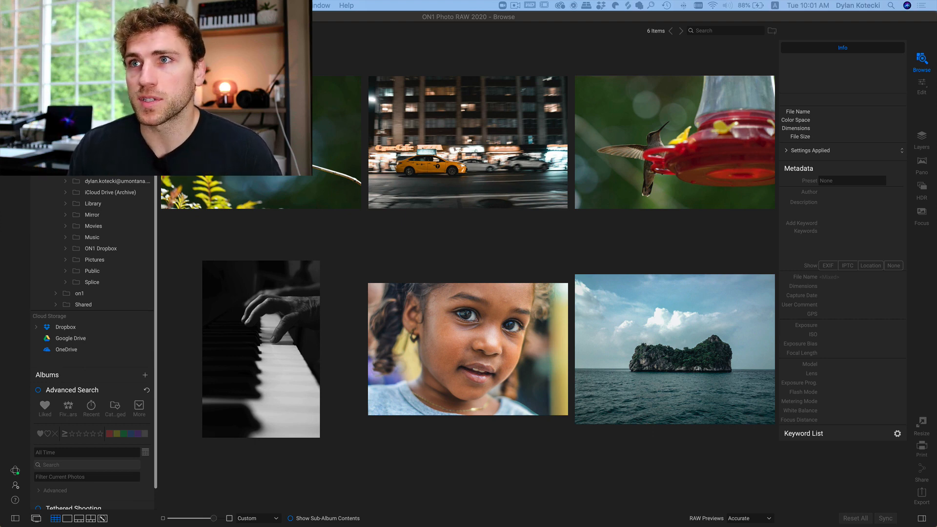
Step: Open the perched hummingbird photo DSC08557.JPG for editing
{"action": "left_click", "coordinate": [325, 156]}
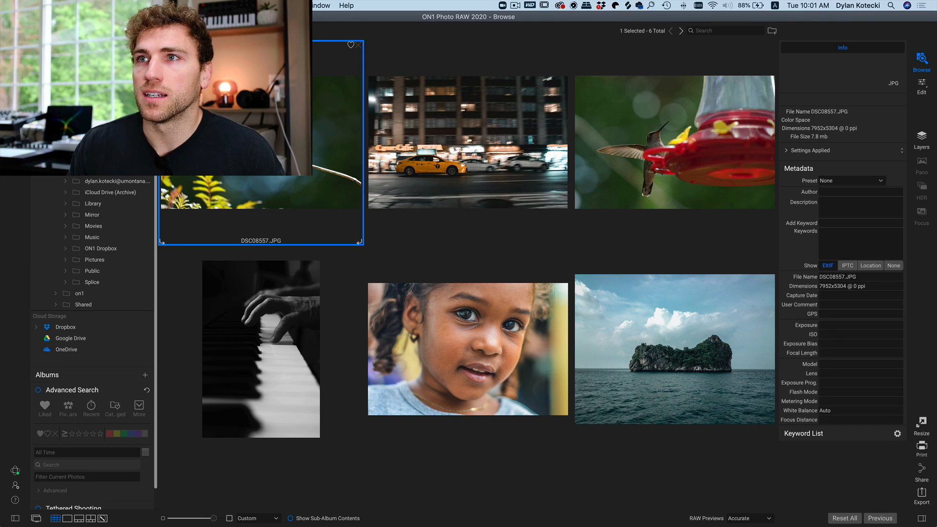
{"action": "key", "text": "d"}
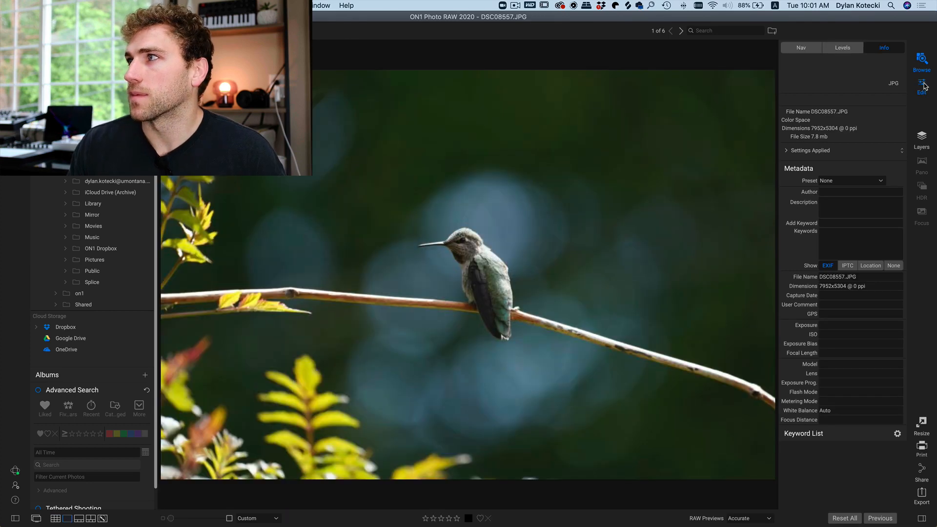
{"action": "left_click", "coordinate": [922, 85]}
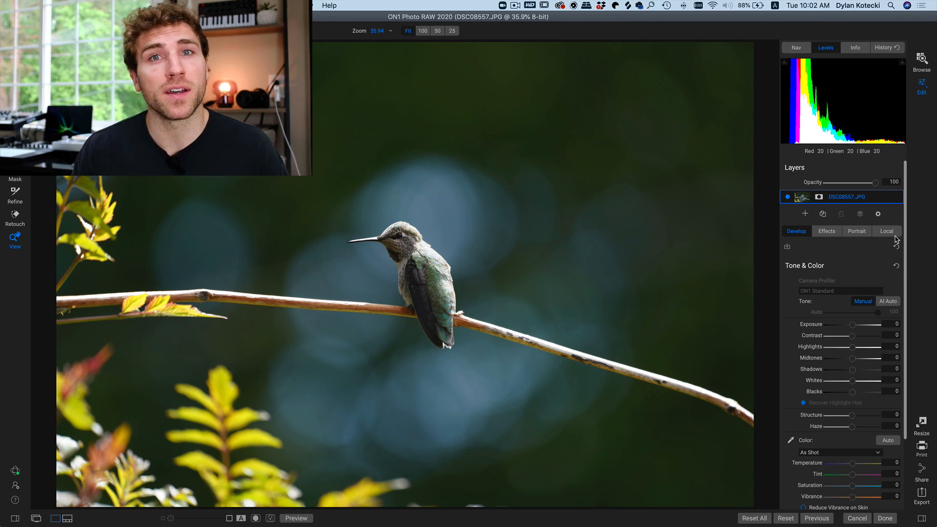
Step: Show the photo's effects and look through the list of available filters
{"action": "left_click", "coordinate": [826, 232]}
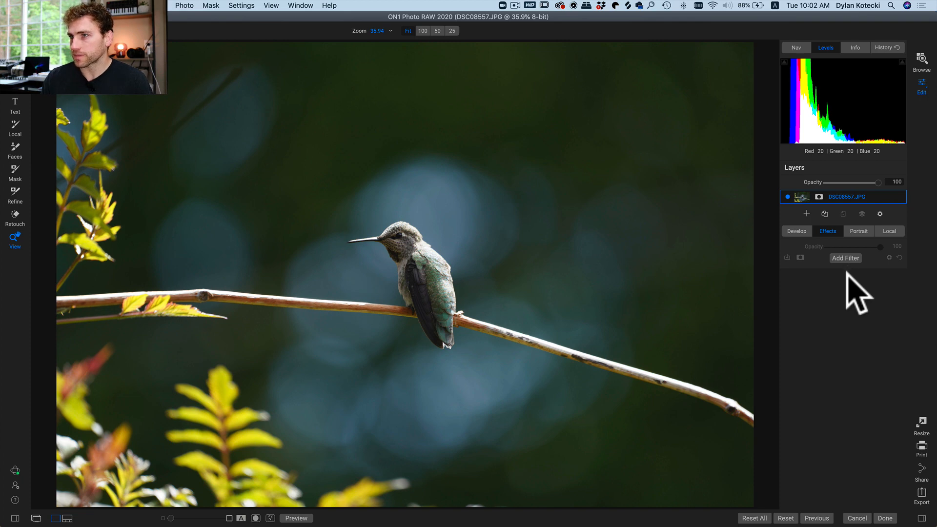
{"action": "left_click", "coordinate": [845, 258]}
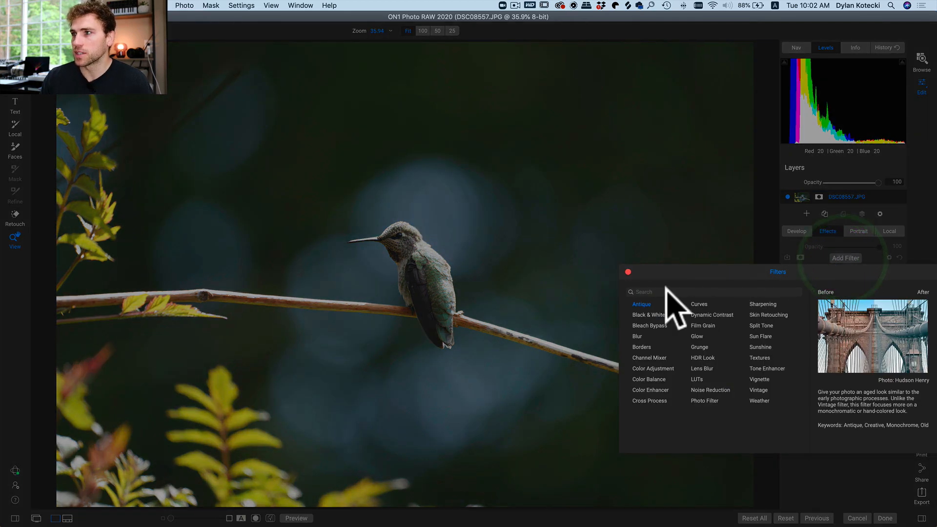
{"action": "left_click", "coordinate": [628, 272]}
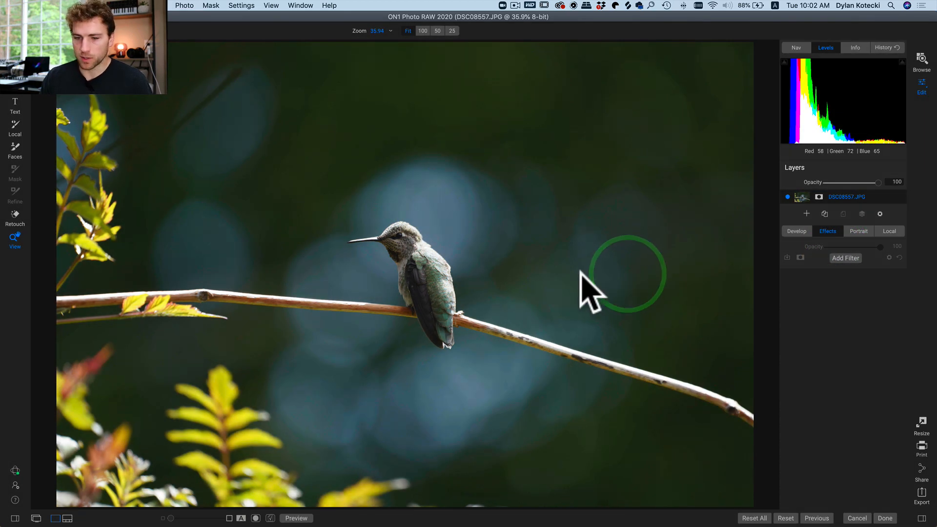
Step: Crop the photo to a tight 1x1 square around the hummingbird on the branch
{"action": "key", "text": "c"}
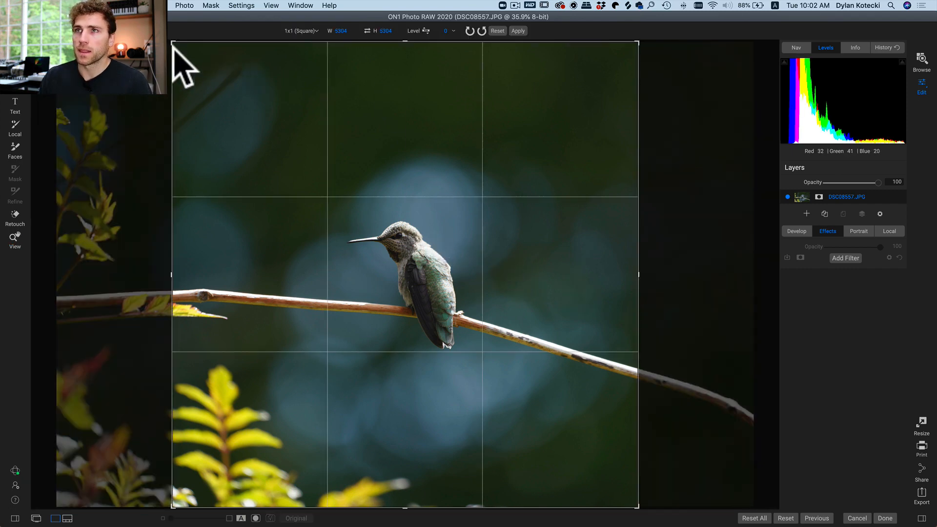
{"action": "left_click_drag", "start_coordinate": [173, 45], "coordinate": [251, 100]}
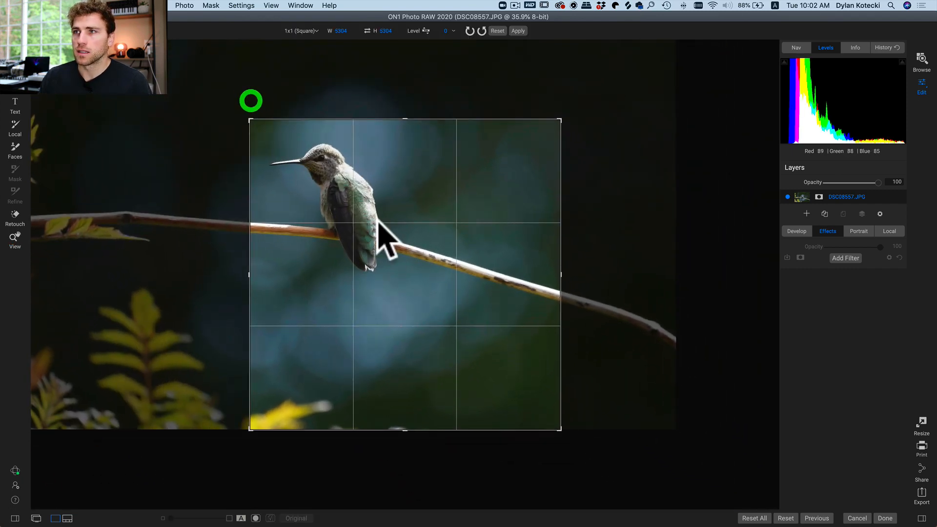
{"action": "left_click_drag", "start_coordinate": [379, 222], "coordinate": [458, 288]}
{"action": "key", "text": "Return"}
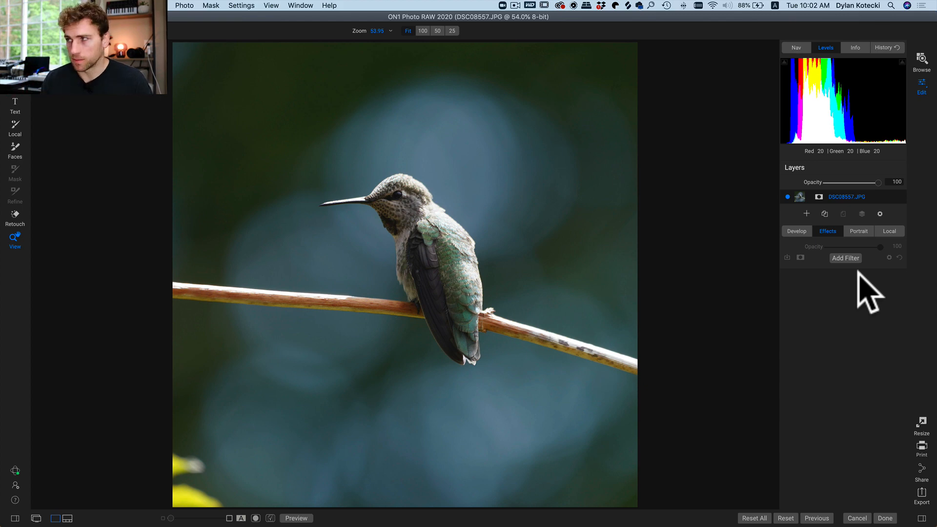
Step: Add a Dynamic Contrast filter and set its Small amount to 56
{"action": "left_click", "coordinate": [846, 257]}
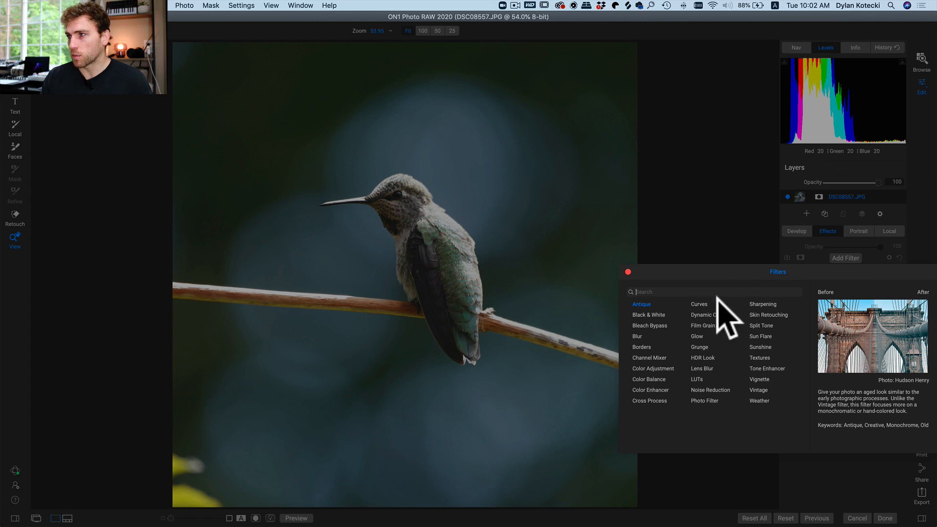
{"action": "mouse_move", "coordinate": [701, 315]}
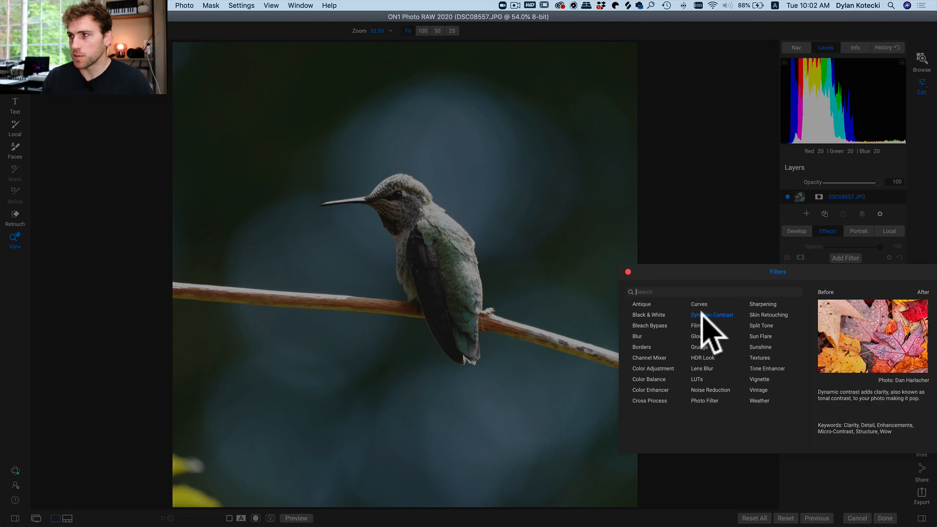
{"action": "left_click", "coordinate": [701, 315]}
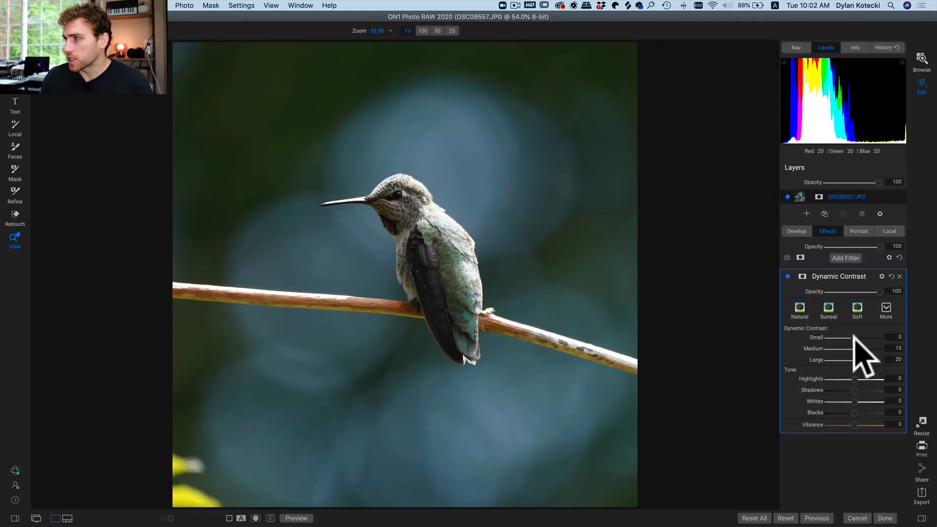
{"action": "mouse_move", "coordinate": [851, 335]}
{"action": "left_mouse_down"}
{"action": "mouse_move", "coordinate": [877, 335]}
{"action": "mouse_move", "coordinate": [867, 339]}
{"action": "left_mouse_up"}
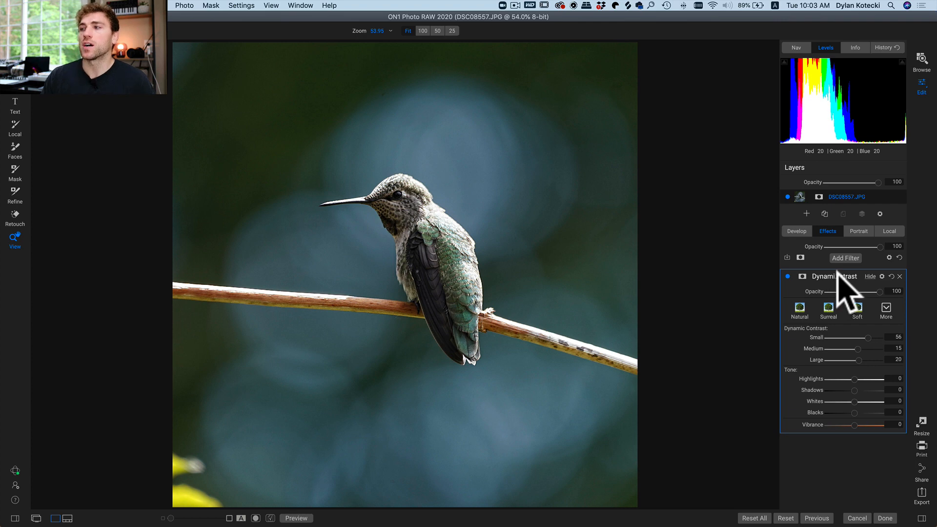
Step: Show the Dynamic Contrast filter's mask options and compare the photo with the filter off and on
{"action": "left_click", "coordinate": [802, 276]}
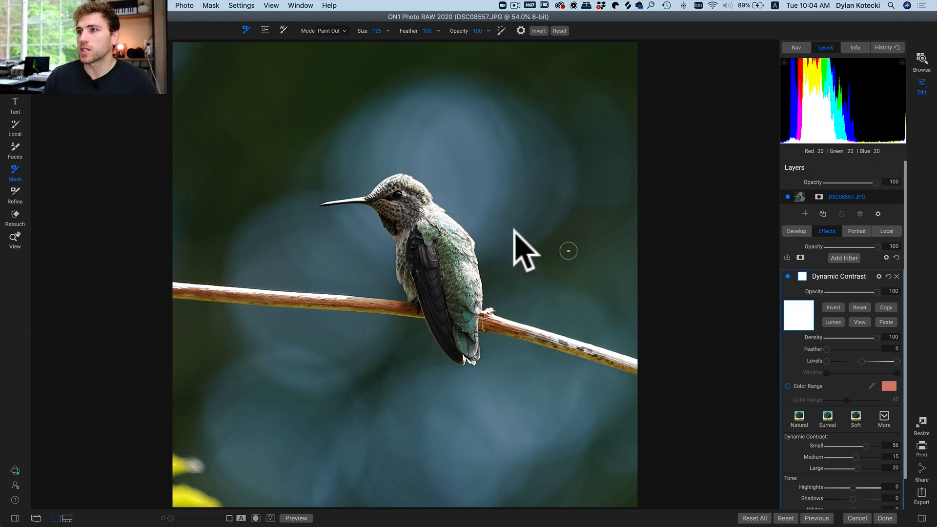
{"action": "left_click", "coordinate": [787, 276]}
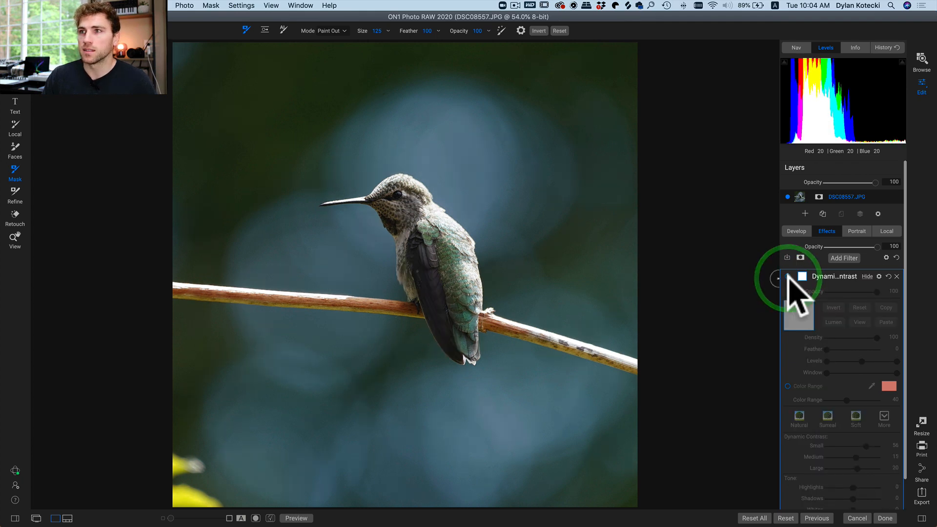
{"action": "left_click", "coordinate": [788, 277]}
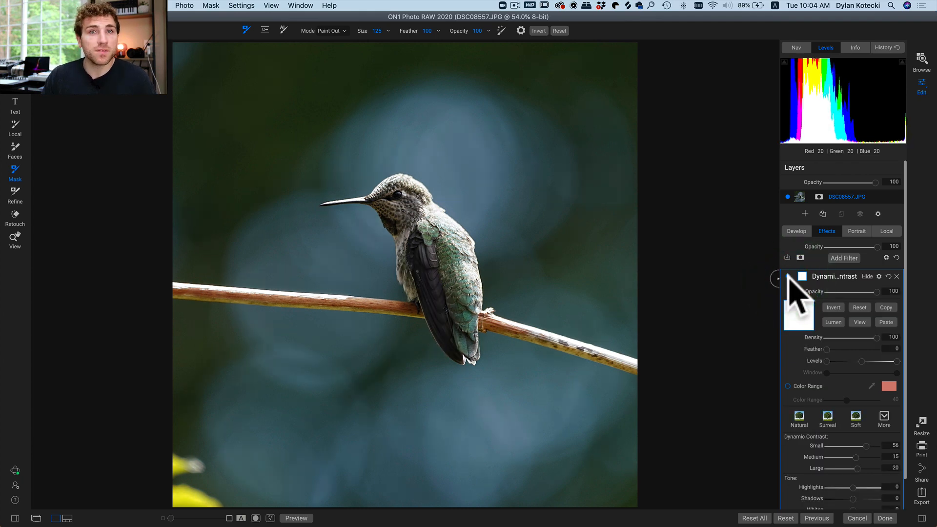
{"action": "left_click", "coordinate": [788, 277]}
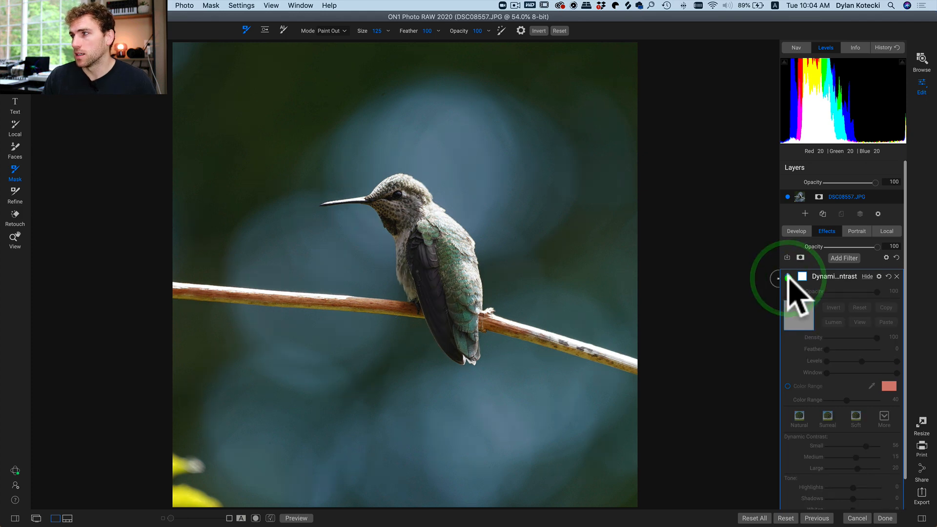
{"action": "left_click", "coordinate": [788, 277]}
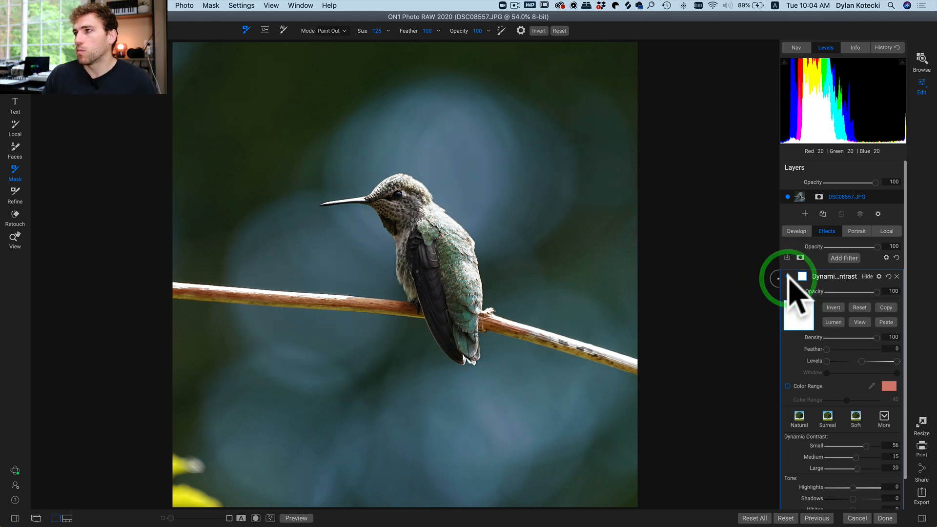
Step: Invert the Dynamic Contrast mask to hide the effect, and enlarge the masking brush to 250
{"action": "left_click", "coordinate": [833, 307]}
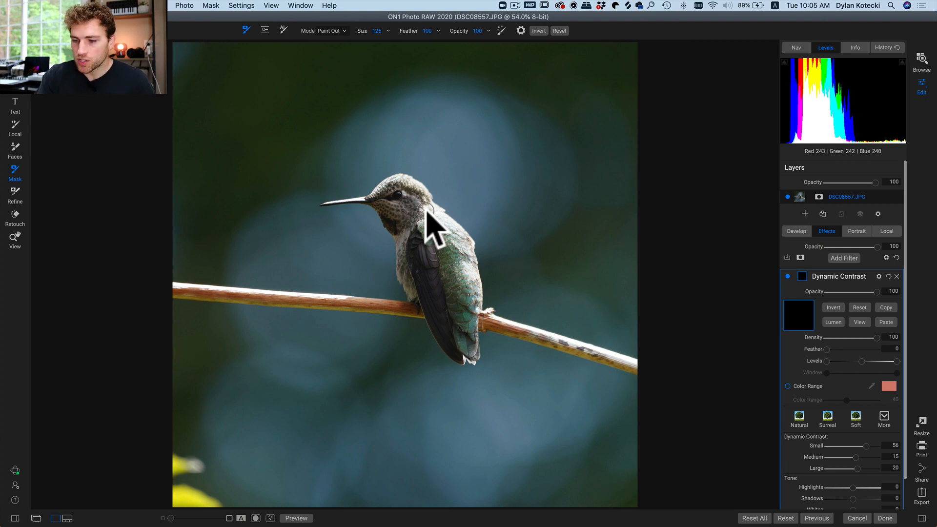
{"action": "key", "text": "bracketright"}
{"action": "key", "text": "bracketright"}
{"action": "key", "text": "bracketright"}
{"action": "key", "text": "bracketright"}
{"action": "key", "text": "bracketright"}
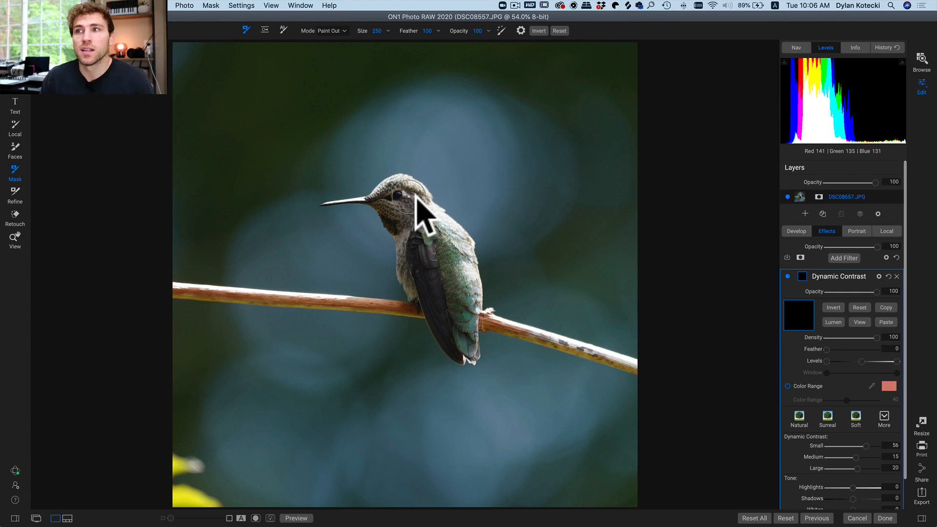
Step: Switch the masking brush between its two modes, leaving it on Paint In
{"action": "left_click", "coordinate": [342, 30]}
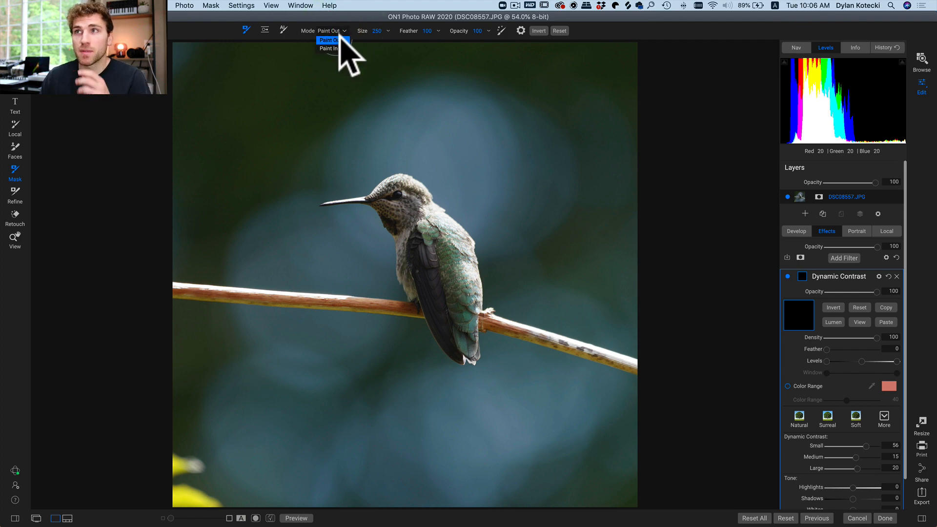
{"action": "left_click", "coordinate": [335, 48]}
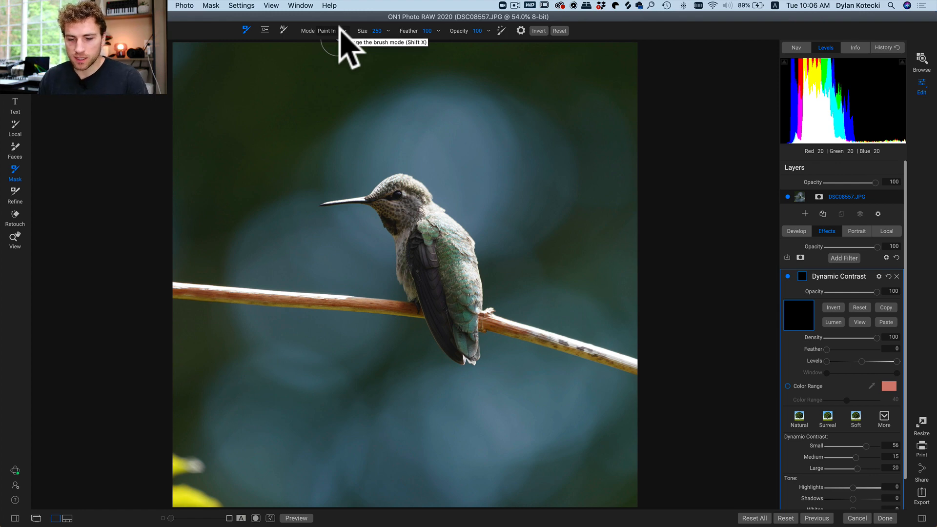
{"action": "key", "text": "shift+x"}
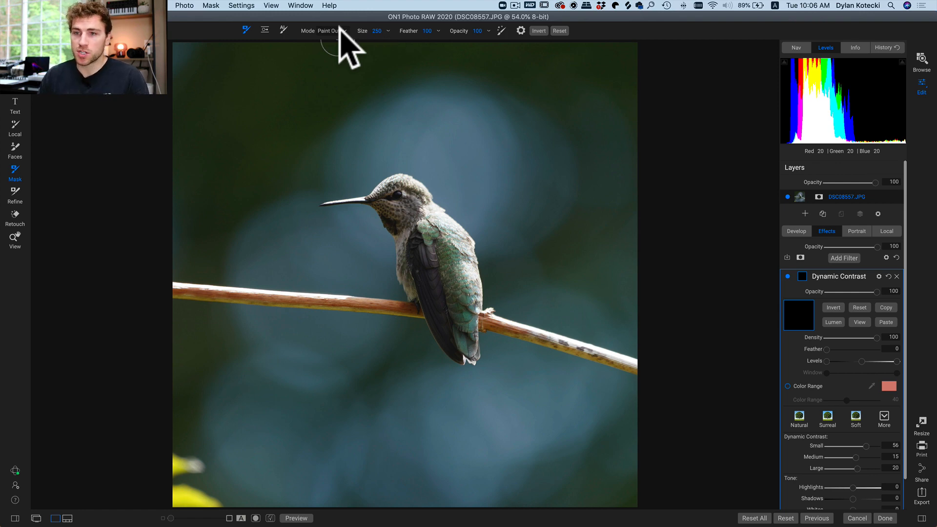
{"action": "key", "text": "x"}
{"action": "key", "text": "x"}
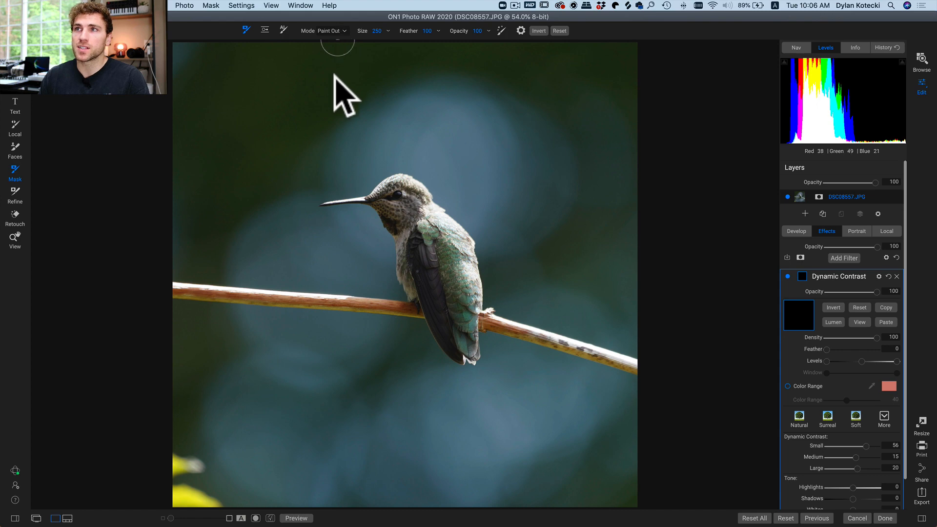
{"action": "key", "text": "x"}
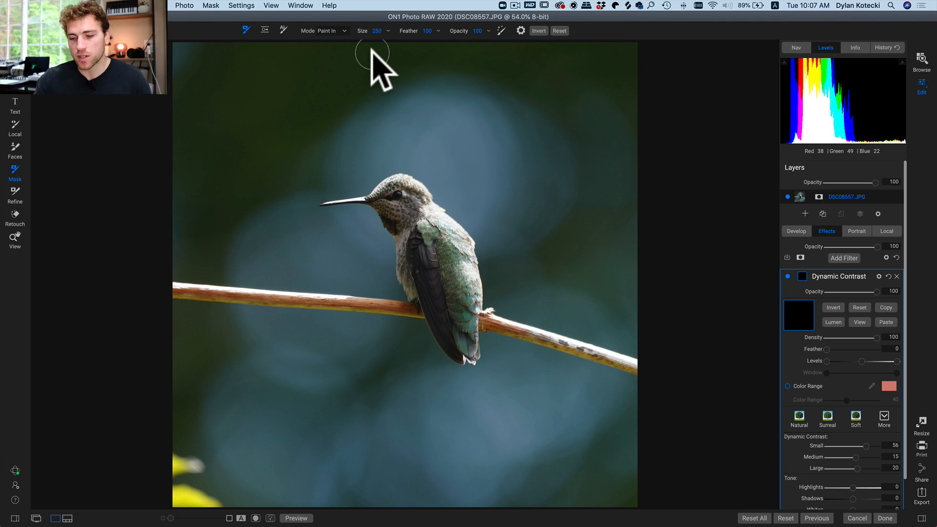
Step: Shrink the masking brush to 90 and enlarge it back to 250
{"action": "key", "text": "bracketleft"}
{"action": "key", "text": "bracketleft"}
{"action": "key", "text": "bracketleft"}
{"action": "key", "text": "bracketleft"}
{"action": "key", "text": "bracketleft"}
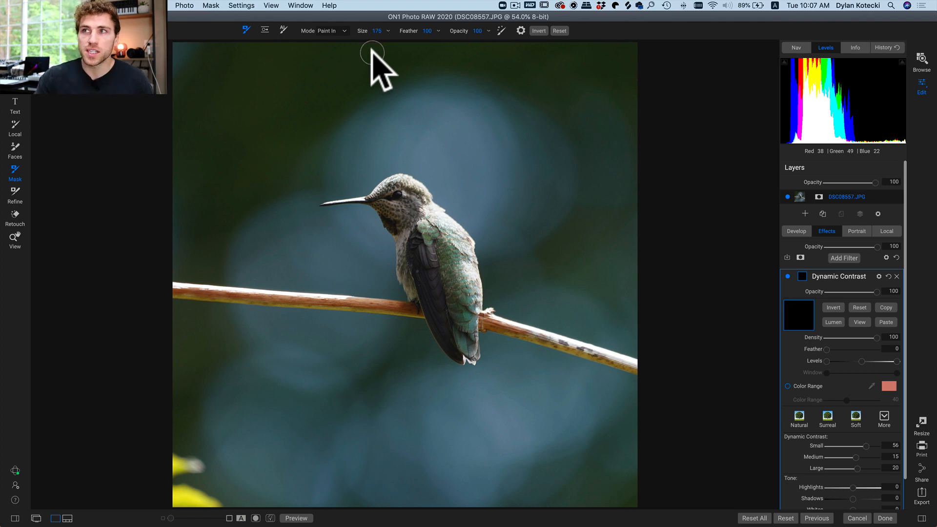
{"action": "key", "text": "bracketleft"}
{"action": "key", "text": "bracketleft"}
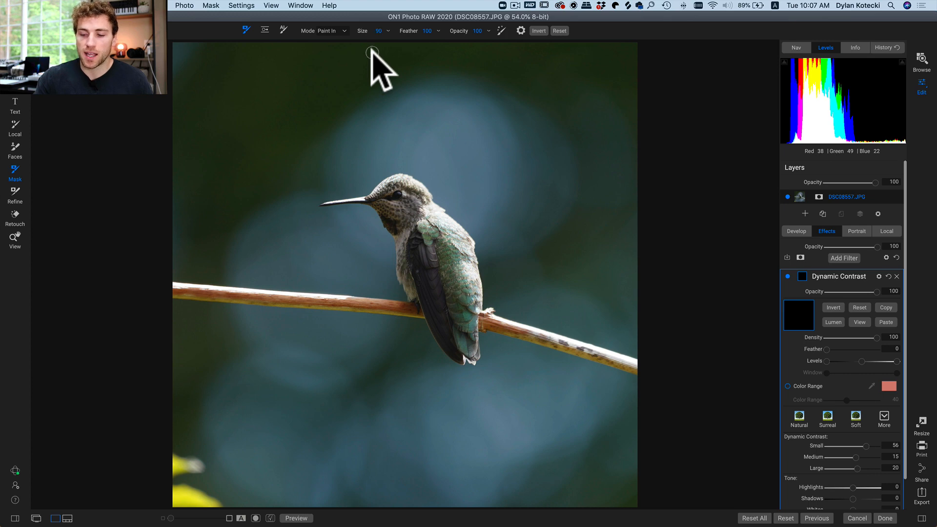
{"action": "key", "text": "bracketright"}
{"action": "key", "text": "bracketright"}
{"action": "key", "text": "bracketright"}
{"action": "key", "text": "bracketright"}
{"action": "key", "text": "bracketright"}
{"action": "key", "text": "bracketright"}
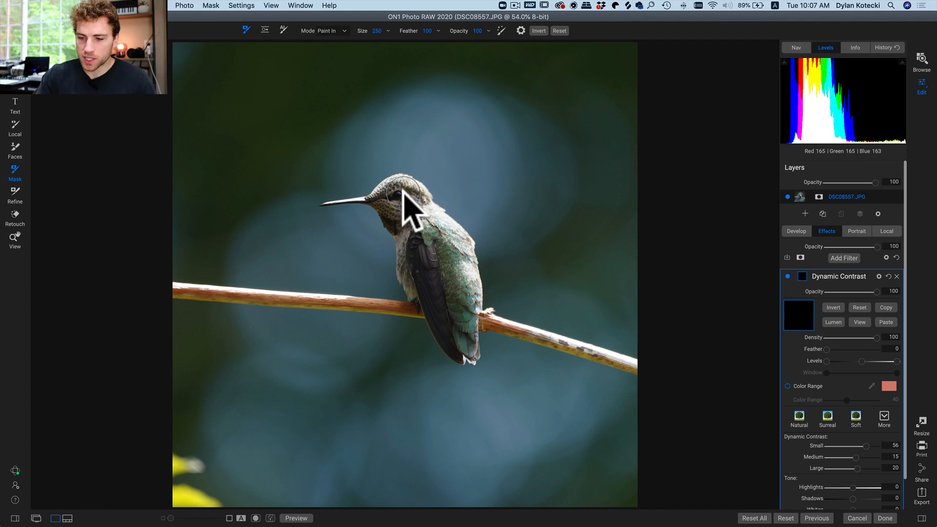
Step: Enlarge the masking brush to 800 over the bird, and reduce it back to 250
{"action": "key", "text": "bracketright"}
{"action": "key", "text": "bracketright"}
{"action": "key", "text": "bracketright"}
{"action": "key", "text": "bracketright"}
{"action": "key", "text": "bracketright"}
{"action": "key", "text": "bracketright"}
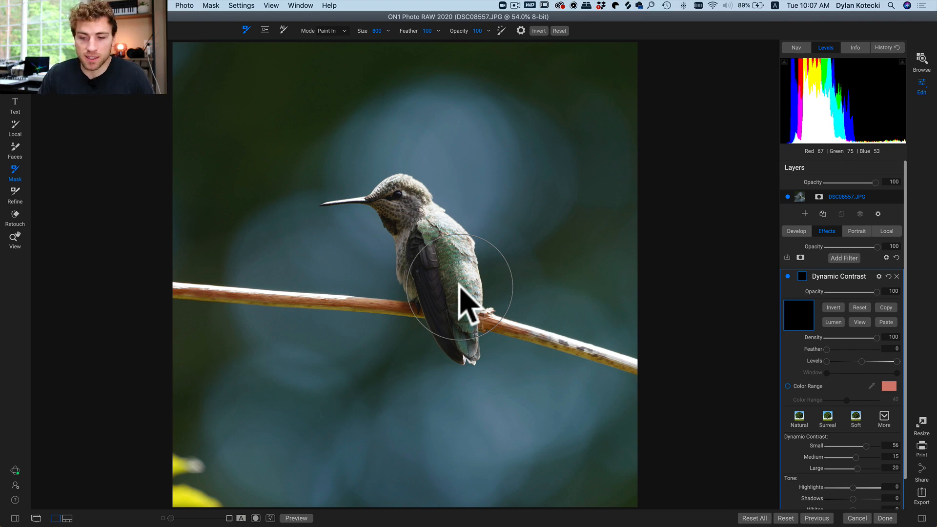
{"action": "key", "text": "bracketleft"}
{"action": "key", "text": "bracketleft"}
{"action": "key", "text": "bracketleft"}
{"action": "key", "text": "bracketleft"}
{"action": "key", "text": "bracketleft"}
{"action": "key", "text": "bracketleft"}
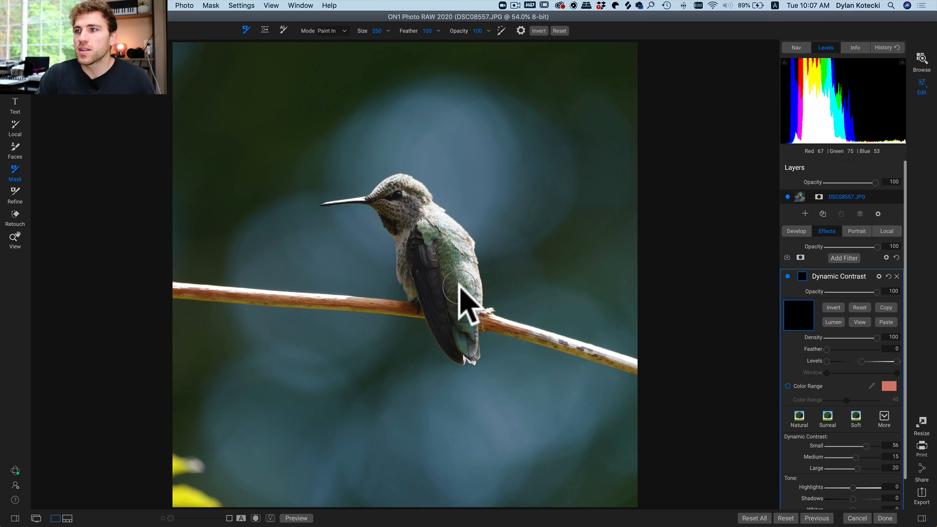
Step: Paint the Dynamic Contrast effect in over the hummingbird's head and body, and undo the painting
{"action": "mouse_move", "coordinate": [398, 188]}
{"action": "left_mouse_down"}
{"action": "mouse_move", "coordinate": [461, 330]}
{"action": "mouse_move", "coordinate": [451, 244]}
{"action": "mouse_move", "coordinate": [412, 186]}
{"action": "mouse_move", "coordinate": [382, 178]}
{"action": "mouse_move", "coordinate": [371, 185]}
{"action": "mouse_move", "coordinate": [419, 185]}
{"action": "left_mouse_up"}
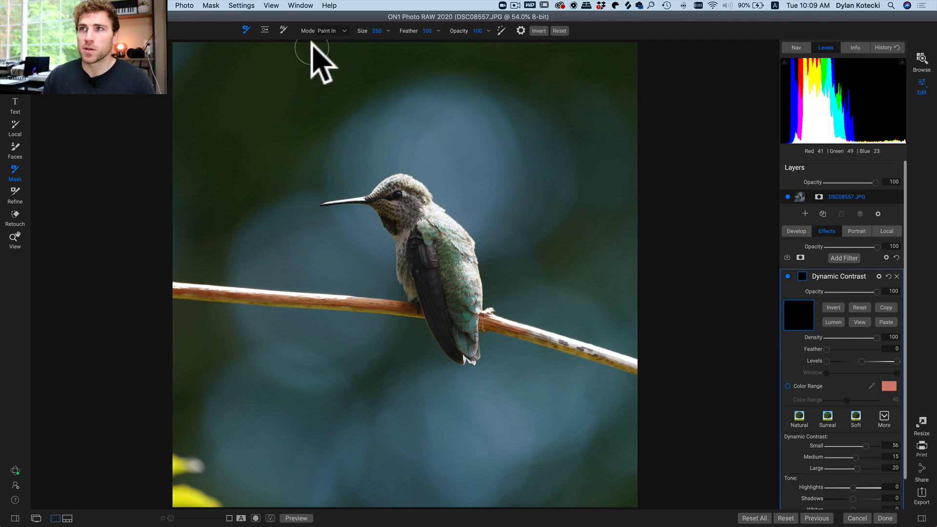
{"action": "mouse_move", "coordinate": [390, 189]}
{"action": "left_mouse_down"}
{"action": "mouse_move", "coordinate": [416, 197]}
{"action": "mouse_move", "coordinate": [395, 197]}
{"action": "mouse_move", "coordinate": [412, 226]}
{"action": "mouse_move", "coordinate": [397, 202]}
{"action": "mouse_move", "coordinate": [408, 196]}
{"action": "mouse_move", "coordinate": [462, 252]}
{"action": "mouse_move", "coordinate": [459, 297]}
{"action": "mouse_move", "coordinate": [422, 231]}
{"action": "mouse_move", "coordinate": [410, 265]}
{"action": "mouse_move", "coordinate": [447, 300]}
{"action": "mouse_move", "coordinate": [445, 326]}
{"action": "mouse_move", "coordinate": [464, 349]}
{"action": "mouse_move", "coordinate": [416, 203]}
{"action": "mouse_move", "coordinate": [407, 190]}
{"action": "mouse_move", "coordinate": [389, 209]}
{"action": "left_mouse_up"}
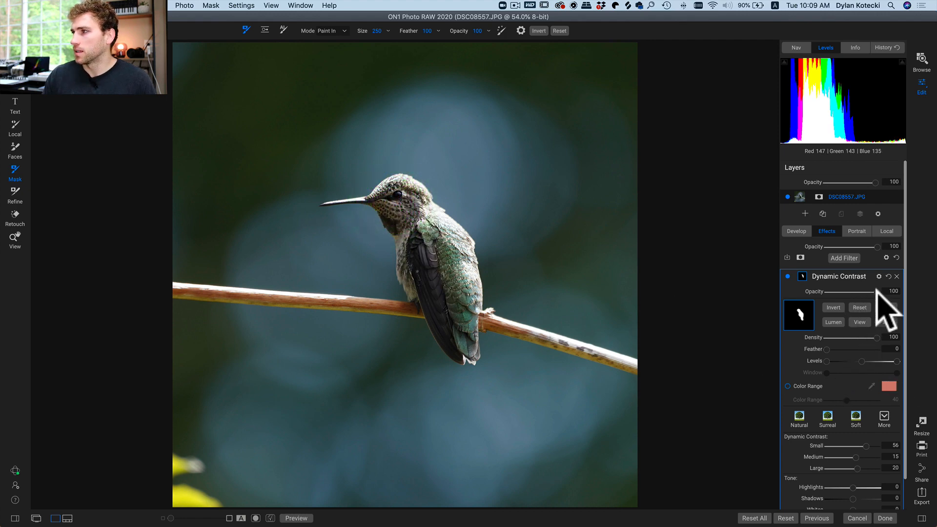
{"action": "key", "text": "super+z"}
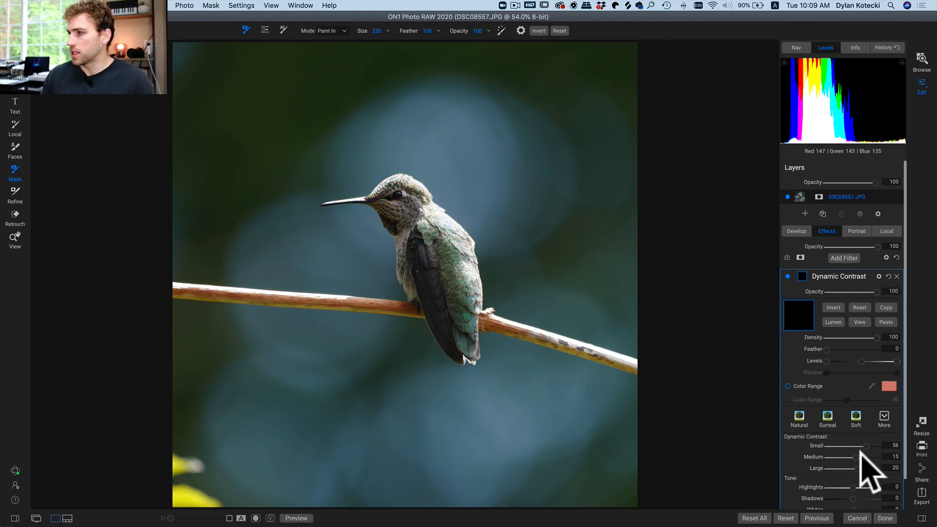
Step: Set the Dynamic Contrast filter's Small to 90, Medium to 51, Shadows to 24 and Blacks to -15
{"action": "mouse_move", "coordinate": [866, 446]}
{"action": "left_mouse_down"}
{"action": "mouse_move", "coordinate": [874, 445]}
{"action": "mouse_move", "coordinate": [865, 458]}
{"action": "left_mouse_up"}
{"action": "scroll", "coordinate": [858, 457], "scroll_direction": "down", "scroll_amount": 3}
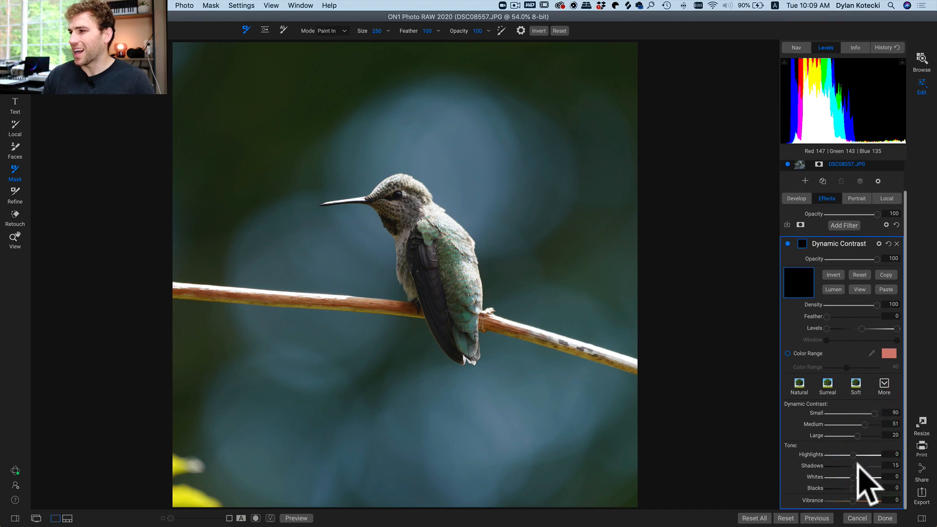
{"action": "left_click", "coordinate": [858, 465]}
{"action": "left_click", "coordinate": [844, 488]}
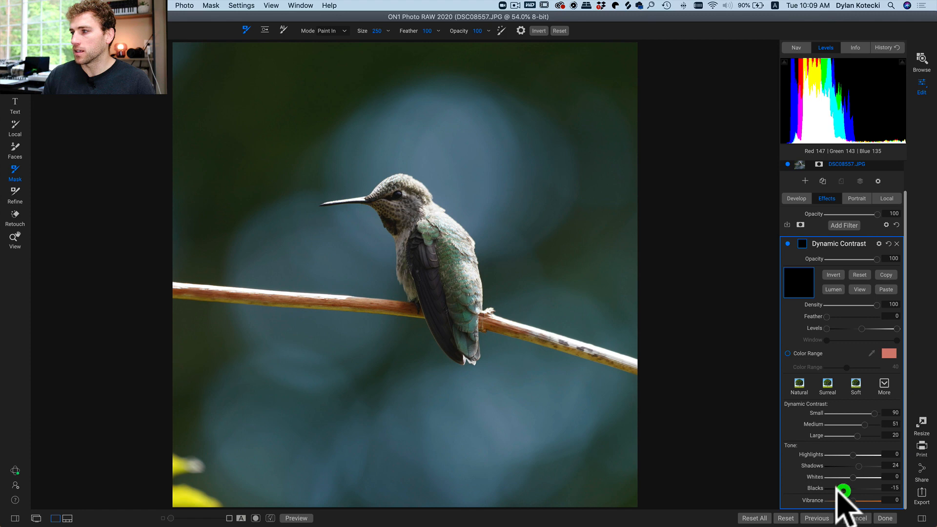
Step: Paint the Dynamic Contrast effect in over the hummingbird's head, body and wing
{"action": "mouse_move", "coordinate": [383, 192]}
{"action": "left_mouse_down"}
{"action": "mouse_move", "coordinate": [411, 202]}
{"action": "mouse_move", "coordinate": [418, 192]}
{"action": "mouse_move", "coordinate": [428, 215]}
{"action": "mouse_move", "coordinate": [432, 227]}
{"action": "mouse_move", "coordinate": [399, 207]}
{"action": "mouse_move", "coordinate": [394, 221]}
{"action": "mouse_move", "coordinate": [422, 247]}
{"action": "mouse_move", "coordinate": [429, 291]}
{"action": "mouse_move", "coordinate": [428, 218]}
{"action": "mouse_move", "coordinate": [453, 236]}
{"action": "mouse_move", "coordinate": [464, 281]}
{"action": "mouse_move", "coordinate": [454, 316]}
{"action": "mouse_move", "coordinate": [454, 257]}
{"action": "mouse_move", "coordinate": [465, 345]}
{"action": "mouse_move", "coordinate": [414, 253]}
{"action": "mouse_move", "coordinate": [411, 272]}
{"action": "mouse_move", "coordinate": [419, 290]}
{"action": "mouse_move", "coordinate": [403, 195]}
{"action": "mouse_move", "coordinate": [386, 200]}
{"action": "mouse_move", "coordinate": [404, 191]}
{"action": "mouse_move", "coordinate": [418, 209]}
{"action": "left_mouse_up"}
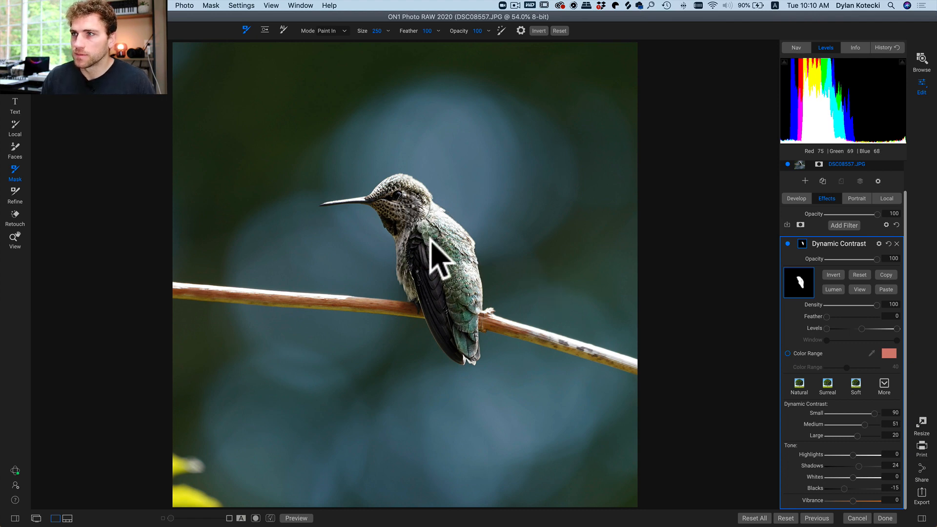
{"action": "left_click", "coordinate": [448, 307]}
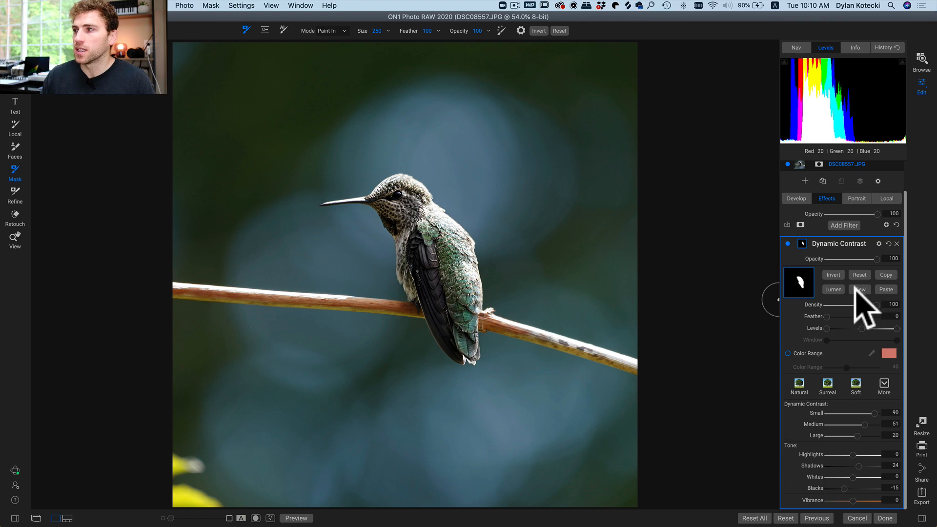
Step: Examine the Dynamic Contrast mask in black and white, and compare the photo with the filter off and on
{"action": "scroll", "coordinate": [855, 286], "scroll_direction": "up", "scroll_amount": 1}
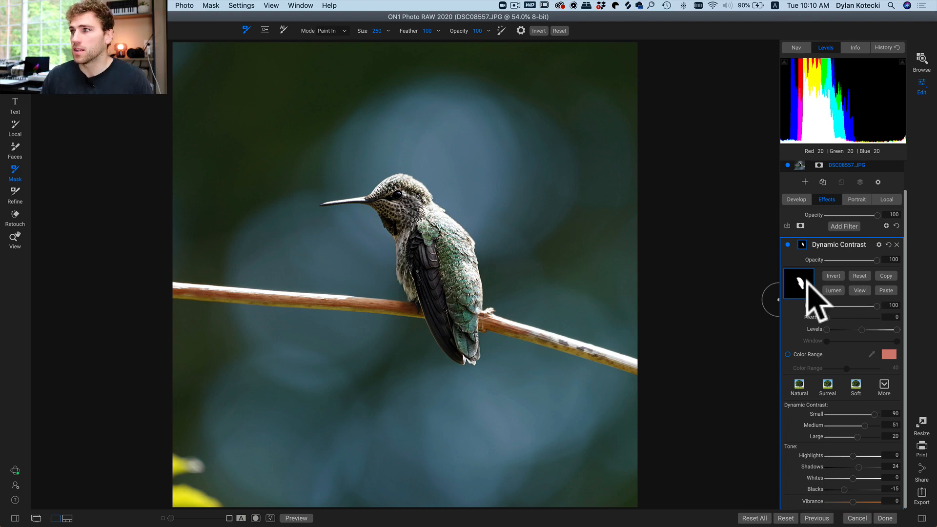
{"action": "left_click", "coordinate": [858, 291]}
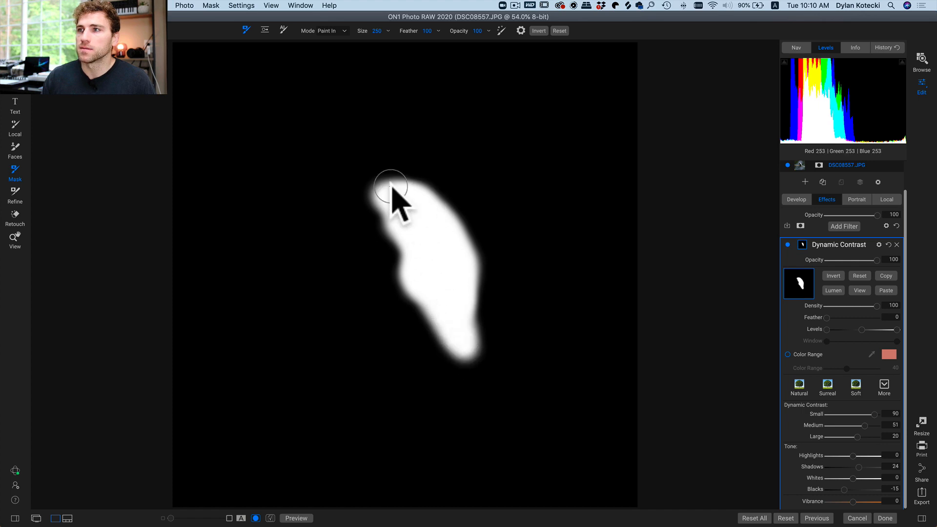
{"action": "left_click", "coordinate": [859, 290]}
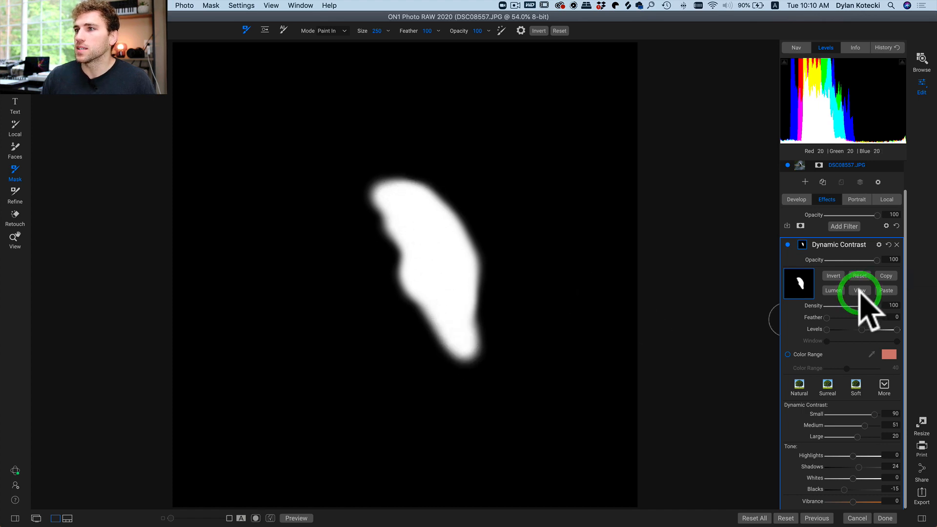
{"action": "left_click", "coordinate": [787, 244]}
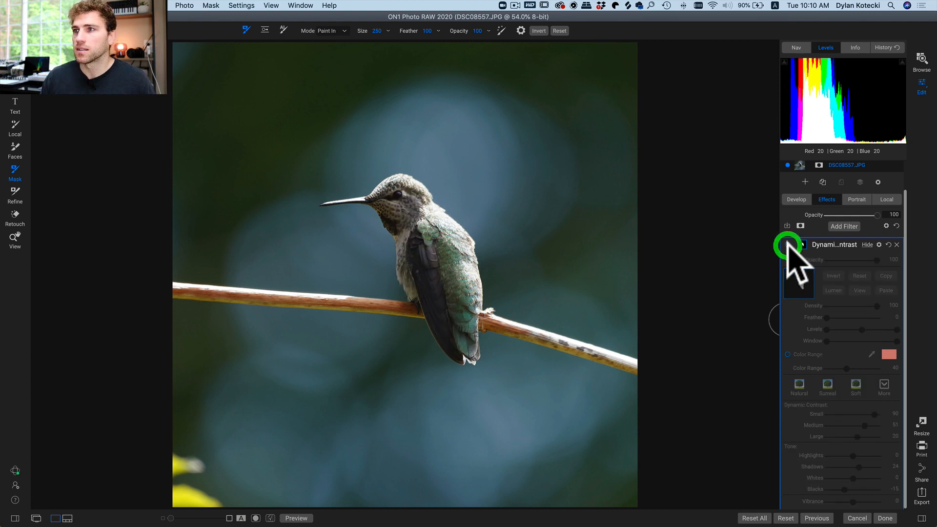
{"action": "left_click", "coordinate": [787, 244]}
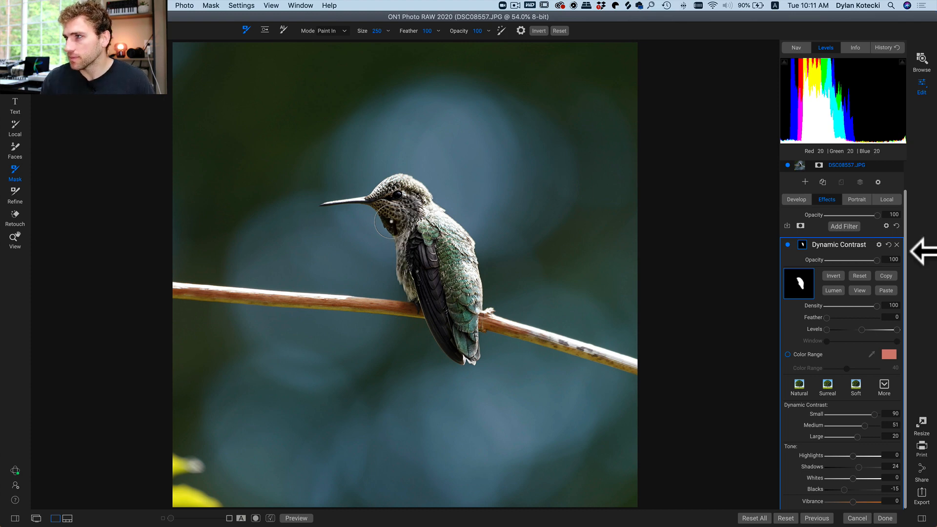
Step: Add a Glow filter with the Darker preset and set its Amount to 79
{"action": "left_click", "coordinate": [846, 227]}
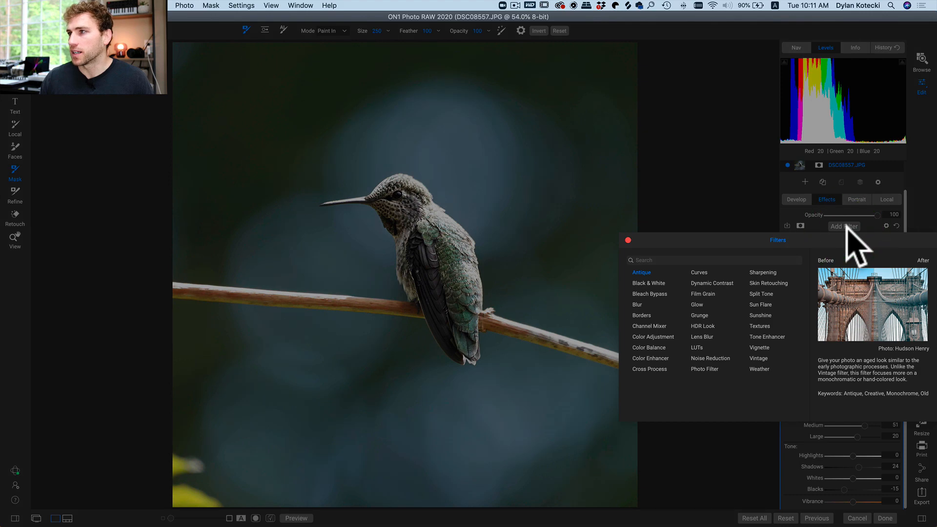
{"action": "left_click", "coordinate": [697, 305]}
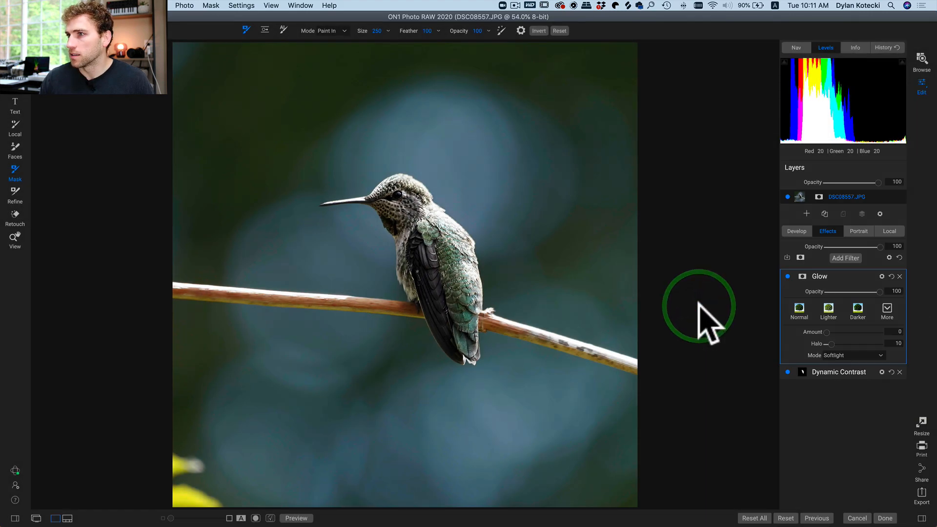
{"action": "left_click", "coordinate": [855, 309]}
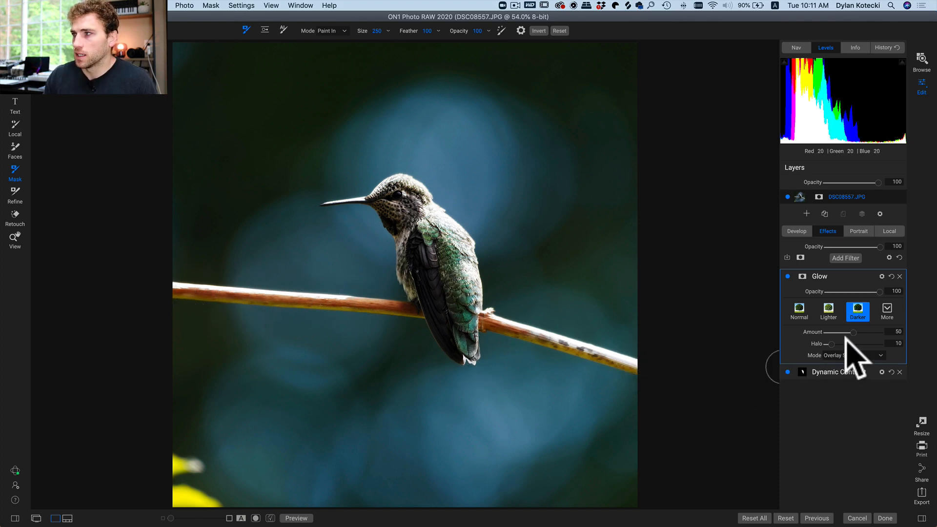
{"action": "left_click_drag", "start_coordinate": [852, 332], "coordinate": [869, 331]}
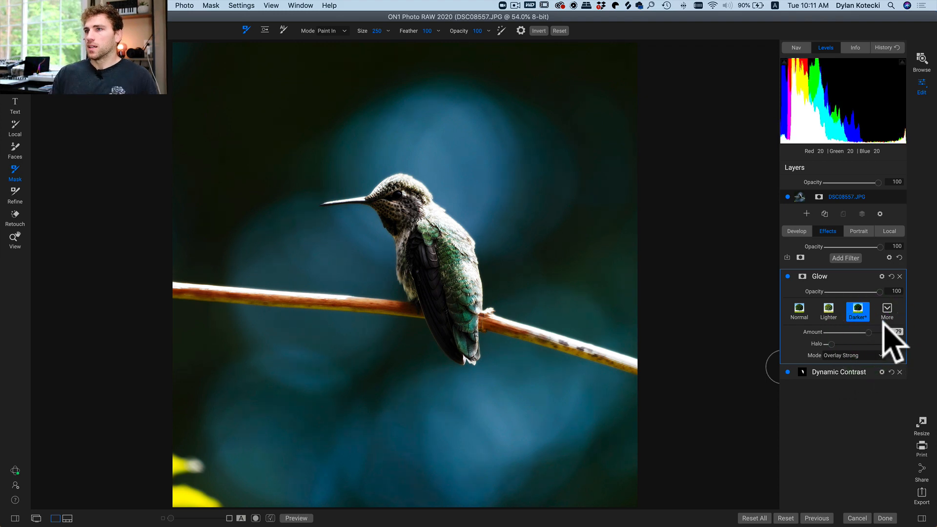
Step: Show the Glow filter's mask options and paint the glow out over the hummingbird's head and body
{"action": "left_click", "coordinate": [803, 276]}
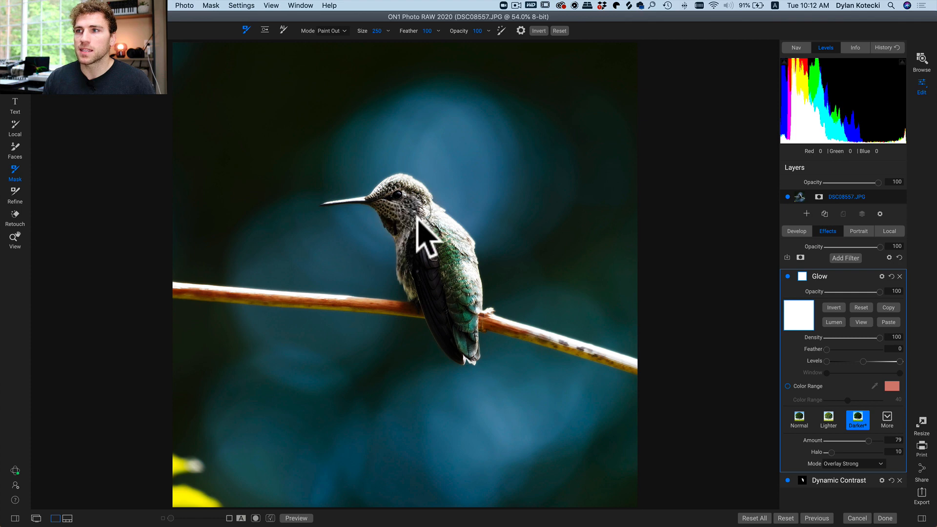
{"action": "mouse_move", "coordinate": [417, 218]}
{"action": "left_mouse_down"}
{"action": "mouse_move", "coordinate": [426, 280]}
{"action": "mouse_move", "coordinate": [409, 251]}
{"action": "mouse_move", "coordinate": [411, 232]}
{"action": "mouse_move", "coordinate": [437, 304]}
{"action": "mouse_move", "coordinate": [443, 284]}
{"action": "mouse_move", "coordinate": [461, 346]}
{"action": "mouse_move", "coordinate": [459, 252]}
{"action": "mouse_move", "coordinate": [395, 197]}
{"action": "left_mouse_up"}
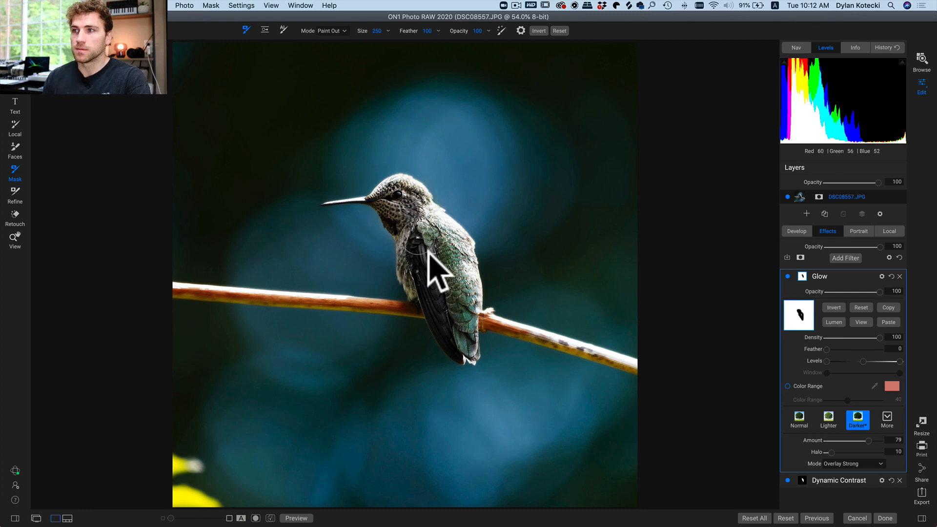
{"action": "left_click", "coordinate": [428, 279]}
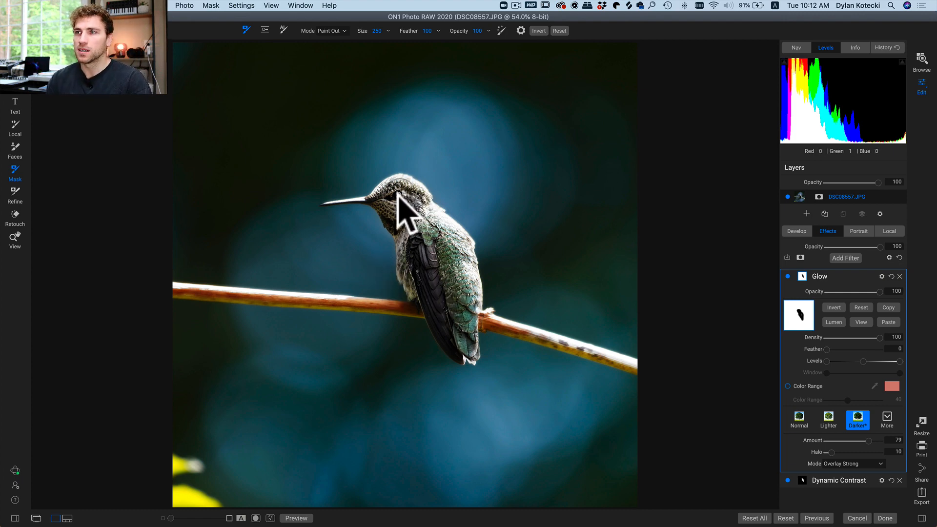
Step: Reduce the masking brush to 45 and paint the glow out at the base of the beak and along the bird's front edge
{"action": "key", "text": "bracketleft"}
{"action": "key", "text": "bracketleft"}
{"action": "left_click_drag", "start_coordinate": [397, 194], "coordinate": [378, 196]}
{"action": "key", "text": "bracketleft"}
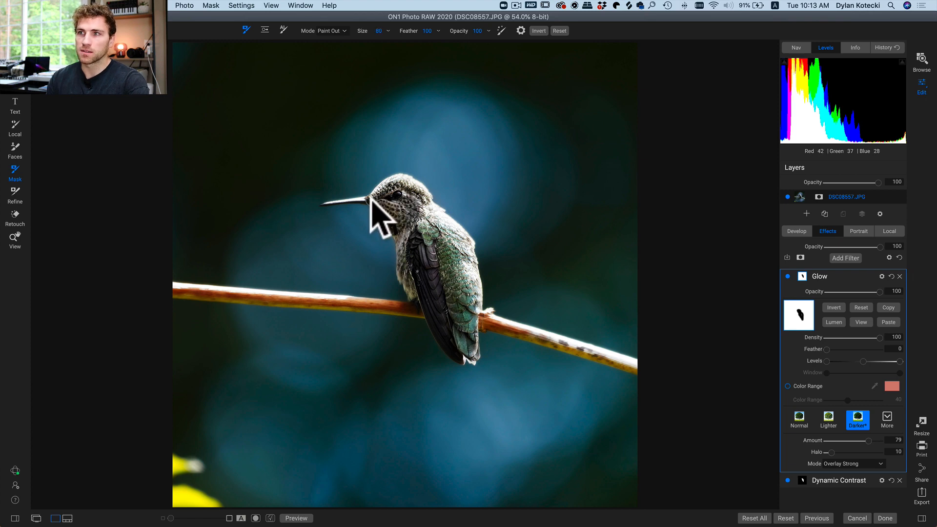
{"action": "key", "text": "bracketleft"}
{"action": "key", "text": "bracketleft"}
{"action": "key", "text": "bracketleft"}
{"action": "key", "text": "bracketleft"}
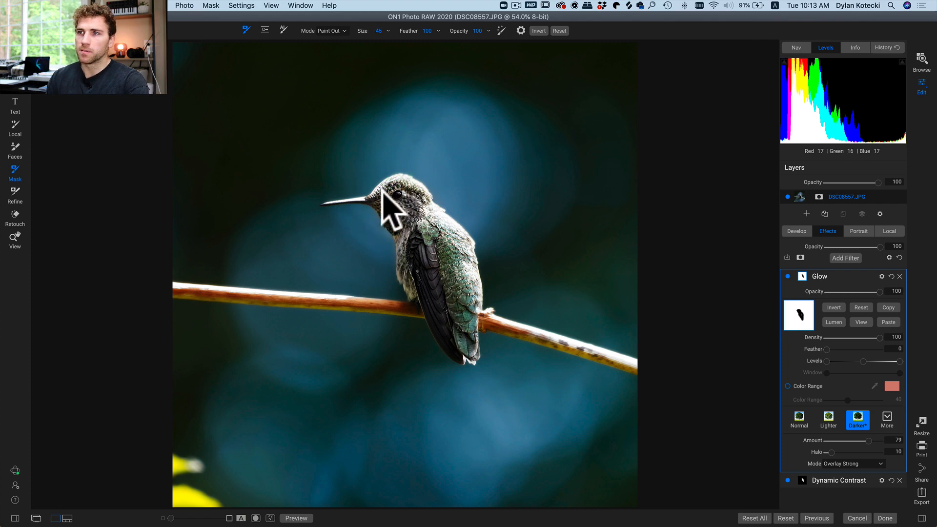
{"action": "mouse_move", "coordinate": [382, 194]}
{"action": "left_mouse_down"}
{"action": "mouse_move", "coordinate": [401, 231]}
{"action": "mouse_move", "coordinate": [419, 306]}
{"action": "left_mouse_up"}
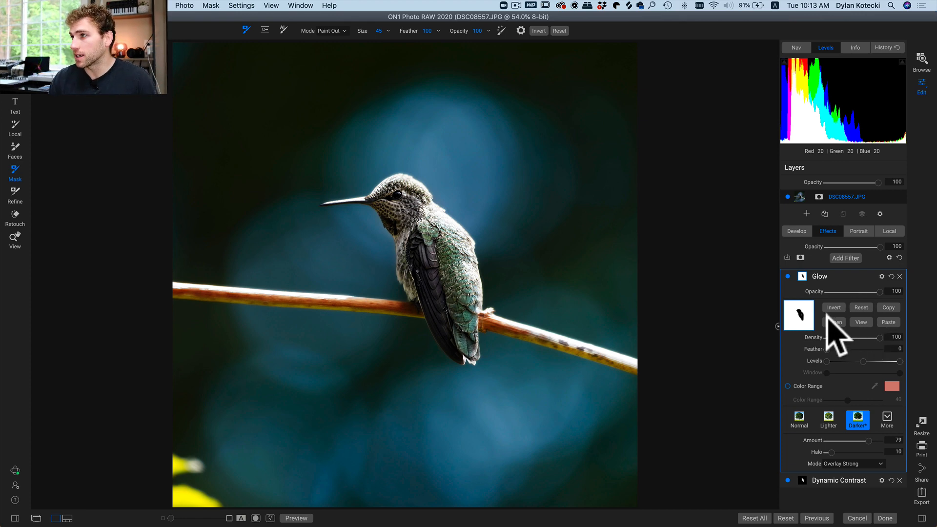
Step: Display the Glow mask in black and white, enlarge the brush to 150, and paint out the remaining gaps within the bird's body
{"action": "left_click", "coordinate": [861, 320]}
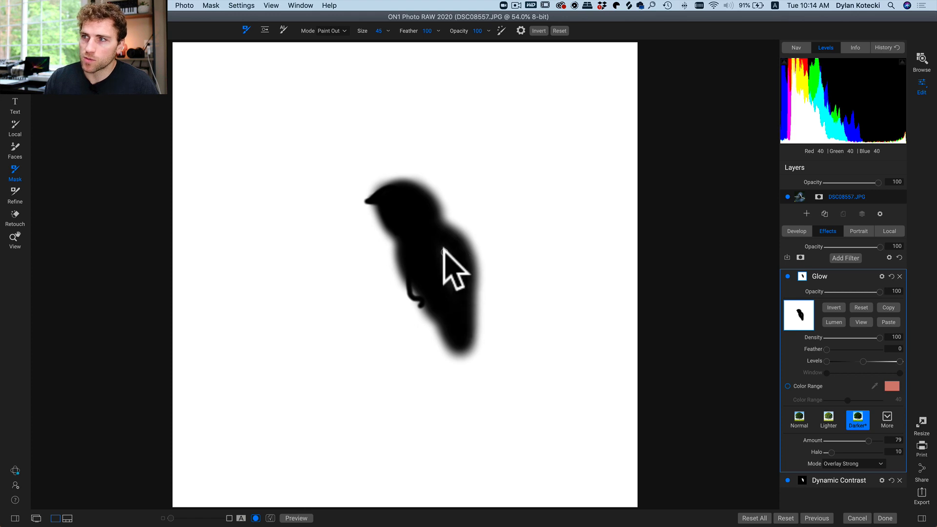
{"action": "left_click_drag", "start_coordinate": [442, 250], "coordinate": [432, 286]}
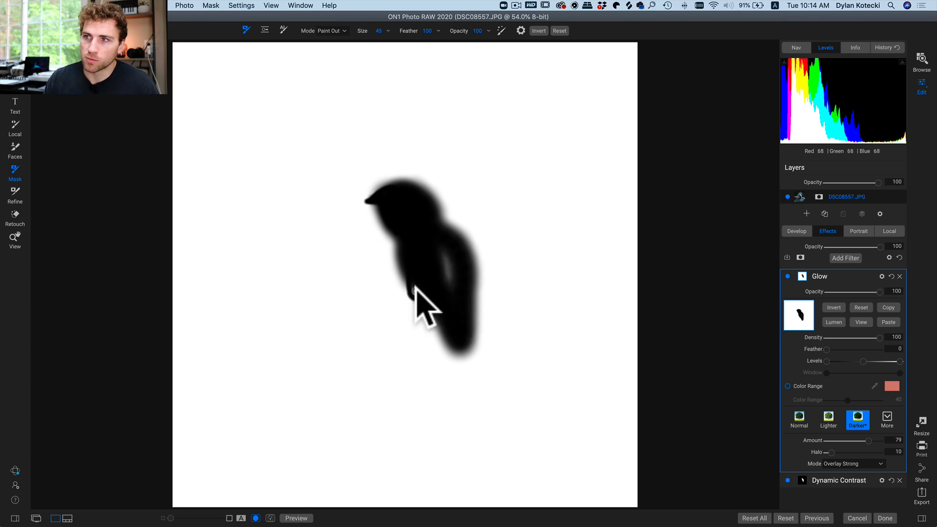
{"action": "key", "text": "bracketright"}
{"action": "key", "text": "bracketright"}
{"action": "key", "text": "bracketright"}
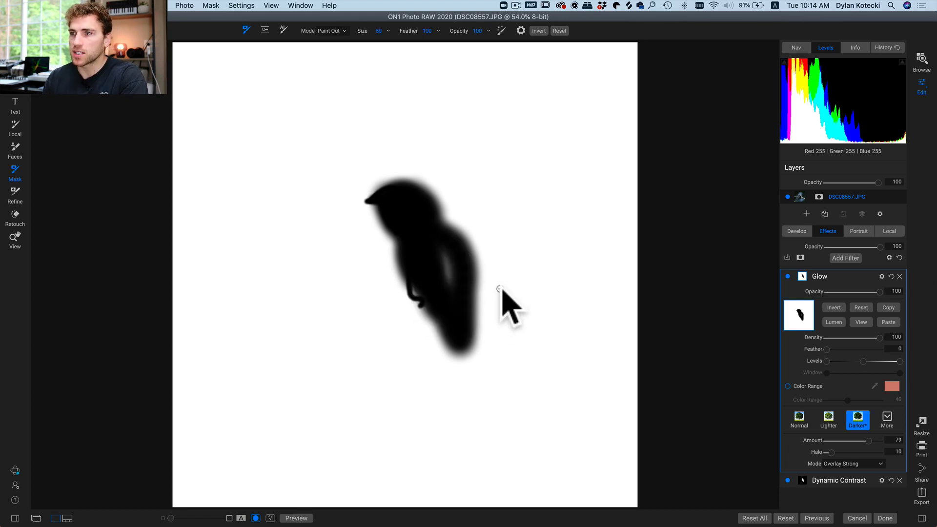
{"action": "key", "text": "bracketright"}
{"action": "key", "text": "bracketright"}
{"action": "key", "text": "bracketright"}
{"action": "key", "text": "bracketright"}
{"action": "key", "text": "bracketright"}
{"action": "key", "text": "bracketright"}
{"action": "key", "text": "bracketright"}
{"action": "left_click_drag", "start_coordinate": [443, 259], "coordinate": [460, 284]}
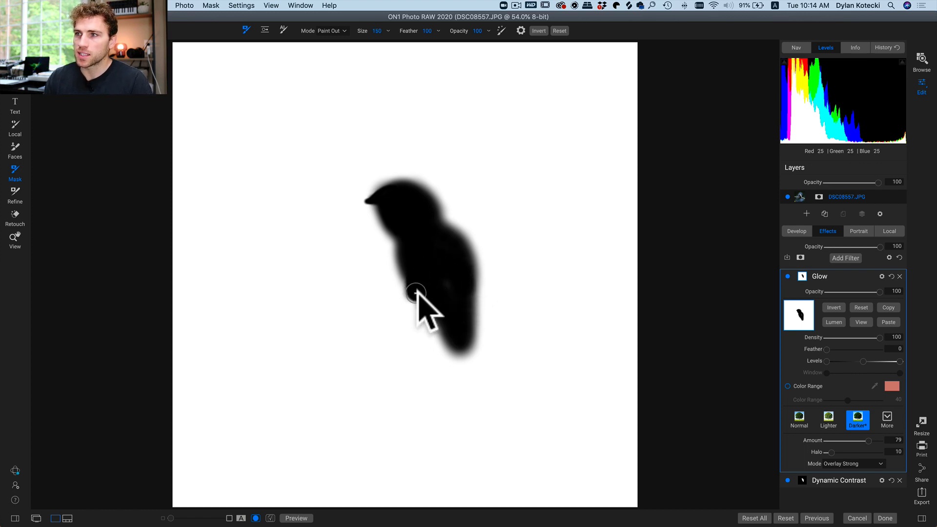
{"action": "mouse_move", "coordinate": [424, 297]}
{"action": "left_mouse_down"}
{"action": "mouse_move", "coordinate": [415, 263]}
{"action": "mouse_move", "coordinate": [433, 296]}
{"action": "mouse_move", "coordinate": [441, 272]}
{"action": "left_mouse_up"}
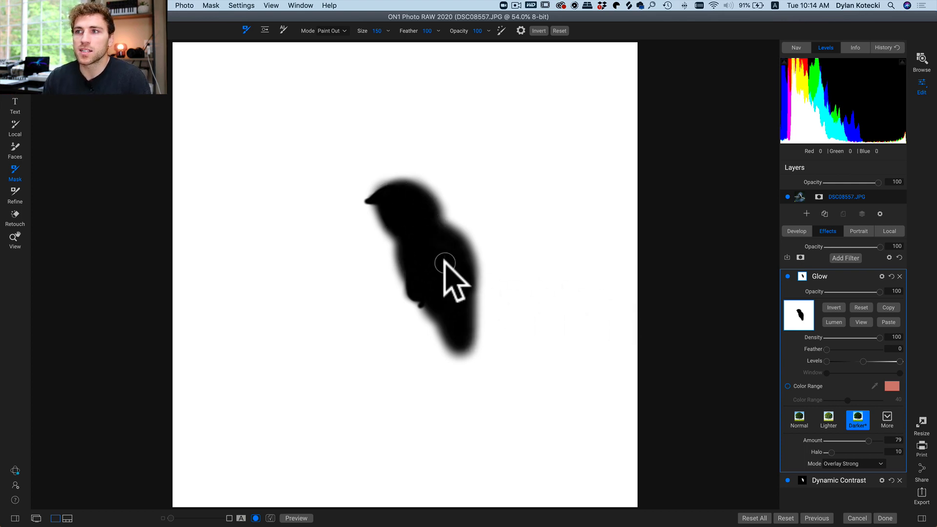
Step: Return from the mask view to the photo and compare it with the Glow filter off and on
{"action": "left_click", "coordinate": [861, 322]}
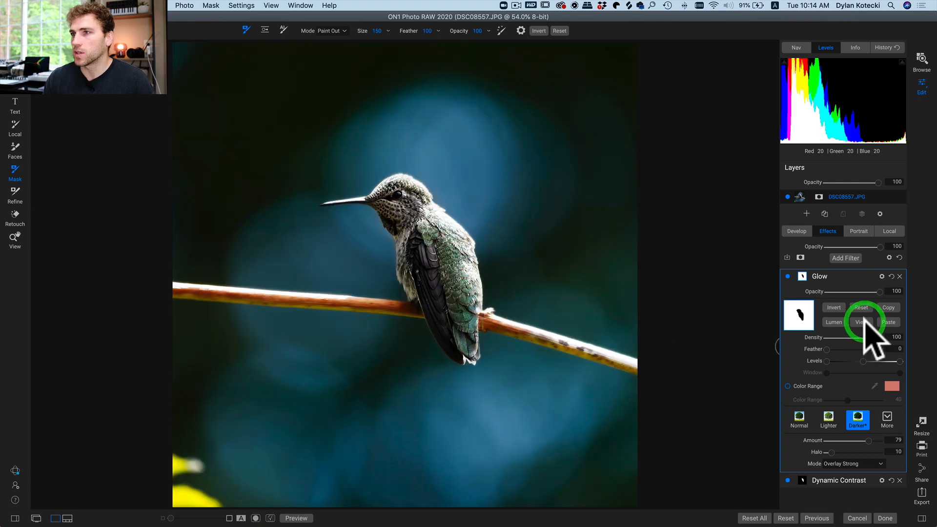
{"action": "left_click", "coordinate": [788, 276]}
{"action": "left_click", "coordinate": [787, 276]}
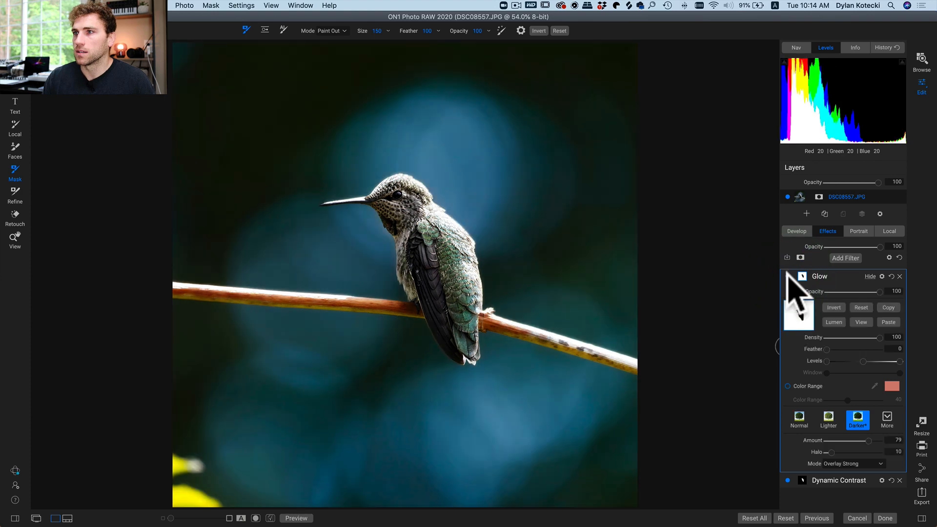
{"action": "left_click", "coordinate": [787, 276]}
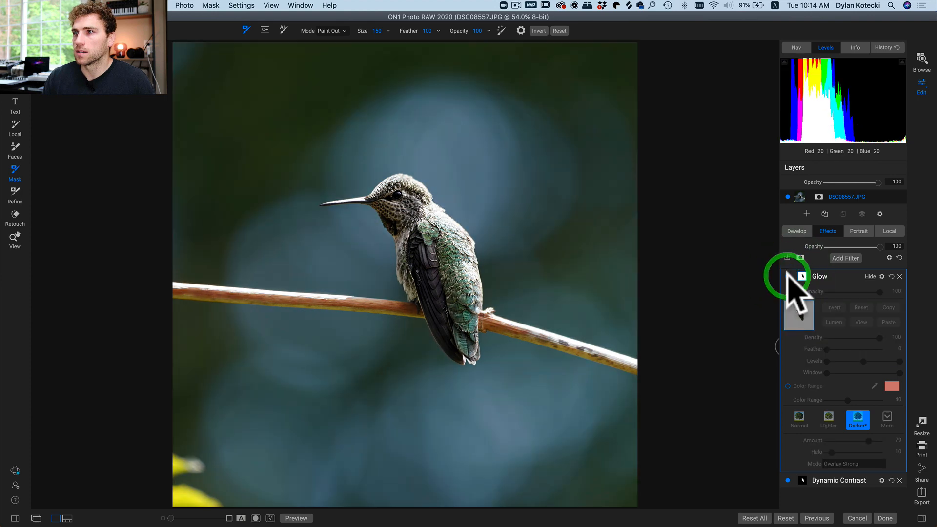
{"action": "left_click", "coordinate": [788, 275]}
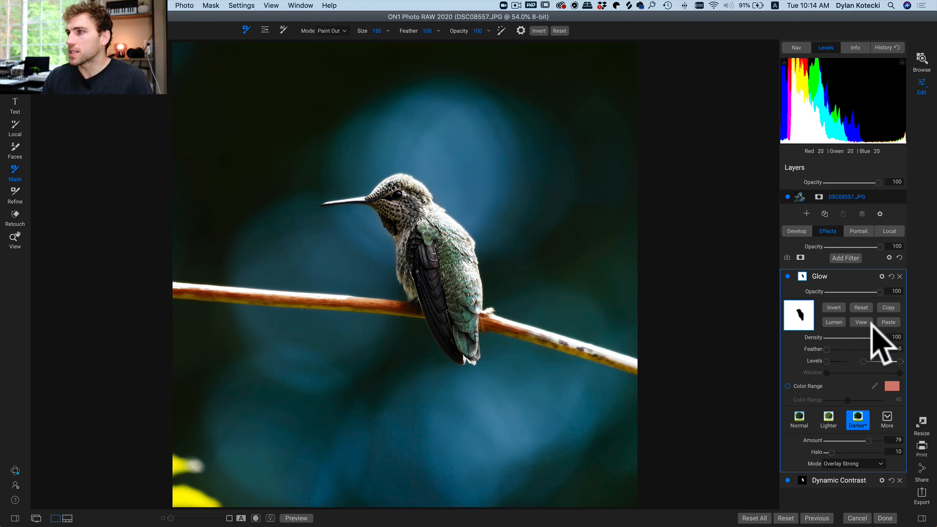
Step: Delete the Glow and Dynamic Contrast filters, and add a fresh Dynamic Contrast filter
{"action": "left_click", "coordinate": [899, 276]}
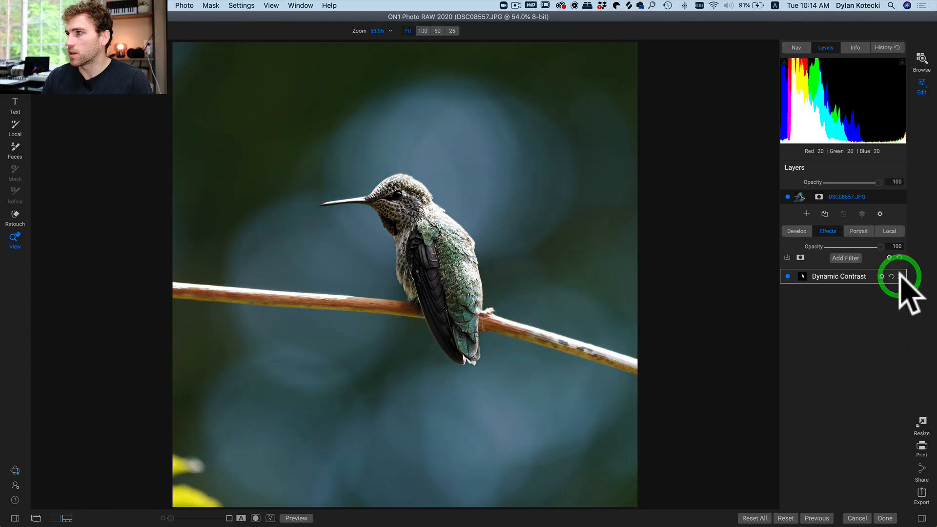
{"action": "left_click", "coordinate": [899, 276]}
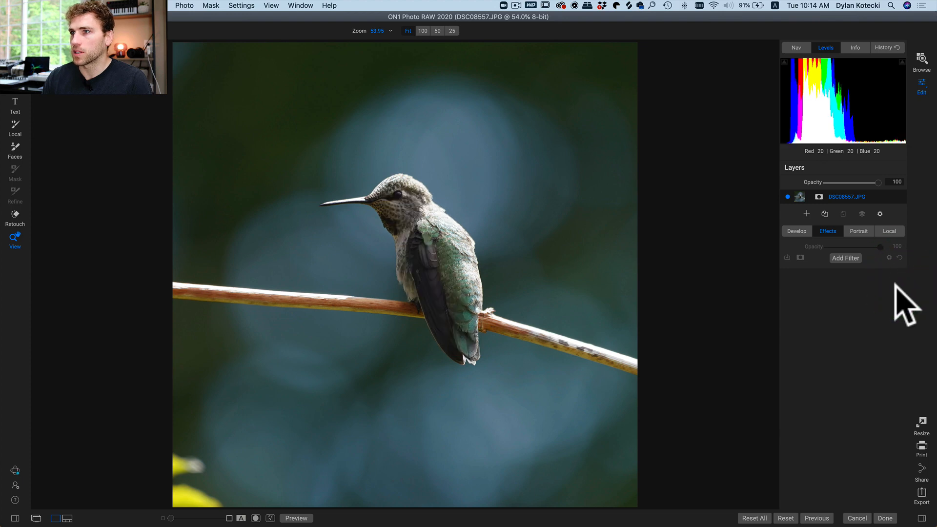
{"action": "left_click", "coordinate": [848, 257]}
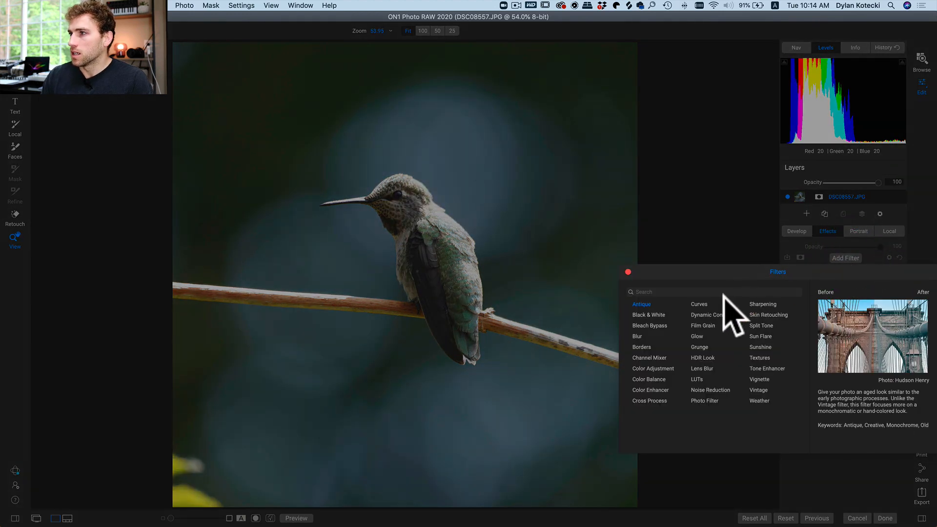
{"action": "left_click", "coordinate": [712, 315]}
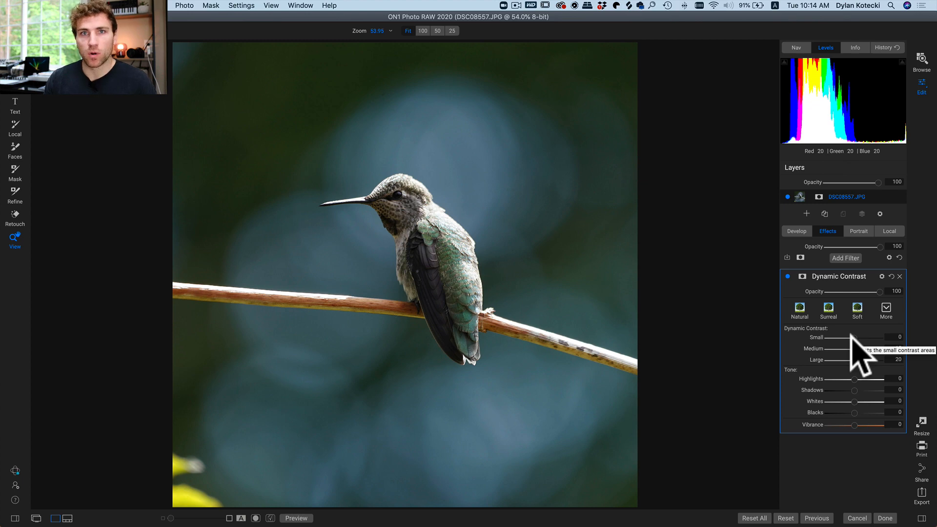
Step: Set the new filter's Small to 74, Medium to 46 and Large to 83, and compare the photo with the filter off and on
{"action": "left_click_drag", "start_coordinate": [852, 337], "coordinate": [872, 360]}
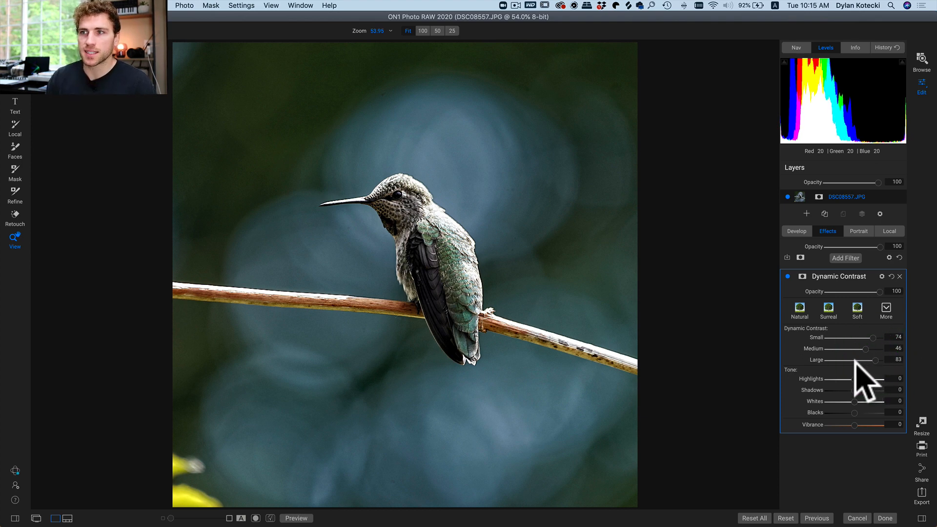
{"action": "left_click", "coordinate": [787, 276]}
{"action": "left_click", "coordinate": [788, 276]}
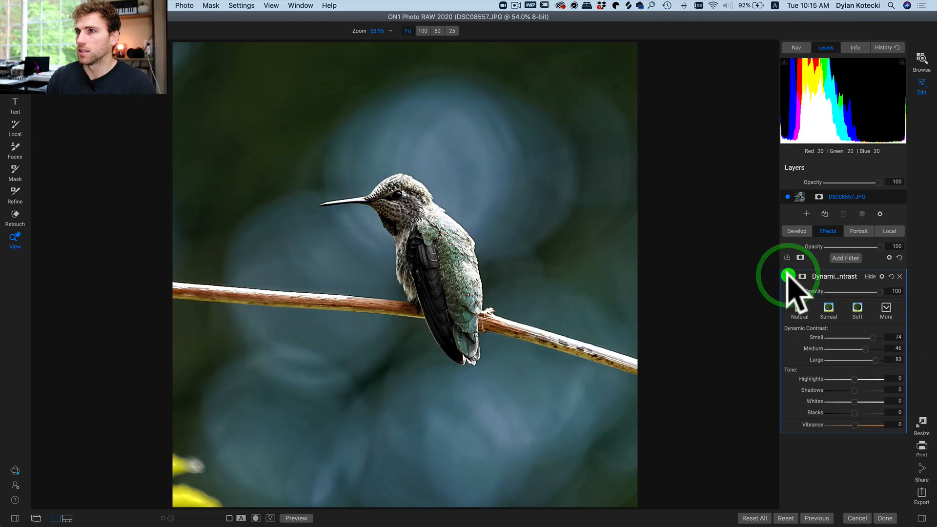
Step: Invert the Dynamic Contrast mask to hide the effect, and enlarge the masking brush to 300 in Paint In mode
{"action": "left_click", "coordinate": [801, 276]}
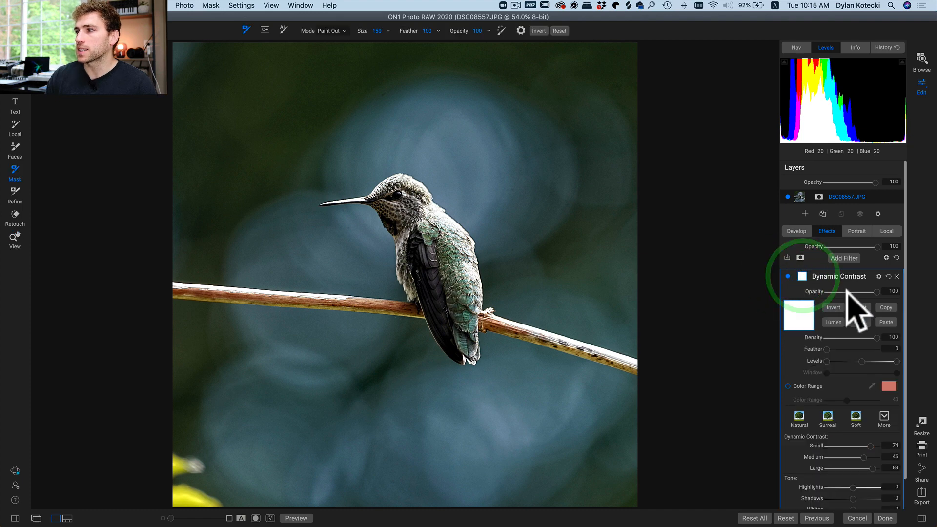
{"action": "left_click", "coordinate": [830, 307]}
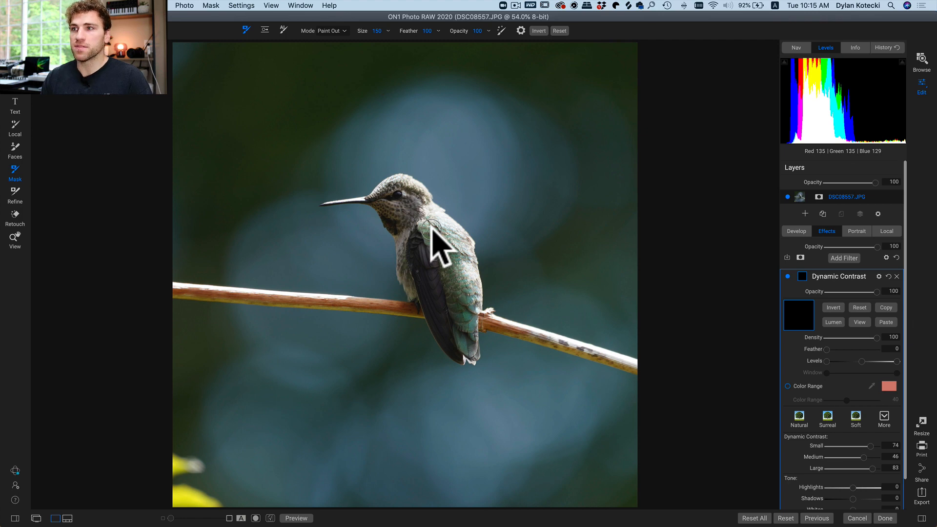
{"action": "key", "text": "bracketright"}
{"action": "key", "text": "bracketright"}
{"action": "key", "text": "bracketright"}
{"action": "key", "text": "bracketright"}
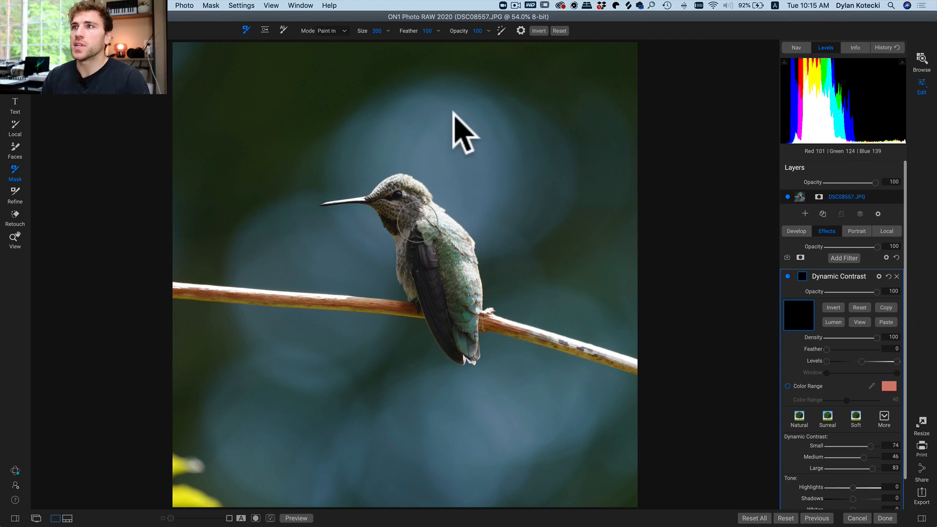
Step: Paint Dynamic Contrast onto the hummingbird's head and body with a size 200 brush at 50 opacity, and view the mask
{"action": "left_click_drag", "start_coordinate": [459, 29], "coordinate": [430, 37]}
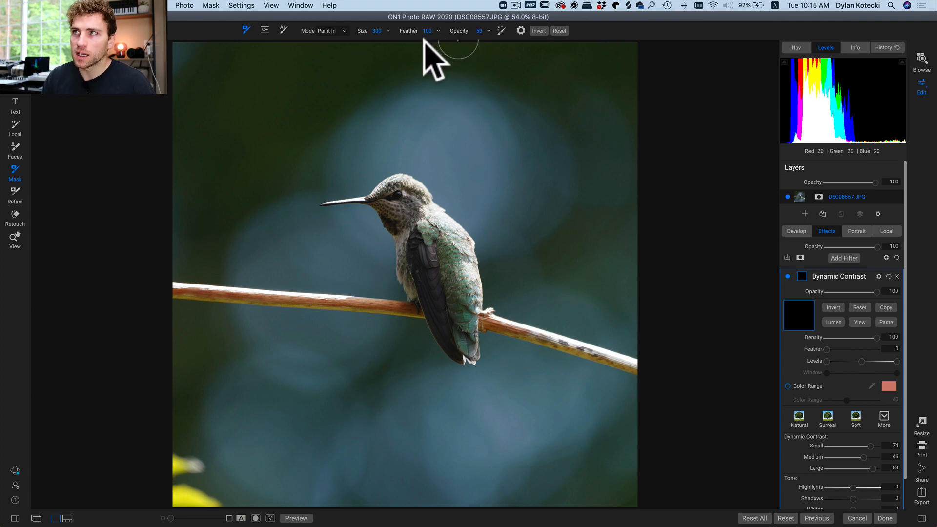
{"action": "left_click", "coordinate": [424, 40]}
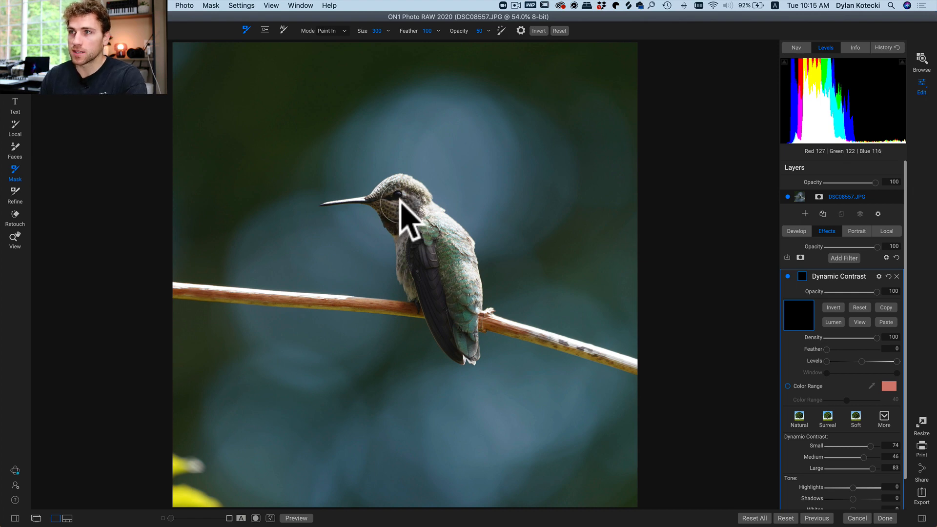
{"action": "key", "text": "["}
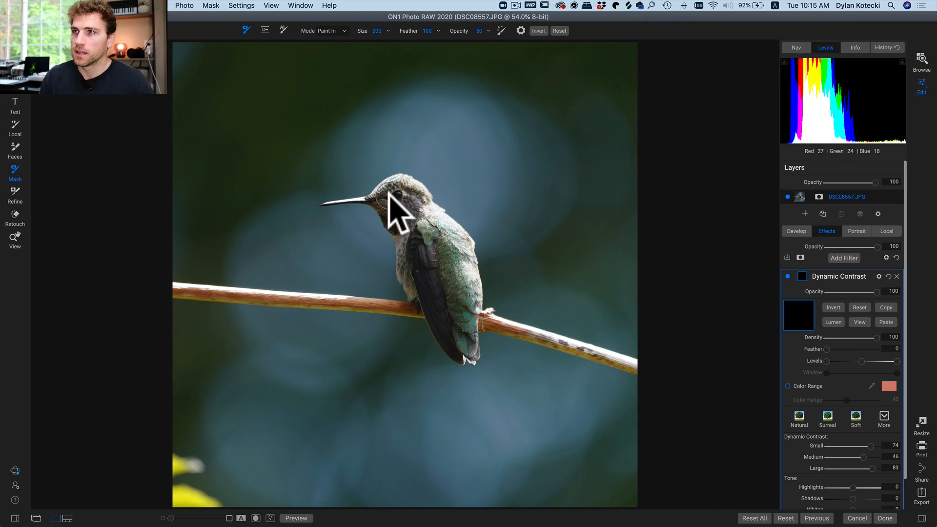
{"action": "mouse_move", "coordinate": [388, 192]}
{"action": "left_mouse_down"}
{"action": "mouse_move", "coordinate": [412, 194]}
{"action": "mouse_move", "coordinate": [387, 192]}
{"action": "mouse_move", "coordinate": [407, 226]}
{"action": "mouse_move", "coordinate": [405, 203]}
{"action": "mouse_move", "coordinate": [418, 206]}
{"action": "mouse_move", "coordinate": [447, 265]}
{"action": "mouse_move", "coordinate": [445, 240]}
{"action": "mouse_move", "coordinate": [422, 207]}
{"action": "mouse_move", "coordinate": [456, 252]}
{"action": "mouse_move", "coordinate": [460, 347]}
{"action": "mouse_move", "coordinate": [422, 237]}
{"action": "mouse_move", "coordinate": [419, 286]}
{"action": "mouse_move", "coordinate": [406, 223]}
{"action": "mouse_move", "coordinate": [384, 194]}
{"action": "mouse_move", "coordinate": [403, 188]}
{"action": "mouse_move", "coordinate": [460, 256]}
{"action": "mouse_move", "coordinate": [461, 350]}
{"action": "mouse_move", "coordinate": [405, 225]}
{"action": "mouse_move", "coordinate": [417, 289]}
{"action": "mouse_move", "coordinate": [407, 216]}
{"action": "mouse_move", "coordinate": [381, 194]}
{"action": "mouse_move", "coordinate": [401, 190]}
{"action": "mouse_move", "coordinate": [446, 252]}
{"action": "mouse_move", "coordinate": [456, 334]}
{"action": "mouse_move", "coordinate": [402, 195]}
{"action": "left_mouse_up"}
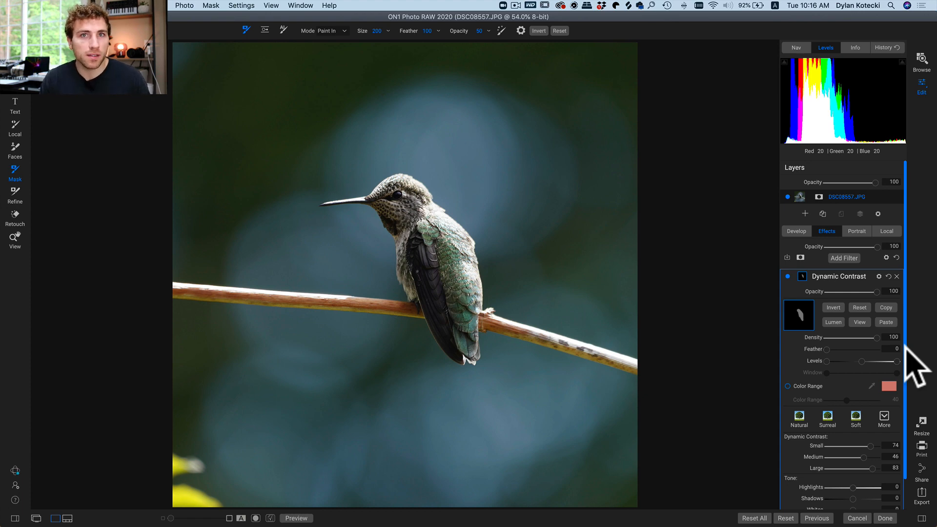
{"action": "left_click", "coordinate": [857, 322]}
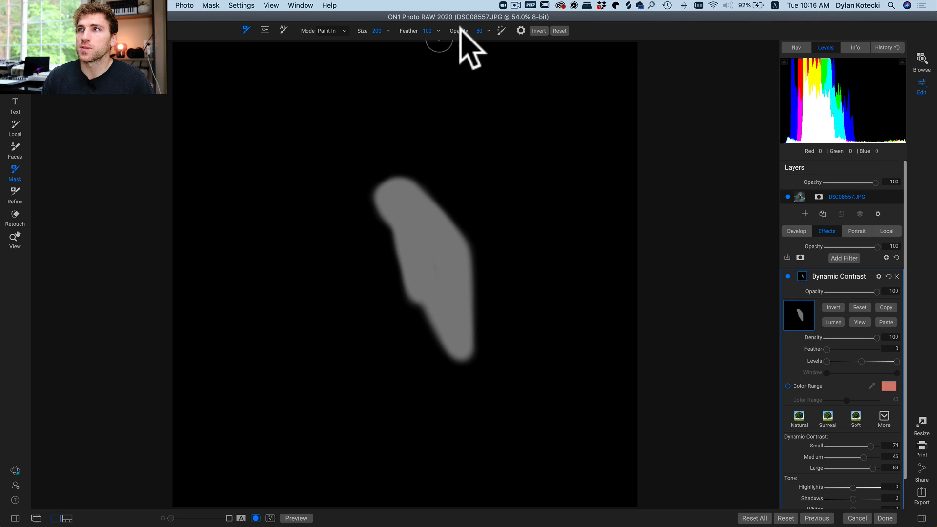
Step: Try broad strokes at 100 brush opacity above the bird shape in the mask view, and undo them
{"action": "left_click_drag", "start_coordinate": [460, 30], "coordinate": [537, 31]}
{"action": "mouse_move", "coordinate": [285, 121]}
{"action": "left_mouse_down"}
{"action": "mouse_move", "coordinate": [530, 105]}
{"action": "mouse_move", "coordinate": [334, 116]}
{"action": "mouse_move", "coordinate": [240, 142]}
{"action": "mouse_move", "coordinate": [442, 130]}
{"action": "mouse_move", "coordinate": [265, 150]}
{"action": "mouse_move", "coordinate": [480, 133]}
{"action": "left_mouse_up"}
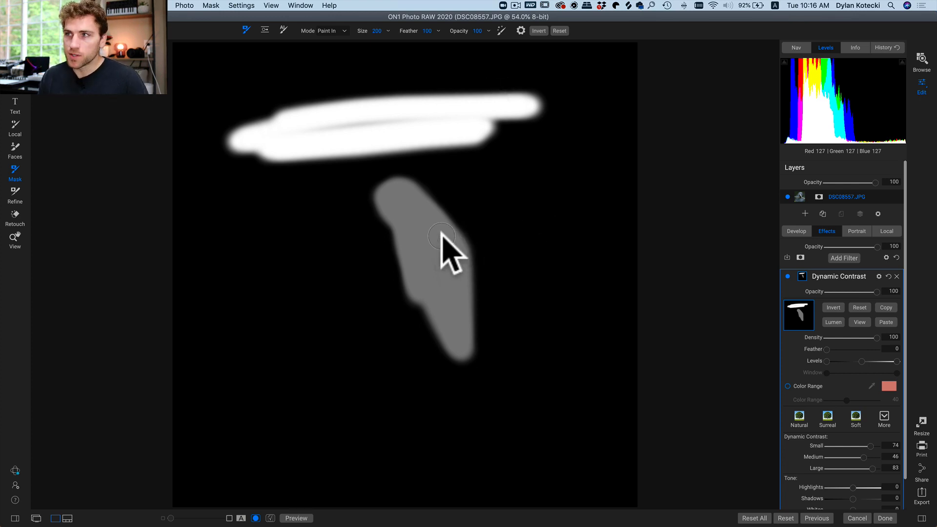
{"action": "key", "text": "super+z"}
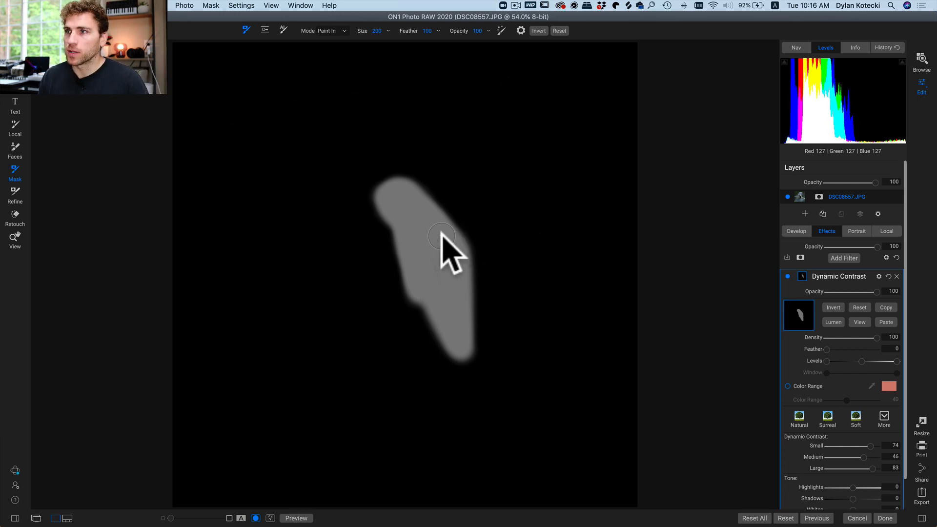
Step: Reset and invert the Dynamic Contrast mask to hide the effect everywhere, and return to the photo view
{"action": "left_click", "coordinate": [858, 307]}
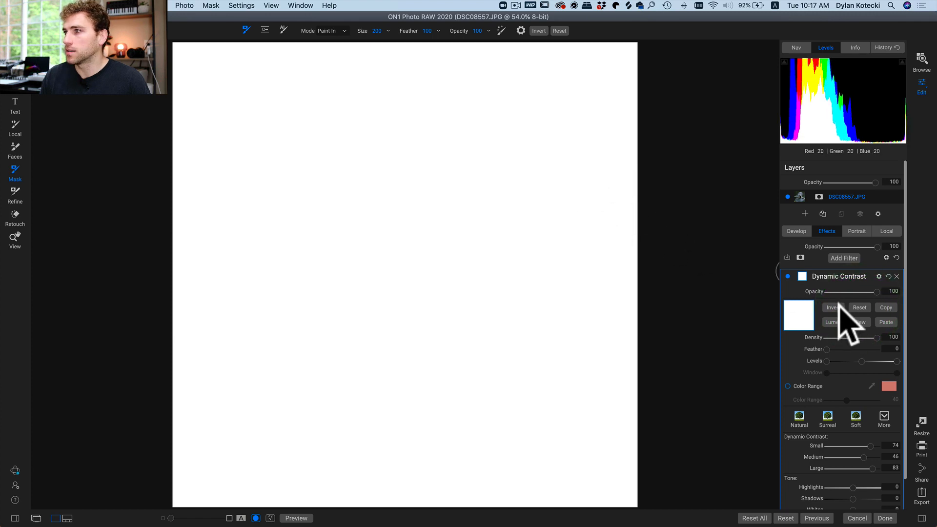
{"action": "left_click", "coordinate": [836, 307]}
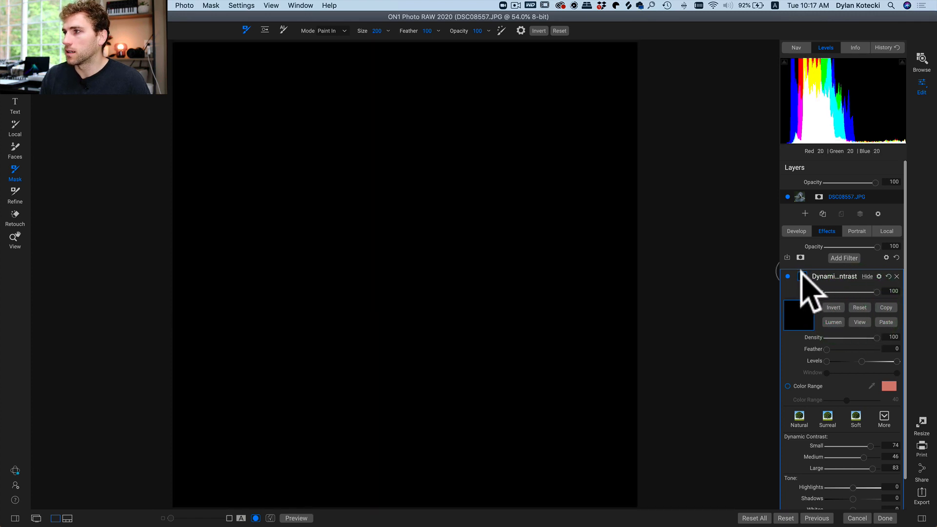
{"action": "left_click", "coordinate": [860, 322]}
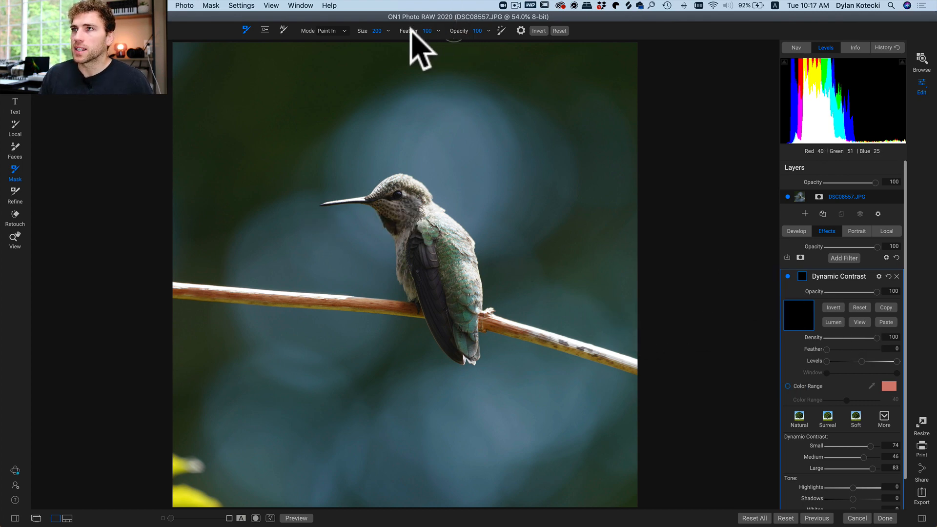
Step: Paint Dynamic Contrast onto the hummingbird with brush feather 0, and undo a test stroke across the background
{"action": "mouse_move", "coordinate": [411, 30]}
{"action": "left_mouse_down"}
{"action": "mouse_move", "coordinate": [322, 31]}
{"action": "mouse_move", "coordinate": [273, 47]}
{"action": "left_mouse_up"}
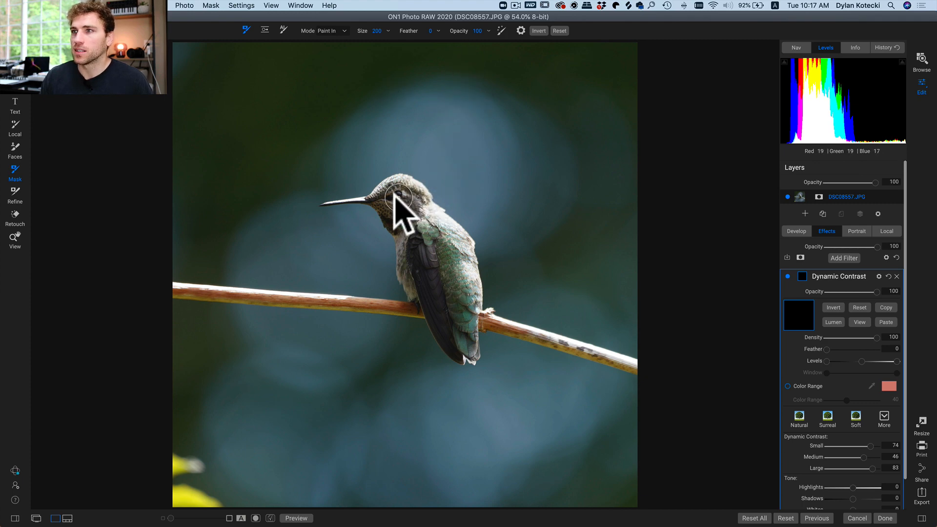
{"action": "mouse_move", "coordinate": [384, 194]}
{"action": "left_mouse_down"}
{"action": "mouse_move", "coordinate": [422, 197]}
{"action": "mouse_move", "coordinate": [395, 182]}
{"action": "mouse_move", "coordinate": [378, 186]}
{"action": "mouse_move", "coordinate": [376, 195]}
{"action": "mouse_move", "coordinate": [401, 203]}
{"action": "mouse_move", "coordinate": [397, 220]}
{"action": "mouse_move", "coordinate": [416, 224]}
{"action": "mouse_move", "coordinate": [419, 238]}
{"action": "mouse_move", "coordinate": [397, 211]}
{"action": "mouse_move", "coordinate": [447, 240]}
{"action": "mouse_move", "coordinate": [429, 211]}
{"action": "mouse_move", "coordinate": [459, 244]}
{"action": "mouse_move", "coordinate": [469, 318]}
{"action": "mouse_move", "coordinate": [460, 353]}
{"action": "mouse_move", "coordinate": [402, 235]}
{"action": "mouse_move", "coordinate": [414, 279]}
{"action": "mouse_move", "coordinate": [454, 309]}
{"action": "mouse_move", "coordinate": [413, 218]}
{"action": "mouse_move", "coordinate": [395, 212]}
{"action": "mouse_move", "coordinate": [390, 195]}
{"action": "mouse_move", "coordinate": [410, 191]}
{"action": "mouse_move", "coordinate": [426, 219]}
{"action": "mouse_move", "coordinate": [418, 246]}
{"action": "mouse_move", "coordinate": [395, 205]}
{"action": "left_mouse_up"}
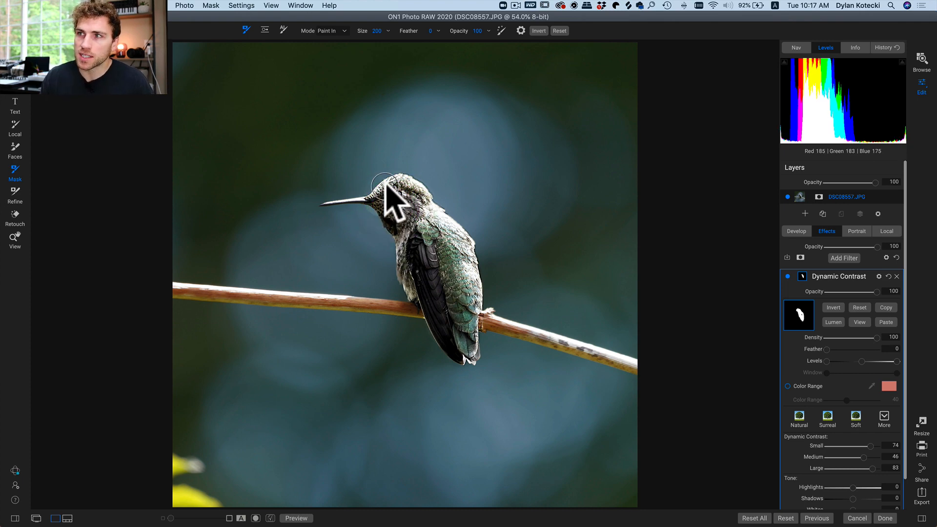
{"action": "mouse_move", "coordinate": [235, 77]}
{"action": "left_mouse_down"}
{"action": "mouse_move", "coordinate": [318, 71]}
{"action": "mouse_move", "coordinate": [406, 94]}
{"action": "left_mouse_up"}
{"action": "key", "text": "super+z"}
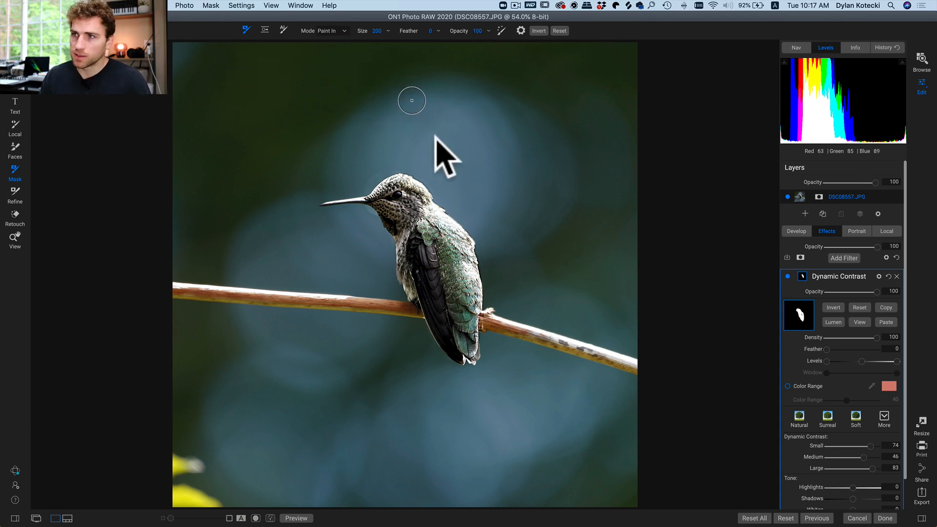
Step: Inspect the painted hummingbird's edges at 100% zoom, and view the mask on its own
{"action": "key", "text": "z"}
{"action": "left_click", "coordinate": [431, 204]}
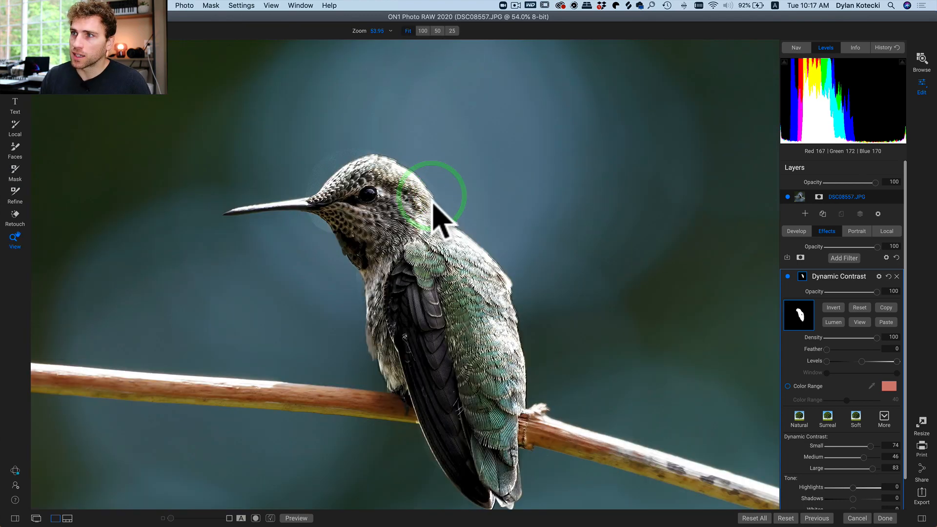
{"action": "left_click_drag", "start_coordinate": [489, 350], "coordinate": [473, 285]}
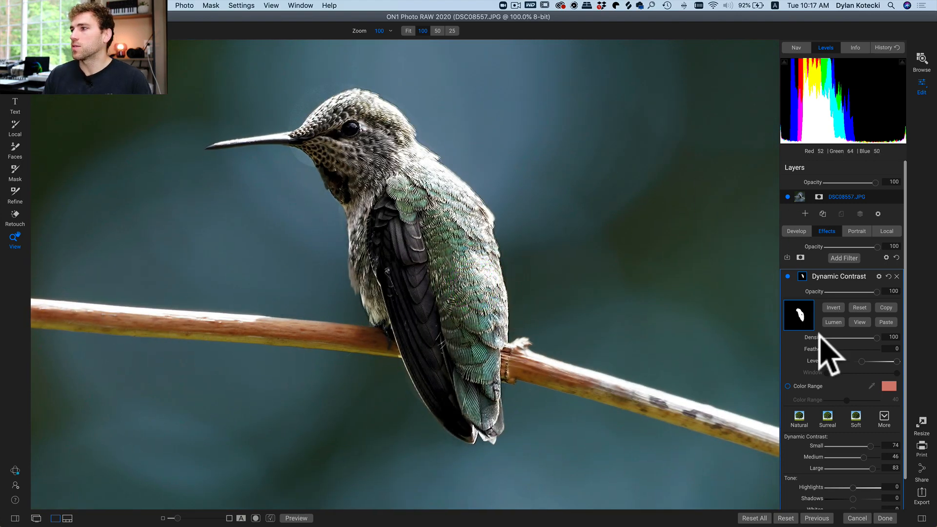
{"action": "left_click", "coordinate": [860, 322]}
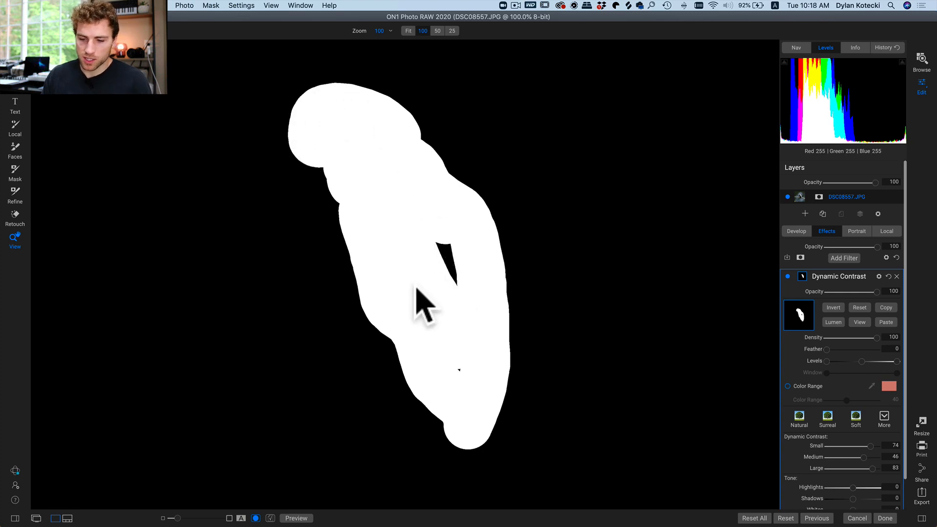
Step: Set the brush to feather 100 and size 250, and paint a soft-edged area beside the bird shape in the mask
{"action": "key", "text": "b"}
{"action": "mouse_move", "coordinate": [402, 29]}
{"action": "left_mouse_down"}
{"action": "mouse_move", "coordinate": [492, 42]}
{"action": "mouse_move", "coordinate": [615, 38]}
{"action": "left_mouse_up"}
{"action": "key", "text": "bracketright"}
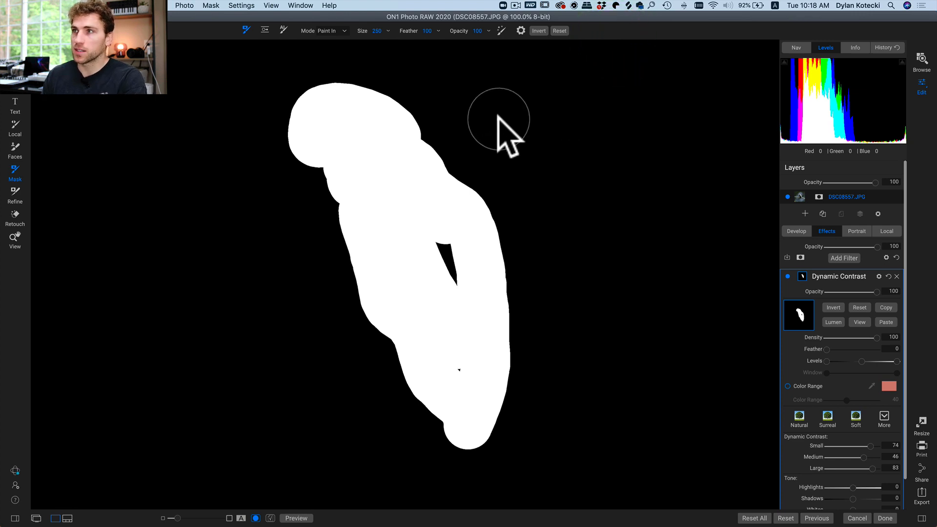
{"action": "mouse_move", "coordinate": [497, 117]}
{"action": "left_mouse_down"}
{"action": "mouse_move", "coordinate": [622, 105]}
{"action": "mouse_move", "coordinate": [538, 130]}
{"action": "mouse_move", "coordinate": [608, 138]}
{"action": "mouse_move", "coordinate": [549, 146]}
{"action": "mouse_move", "coordinate": [679, 144]}
{"action": "mouse_move", "coordinate": [623, 163]}
{"action": "mouse_move", "coordinate": [625, 190]}
{"action": "mouse_move", "coordinate": [709, 185]}
{"action": "mouse_move", "coordinate": [588, 209]}
{"action": "mouse_move", "coordinate": [714, 224]}
{"action": "mouse_move", "coordinate": [607, 291]}
{"action": "mouse_move", "coordinate": [706, 297]}
{"action": "mouse_move", "coordinate": [659, 324]}
{"action": "mouse_move", "coordinate": [630, 362]}
{"action": "mouse_move", "coordinate": [761, 351]}
{"action": "mouse_move", "coordinate": [668, 383]}
{"action": "mouse_move", "coordinate": [726, 327]}
{"action": "mouse_move", "coordinate": [707, 235]}
{"action": "mouse_move", "coordinate": [681, 233]}
{"action": "mouse_move", "coordinate": [695, 297]}
{"action": "mouse_move", "coordinate": [687, 304]}
{"action": "mouse_move", "coordinate": [589, 268]}
{"action": "mouse_move", "coordinate": [598, 303]}
{"action": "left_mouse_up"}
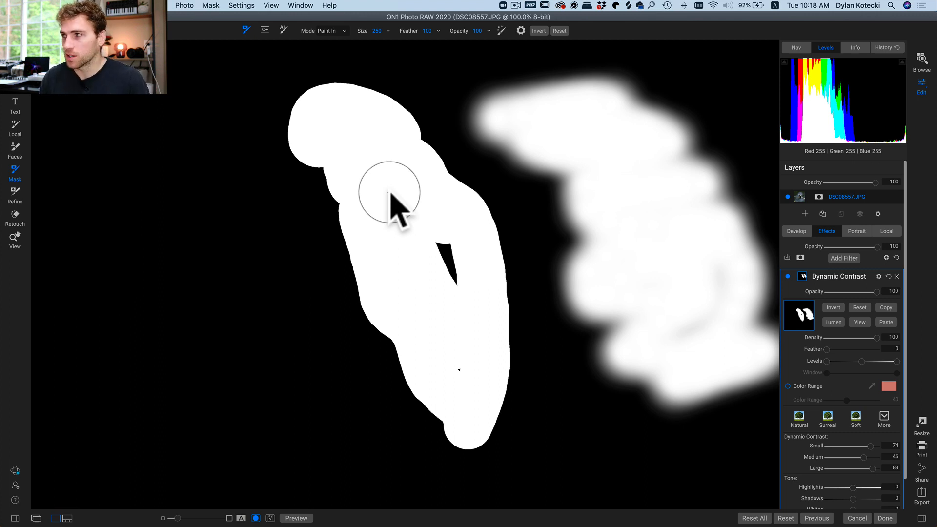
Step: Reset the Dynamic Contrast mask to reveal the effect everywhere, and return from the mask view to the photo
{"action": "left_click", "coordinate": [859, 308]}
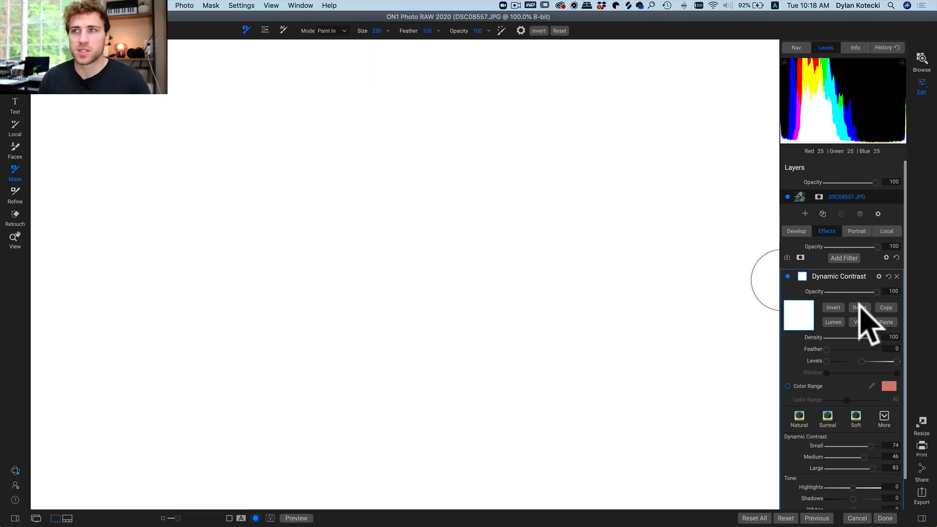
{"action": "left_click", "coordinate": [802, 276]}
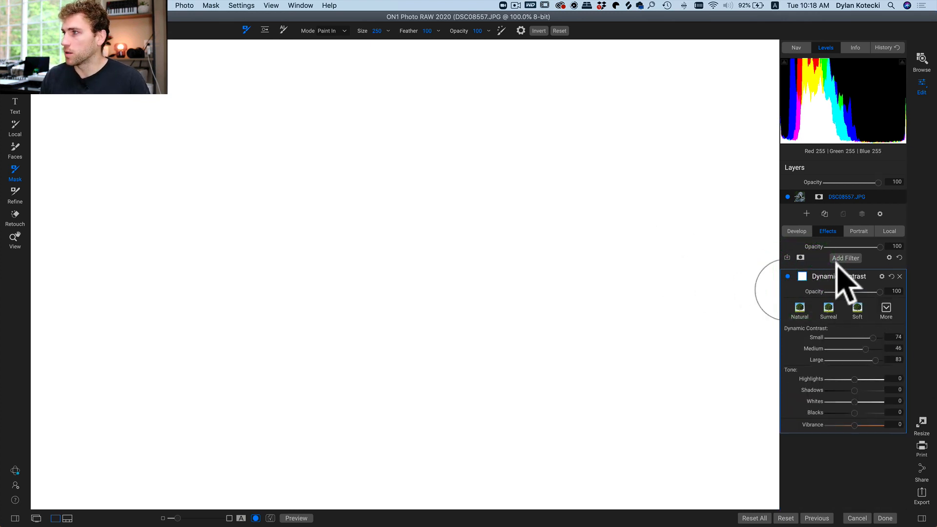
{"action": "left_click", "coordinate": [802, 277]}
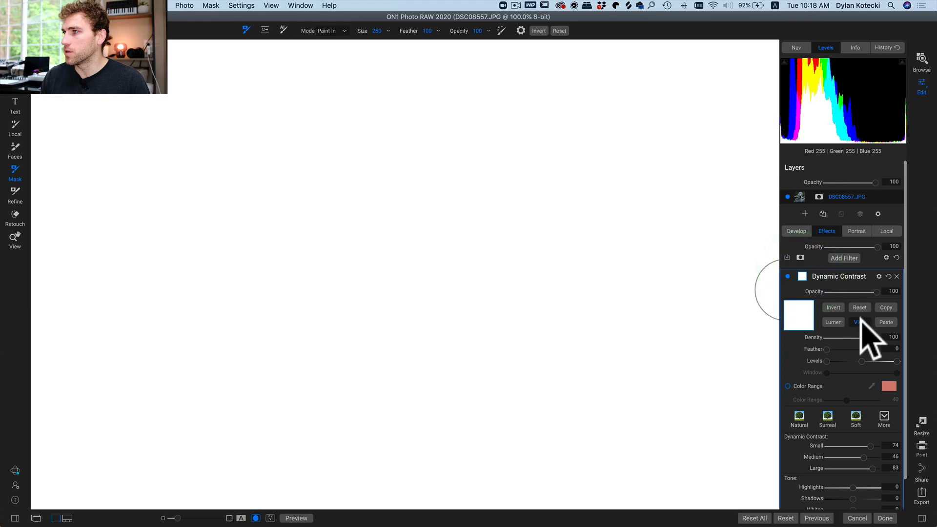
{"action": "left_click", "coordinate": [860, 322]}
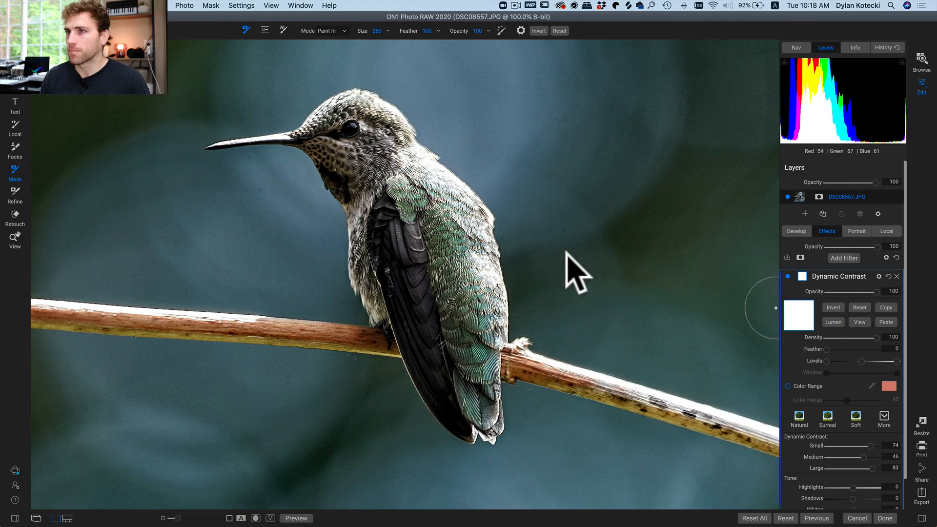
Step: Delete the Dynamic Contrast filter from the photo's effects
{"action": "key", "text": "h"}
{"action": "left_click", "coordinate": [520, 224]}
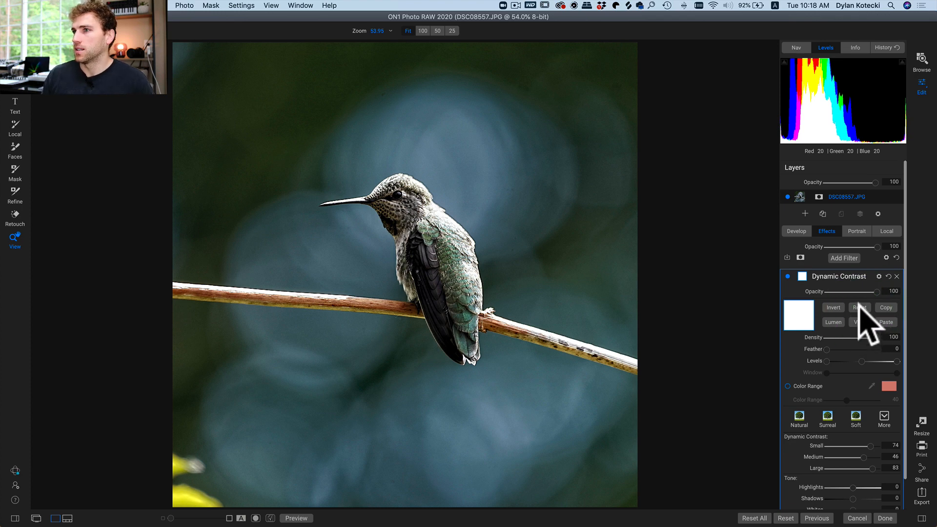
{"action": "left_click", "coordinate": [858, 308]}
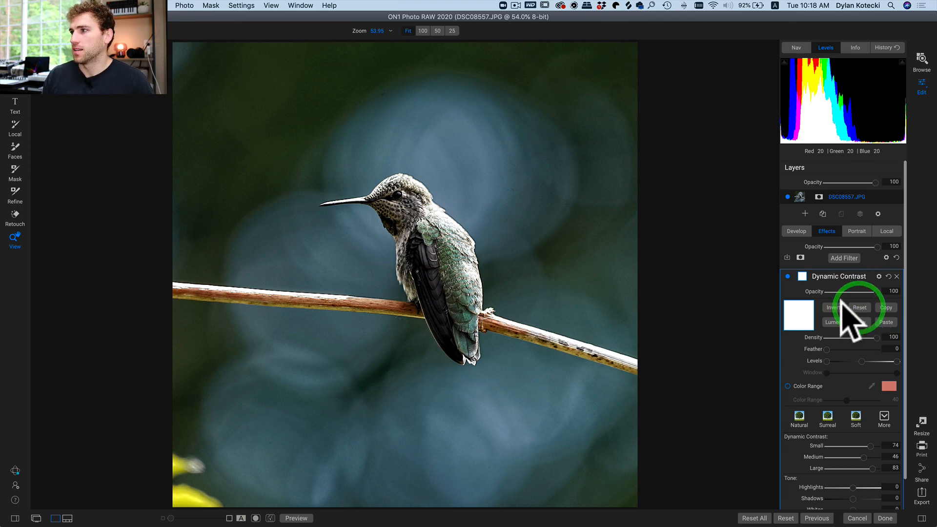
{"action": "left_click", "coordinate": [896, 274]}
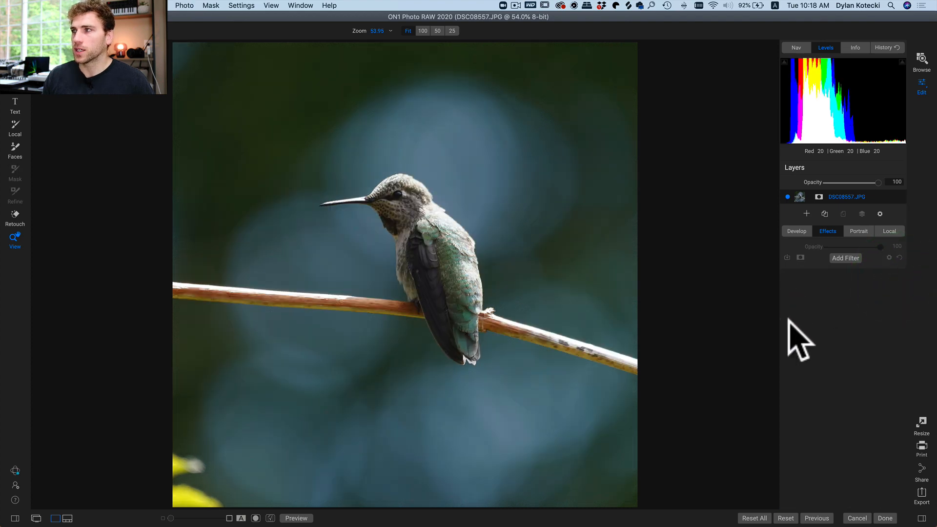
Step: Add a Curves filter and shape an S-curve with points at In 80, Out 73 and In 157, Out 194
{"action": "left_click", "coordinate": [841, 258]}
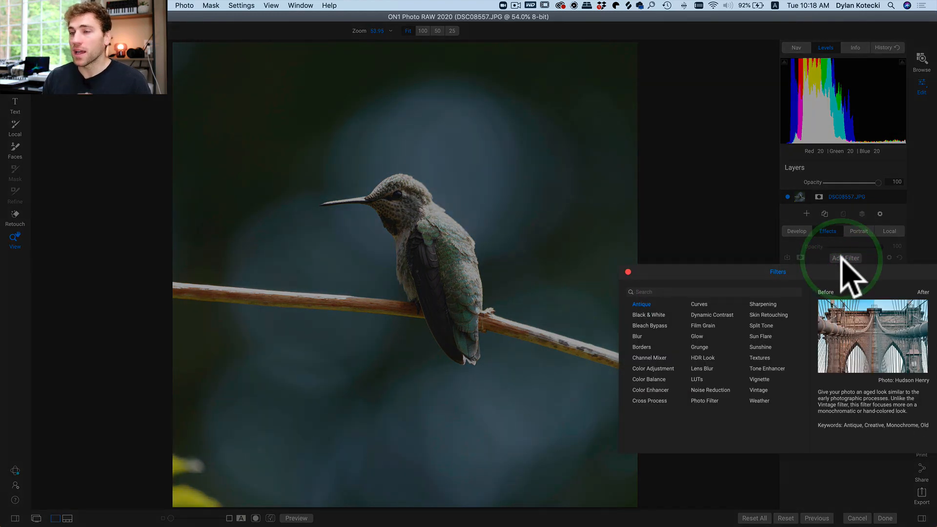
{"action": "left_click", "coordinate": [699, 305]}
{"action": "left_click", "coordinate": [829, 400]}
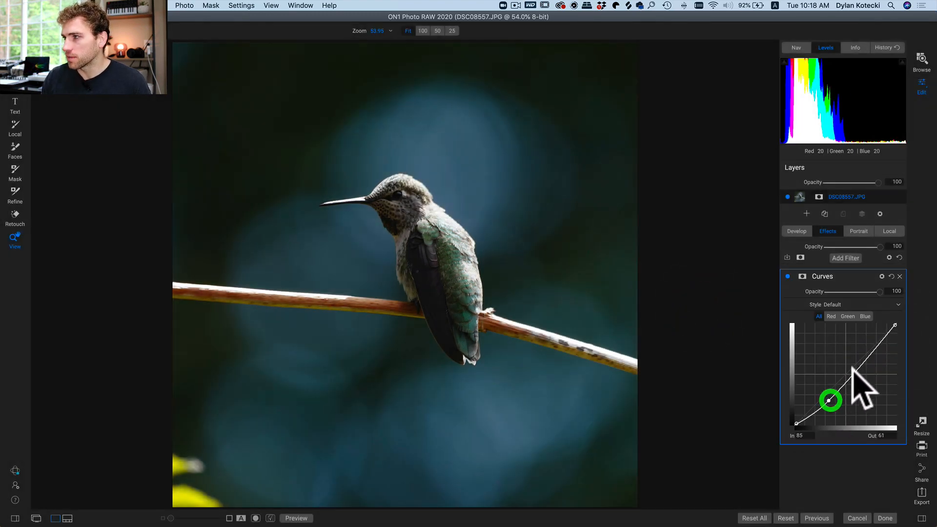
{"action": "left_click_drag", "start_coordinate": [857, 363], "coordinate": [857, 346]}
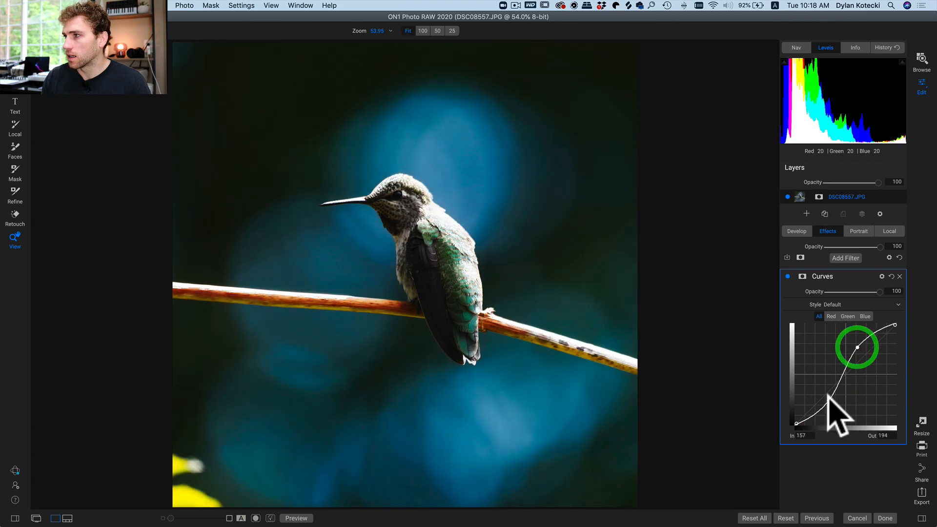
{"action": "left_click_drag", "start_coordinate": [828, 400], "coordinate": [826, 394]}
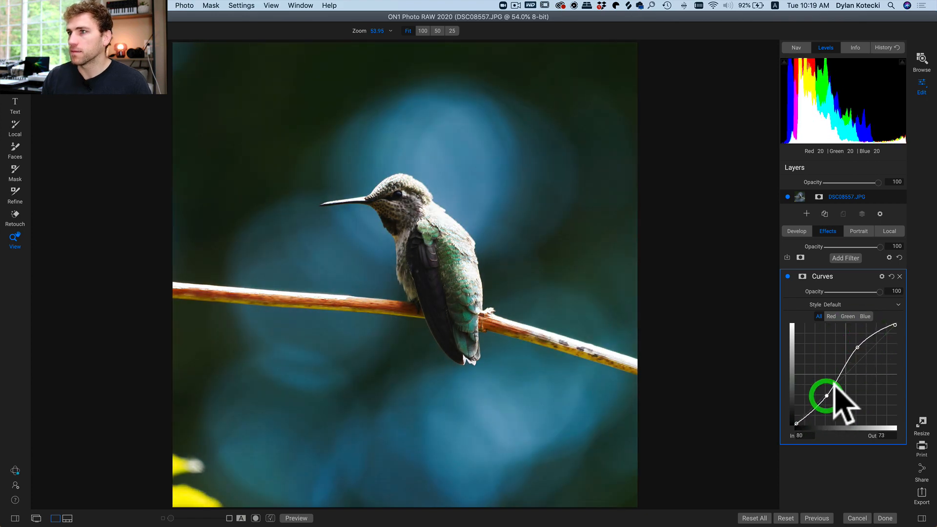
Step: Add a Sun Flare filter, set its Tone & Color Saturation to -55, and collapse its settings
{"action": "left_click", "coordinate": [847, 259]}
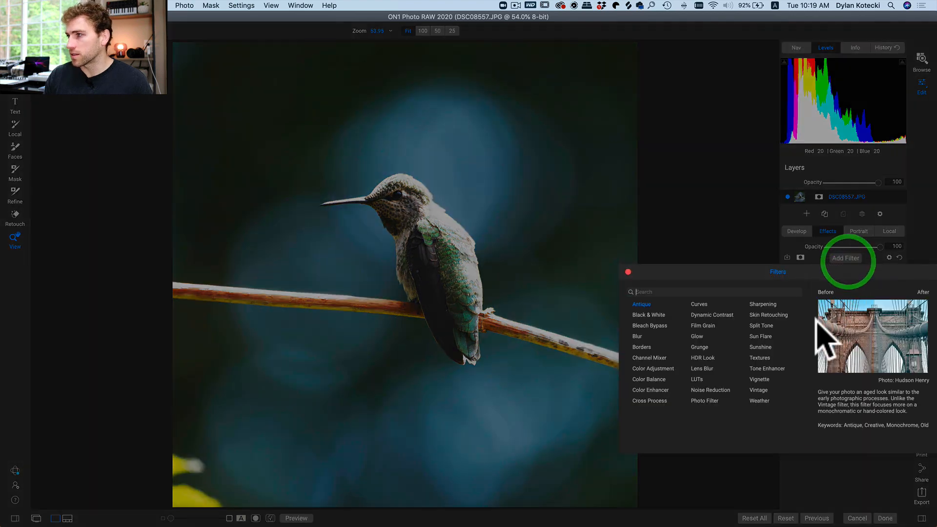
{"action": "left_click", "coordinate": [761, 336]}
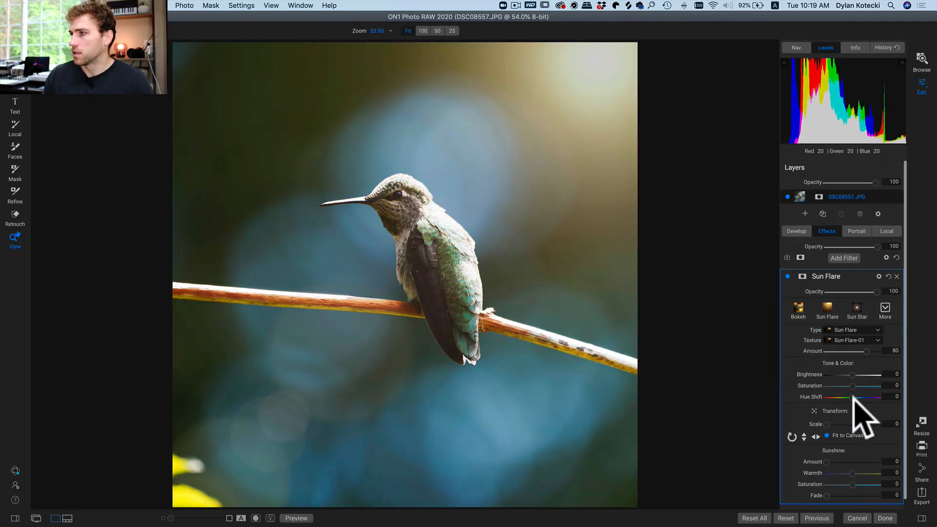
{"action": "left_click_drag", "start_coordinate": [851, 385], "coordinate": [834, 386]}
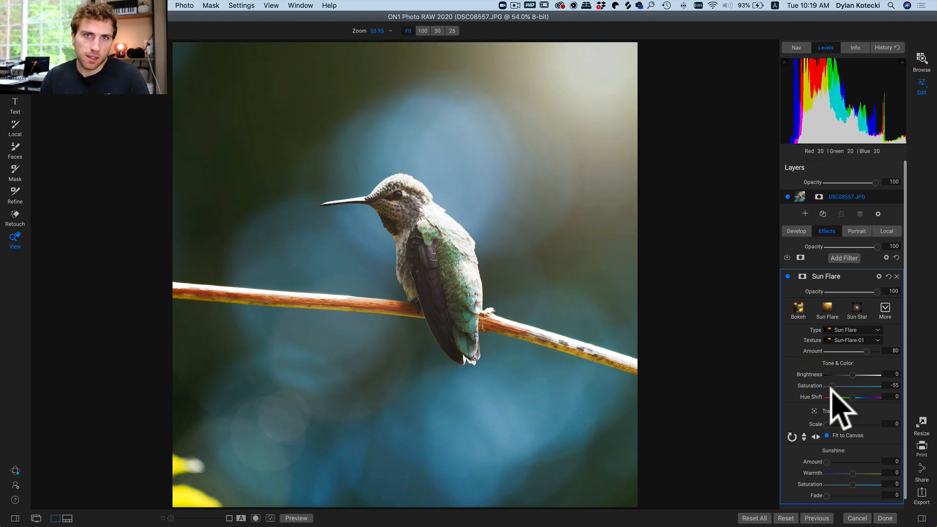
{"action": "left_click", "coordinate": [858, 275]}
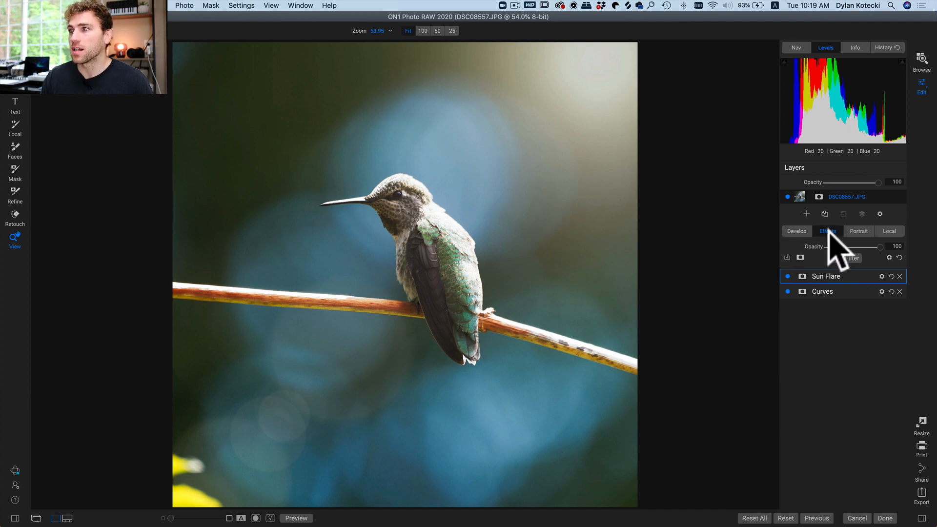
Step: Open the mask for the whole Effects stack and paint the effects out over the hummingbird at 100 feather and 100 opacity
{"action": "left_click", "coordinate": [800, 258]}
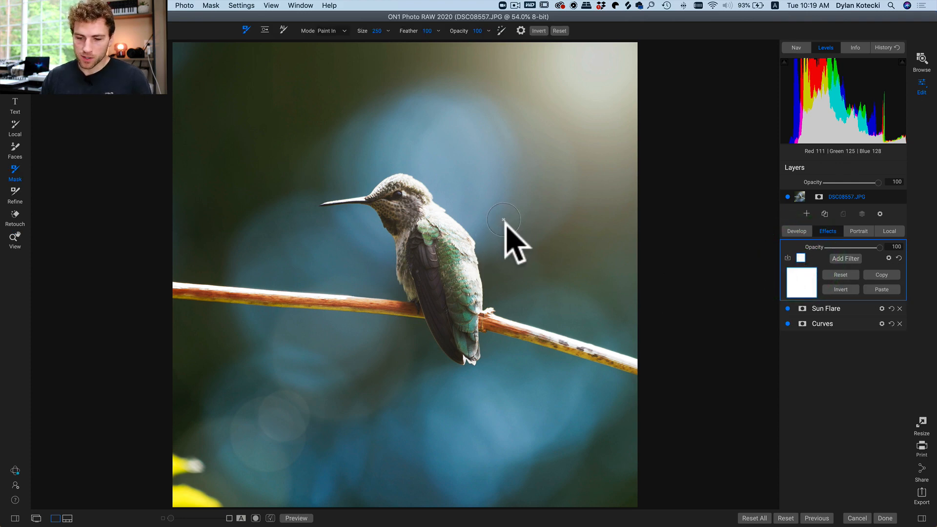
{"action": "key", "text": "bracketleft"}
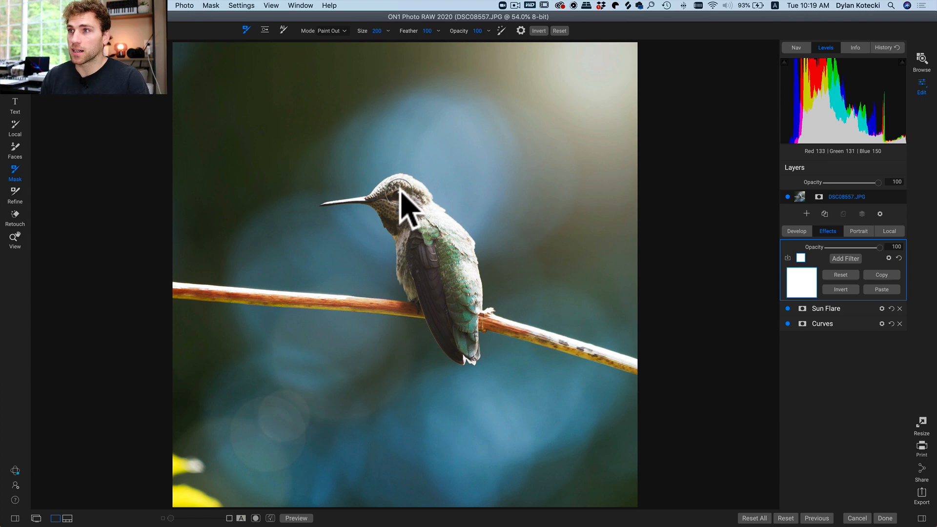
{"action": "mouse_move", "coordinate": [394, 193]}
{"action": "left_mouse_down"}
{"action": "mouse_move", "coordinate": [423, 219]}
{"action": "mouse_move", "coordinate": [397, 194]}
{"action": "mouse_move", "coordinate": [388, 198]}
{"action": "mouse_move", "coordinate": [453, 254]}
{"action": "mouse_move", "coordinate": [457, 334]}
{"action": "mouse_move", "coordinate": [419, 257]}
{"action": "mouse_move", "coordinate": [416, 218]}
{"action": "mouse_move", "coordinate": [430, 263]}
{"action": "mouse_move", "coordinate": [469, 281]}
{"action": "mouse_move", "coordinate": [393, 190]}
{"action": "mouse_move", "coordinate": [431, 296]}
{"action": "mouse_move", "coordinate": [411, 236]}
{"action": "left_mouse_up"}
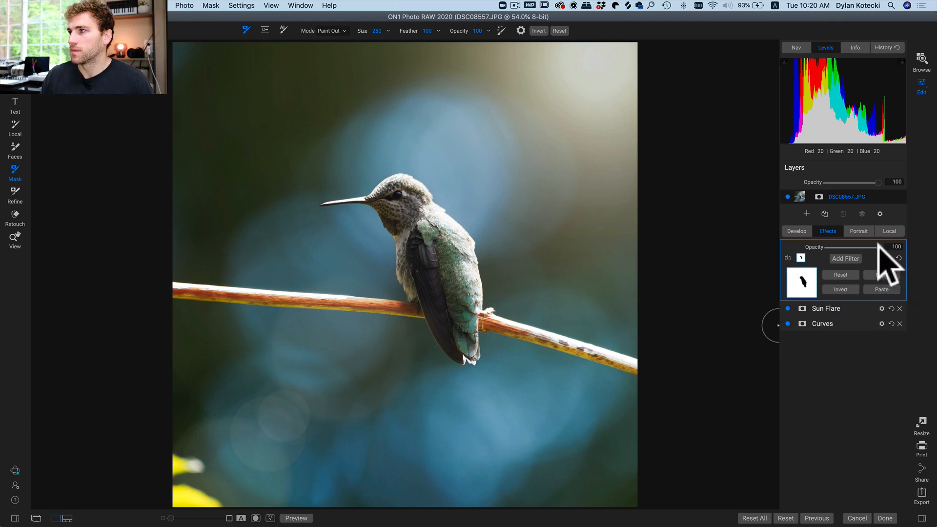
{"action": "mouse_move", "coordinate": [878, 248]}
{"action": "left_mouse_down"}
{"action": "mouse_move", "coordinate": [836, 249]}
{"action": "mouse_move", "coordinate": [893, 250]}
{"action": "left_mouse_up"}
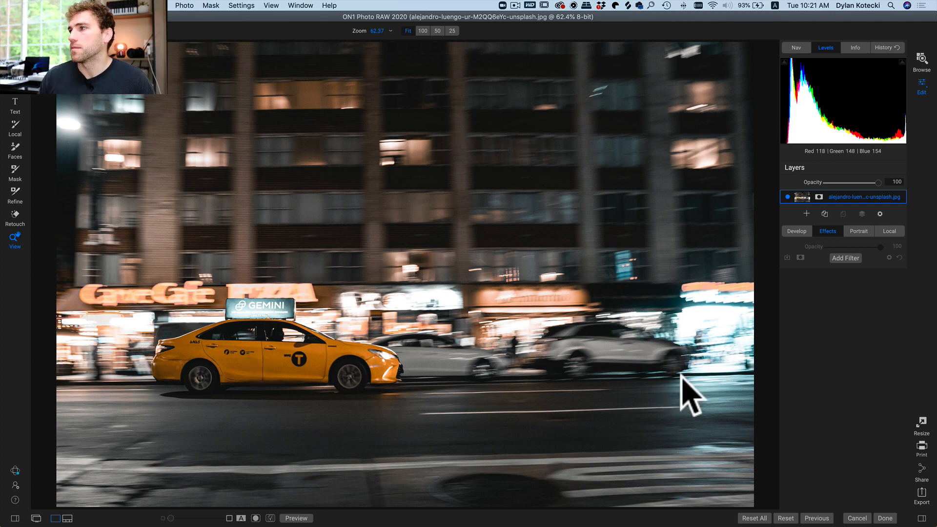
Step: Add a Black & White filter to the taxi photo and apply its Yellow preset
{"action": "left_click", "coordinate": [848, 257]}
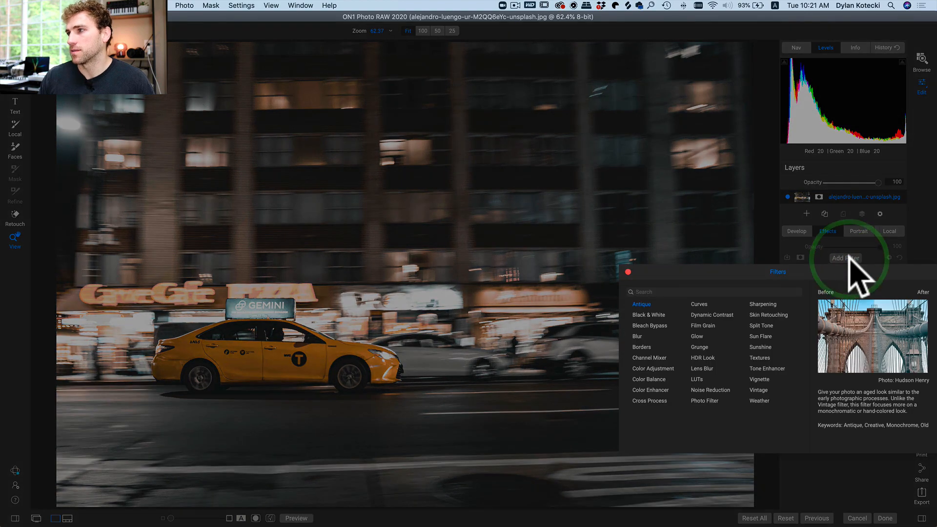
{"action": "left_click", "coordinate": [654, 316]}
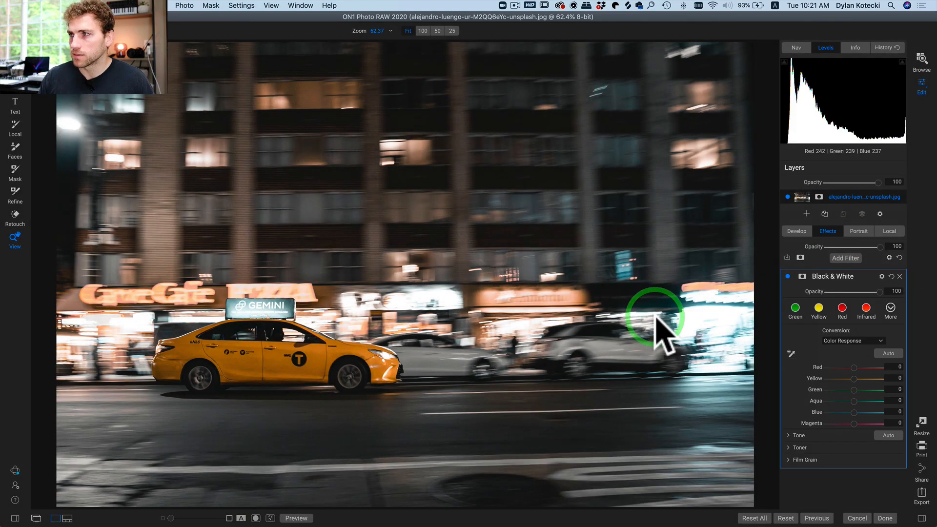
{"action": "left_click", "coordinate": [817, 311]}
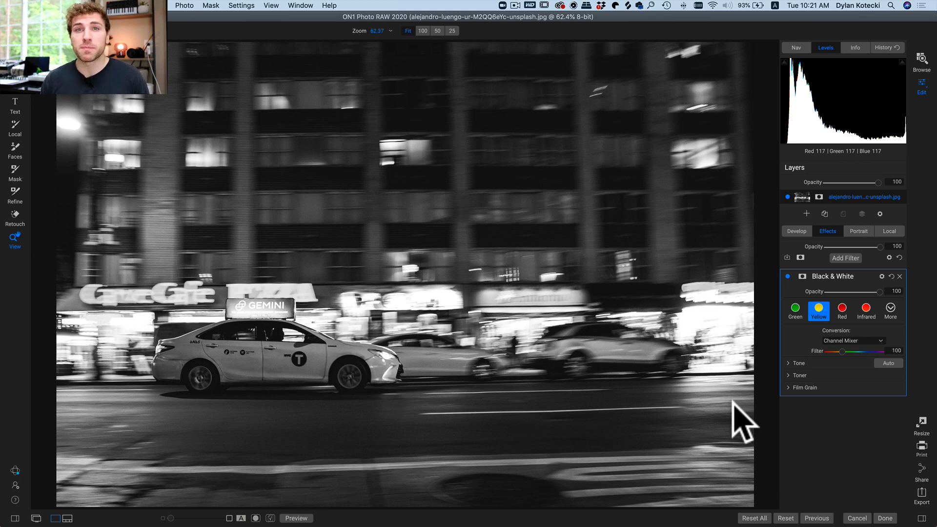
Step: Open the Black & White filter's mask and set up a Paint Out brush with Perfect Brush enabled at size 250
{"action": "left_click", "coordinate": [802, 276]}
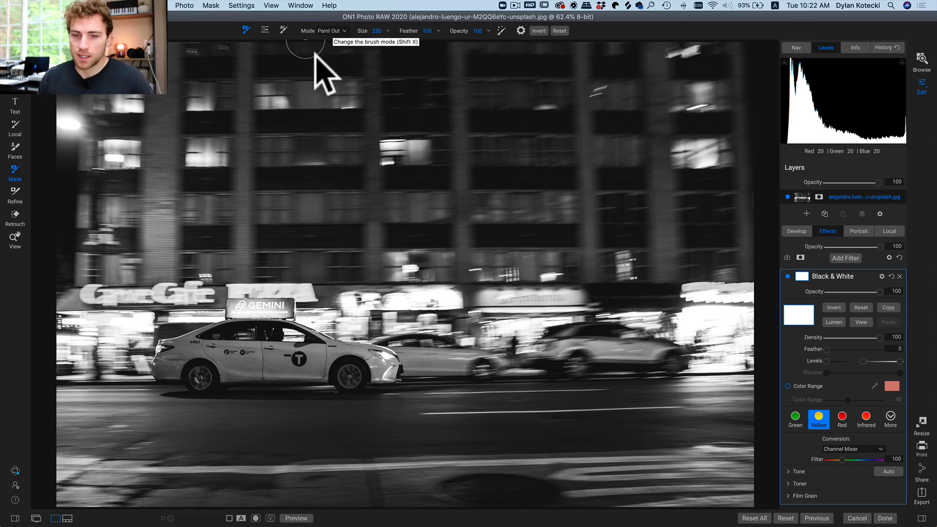
{"action": "key", "text": "z"}
{"action": "left_click", "coordinate": [264, 352]}
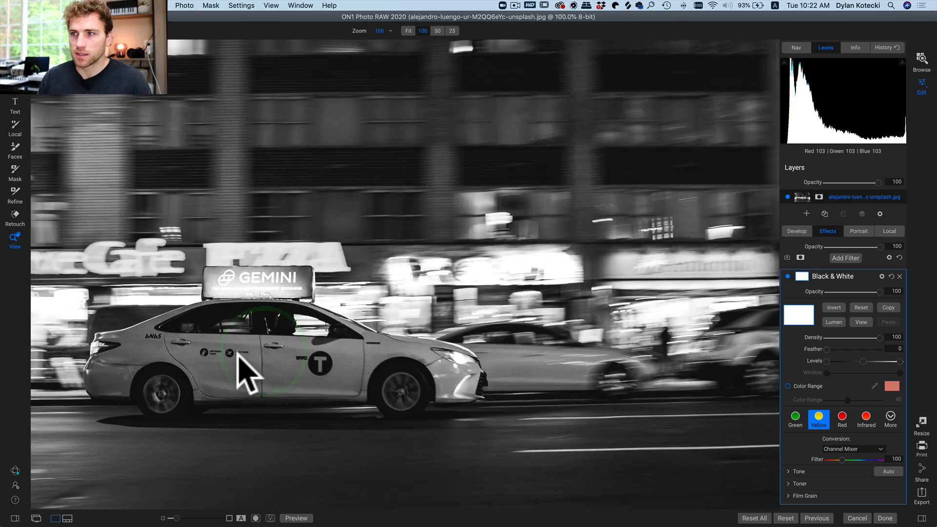
{"action": "left_click_drag", "start_coordinate": [230, 353], "coordinate": [262, 353]}
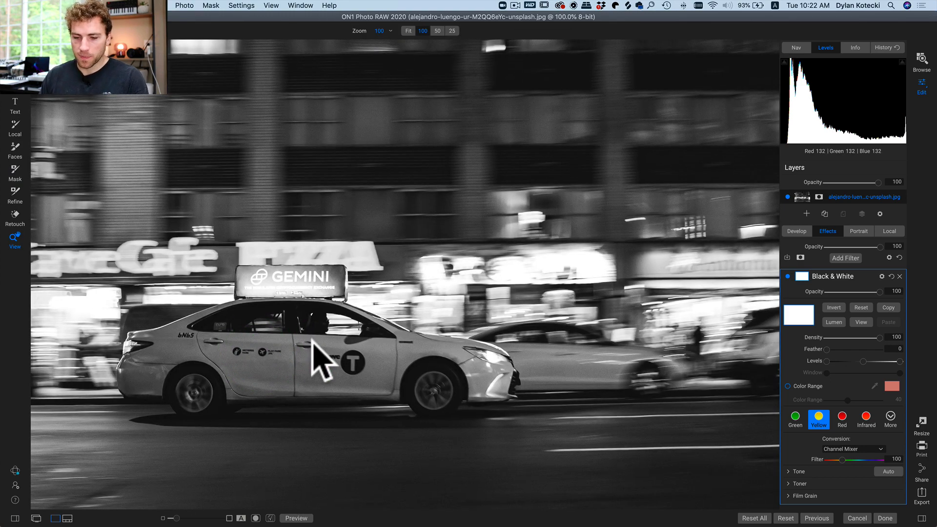
{"action": "key", "text": "b"}
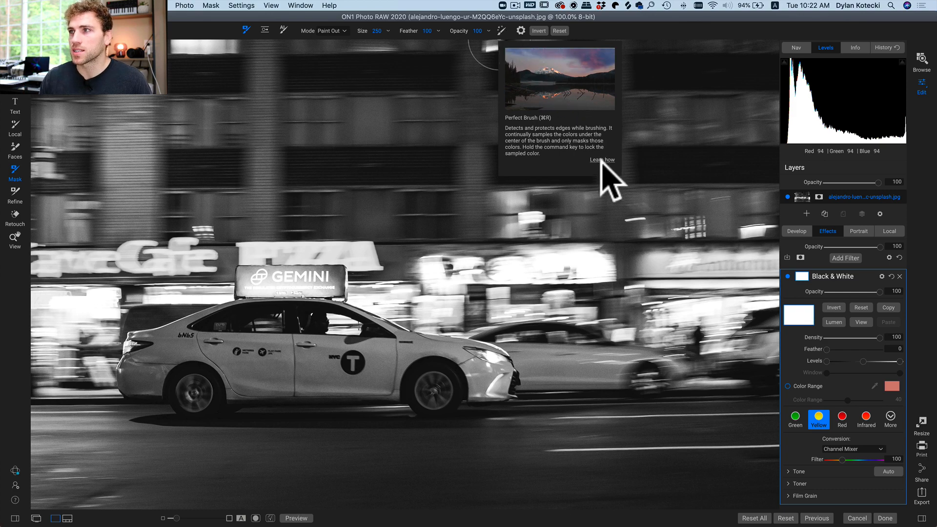
{"action": "left_click", "coordinate": [520, 31]}
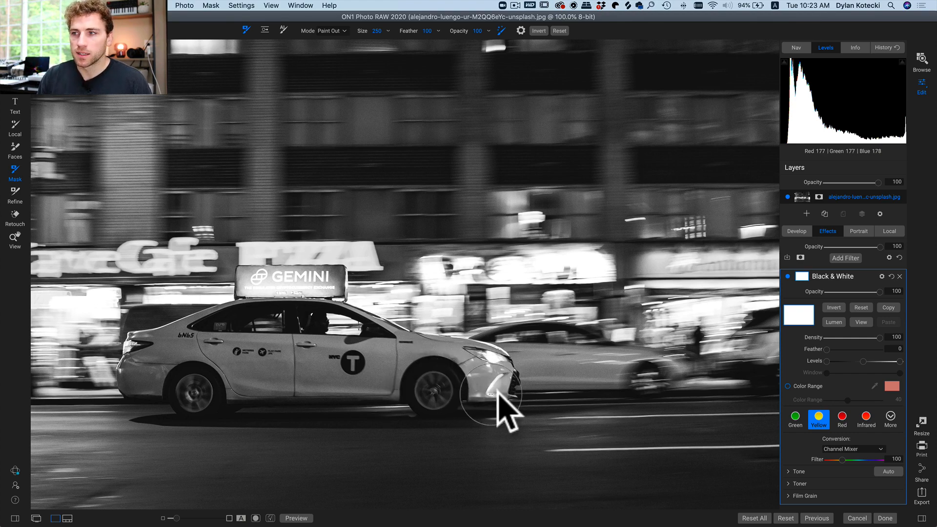
Step: Paint the Black & White effect out across the taxi's body, from the front bumper over the doors and roof to the rear bumper
{"action": "mouse_move", "coordinate": [480, 391]}
{"action": "left_mouse_down"}
{"action": "mouse_move", "coordinate": [448, 346]}
{"action": "mouse_move", "coordinate": [403, 344]}
{"action": "mouse_move", "coordinate": [396, 366]}
{"action": "mouse_move", "coordinate": [372, 379]}
{"action": "mouse_move", "coordinate": [305, 377]}
{"action": "mouse_move", "coordinate": [310, 360]}
{"action": "mouse_move", "coordinate": [356, 343]}
{"action": "mouse_move", "coordinate": [383, 350]}
{"action": "mouse_move", "coordinate": [301, 364]}
{"action": "mouse_move", "coordinate": [265, 358]}
{"action": "mouse_move", "coordinate": [254, 371]}
{"action": "mouse_move", "coordinate": [267, 382]}
{"action": "mouse_move", "coordinate": [304, 384]}
{"action": "mouse_move", "coordinate": [234, 385]}
{"action": "mouse_move", "coordinate": [417, 386]}
{"action": "mouse_move", "coordinate": [394, 386]}
{"action": "mouse_move", "coordinate": [483, 374]}
{"action": "mouse_move", "coordinate": [454, 353]}
{"action": "mouse_move", "coordinate": [517, 362]}
{"action": "mouse_move", "coordinate": [502, 376]}
{"action": "left_mouse_up"}
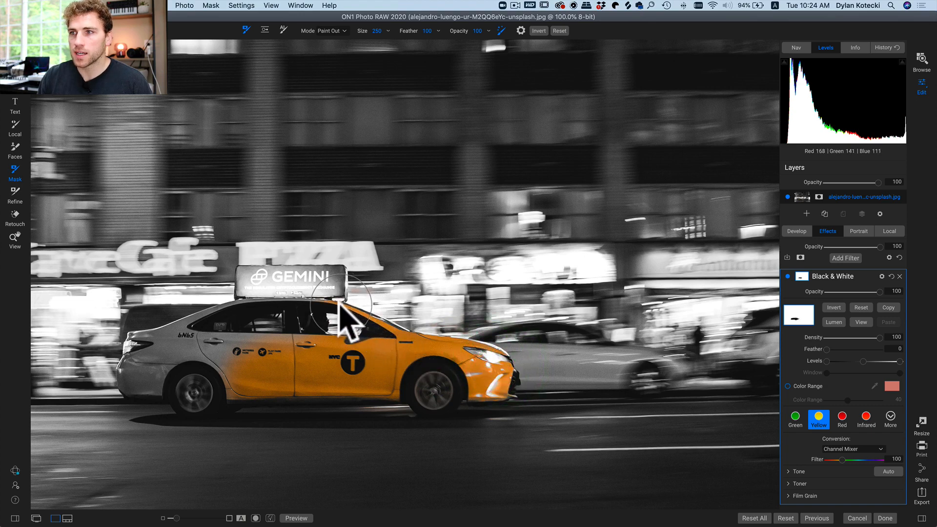
{"action": "mouse_move", "coordinate": [340, 301]}
{"action": "left_mouse_down"}
{"action": "mouse_move", "coordinate": [201, 310]}
{"action": "mouse_move", "coordinate": [173, 324]}
{"action": "mouse_move", "coordinate": [157, 350]}
{"action": "mouse_move", "coordinate": [169, 359]}
{"action": "mouse_move", "coordinate": [236, 357]}
{"action": "mouse_move", "coordinate": [251, 337]}
{"action": "mouse_move", "coordinate": [365, 344]}
{"action": "mouse_move", "coordinate": [341, 345]}
{"action": "left_mouse_up"}
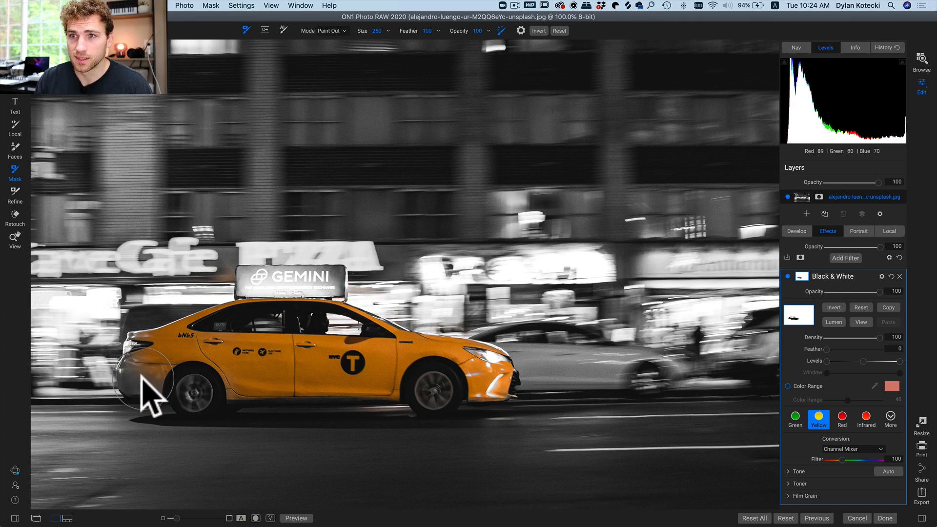
{"action": "mouse_move", "coordinate": [141, 377]}
{"action": "left_mouse_down"}
{"action": "mouse_move", "coordinate": [129, 376]}
{"action": "mouse_move", "coordinate": [129, 364]}
{"action": "mouse_move", "coordinate": [155, 386]}
{"action": "mouse_move", "coordinate": [393, 396]}
{"action": "mouse_move", "coordinate": [236, 398]}
{"action": "left_mouse_up"}
{"action": "mouse_move", "coordinate": [368, 399]}
{"action": "left_mouse_down"}
{"action": "mouse_move", "coordinate": [499, 397]}
{"action": "mouse_move", "coordinate": [471, 370]}
{"action": "mouse_move", "coordinate": [481, 382]}
{"action": "mouse_move", "coordinate": [496, 376]}
{"action": "mouse_move", "coordinate": [486, 350]}
{"action": "mouse_move", "coordinate": [497, 383]}
{"action": "mouse_move", "coordinate": [477, 390]}
{"action": "mouse_move", "coordinate": [494, 393]}
{"action": "mouse_move", "coordinate": [498, 376]}
{"action": "mouse_move", "coordinate": [489, 387]}
{"action": "left_mouse_up"}
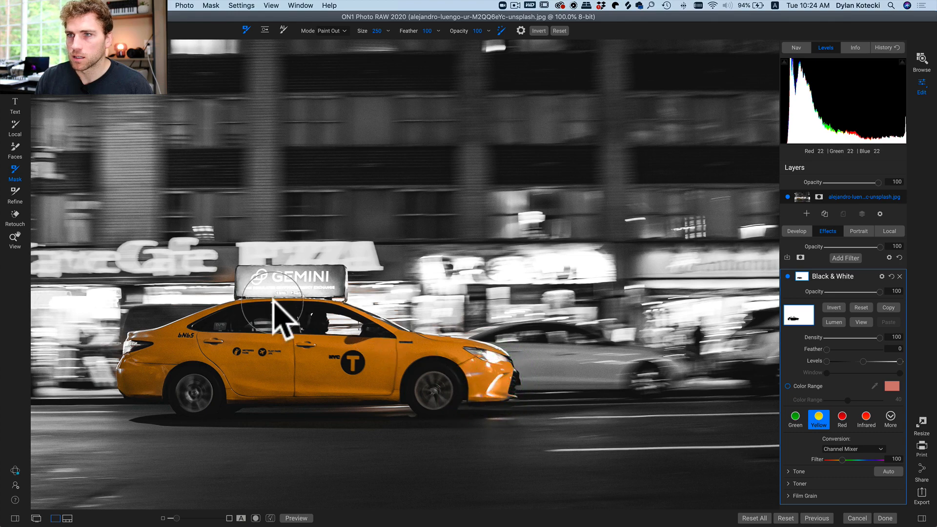
Step: Paint out the remaining Black & White effect along the taxi's trunk edge and around its taillight
{"action": "left_click", "coordinate": [135, 330]}
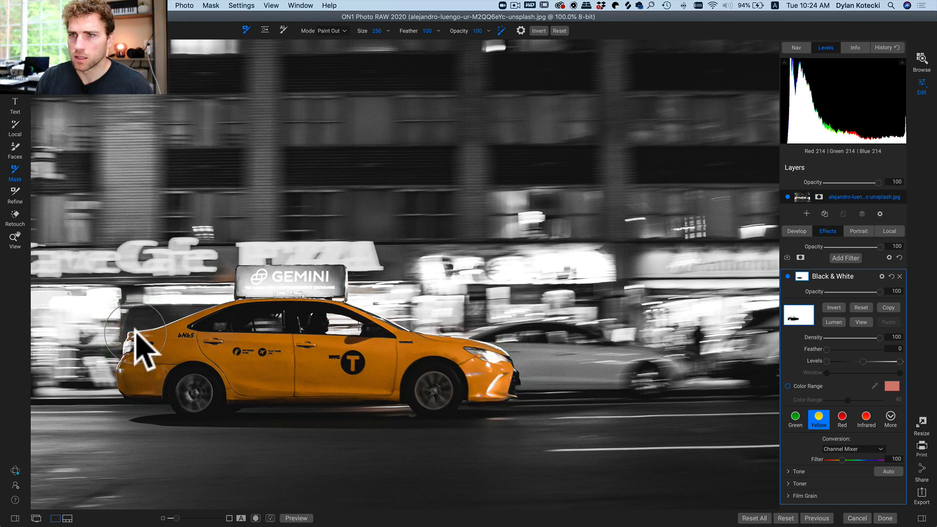
{"action": "mouse_move", "coordinate": [136, 334]}
{"action": "left_mouse_down"}
{"action": "mouse_move", "coordinate": [134, 327]}
{"action": "mouse_move", "coordinate": [155, 329]}
{"action": "left_mouse_up"}
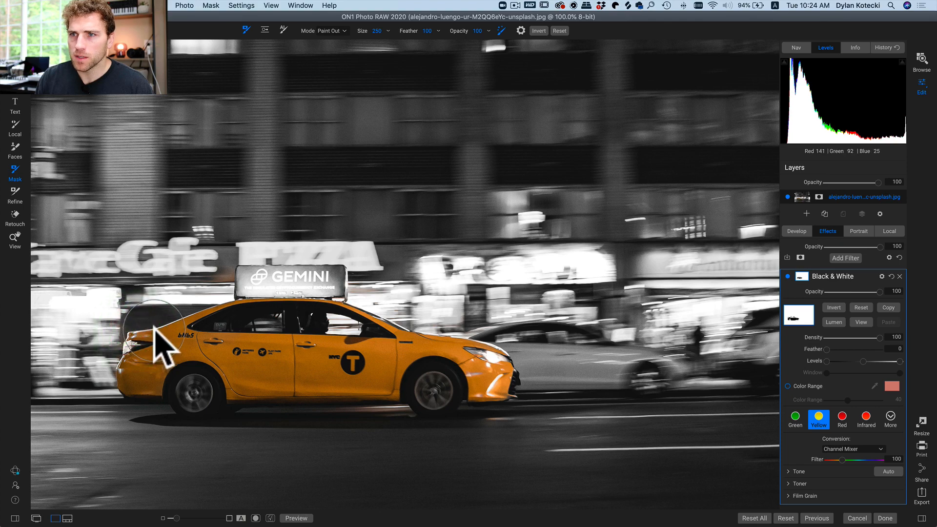
{"action": "left_click", "coordinate": [151, 329]}
{"action": "left_click", "coordinate": [136, 330]}
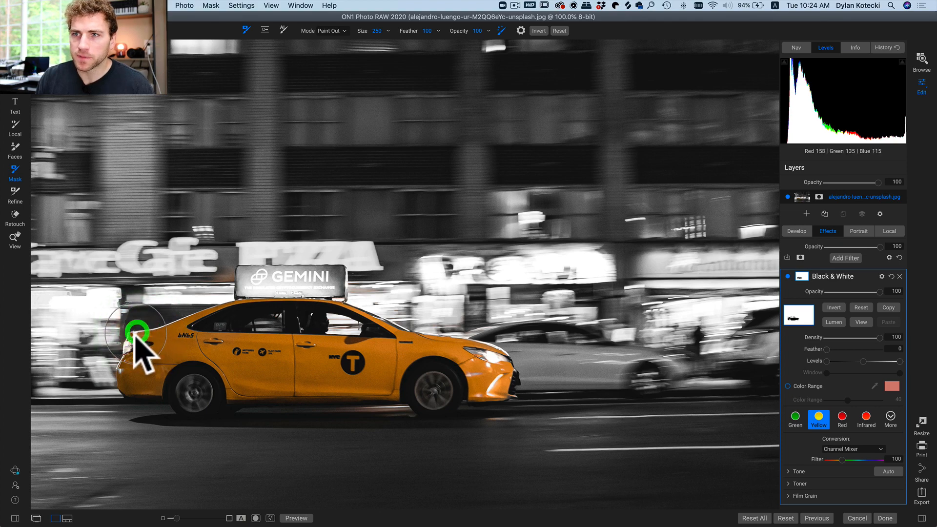
{"action": "left_click", "coordinate": [128, 341]}
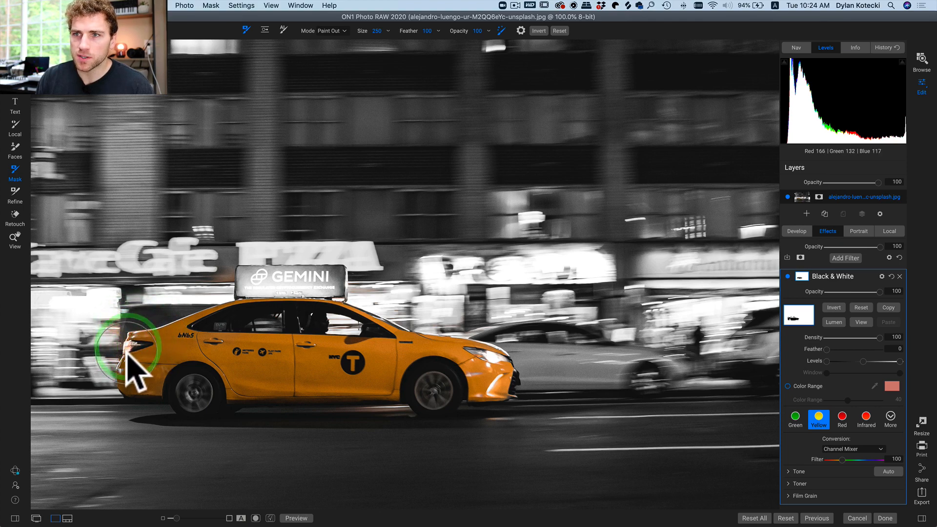
{"action": "mouse_move", "coordinate": [133, 337]}
{"action": "left_mouse_down"}
{"action": "mouse_move", "coordinate": [117, 379]}
{"action": "mouse_move", "coordinate": [127, 389]}
{"action": "mouse_move", "coordinate": [148, 380]}
{"action": "mouse_move", "coordinate": [127, 365]}
{"action": "left_mouse_up"}
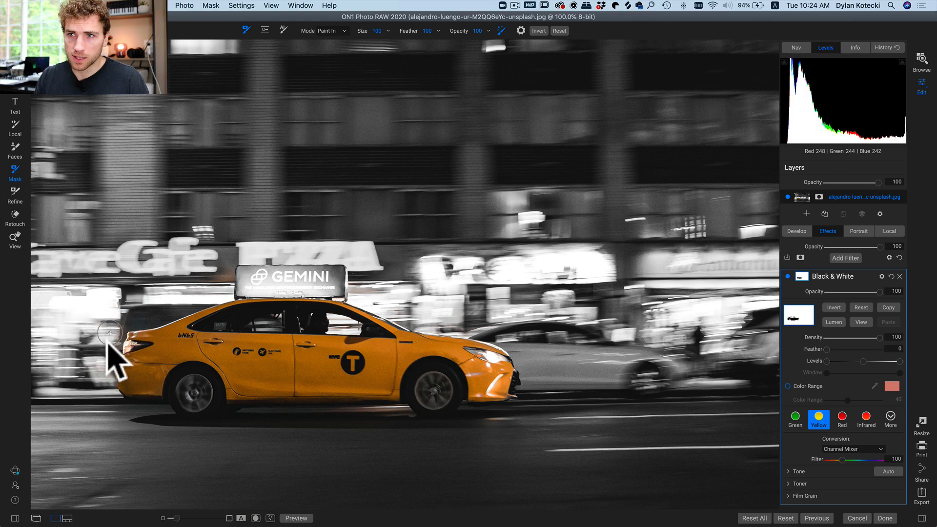
Step: Turn off Perfect Brush and paint the Black & White effect back in just behind the taxi's rear at brush size 100
{"action": "left_click", "coordinate": [312, 166]}
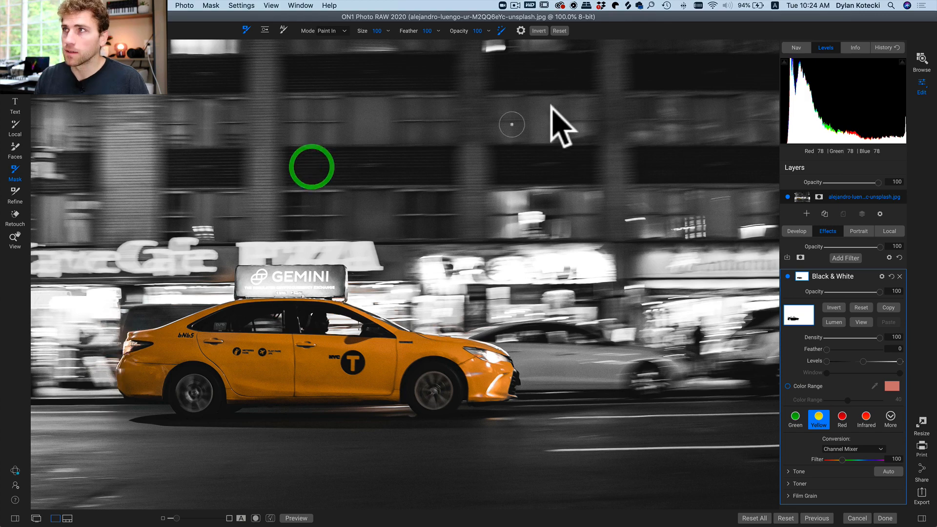
{"action": "left_click", "coordinate": [502, 31]}
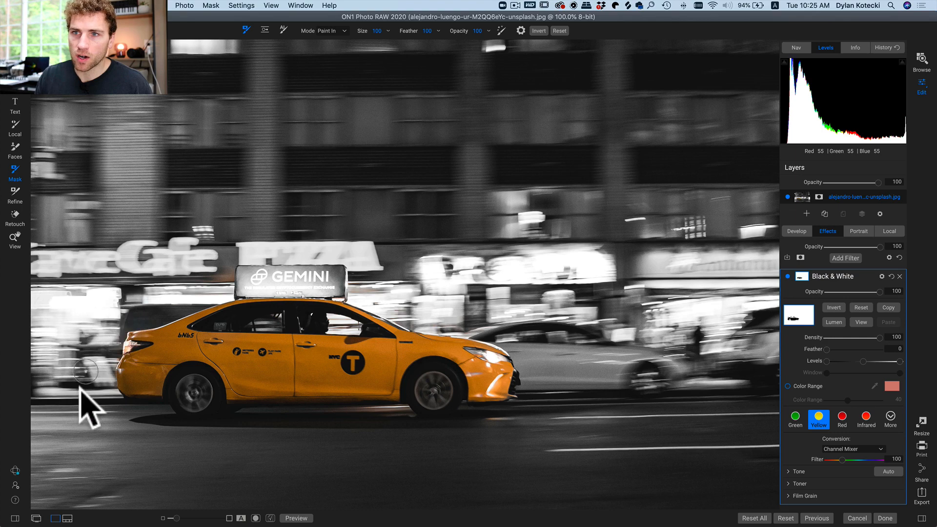
{"action": "left_click", "coordinate": [112, 334]}
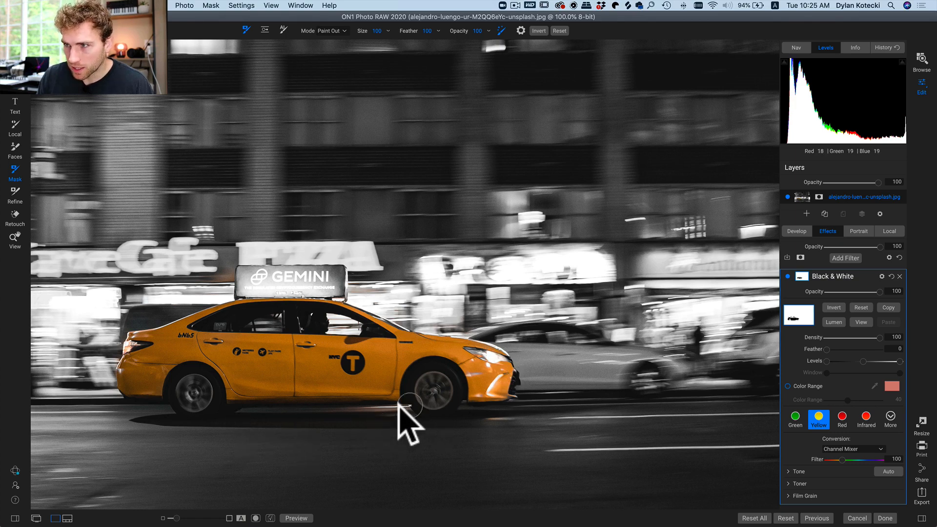
Step: Reduce the brush size to 80 and clean up the Black & White mask along the taxi's lower edge and front bumper with Perfect Brush
{"action": "key", "text": "bracketleft"}
{"action": "key", "text": "bracketleft"}
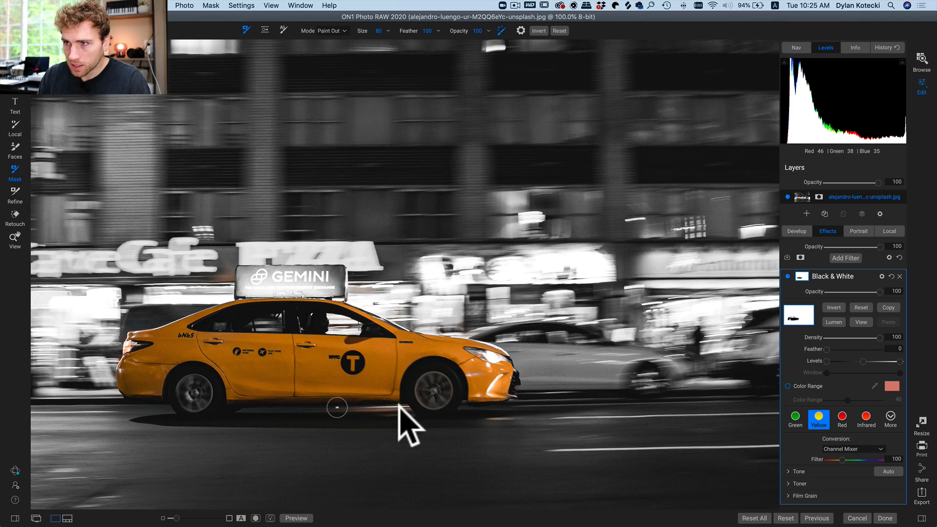
{"action": "left_click", "coordinate": [507, 411]}
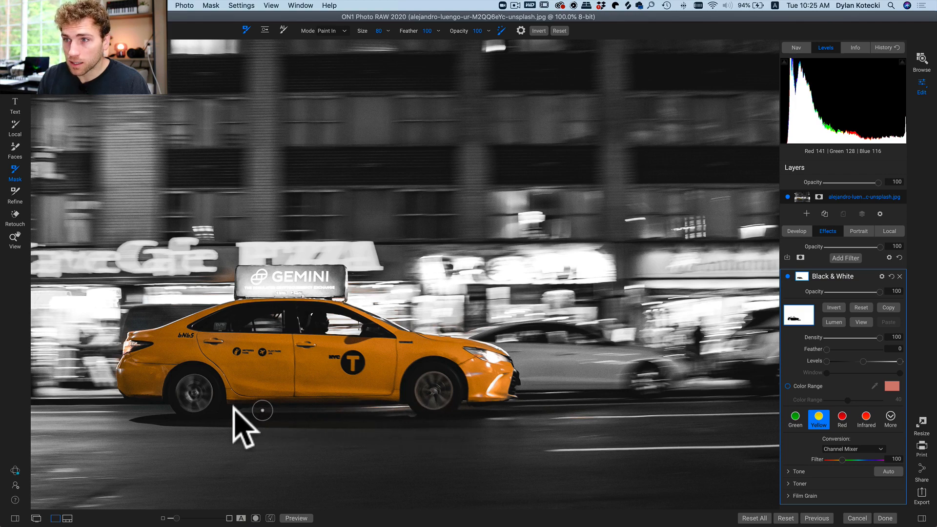
{"action": "left_click", "coordinate": [549, 405]}
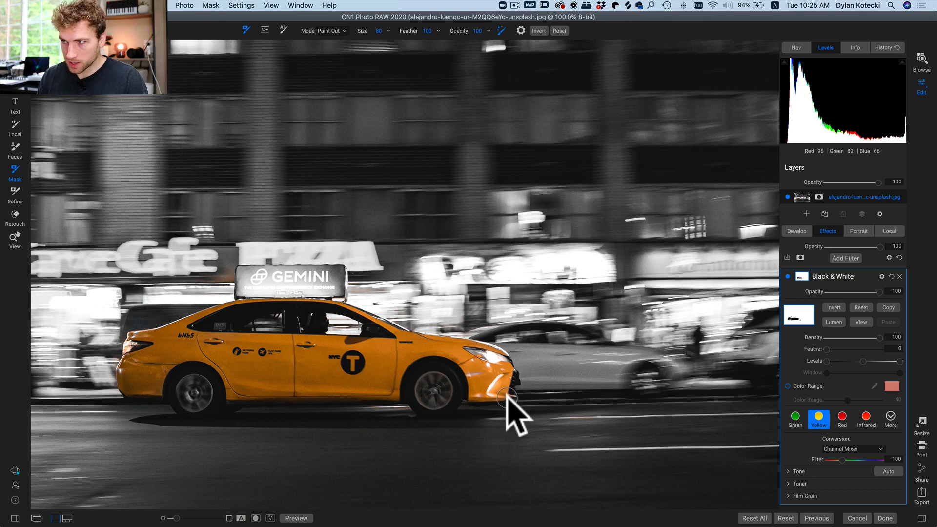
{"action": "left_click", "coordinate": [509, 396]}
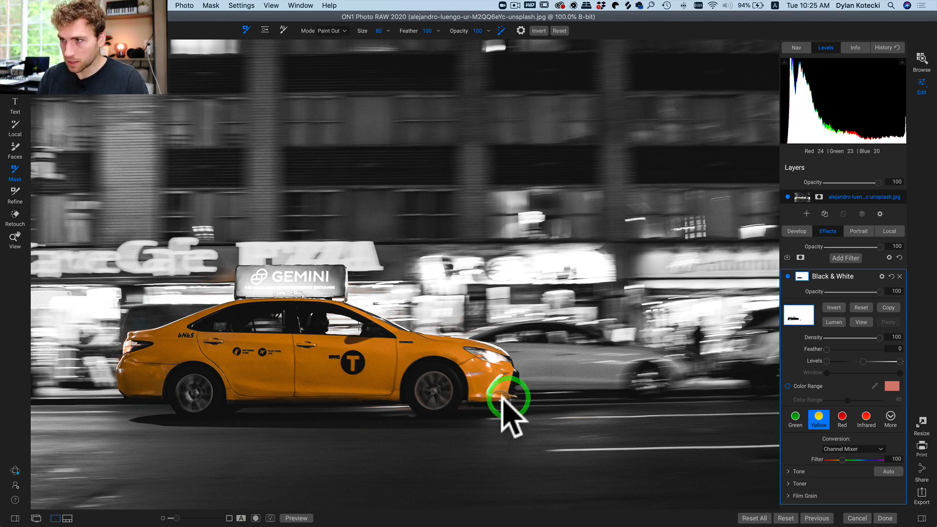
{"action": "left_click", "coordinate": [478, 394]}
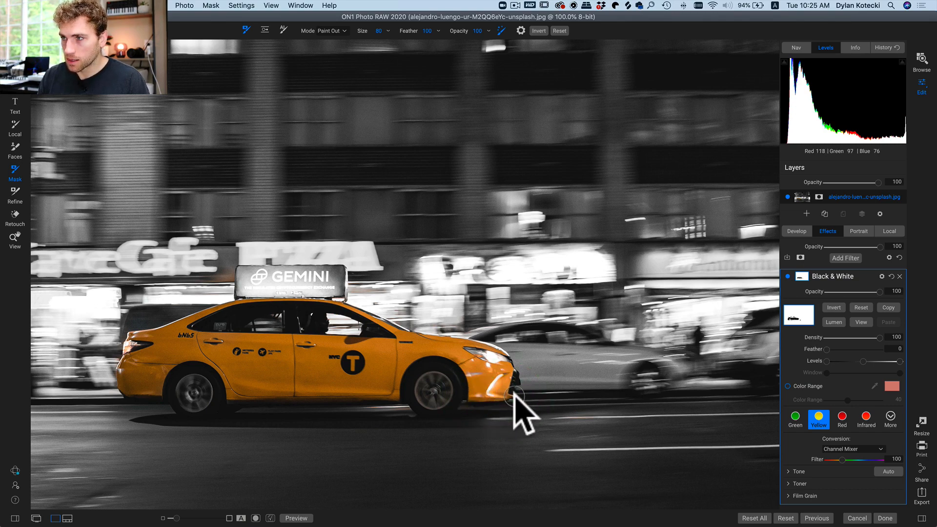
{"action": "left_click", "coordinate": [511, 394]}
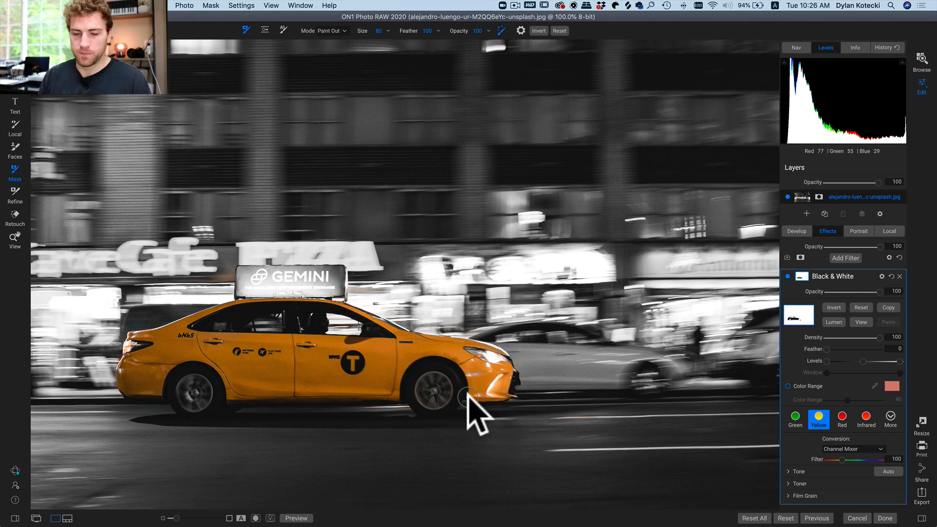
Step: Show the Black & White mask and paint the effect back in over the rooftop sign and the road around the taxi at brush size 175, without Perfect Brush
{"action": "key", "text": "z"}
{"action": "left_click", "coordinate": [441, 346]}
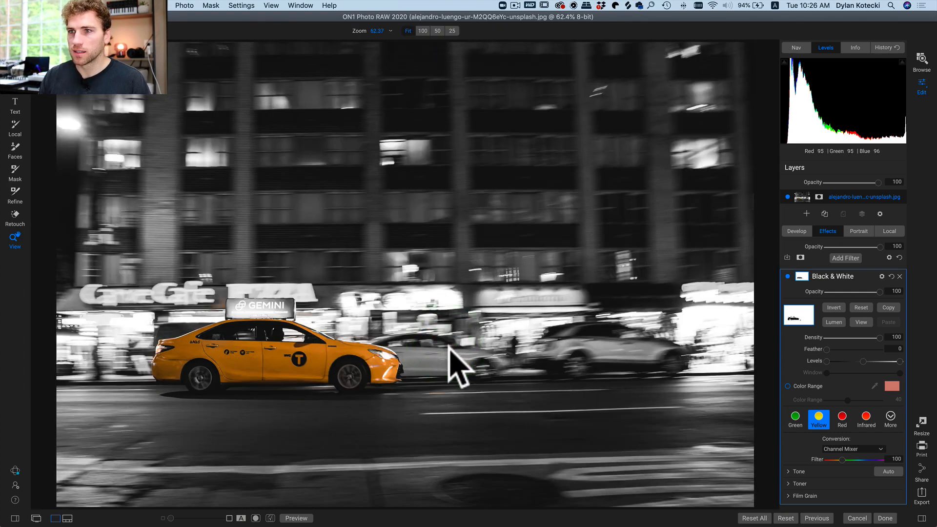
{"action": "left_click", "coordinate": [860, 322]}
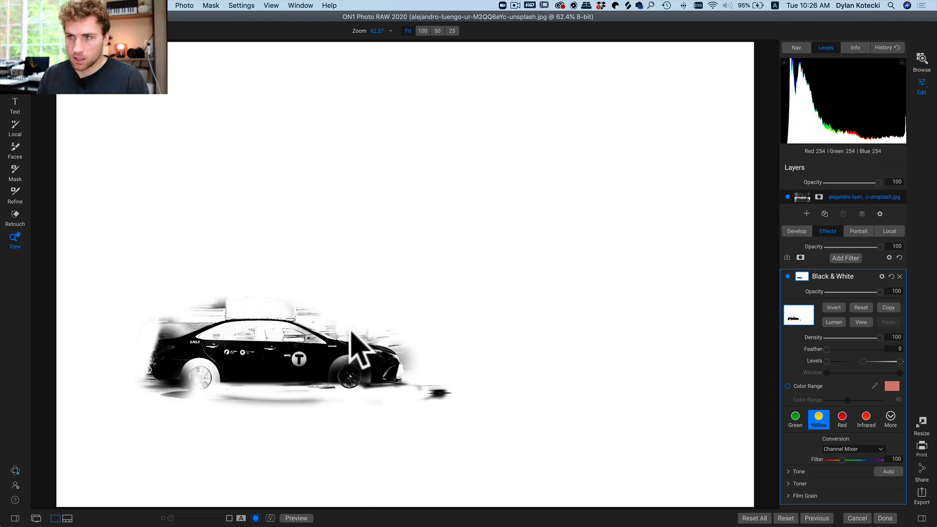
{"action": "key", "text": "b"}
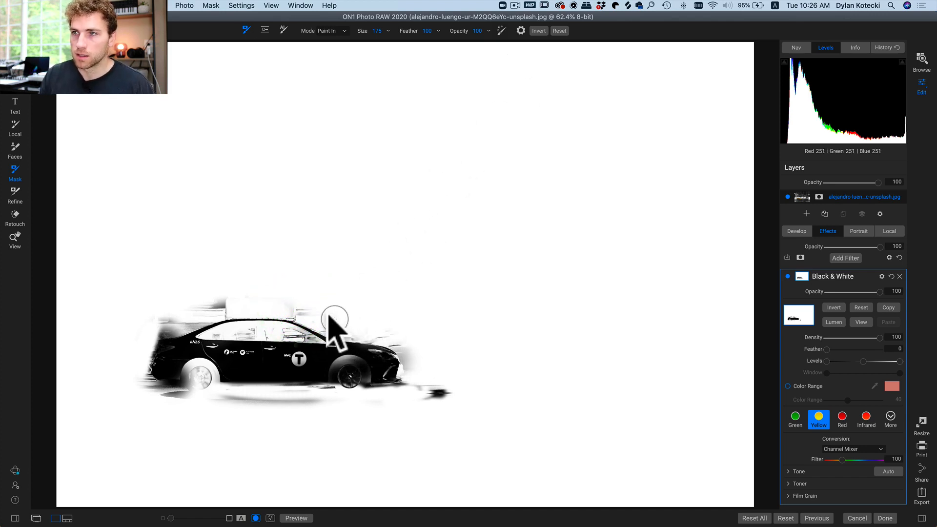
{"action": "mouse_move", "coordinate": [277, 300]}
{"action": "left_mouse_down"}
{"action": "mouse_move", "coordinate": [186, 299]}
{"action": "mouse_move", "coordinate": [159, 318]}
{"action": "mouse_move", "coordinate": [235, 300]}
{"action": "mouse_move", "coordinate": [144, 325]}
{"action": "mouse_move", "coordinate": [232, 302]}
{"action": "left_mouse_up"}
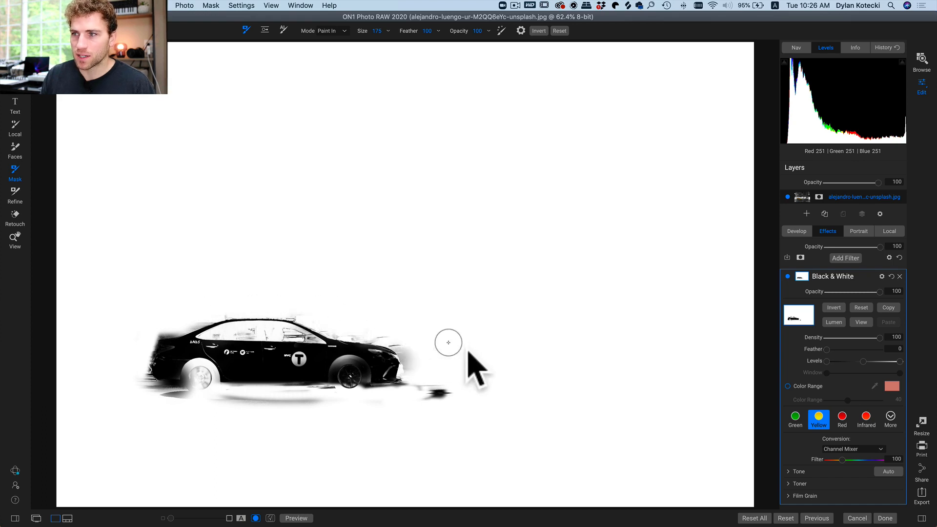
{"action": "mouse_move", "coordinate": [470, 358]}
{"action": "left_mouse_down"}
{"action": "mouse_move", "coordinate": [418, 431]}
{"action": "mouse_move", "coordinate": [463, 362]}
{"action": "mouse_move", "coordinate": [401, 401]}
{"action": "mouse_move", "coordinate": [444, 386]}
{"action": "mouse_move", "coordinate": [435, 393]}
{"action": "mouse_move", "coordinate": [379, 411]}
{"action": "mouse_move", "coordinate": [165, 400]}
{"action": "left_mouse_up"}
Step: Paint the Black & White effect back in over both of the taxi's wheels, and turn off the mask view
{"action": "left_click", "coordinate": [198, 377]}
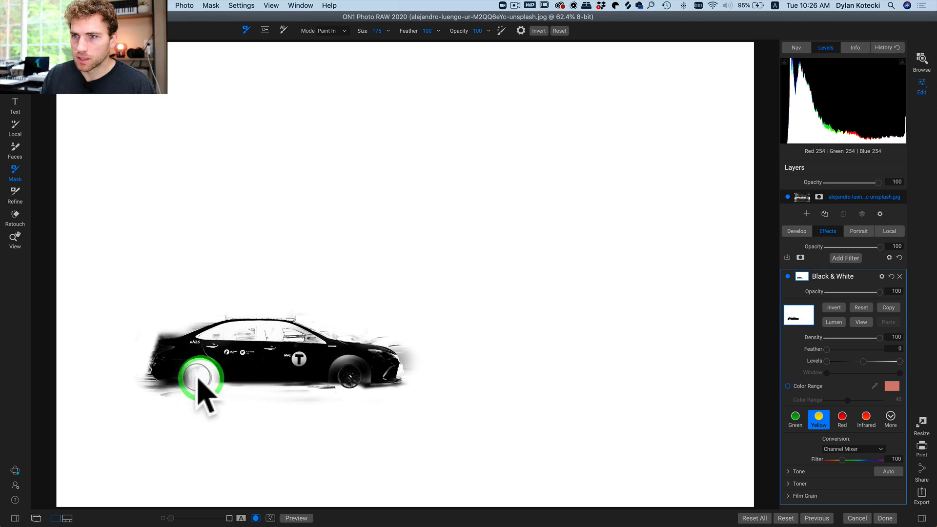
{"action": "left_click", "coordinate": [347, 379]}
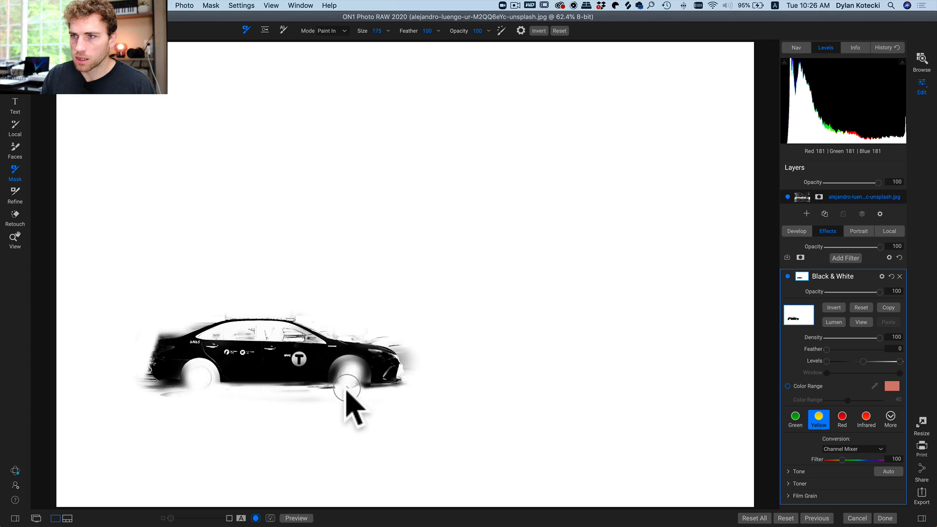
{"action": "left_click", "coordinate": [346, 386]}
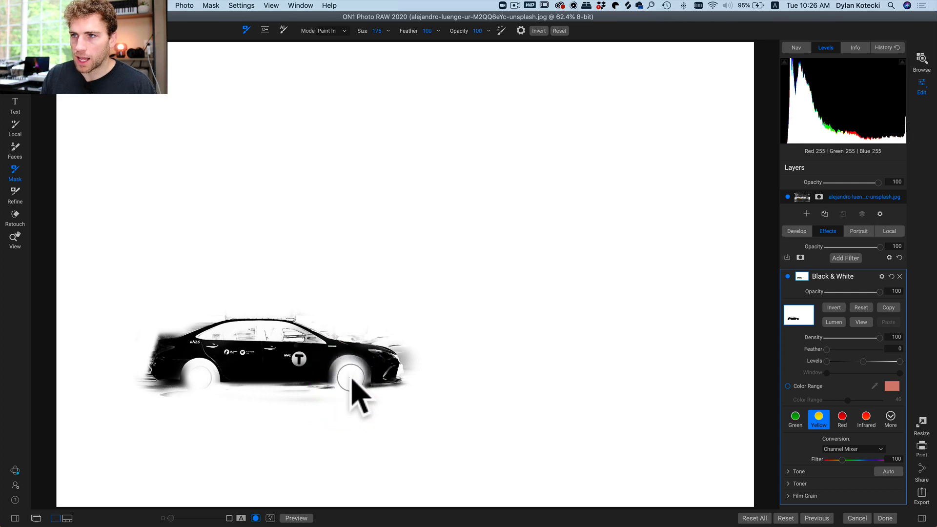
{"action": "left_click", "coordinate": [351, 379]}
{"action": "key", "text": "z"}
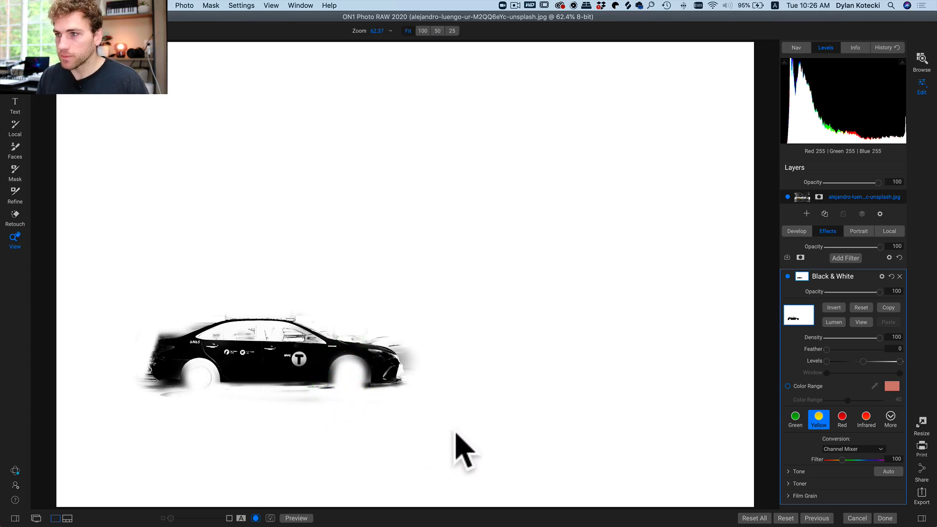
{"action": "left_click", "coordinate": [860, 321]}
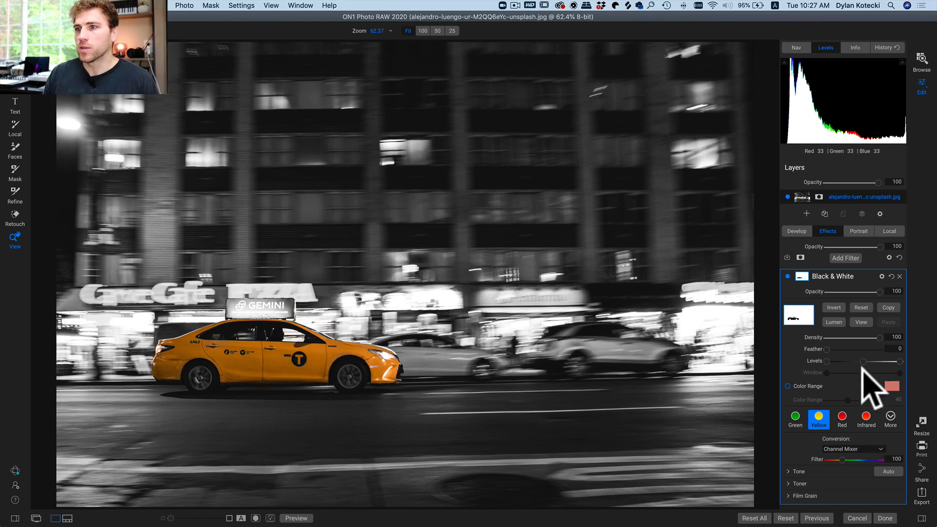
Step: Add a Color Enhancer filter with the Fall style and compare the photo with the filter off and on
{"action": "left_click", "coordinate": [851, 257]}
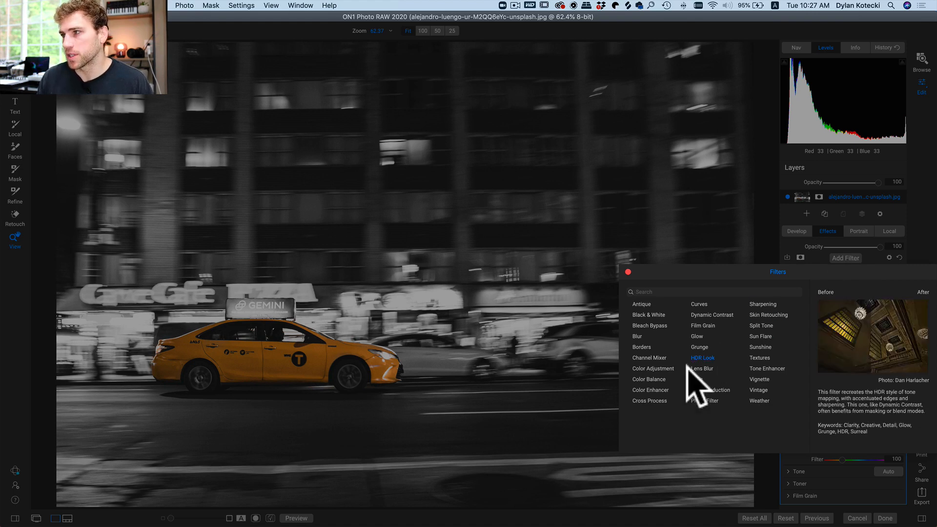
{"action": "left_click", "coordinate": [655, 386]}
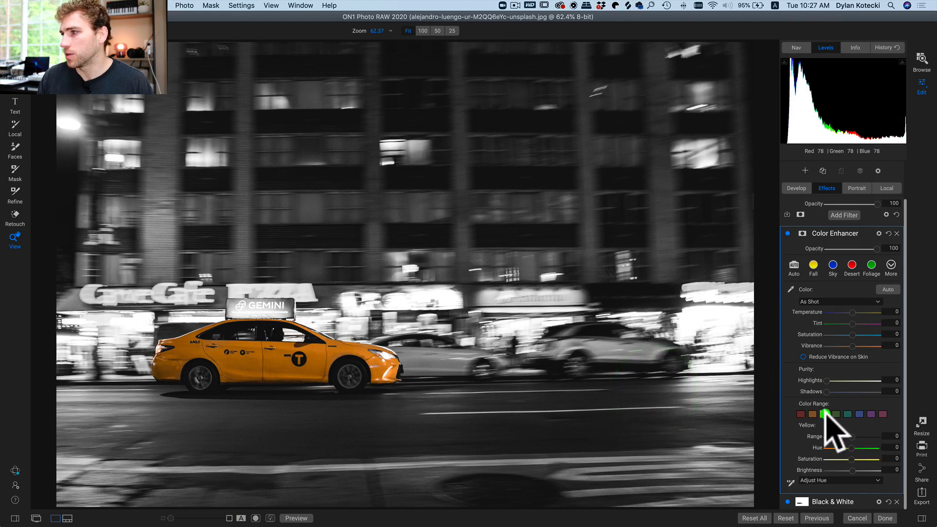
{"action": "left_click", "coordinate": [826, 413]}
{"action": "left_click", "coordinate": [812, 265]}
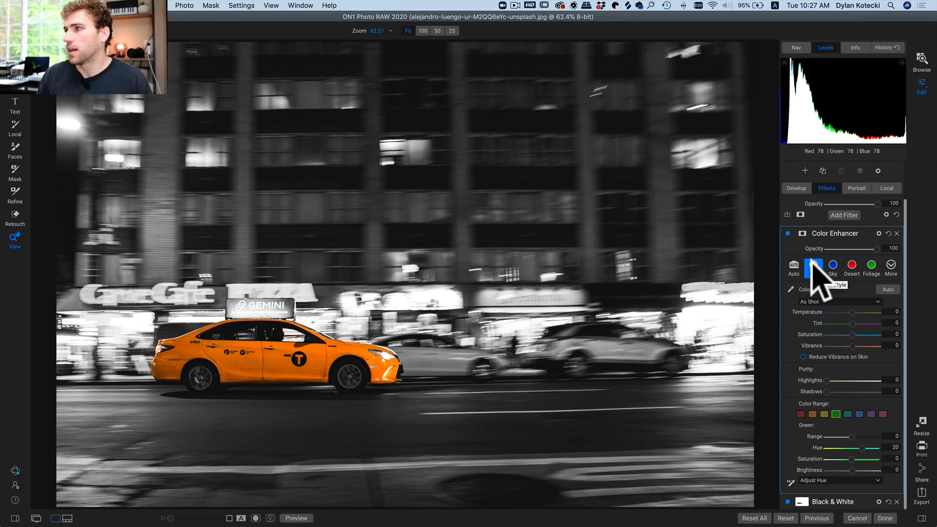
{"action": "left_click", "coordinate": [787, 232]}
{"action": "left_click", "coordinate": [787, 232]}
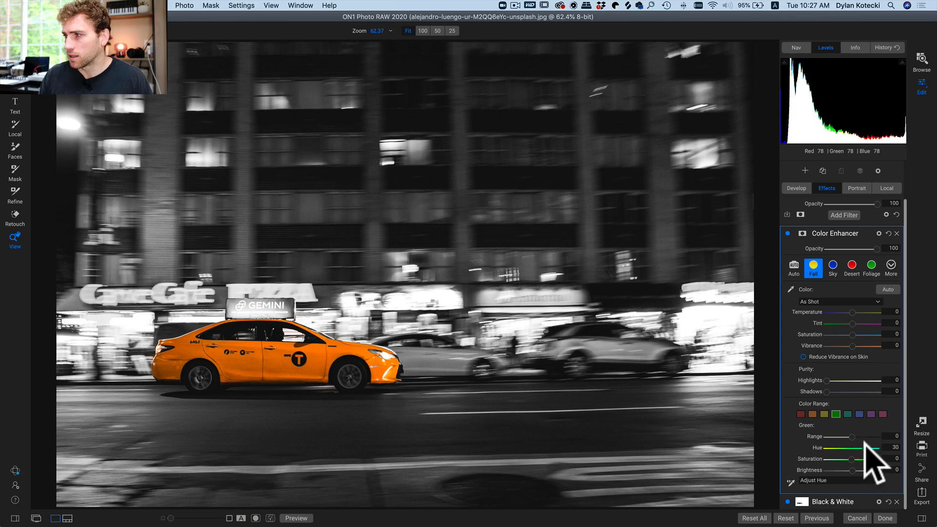
Step: Try setting Color Enhancer's green range to hue 15 and brightness 6, and its yellow range to hue -30 and brightness 18
{"action": "left_click_drag", "start_coordinate": [851, 470], "coordinate": [857, 468]}
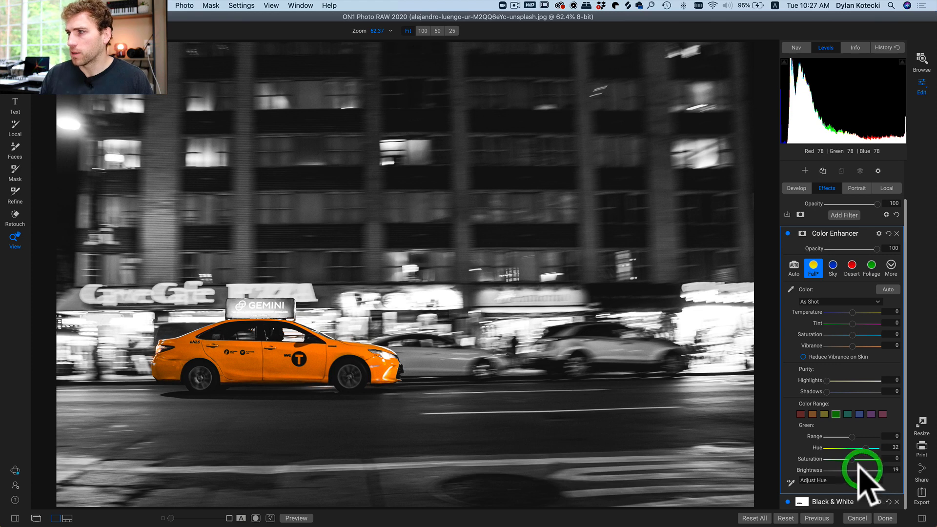
{"action": "left_click", "coordinate": [824, 413]}
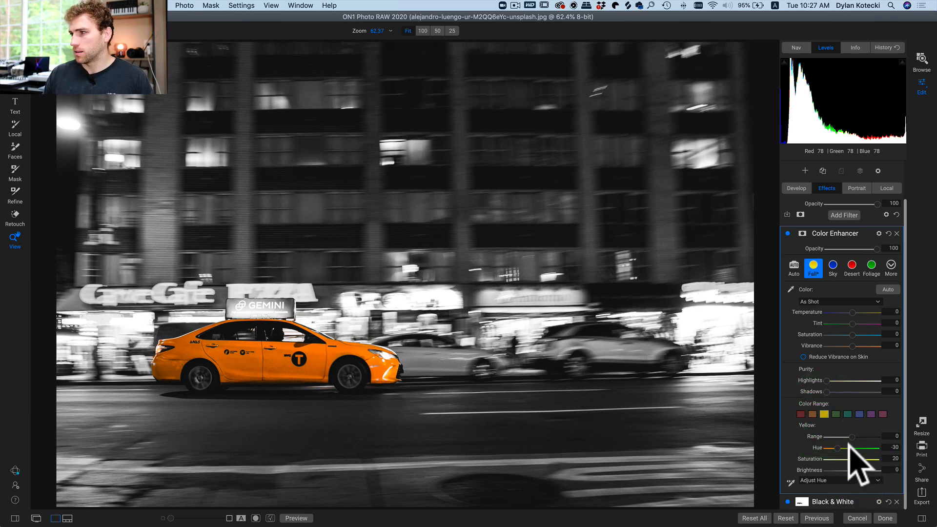
{"action": "left_click", "coordinate": [835, 414]}
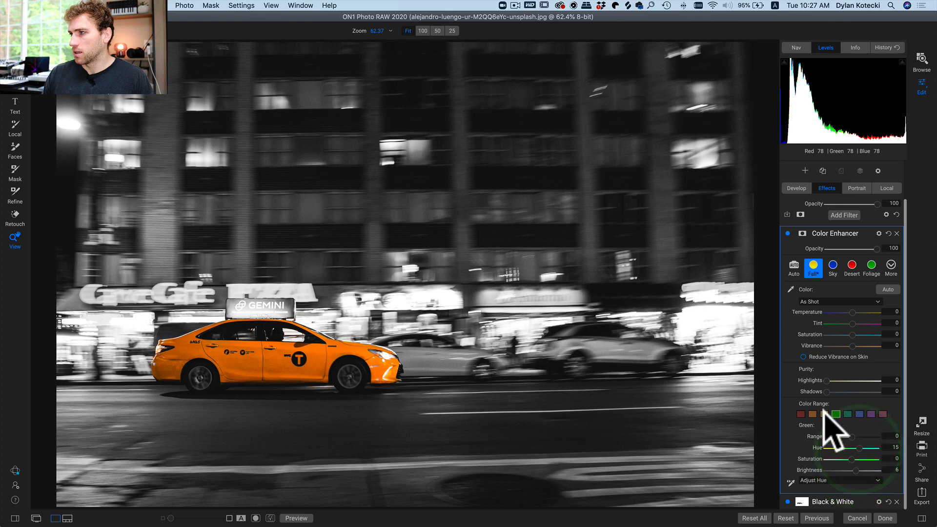
{"action": "left_click", "coordinate": [824, 414]}
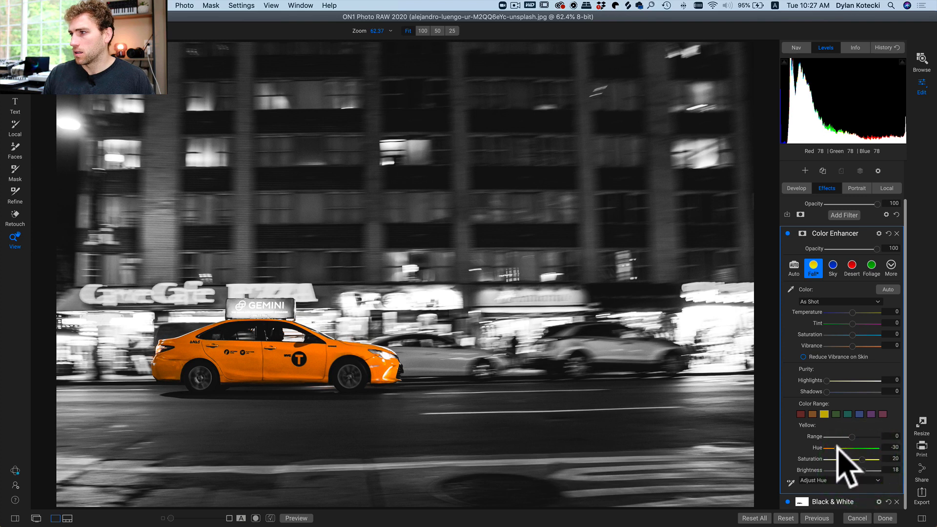
{"action": "left_click_drag", "start_coordinate": [867, 448], "coordinate": [836, 447]}
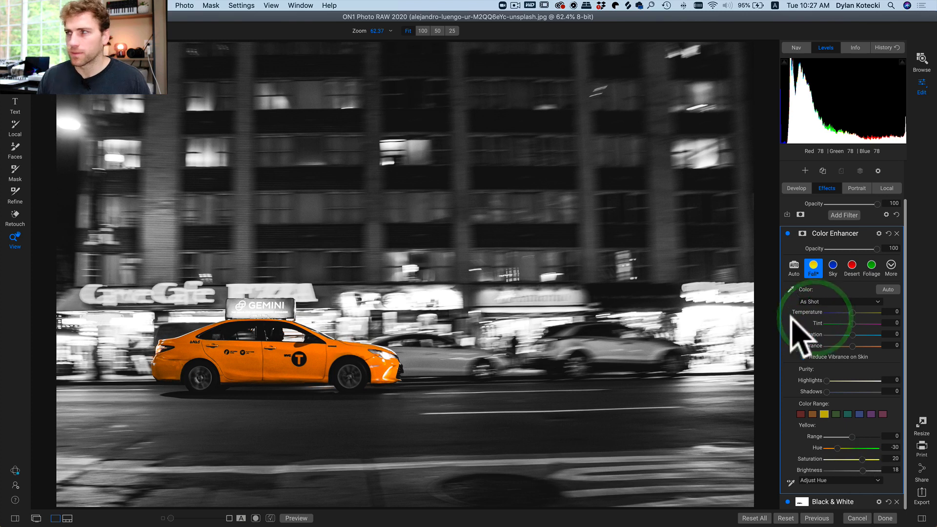
{"action": "left_click", "coordinate": [787, 233]}
{"action": "left_click", "coordinate": [787, 233]}
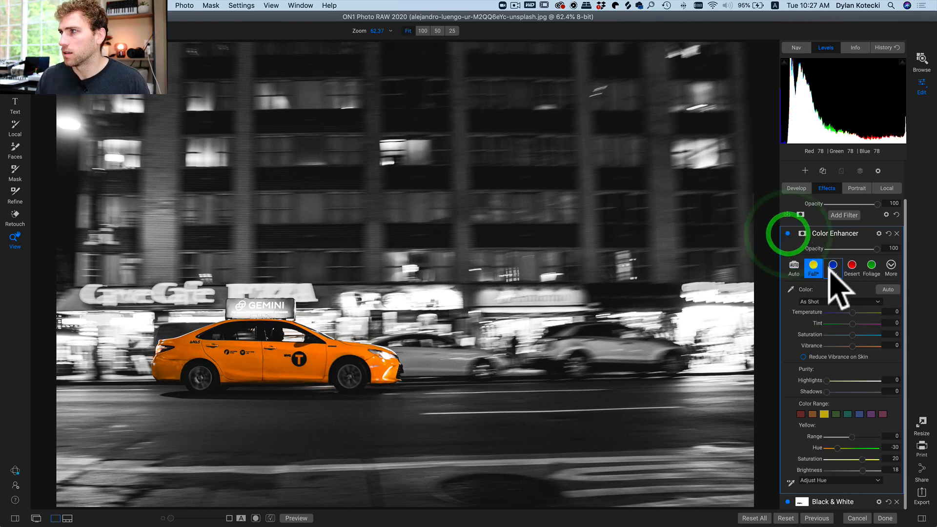
Step: Discard the Color Enhancer range tweaks by reapplying the Fall style, and compare the filter off and on
{"action": "left_click", "coordinate": [833, 270]}
{"action": "left_click", "coordinate": [808, 269]}
{"action": "left_click", "coordinate": [787, 233]}
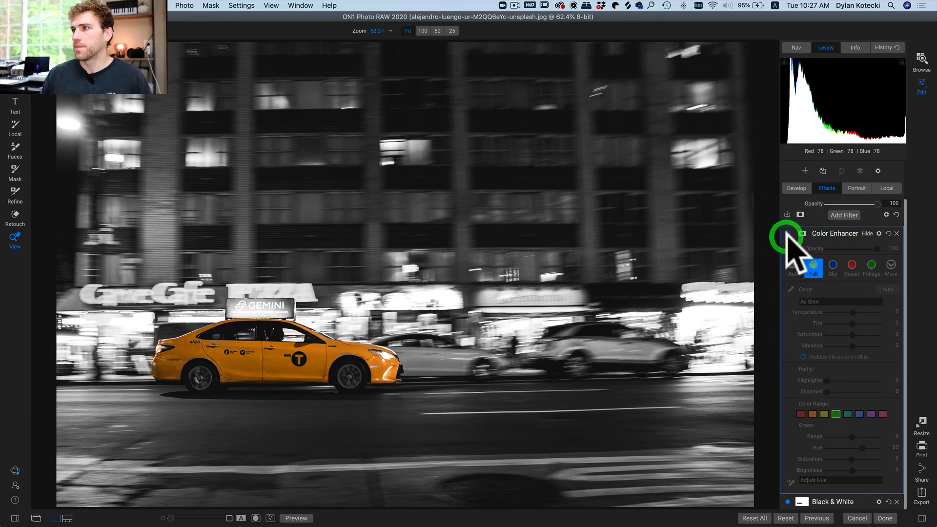
{"action": "left_click", "coordinate": [788, 233]}
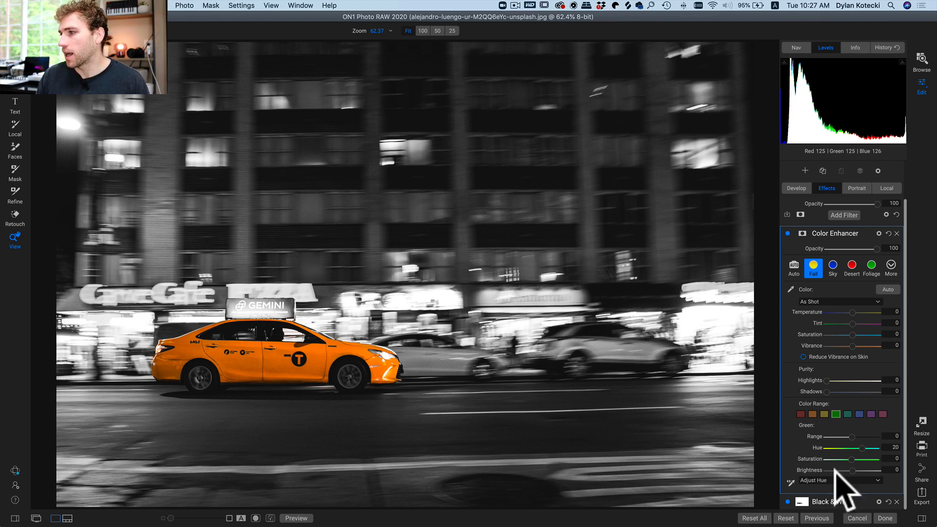
Step: Open the Black & White filter's mask, view it over the image, and copy it
{"action": "left_click", "coordinate": [865, 501]}
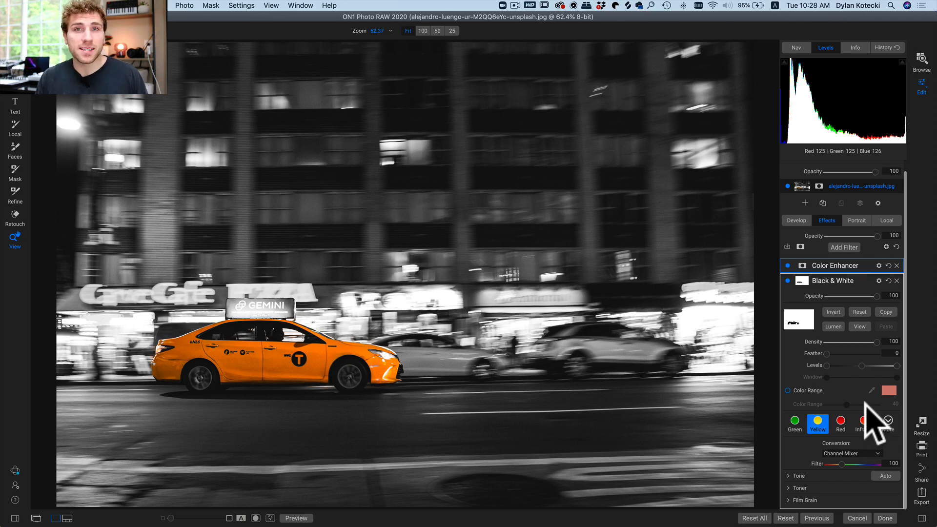
{"action": "left_click", "coordinate": [860, 326]}
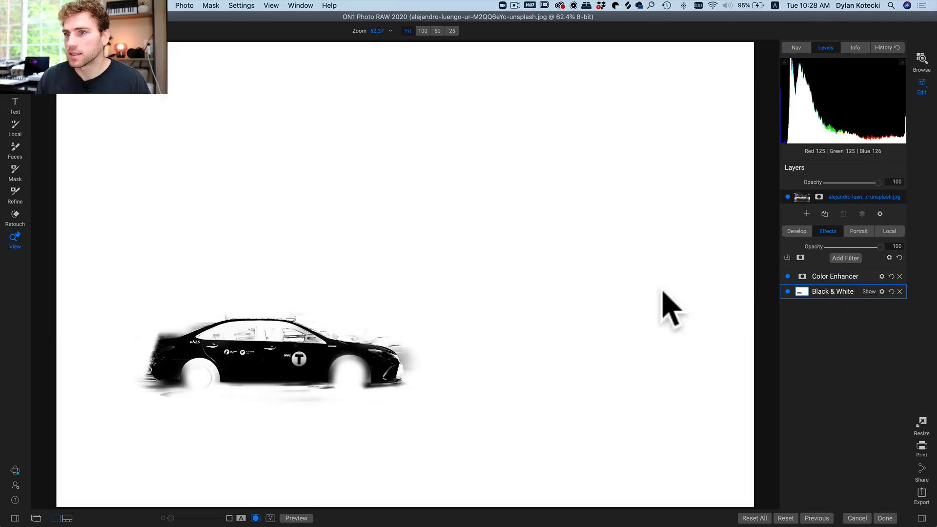
{"action": "left_click", "coordinate": [801, 292]}
{"action": "left_click", "coordinate": [801, 291]}
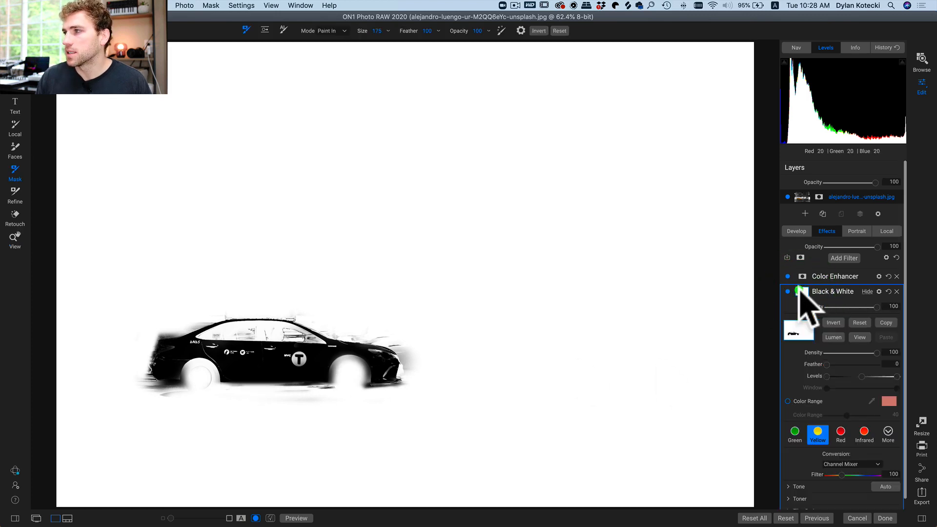
{"action": "left_click", "coordinate": [886, 323]}
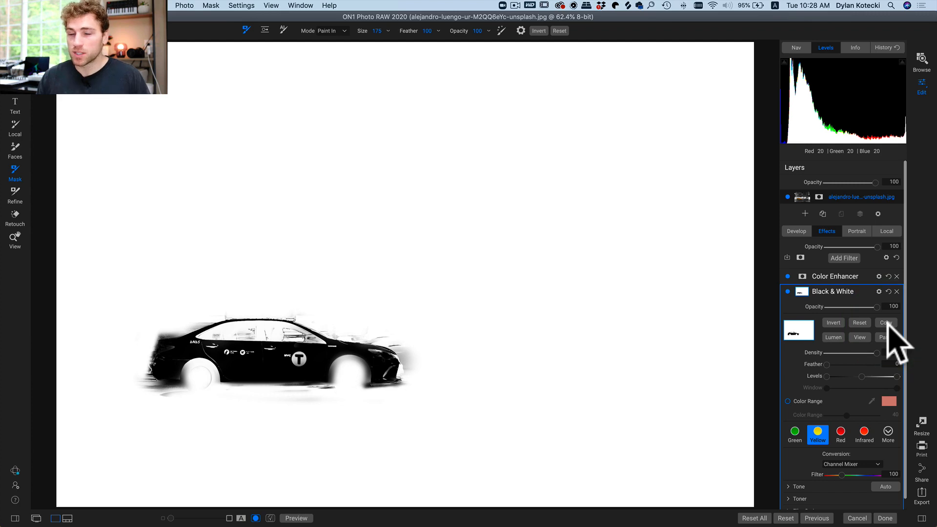
Step: Add a Blur filter with the Motion style and compare the photo with the blur off and on
{"action": "left_click", "coordinate": [844, 258]}
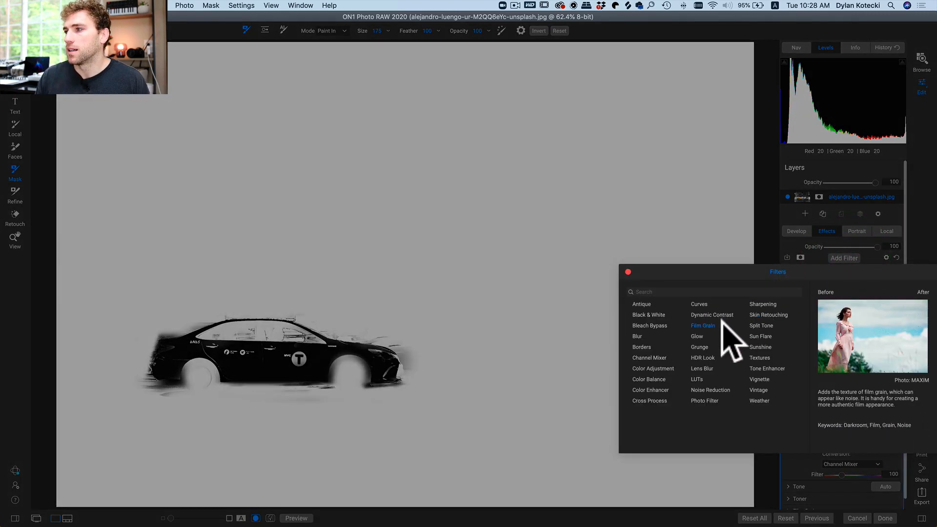
{"action": "left_click", "coordinate": [636, 334]}
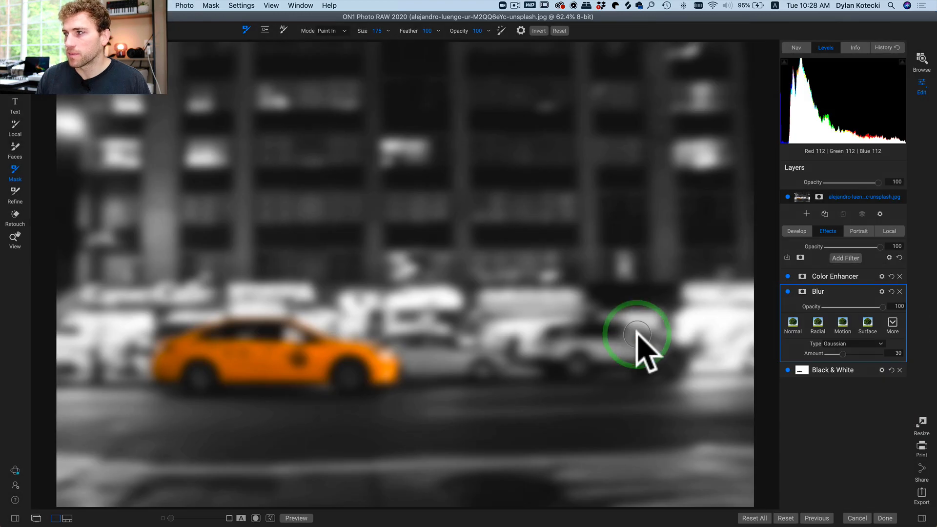
{"action": "left_click", "coordinate": [842, 326]}
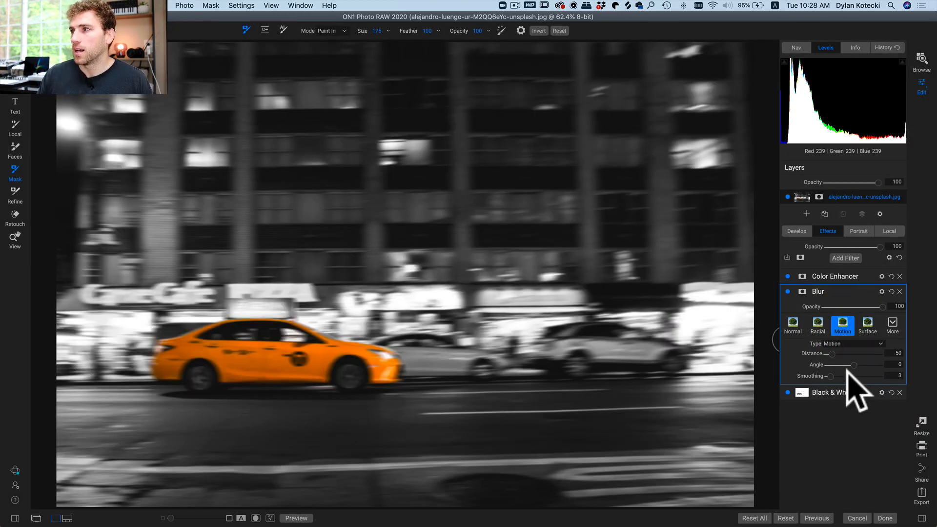
{"action": "left_click", "coordinate": [787, 290]}
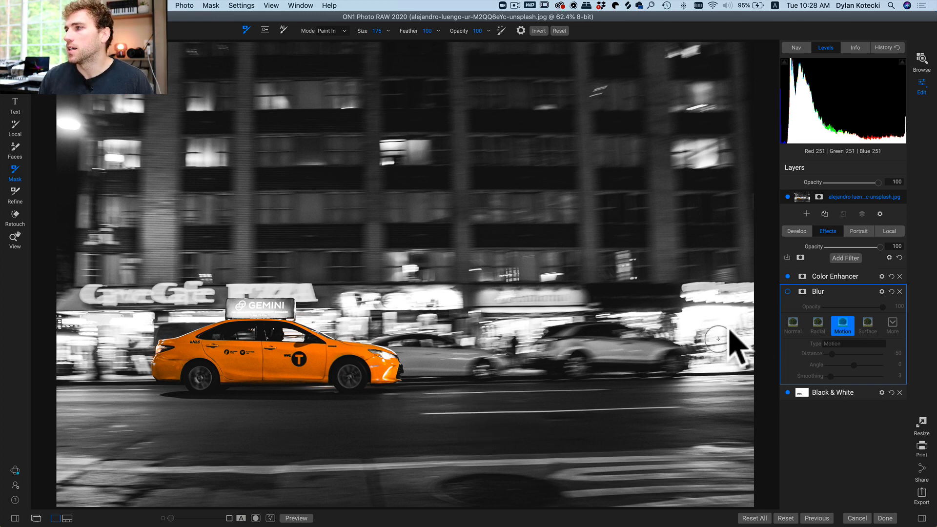
{"action": "left_click", "coordinate": [788, 292]}
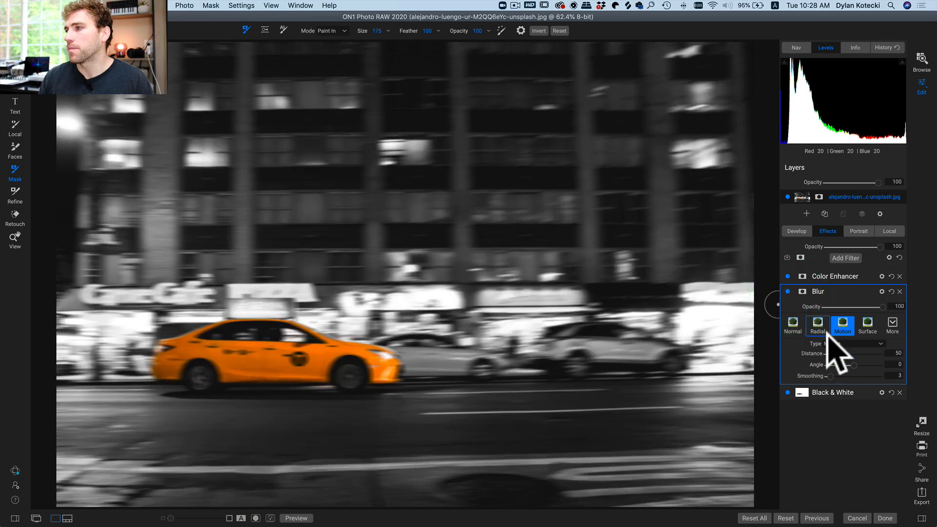
Step: Set the motion blur's distance to 146 and smoothing to 0, and compare the filter off and on
{"action": "left_click_drag", "start_coordinate": [837, 351], "coordinate": [812, 387]}
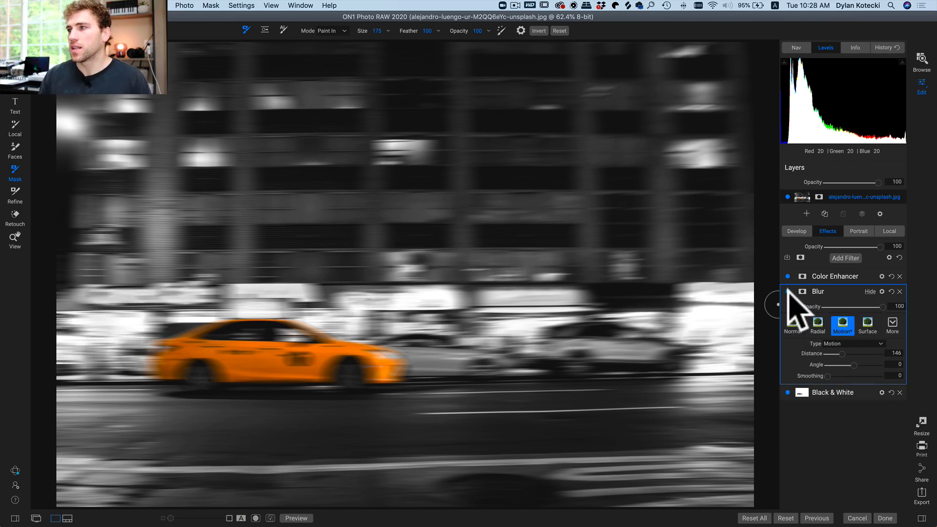
{"action": "left_click", "coordinate": [788, 291]}
{"action": "left_click", "coordinate": [787, 291]}
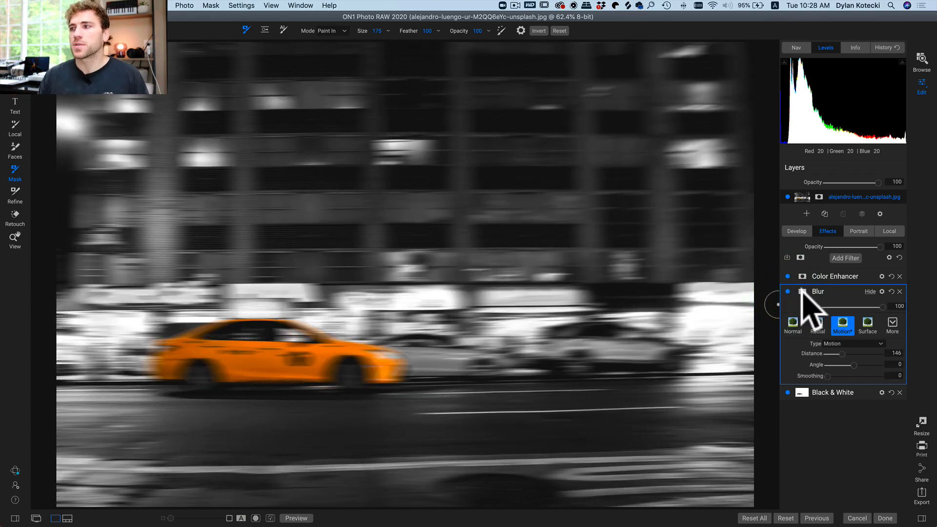
Step: Try to copy the Black & White filter's mask again and paste it into the Blur filter's mask
{"action": "left_click", "coordinate": [801, 291]}
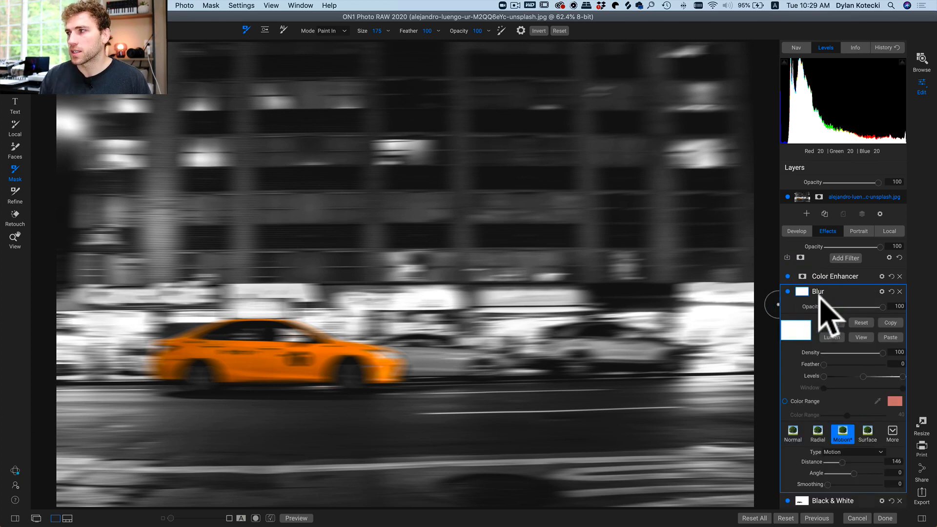
{"action": "left_click", "coordinate": [886, 333]}
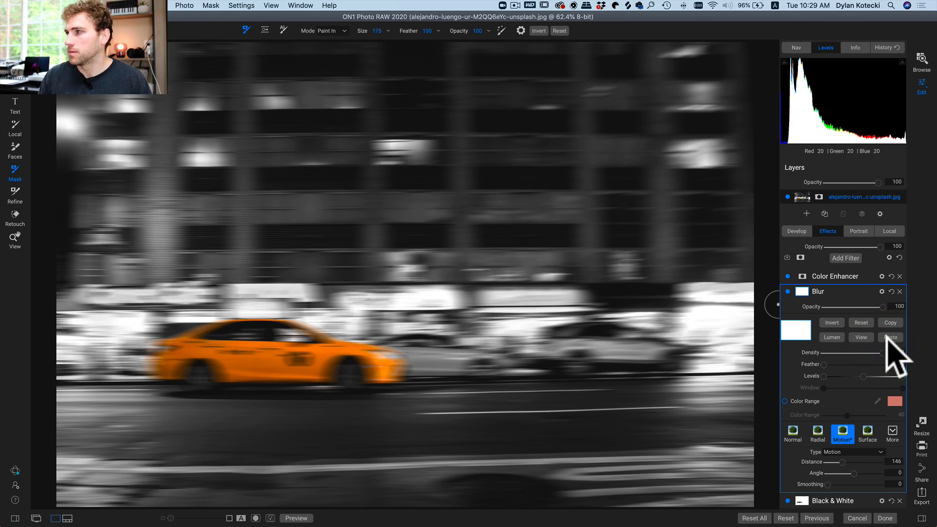
{"action": "left_click", "coordinate": [802, 498]}
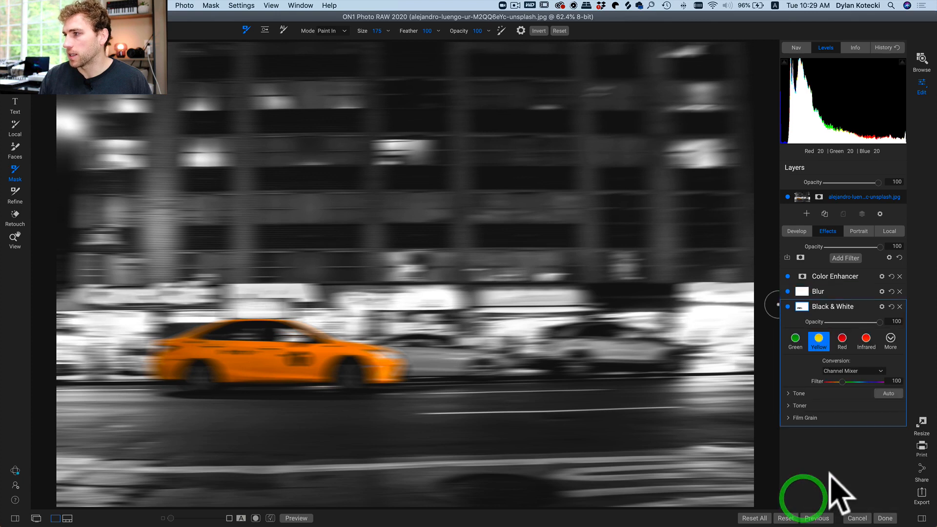
{"action": "left_click", "coordinate": [801, 307]}
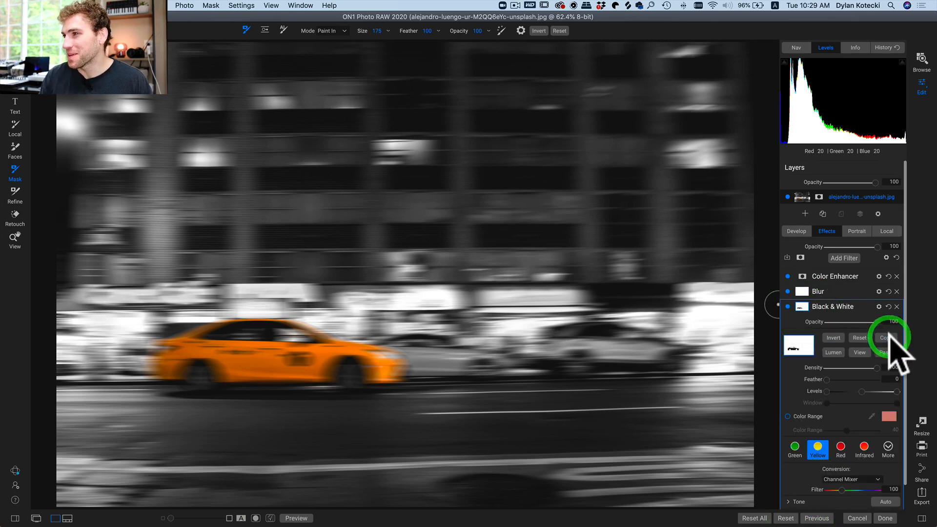
{"action": "left_click", "coordinate": [810, 291]}
{"action": "left_click", "coordinate": [801, 292]}
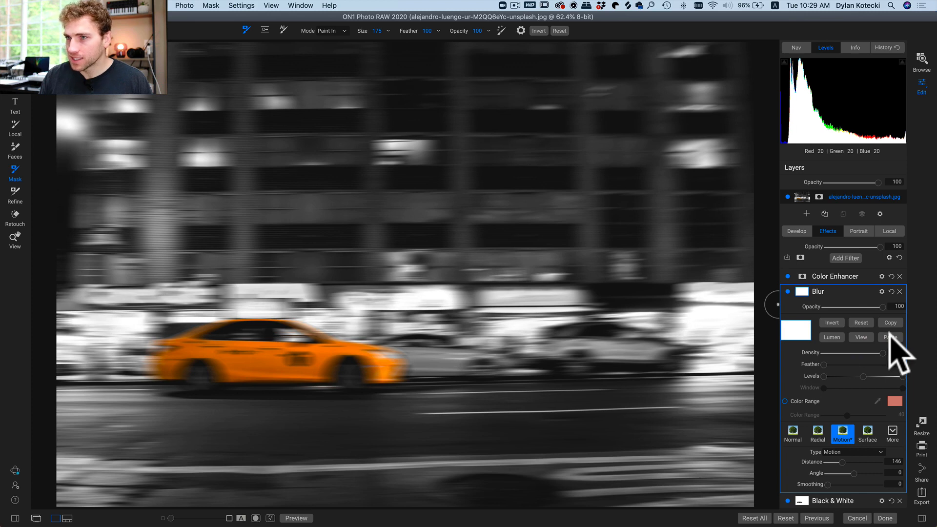
{"action": "left_click", "coordinate": [803, 501]}
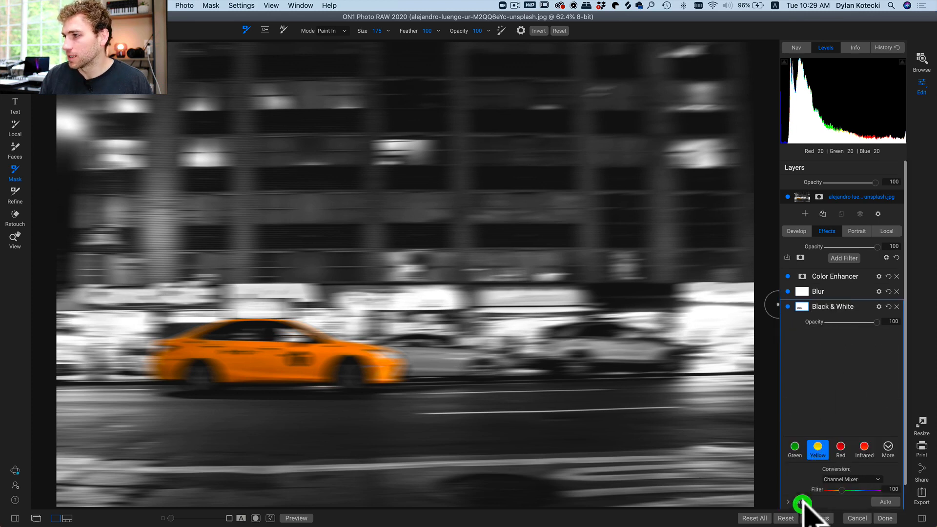
{"action": "left_click", "coordinate": [801, 306]}
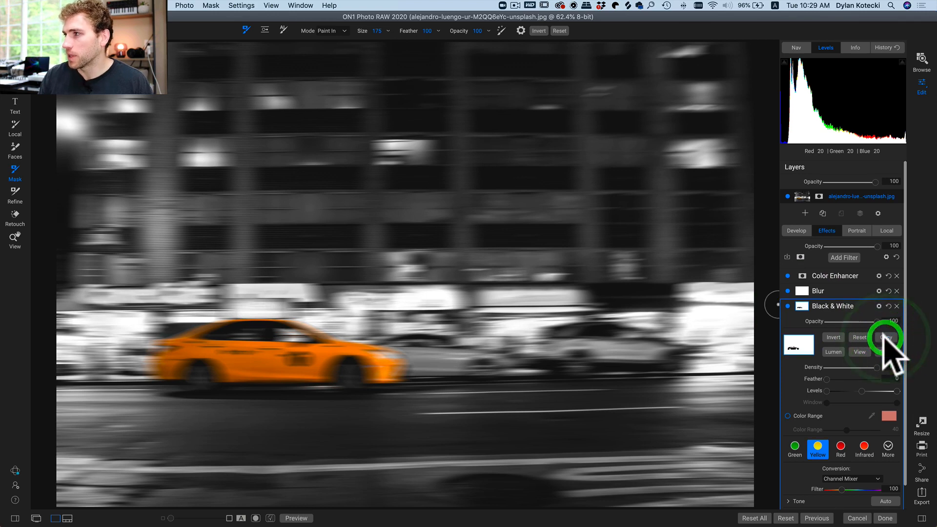
{"action": "left_click", "coordinate": [803, 290]}
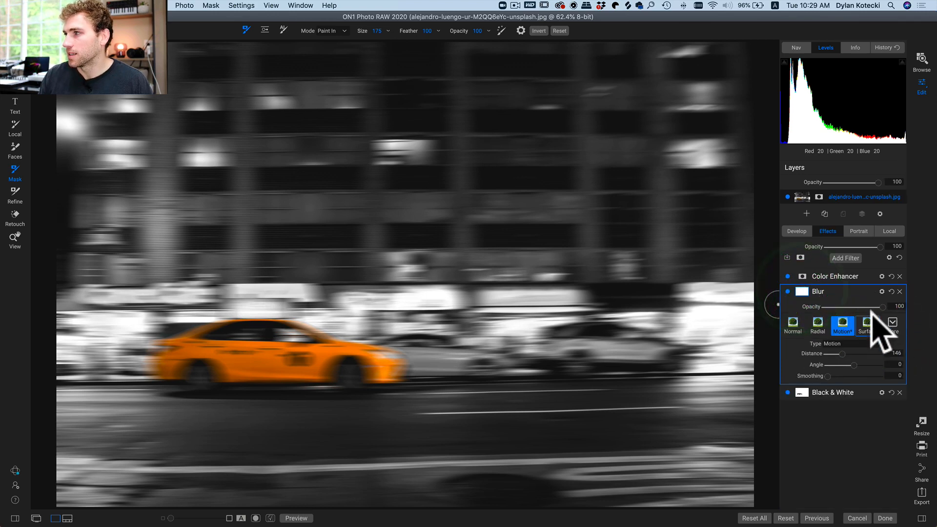
{"action": "left_click", "coordinate": [802, 292]}
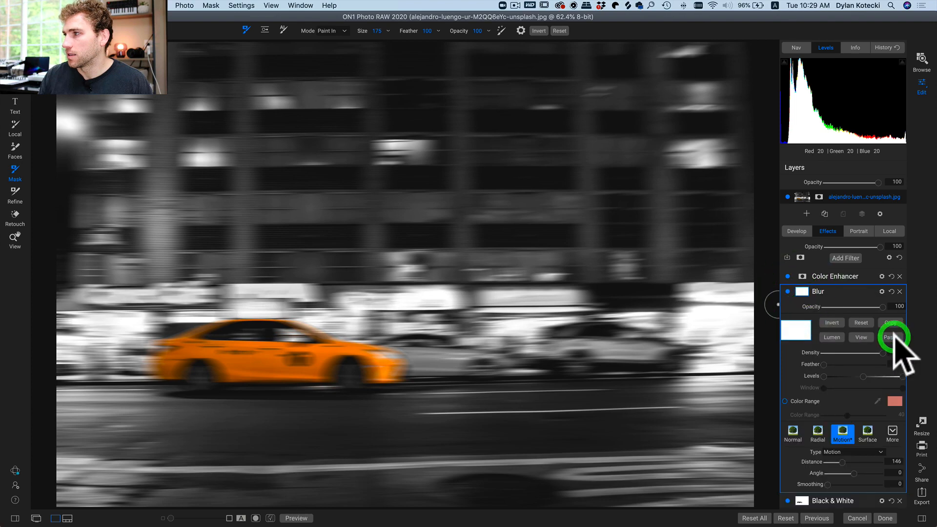
Step: Replace the Blur filter with a fresh one and try to paste the copied mask into its mask
{"action": "left_click", "coordinate": [899, 291]}
{"action": "left_click", "coordinate": [851, 258]}
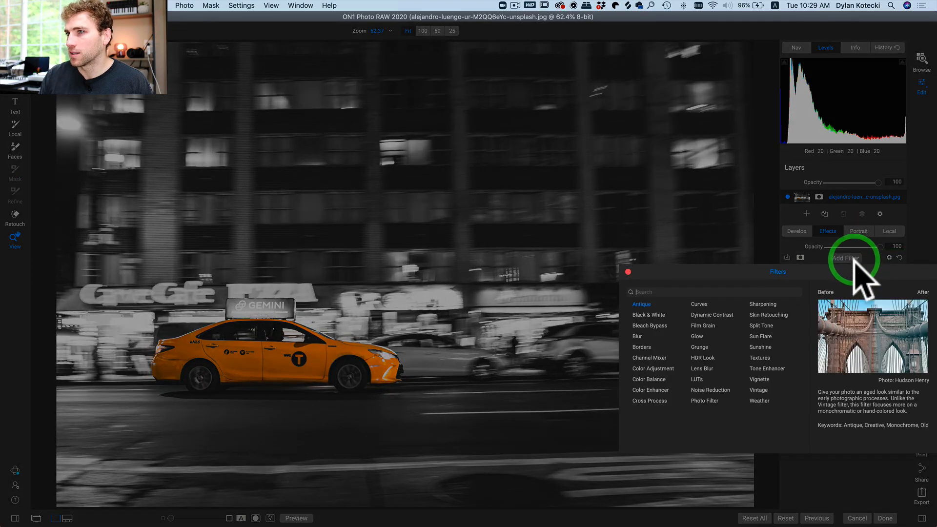
{"action": "left_click", "coordinate": [639, 336]}
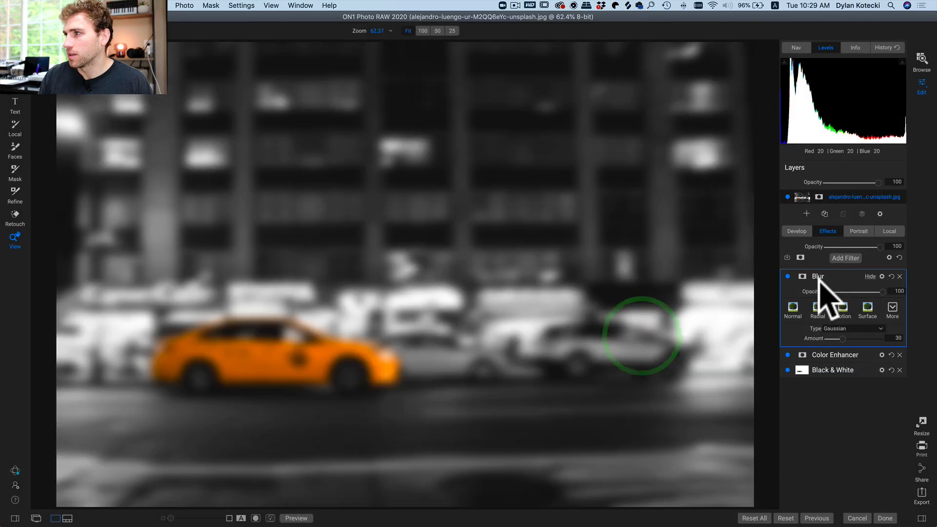
{"action": "left_click", "coordinate": [801, 276]}
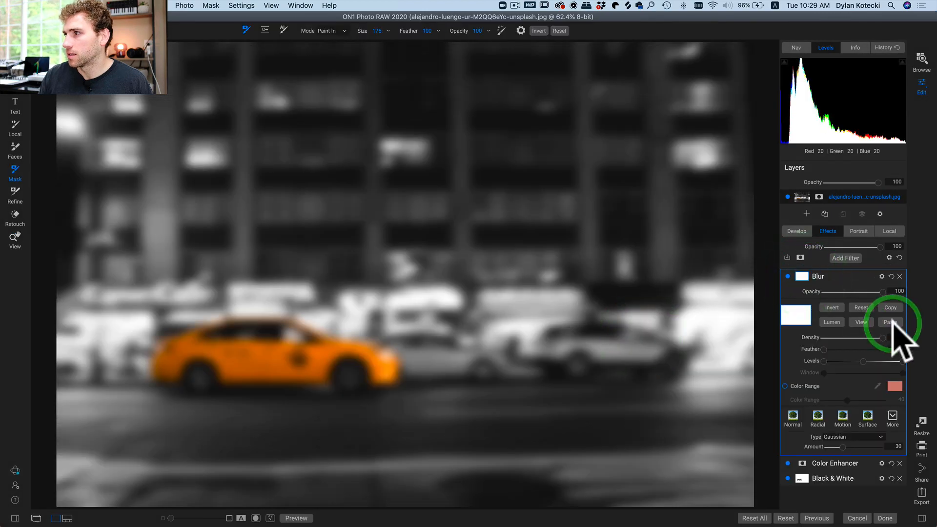
Step: Replace the Blur filter with a new Motion-style one, setting its distance to 119 and smoothing to 0
{"action": "left_click", "coordinate": [899, 276]}
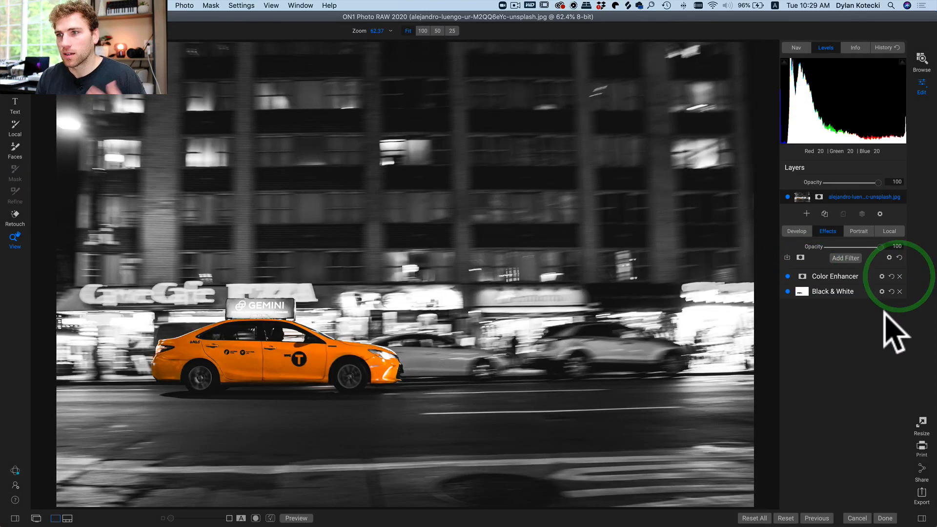
{"action": "left_click", "coordinate": [845, 257]}
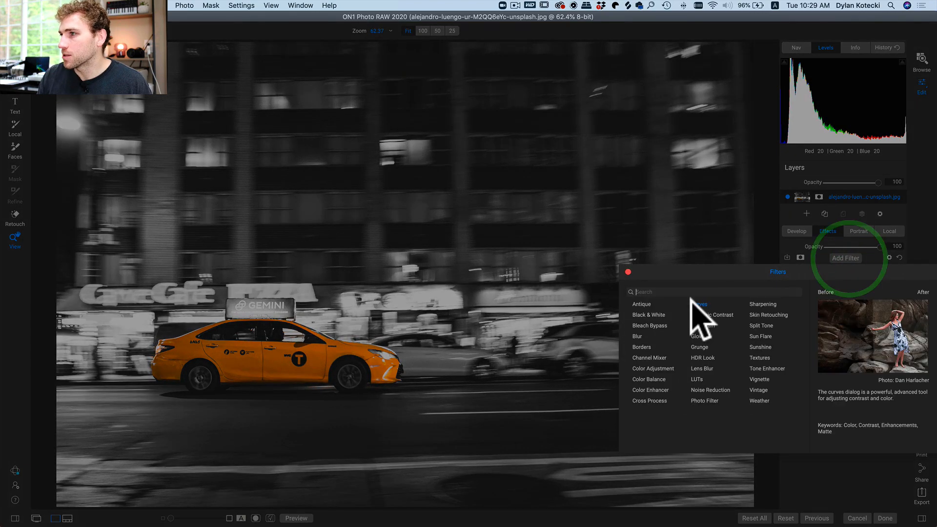
{"action": "left_click", "coordinate": [637, 336]}
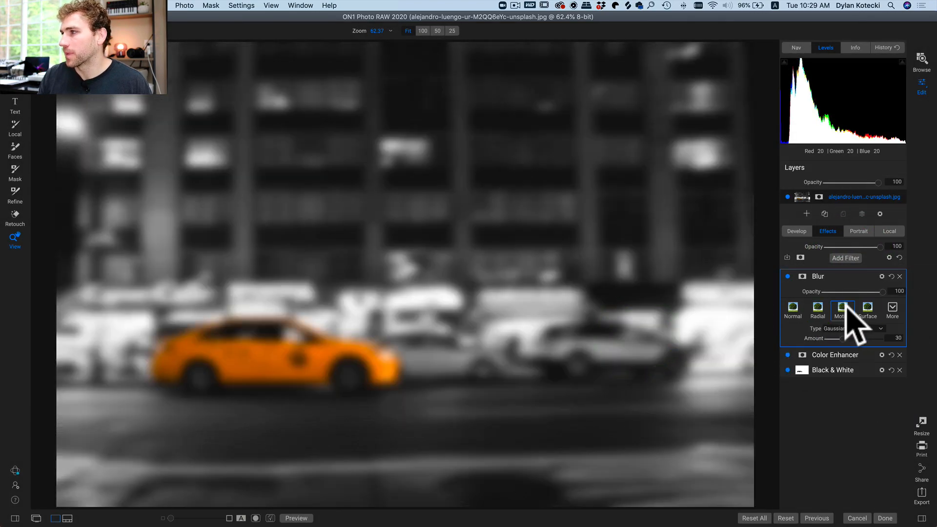
{"action": "left_click", "coordinate": [843, 308]}
{"action": "left_click_drag", "start_coordinate": [832, 338], "coordinate": [851, 338]}
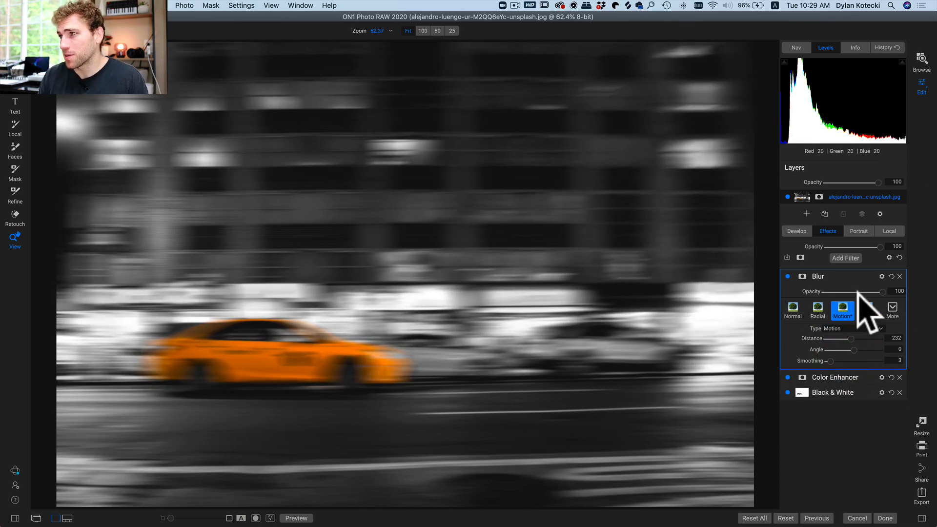
{"action": "mouse_move", "coordinate": [829, 360]}
{"action": "left_mouse_down"}
{"action": "mouse_move", "coordinate": [854, 353]}
{"action": "mouse_move", "coordinate": [837, 346]}
{"action": "left_mouse_up"}
{"action": "double_click", "coordinate": [810, 348]}
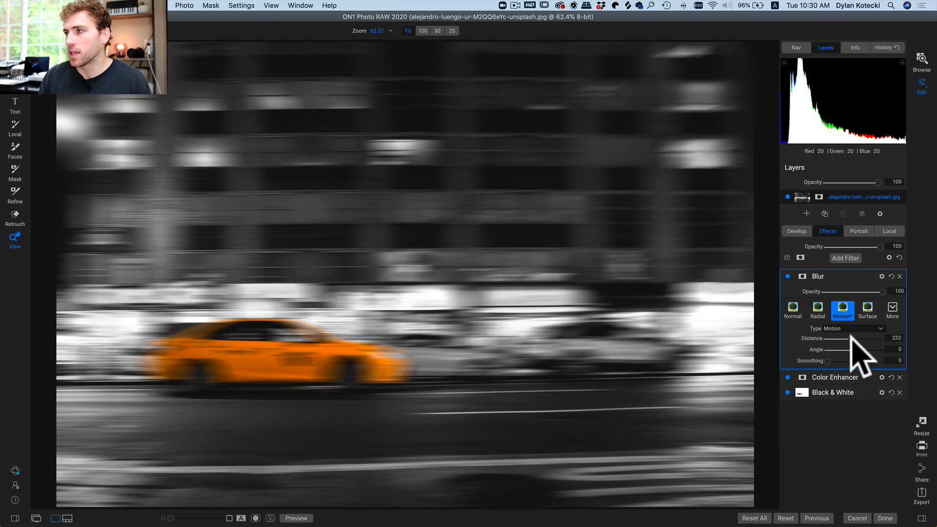
{"action": "left_click_drag", "start_coordinate": [848, 338], "coordinate": [839, 338]}
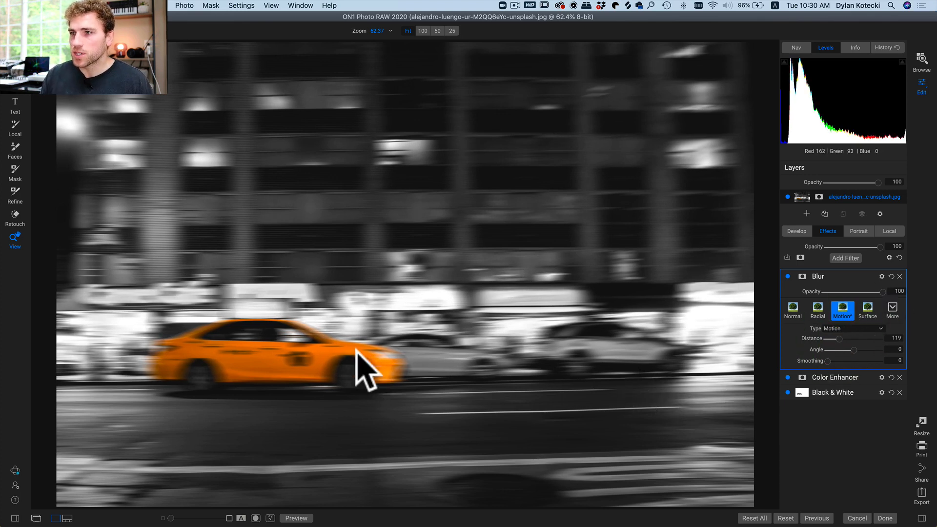
Step: Try to copy the Black & White filter's mask and paste it into the Color Enhancer and Blur filters' masks
{"action": "key", "text": "b"}
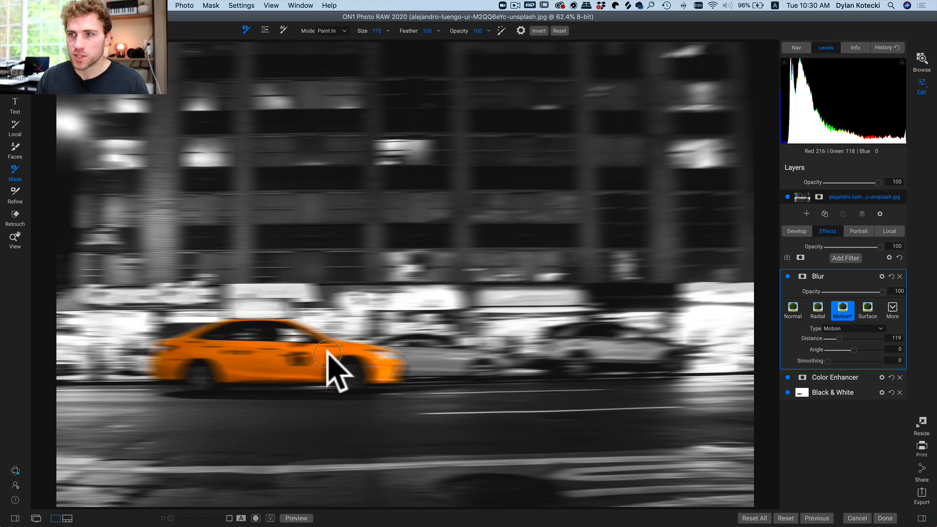
{"action": "left_click", "coordinate": [804, 393]}
{"action": "left_click", "coordinate": [801, 307]}
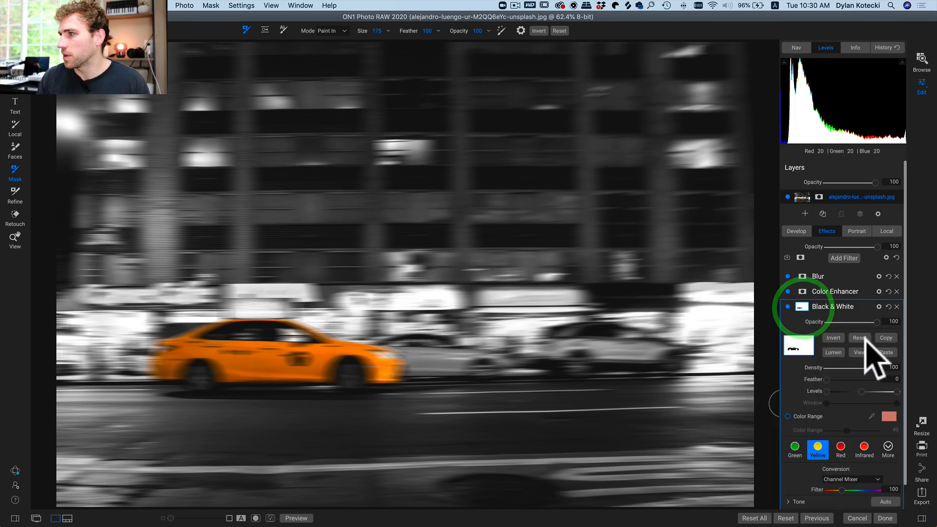
{"action": "left_click", "coordinate": [885, 337]}
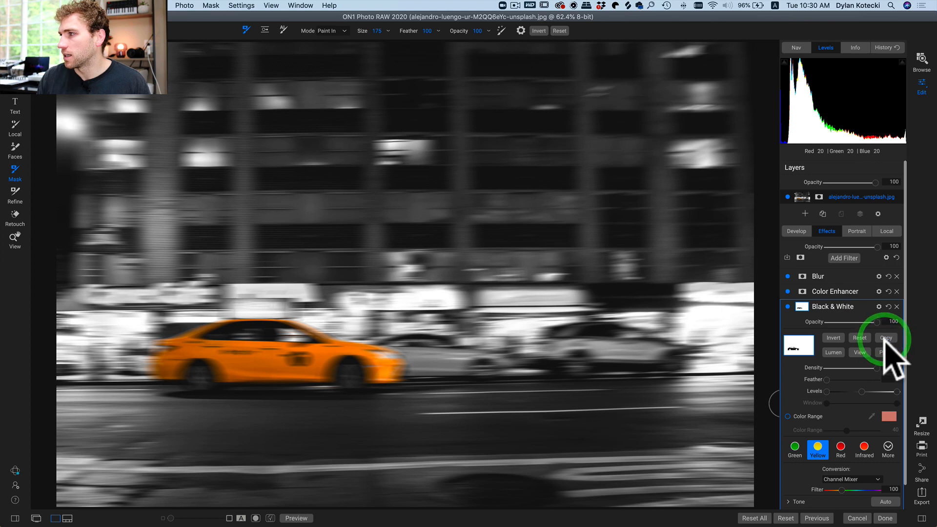
{"action": "left_click", "coordinate": [803, 292]}
{"action": "scroll", "coordinate": [878, 337], "scroll_direction": "down", "scroll_amount": 3}
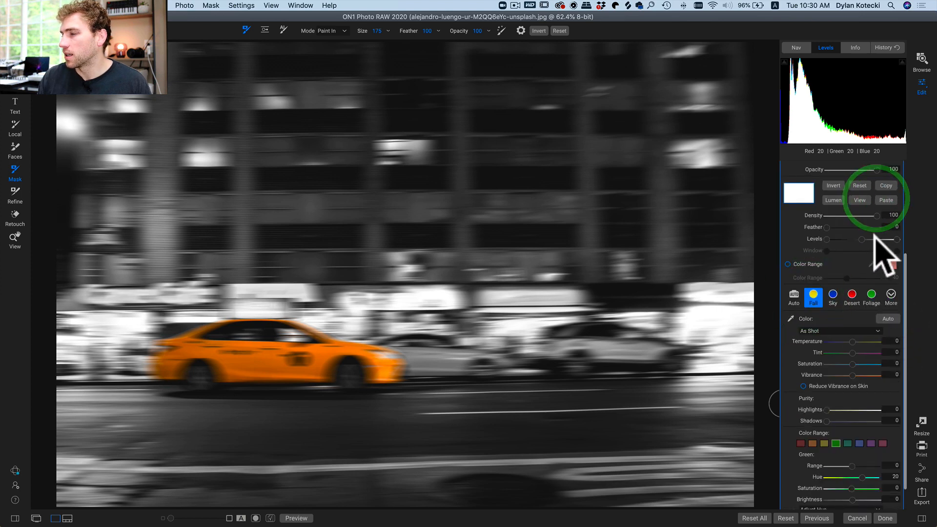
{"action": "scroll", "coordinate": [878, 246], "scroll_direction": "up", "scroll_amount": 3}
{"action": "left_click", "coordinate": [802, 276]}
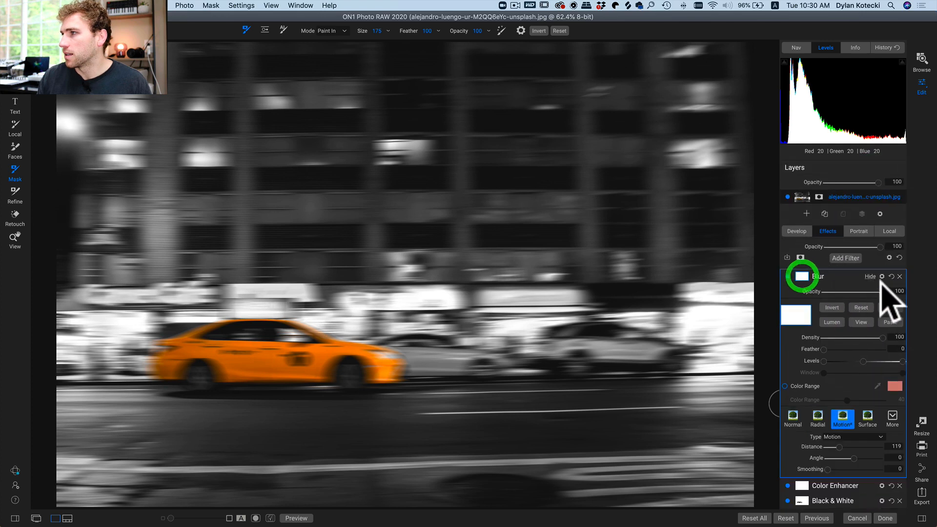
{"action": "left_click", "coordinate": [888, 322]}
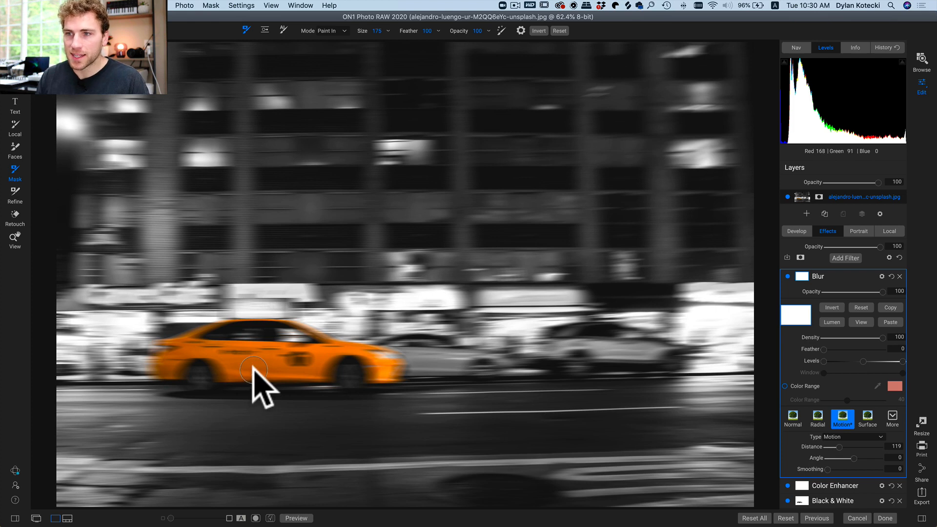
Step: Paint the motion blur out of the taxi using the Perfect Brush, and paint it back in just above the roof
{"action": "left_click", "coordinate": [501, 31]}
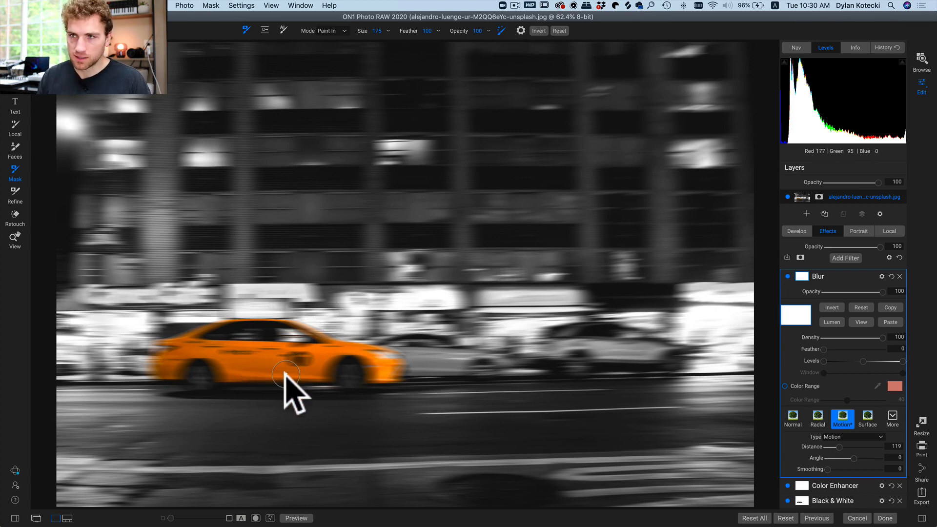
{"action": "key", "text": "x"}
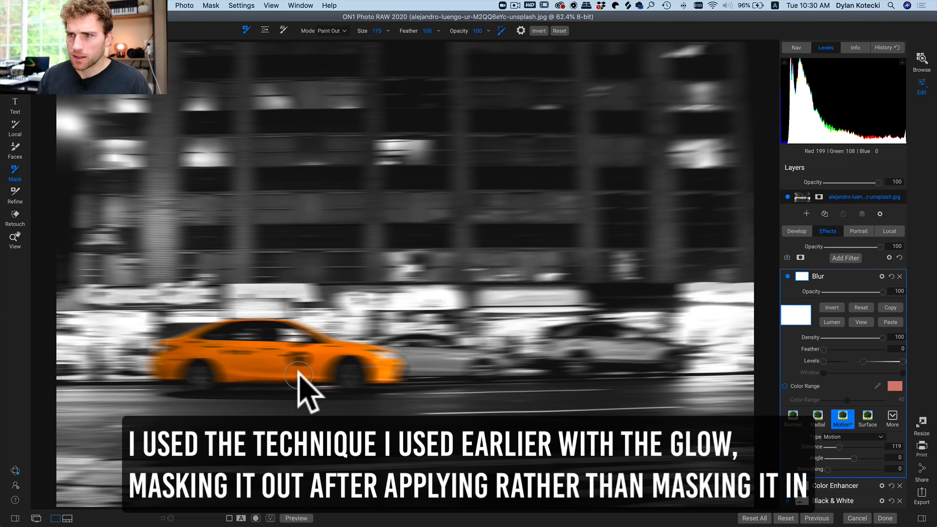
{"action": "mouse_move", "coordinate": [298, 372]}
{"action": "left_mouse_down"}
{"action": "mouse_move", "coordinate": [281, 361]}
{"action": "mouse_move", "coordinate": [302, 367]}
{"action": "mouse_move", "coordinate": [336, 351]}
{"action": "mouse_move", "coordinate": [324, 370]}
{"action": "mouse_move", "coordinate": [342, 347]}
{"action": "mouse_move", "coordinate": [373, 351]}
{"action": "mouse_move", "coordinate": [391, 375]}
{"action": "mouse_move", "coordinate": [398, 362]}
{"action": "mouse_move", "coordinate": [384, 373]}
{"action": "mouse_move", "coordinate": [388, 358]}
{"action": "mouse_move", "coordinate": [374, 354]}
{"action": "mouse_move", "coordinate": [392, 359]}
{"action": "mouse_move", "coordinate": [373, 346]}
{"action": "mouse_move", "coordinate": [269, 318]}
{"action": "mouse_move", "coordinate": [210, 324]}
{"action": "mouse_move", "coordinate": [171, 353]}
{"action": "mouse_move", "coordinate": [236, 353]}
{"action": "mouse_move", "coordinate": [222, 376]}
{"action": "mouse_move", "coordinate": [305, 377]}
{"action": "mouse_move", "coordinate": [257, 364]}
{"action": "mouse_move", "coordinate": [307, 366]}
{"action": "mouse_move", "coordinate": [244, 360]}
{"action": "left_mouse_up"}
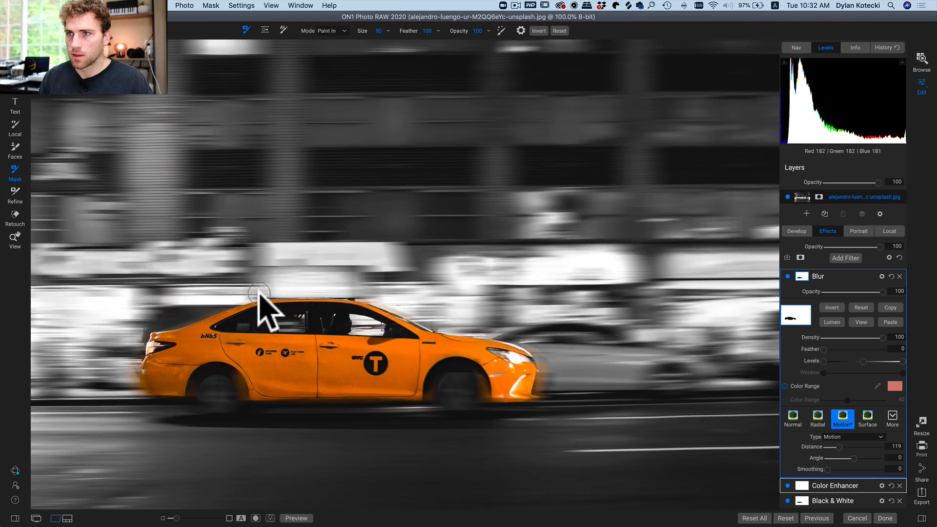
{"action": "left_click", "coordinate": [251, 295]}
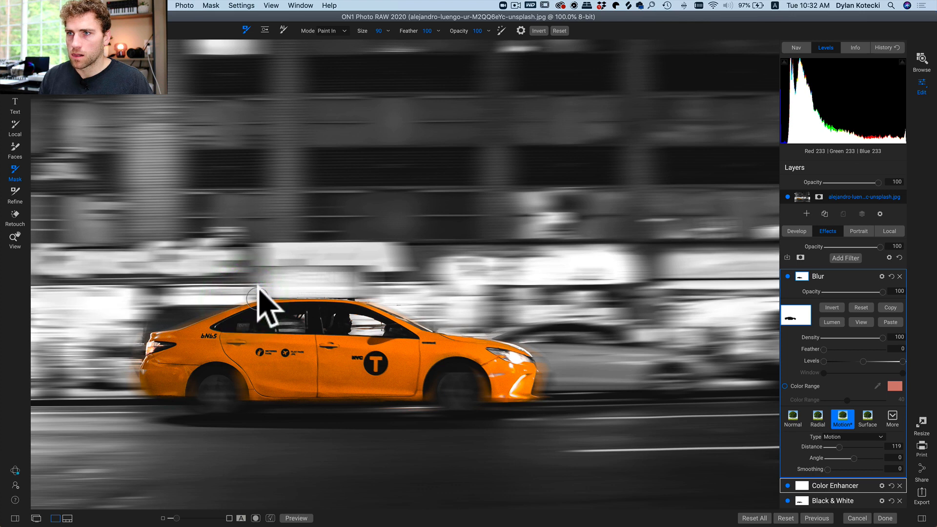
{"action": "left_click", "coordinate": [261, 279]}
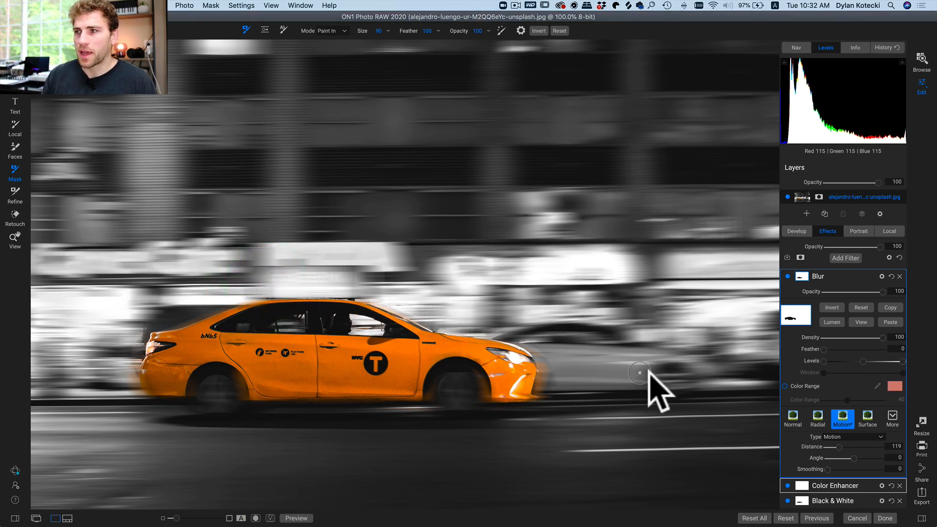
Step: Fit the whole photo in view, compare different blur strengths, and set the Blur filter's opacity to 72
{"action": "left_click_drag", "start_coordinate": [882, 291], "coordinate": [824, 292]}
{"action": "key", "text": "h"}
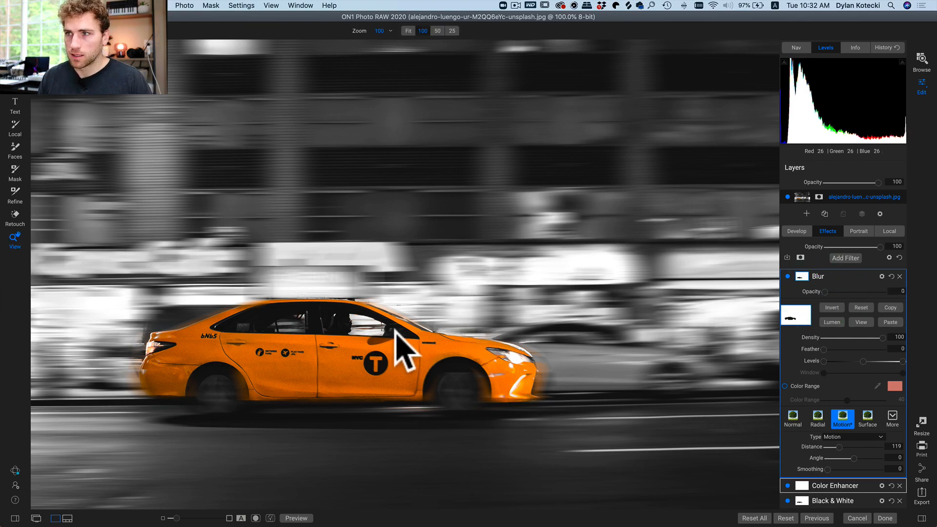
{"action": "left_click", "coordinate": [396, 331]}
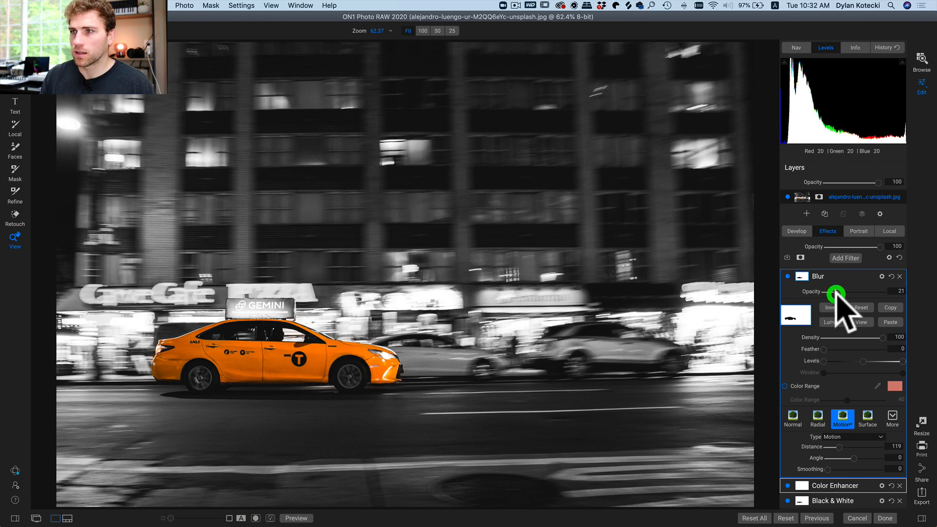
{"action": "left_click", "coordinate": [848, 291]}
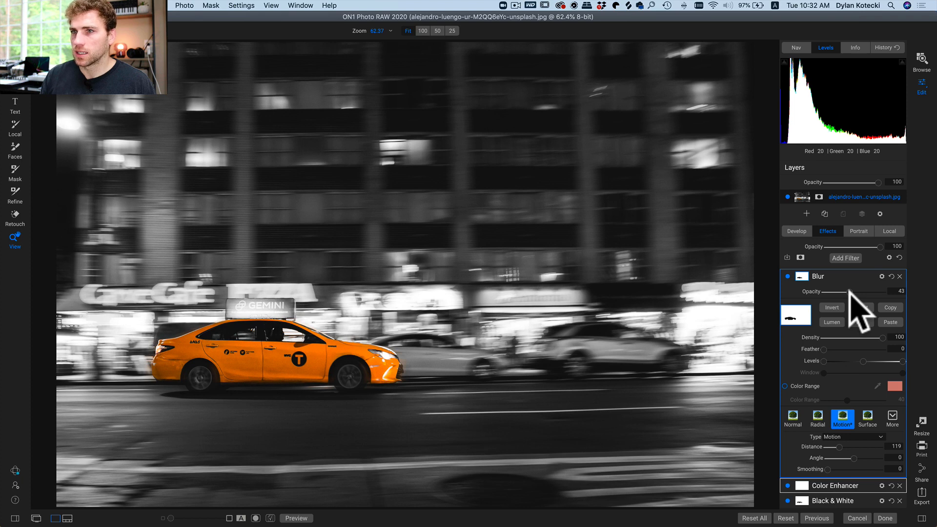
{"action": "left_click", "coordinate": [883, 291]}
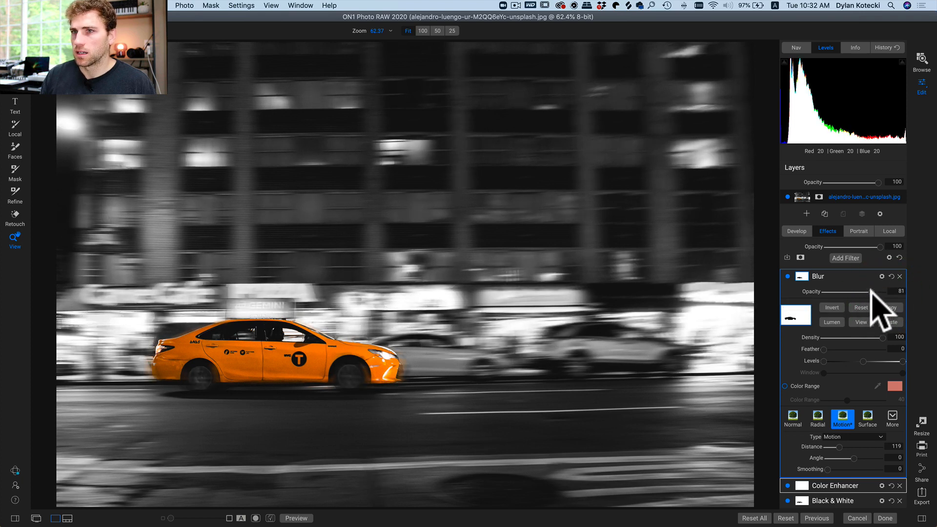
{"action": "left_click", "coordinate": [857, 291]}
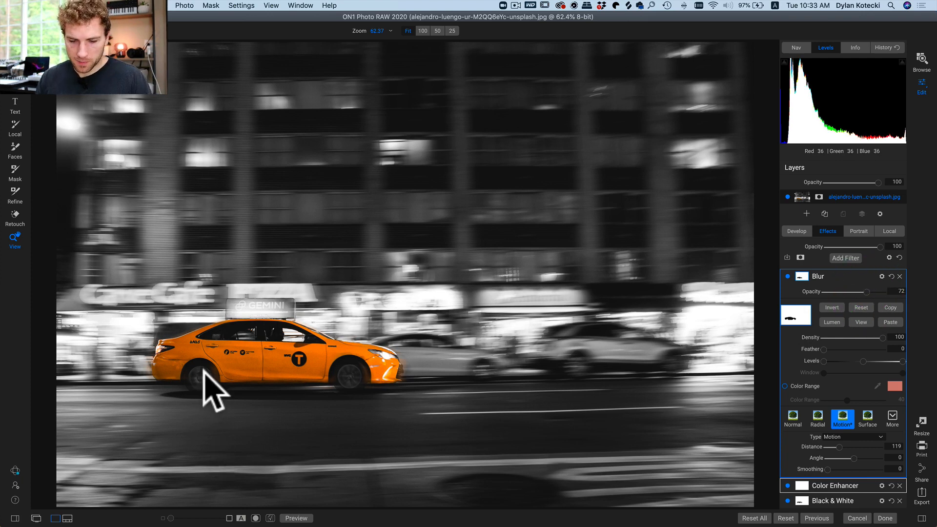
Step: Paint the motion blur partly out of the taxi's wheels with the masking brush in Paint Out mode at 40 opacity
{"action": "key", "text": "b"}
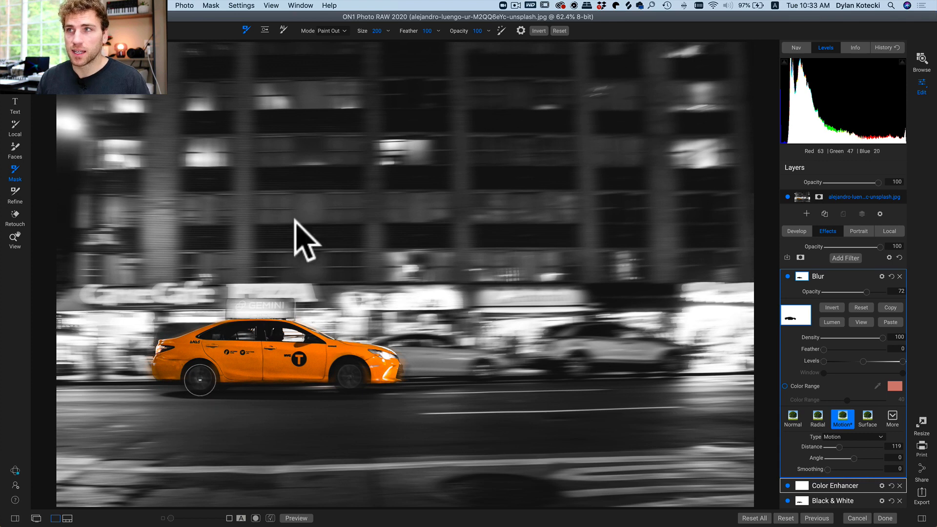
{"action": "left_click_drag", "start_coordinate": [463, 31], "coordinate": [420, 38]}
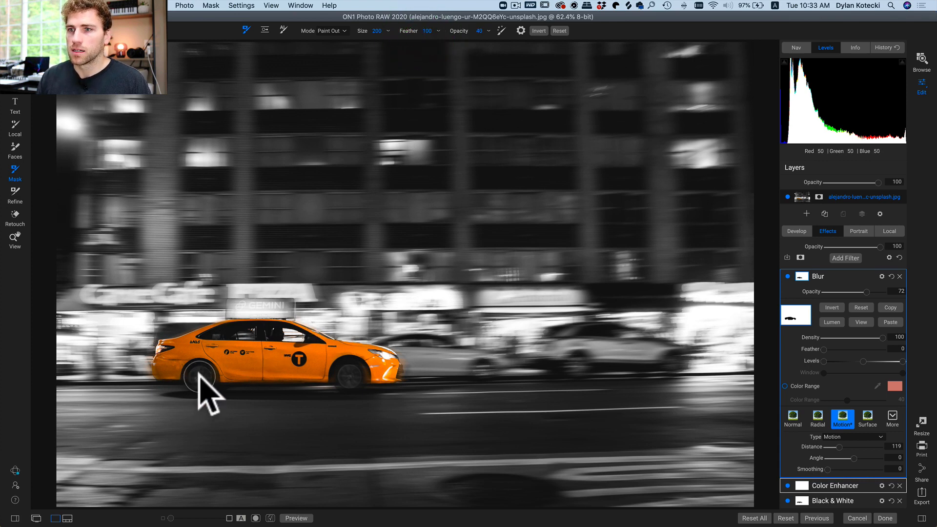
{"action": "left_click", "coordinate": [350, 377]}
{"action": "left_click_drag", "start_coordinate": [342, 382], "coordinate": [366, 386]}
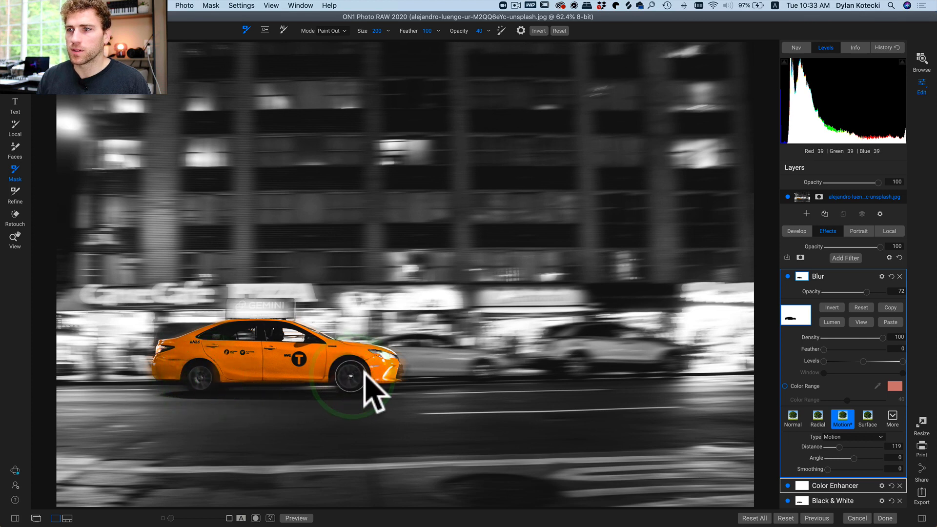
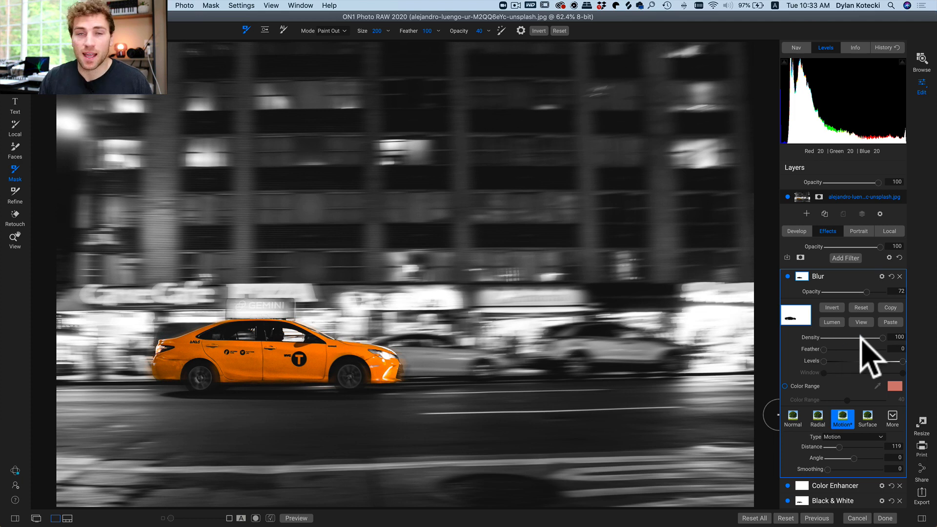
Step: Delete the Blur filter and undo the deletion
{"action": "left_click", "coordinate": [899, 277]}
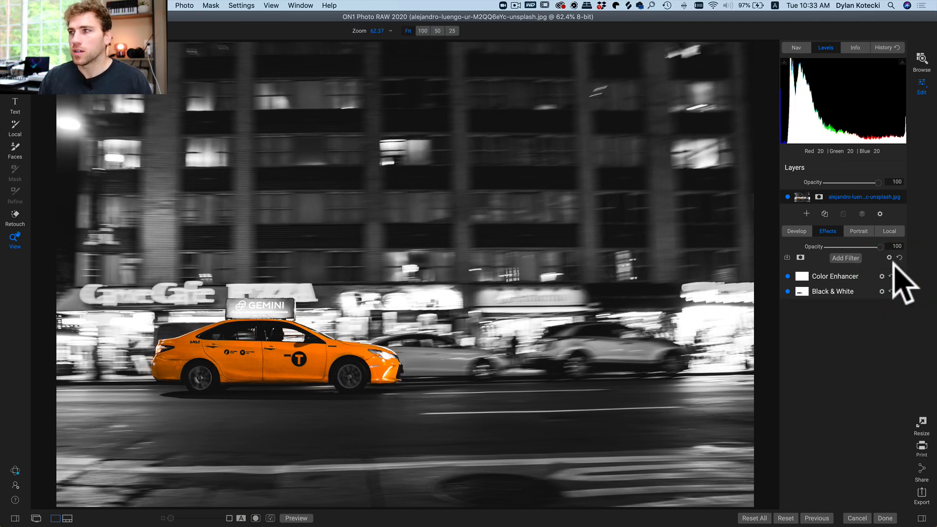
{"action": "key", "text": "super+z"}
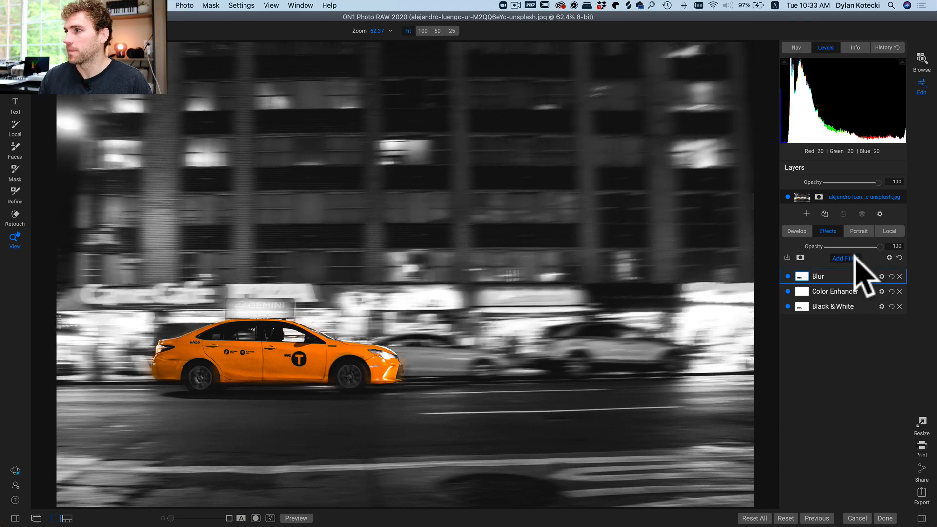
Step: Add a LUTs filter above the Blur filter and apply its Rome style
{"action": "left_click", "coordinate": [854, 257]}
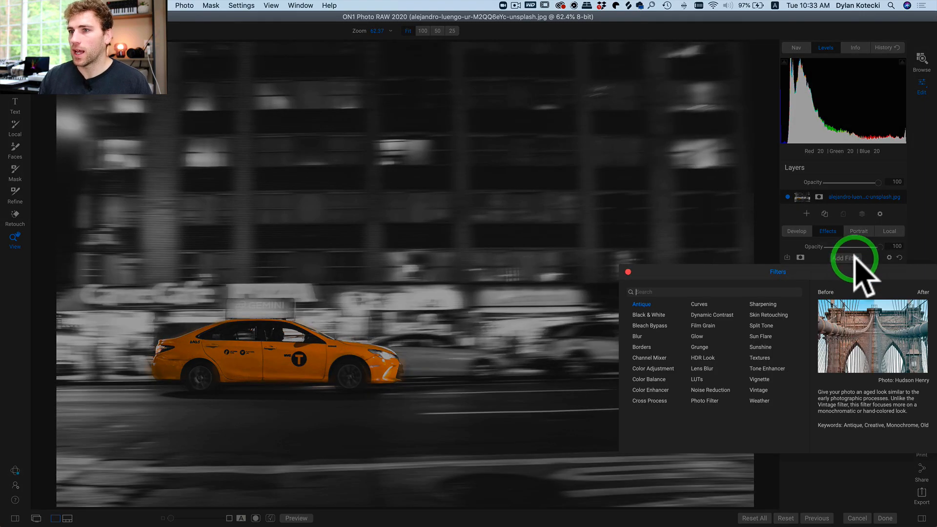
{"action": "left_click", "coordinate": [701, 377]}
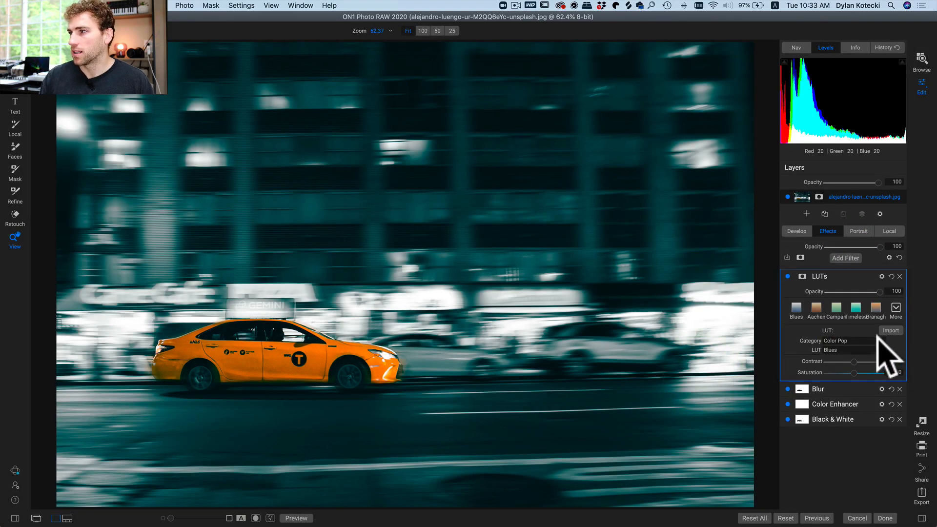
{"action": "left_click", "coordinate": [876, 341]}
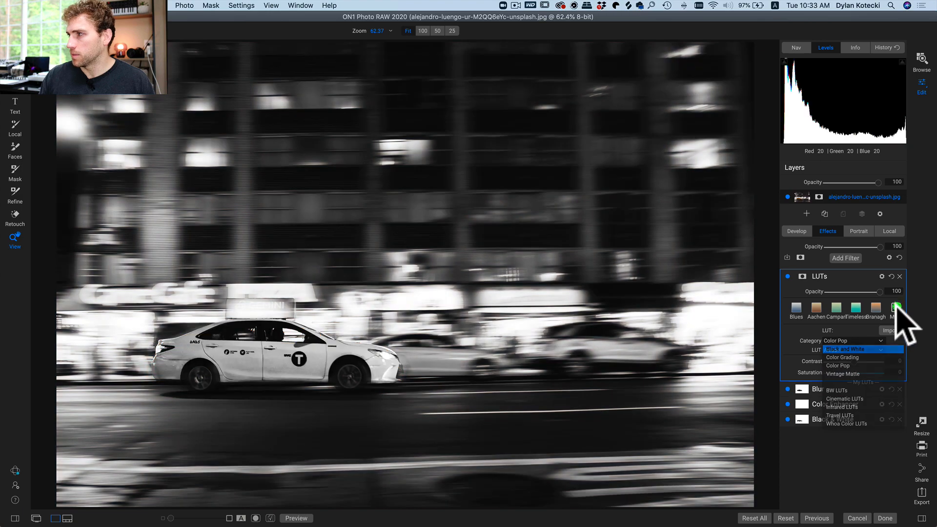
{"action": "left_click", "coordinate": [895, 306]}
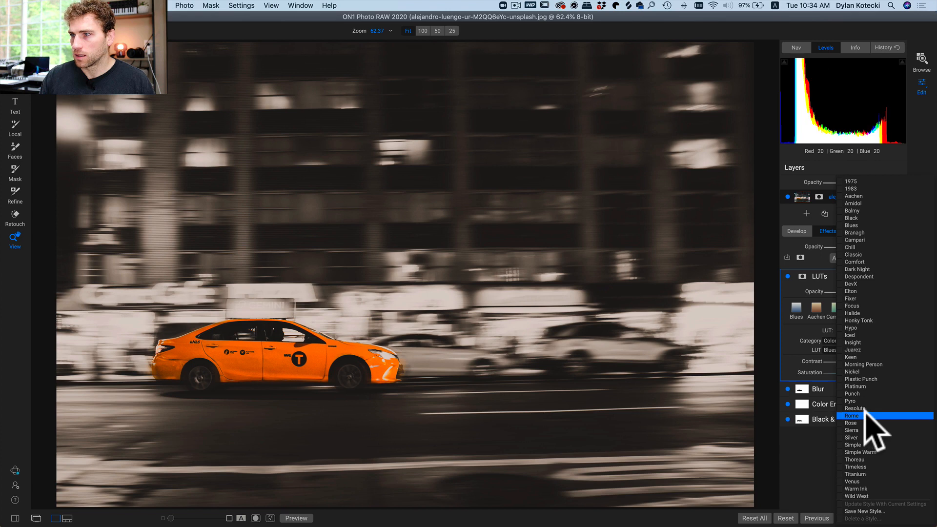
{"action": "left_click", "coordinate": [865, 414]}
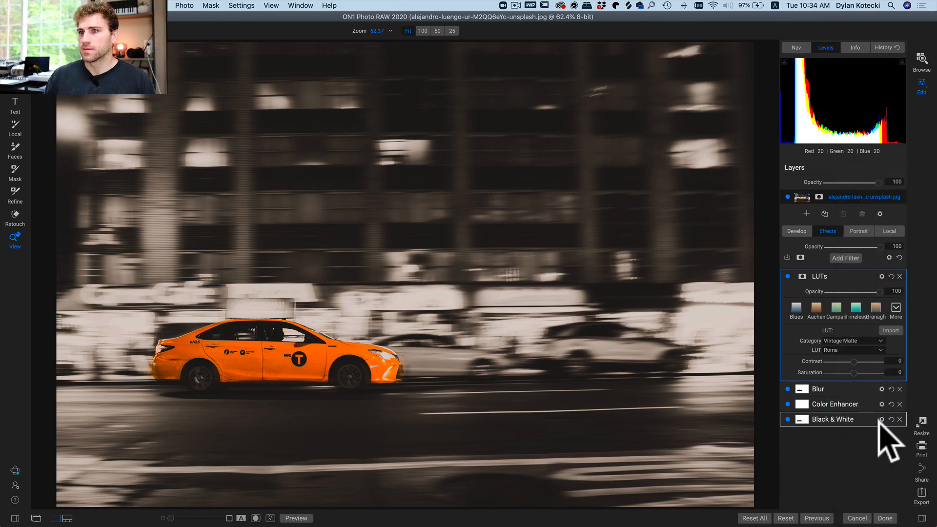
Step: Compare the taxi photo with its unedited original and apply the Focus style to the LUTs filter
{"action": "key", "text": "super+p"}
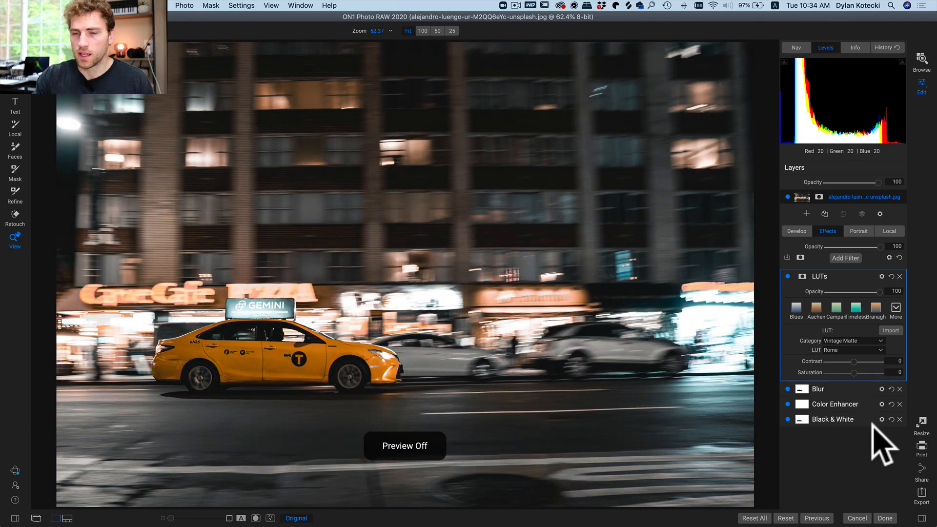
{"action": "key", "text": "super+p"}
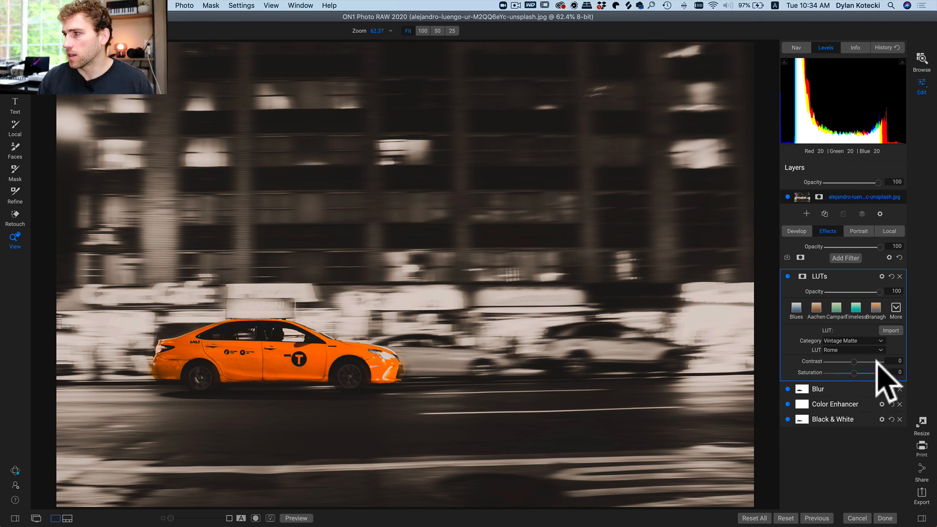
{"action": "left_click", "coordinate": [893, 308]}
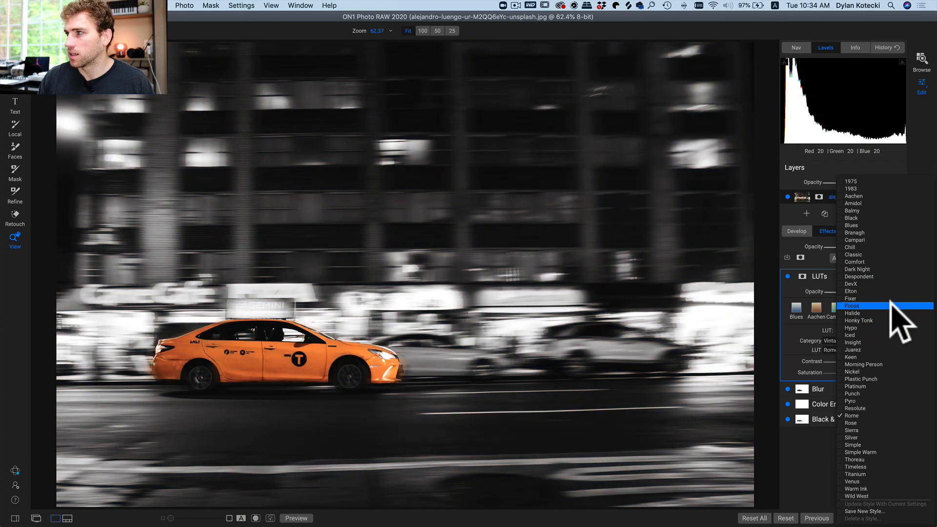
{"action": "left_click", "coordinate": [889, 306]}
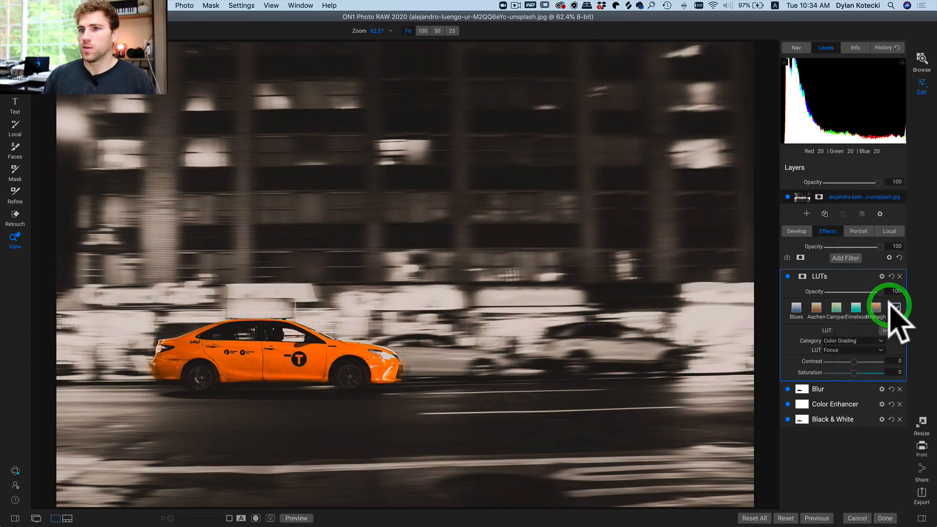
Step: Compare the taxi photo with and without the LUTs filter, and against the unedited original
{"action": "left_click", "coordinate": [787, 276]}
{"action": "left_click", "coordinate": [787, 276]}
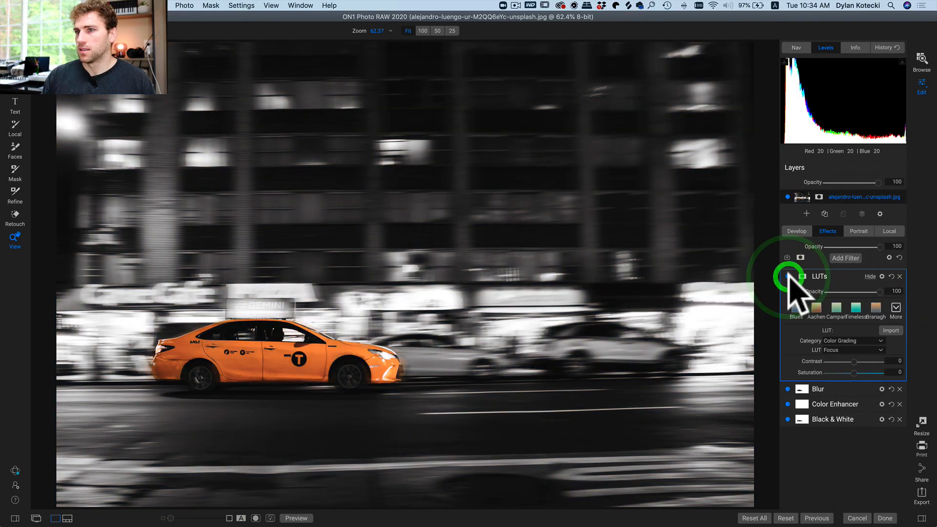
{"action": "key", "text": "backslash"}
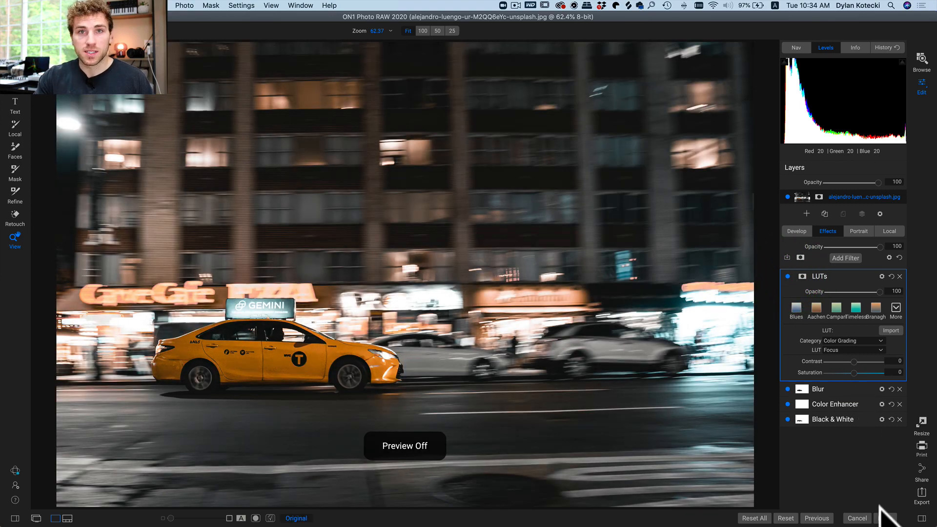
{"action": "key", "text": "backslash"}
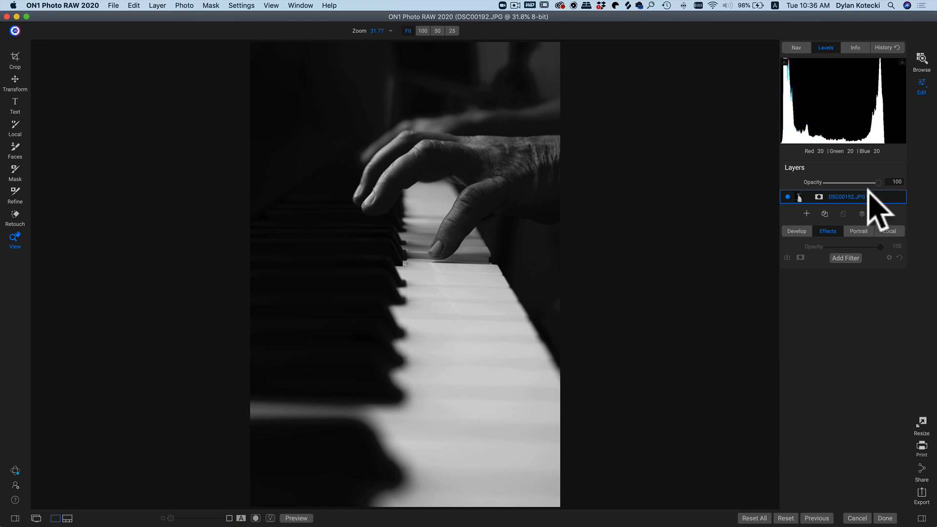
Step: Open the mask settings of the piano photo's local adjustment and give the adjustment the Darken style
{"action": "left_click", "coordinate": [817, 195]}
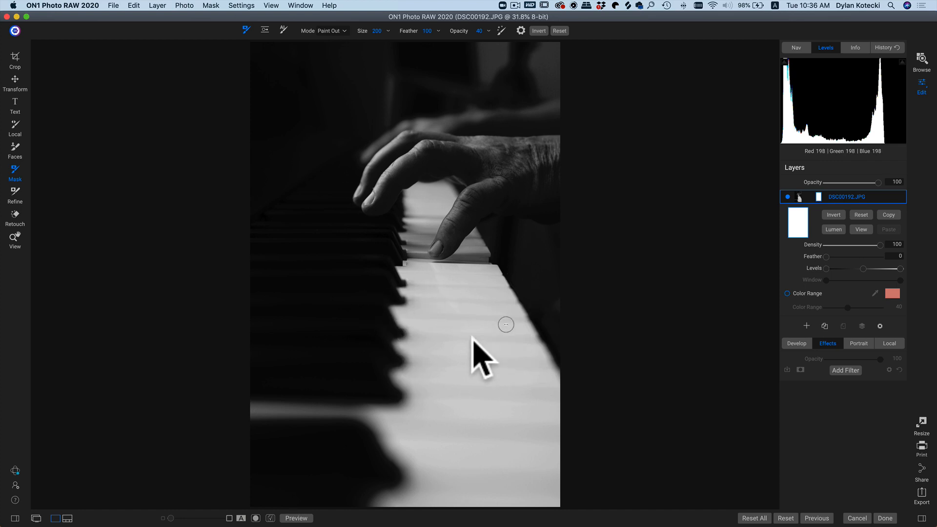
{"action": "left_click", "coordinate": [889, 343]}
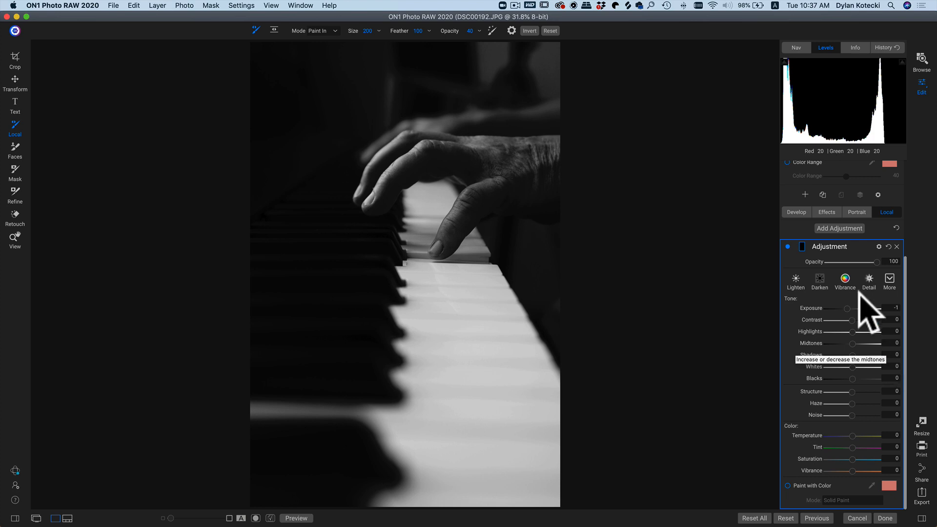
{"action": "left_click", "coordinate": [801, 247]}
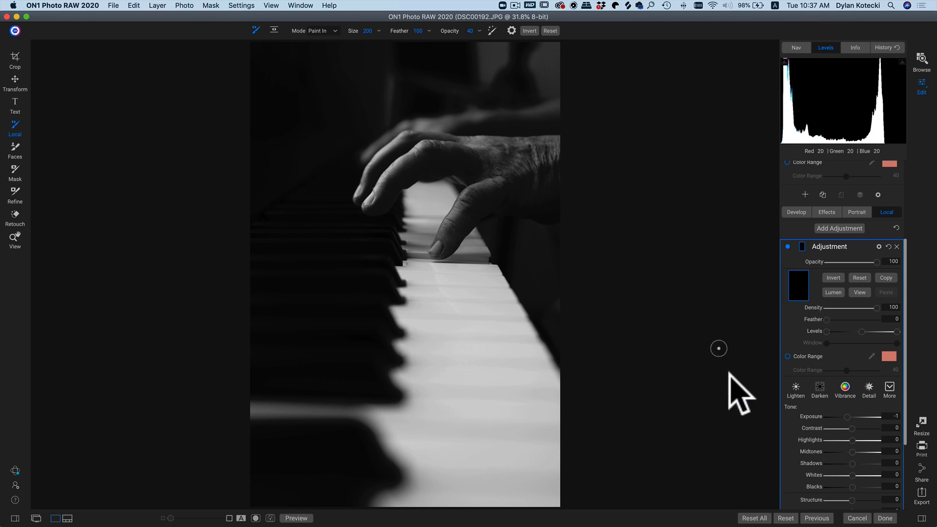
{"action": "left_click", "coordinate": [820, 392]}
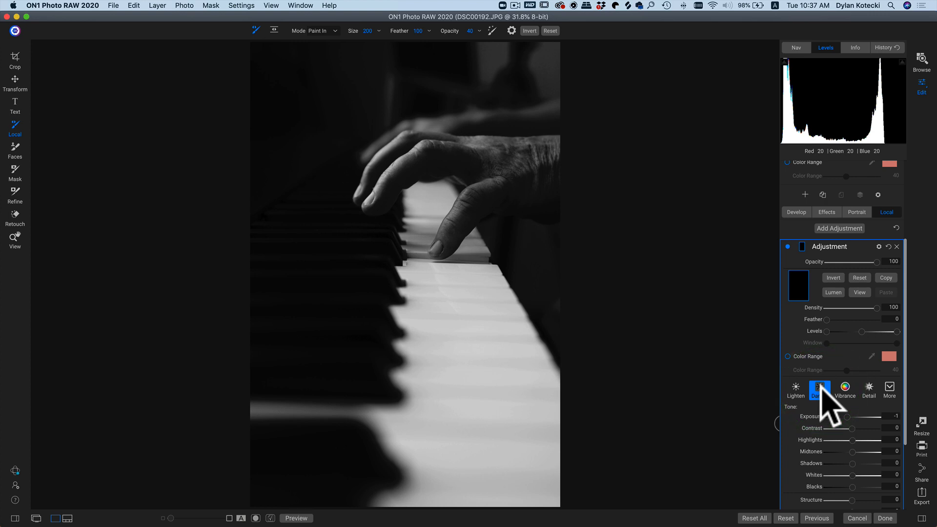
{"action": "left_click", "coordinate": [818, 387]}
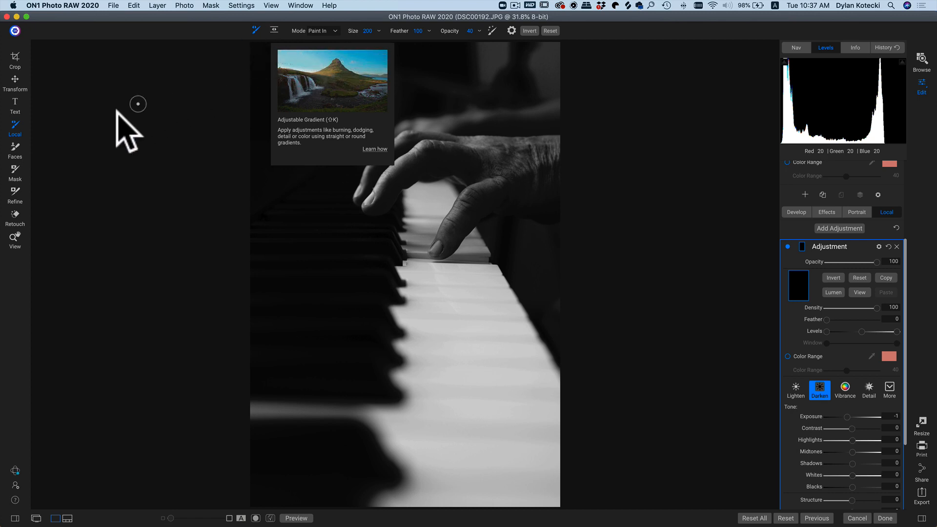
Step: Try a Linear Top gradient across the piano keys with the Masking Bug, and delete it
{"action": "left_click", "coordinate": [15, 175]}
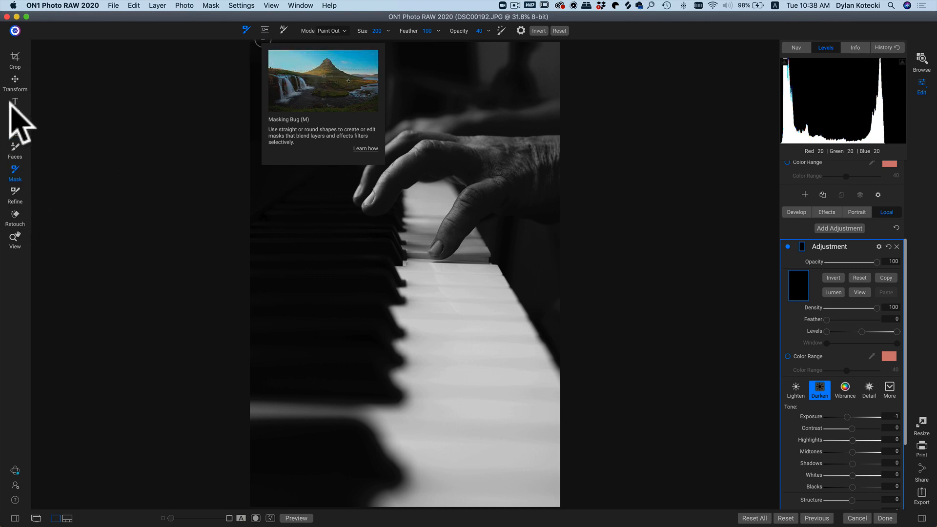
{"action": "left_click", "coordinate": [13, 131]}
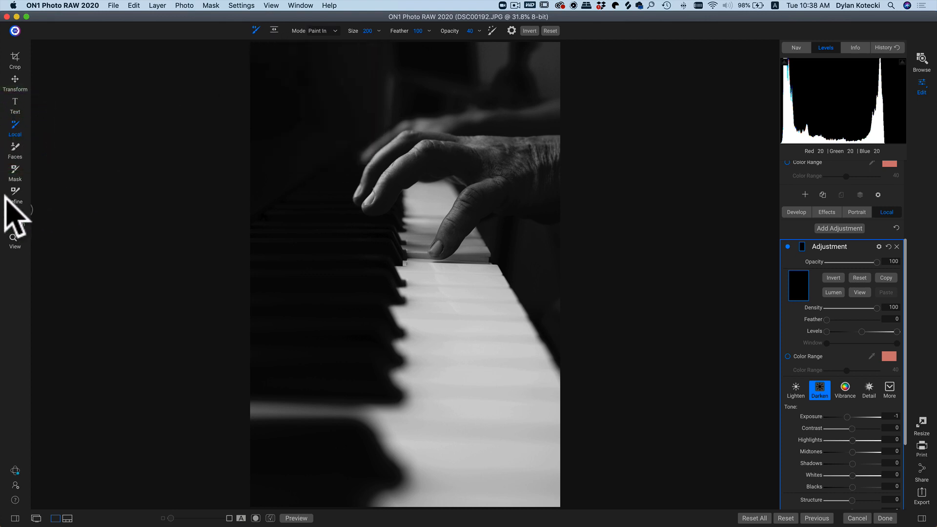
{"action": "left_click", "coordinate": [15, 172]}
{"action": "left_click", "coordinate": [266, 30]}
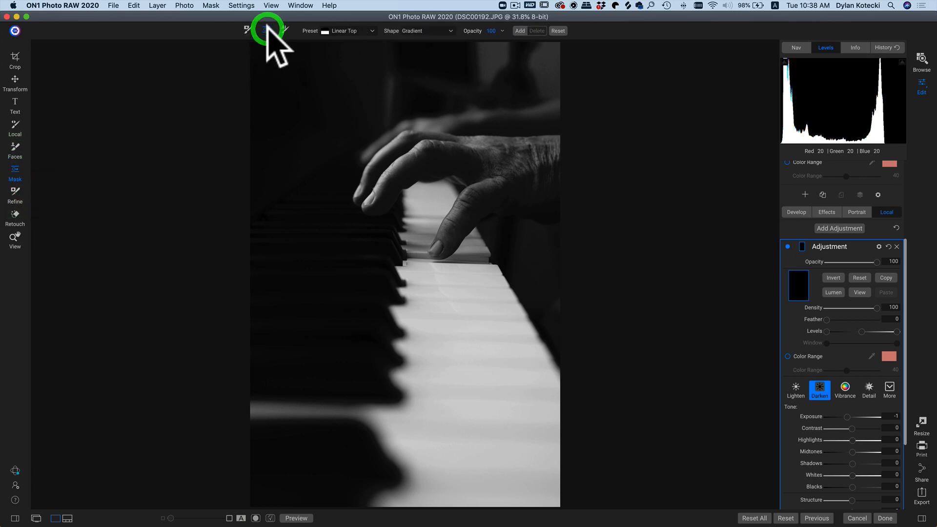
{"action": "left_click", "coordinate": [448, 267]}
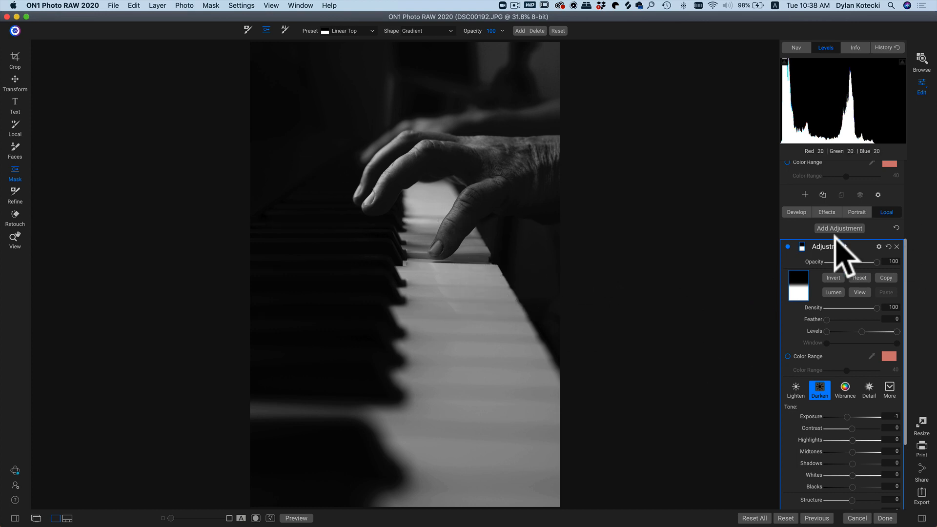
{"action": "key", "text": "Delete"}
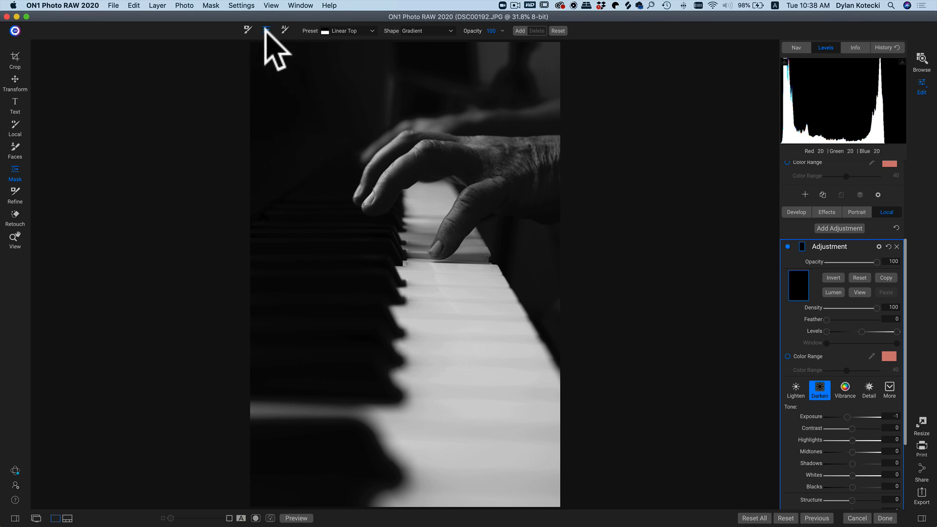
Step: Activate the local Adjustable Gradient with the Linear Top preset, review its shapes and keep Gradient
{"action": "left_click", "coordinate": [15, 124]}
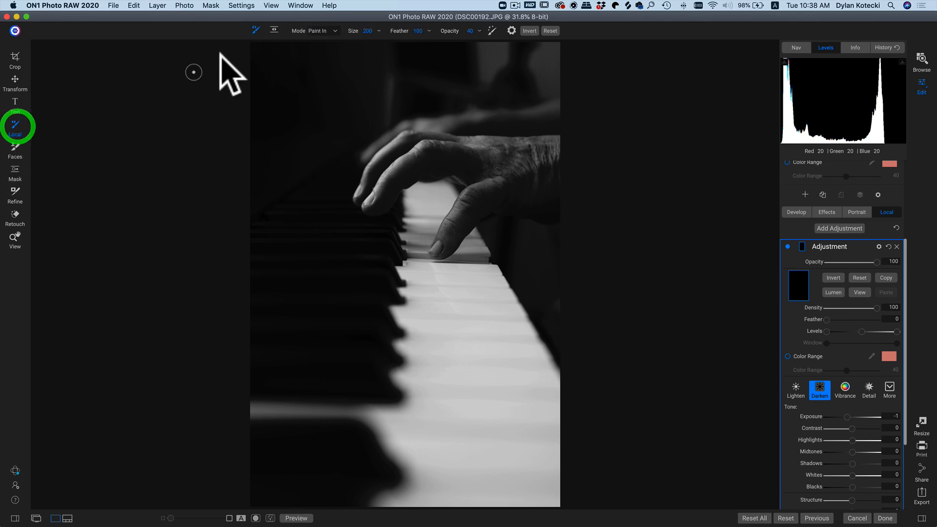
{"action": "left_click", "coordinate": [274, 30]}
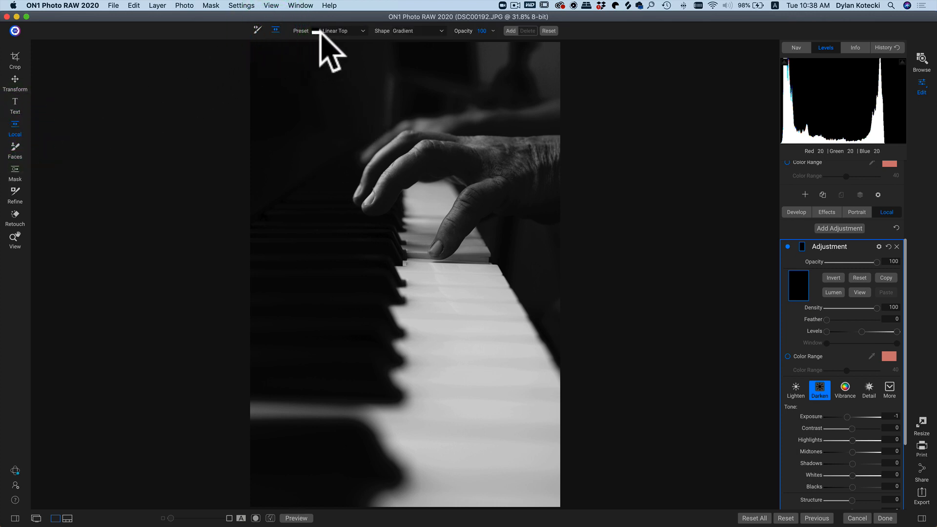
{"action": "left_click", "coordinate": [351, 32]}
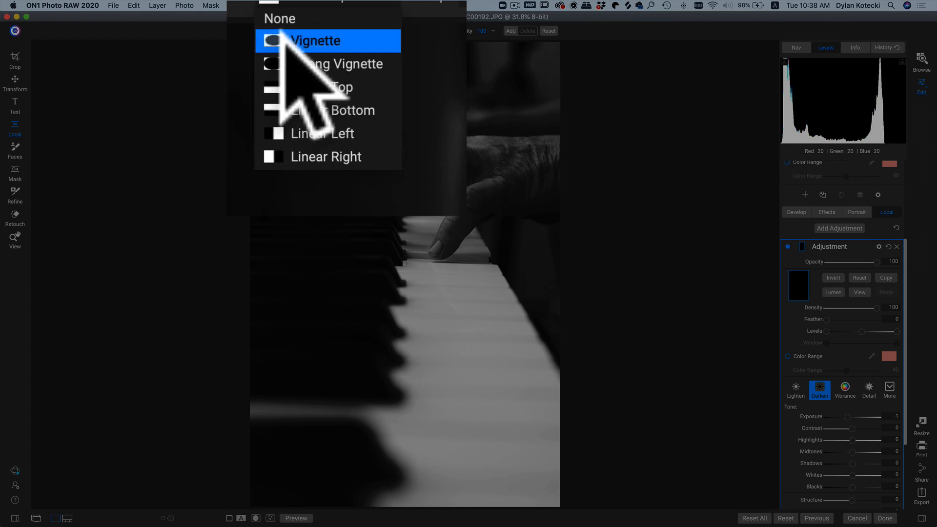
{"action": "left_click", "coordinate": [263, 41]}
{"action": "left_click", "coordinate": [281, 2]}
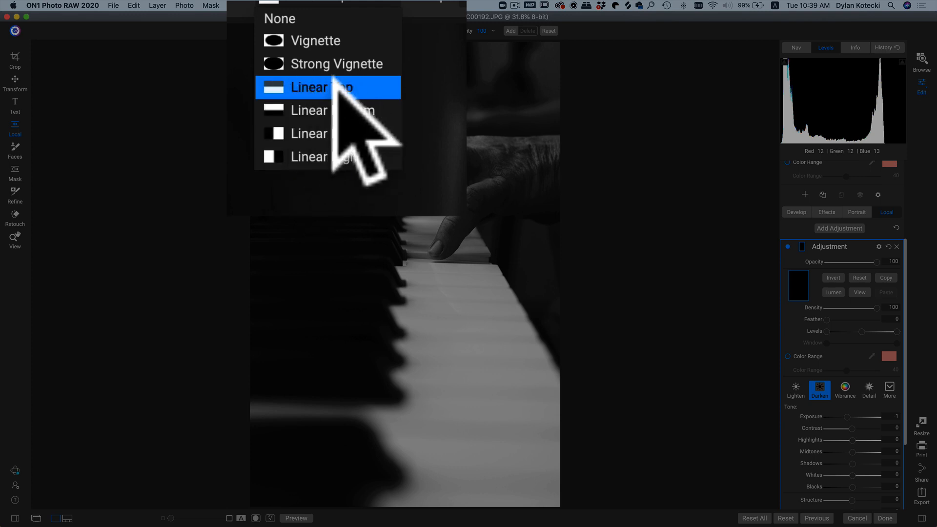
{"action": "left_click", "coordinate": [298, 87]}
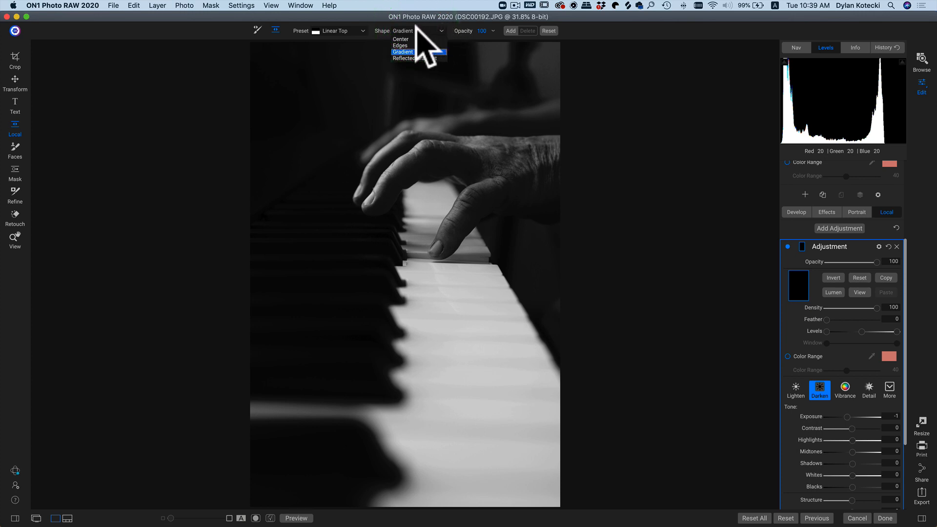
{"action": "left_click", "coordinate": [632, 56]}
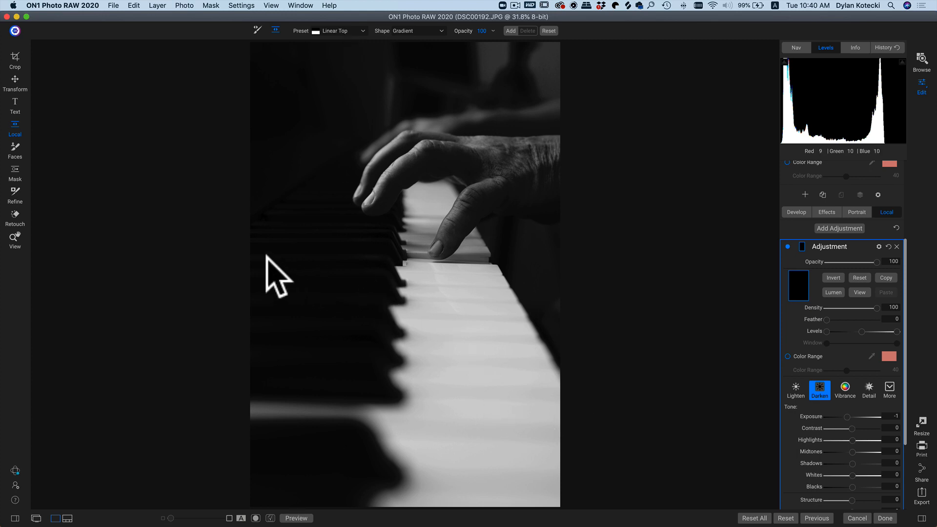
Step: Place the linear gradient across the middle of the piano keys, display its mask and reposition the gradient
{"action": "left_click", "coordinate": [483, 261]}
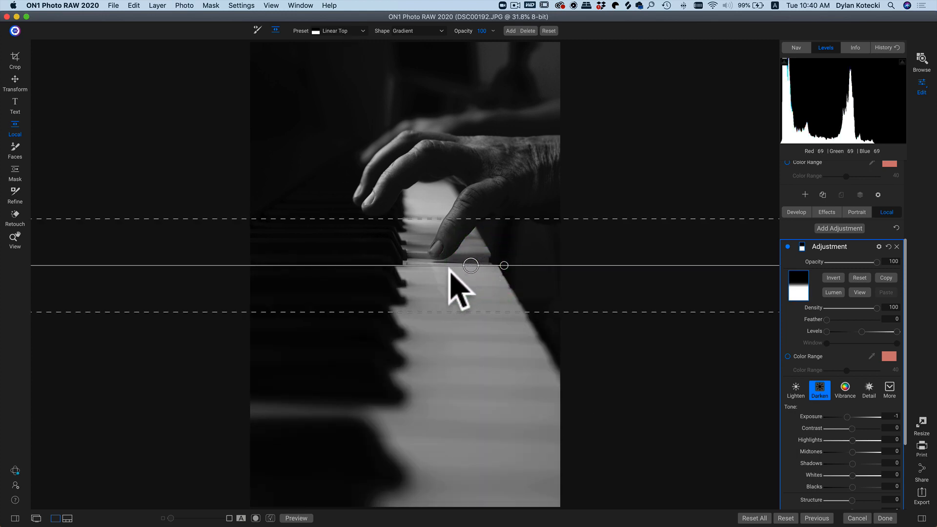
{"action": "left_click_drag", "start_coordinate": [448, 269], "coordinate": [413, 295]}
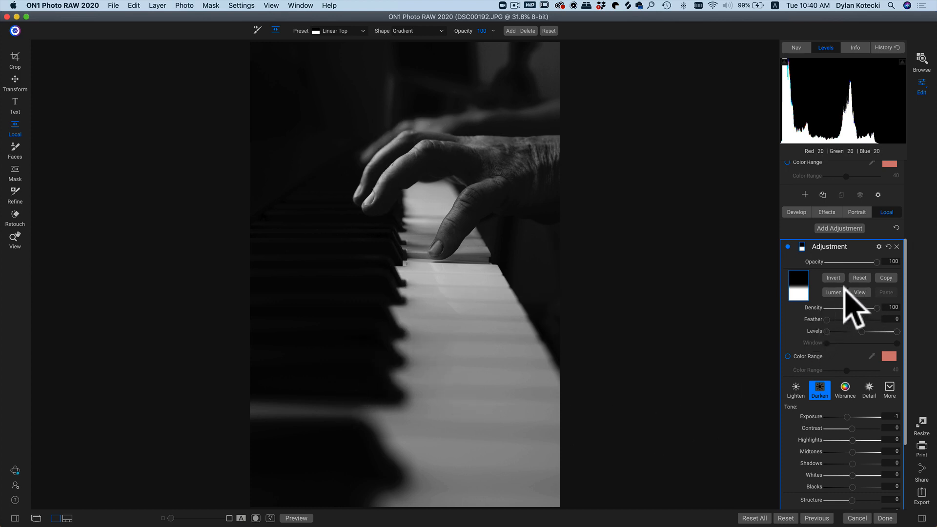
{"action": "left_click", "coordinate": [859, 291]}
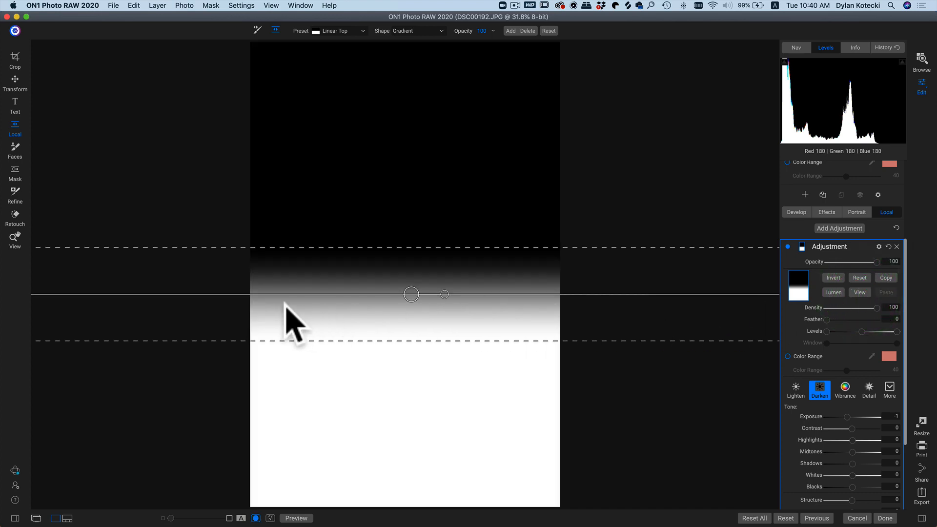
{"action": "left_click_drag", "start_coordinate": [411, 294], "coordinate": [420, 260]}
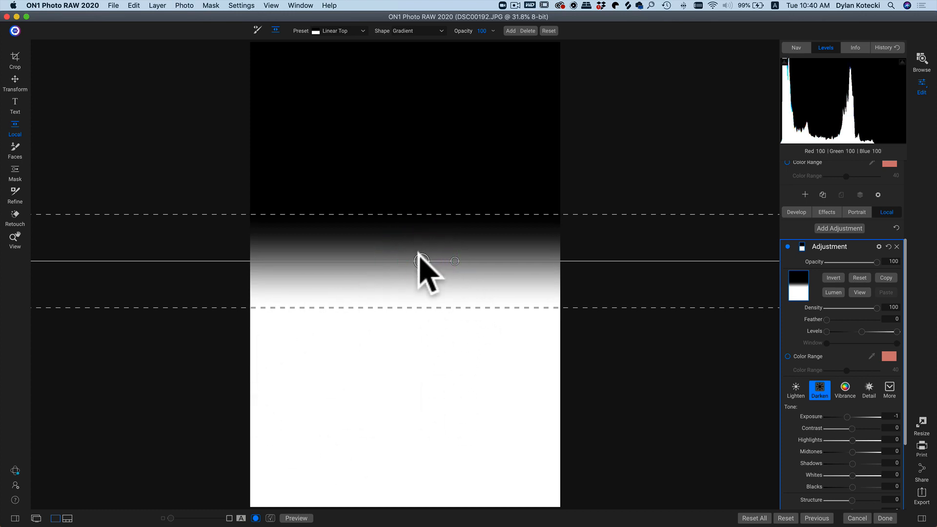
Step: Widen the gradient's transition zone, return to the normal photo view and position the gradient over the lower keys
{"action": "left_click_drag", "start_coordinate": [421, 261], "coordinate": [416, 302]}
{"action": "left_click_drag", "start_coordinate": [435, 255], "coordinate": [462, 200]}
{"action": "left_click_drag", "start_coordinate": [368, 305], "coordinate": [368, 341]}
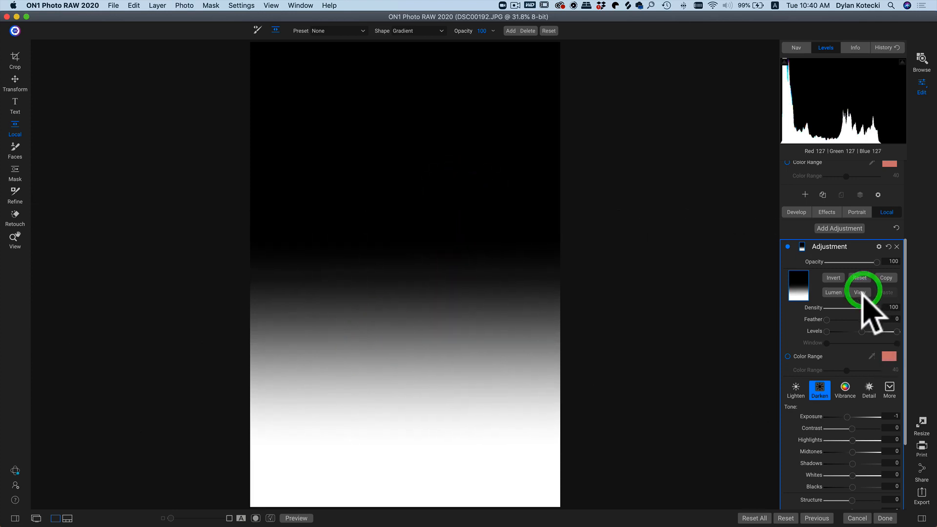
{"action": "left_click", "coordinate": [859, 292]}
{"action": "left_click_drag", "start_coordinate": [365, 343], "coordinate": [378, 311]}
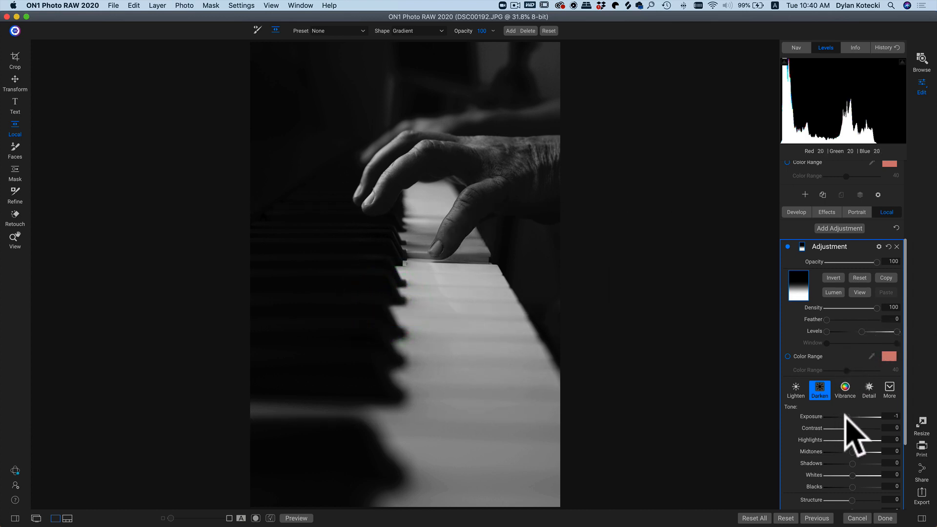
Step: Set the local adjustment's Exposure to -1.95 and Highlights to -100
{"action": "left_click_drag", "start_coordinate": [844, 414], "coordinate": [826, 441]}
{"action": "scroll", "coordinate": [836, 449], "scroll_direction": "down", "scroll_amount": 1}
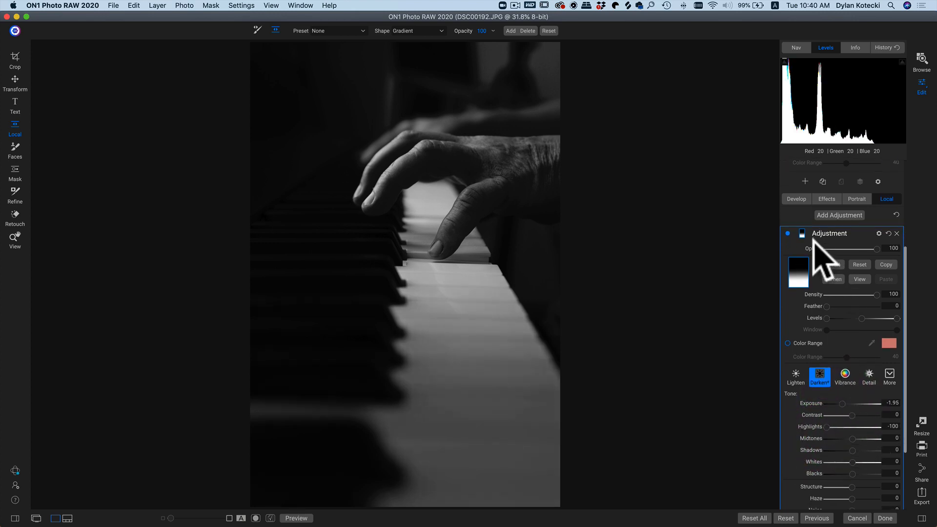
{"action": "scroll", "coordinate": [800, 241], "scroll_direction": "up", "scroll_amount": 1}
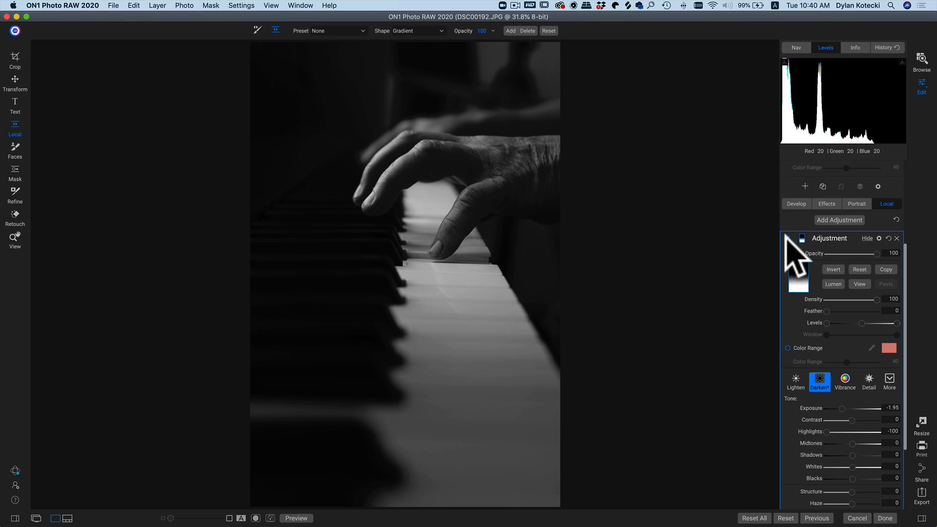
Step: Compare the piano photo with the local adjustment switched off and on
{"action": "left_click", "coordinate": [785, 238]}
{"action": "left_click", "coordinate": [786, 238]}
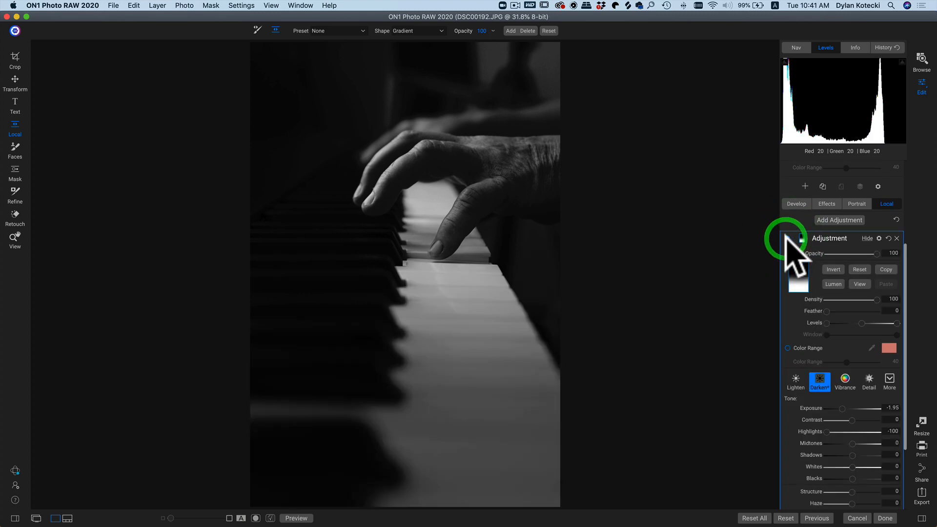
{"action": "left_click", "coordinate": [785, 238]}
{"action": "left_click", "coordinate": [785, 238]}
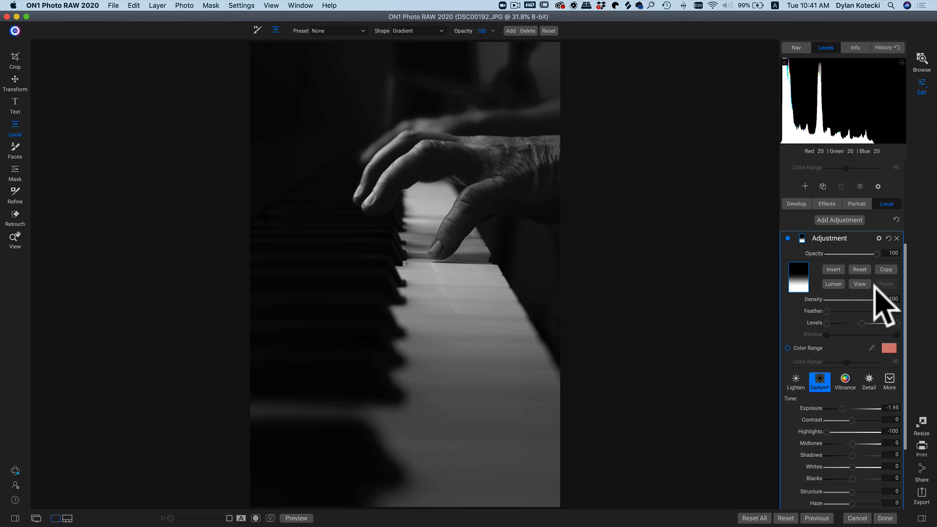
Step: Display the gradient mask of the local adjustment and reset the mask
{"action": "left_click", "coordinate": [859, 284]}
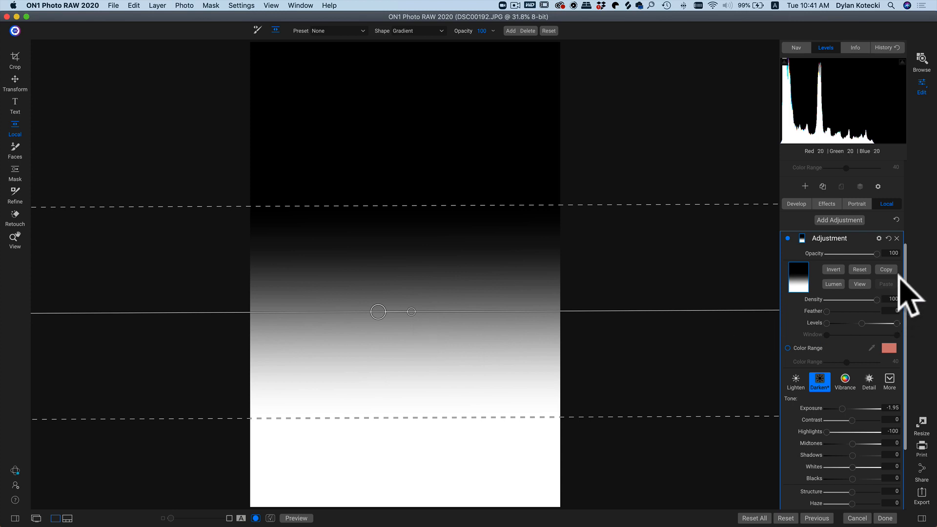
{"action": "left_click", "coordinate": [857, 268]}
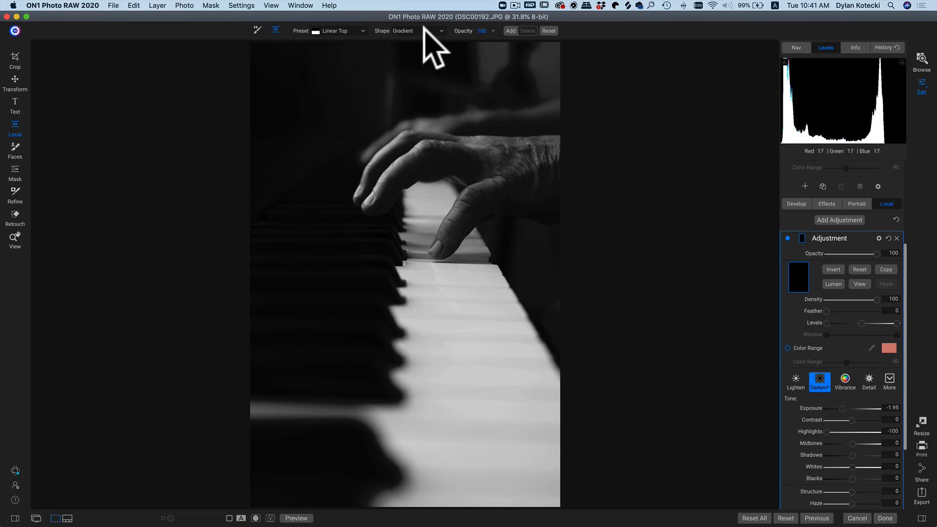
Step: Place a Center-shaped gradient on the keys just above the pressing thumb
{"action": "left_click", "coordinate": [427, 31]}
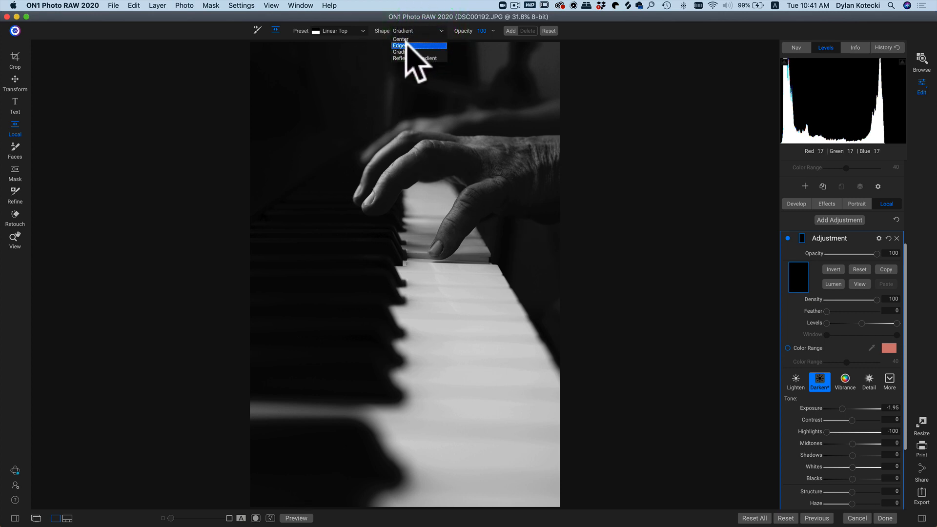
{"action": "left_click", "coordinate": [404, 45]}
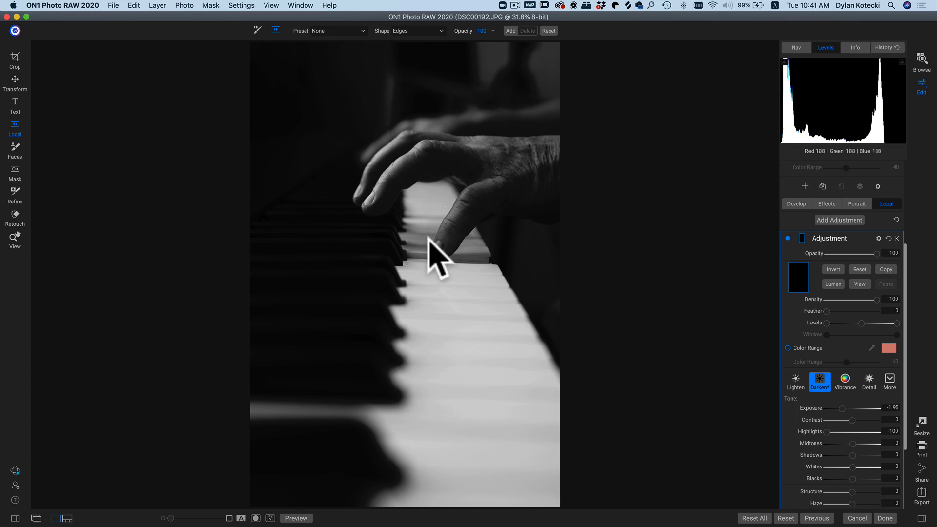
{"action": "left_click", "coordinate": [433, 214]}
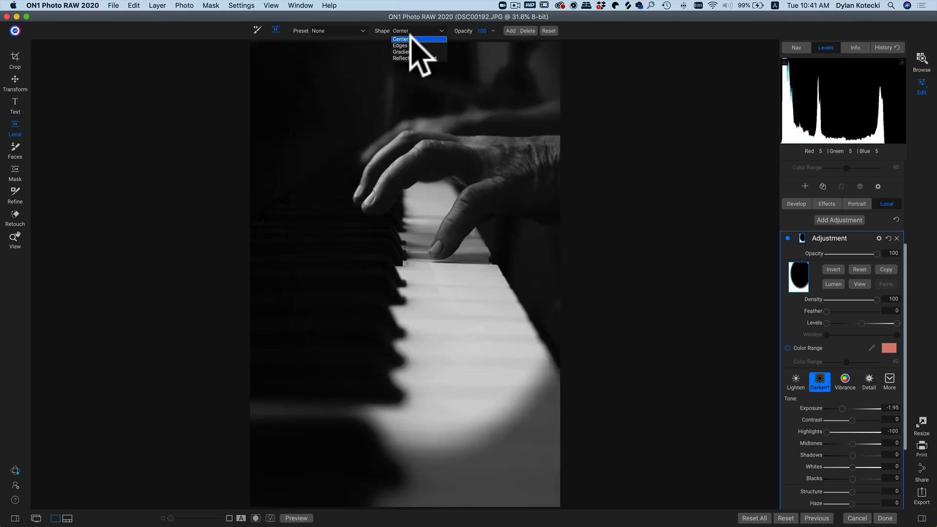
{"action": "left_click", "coordinate": [414, 38]}
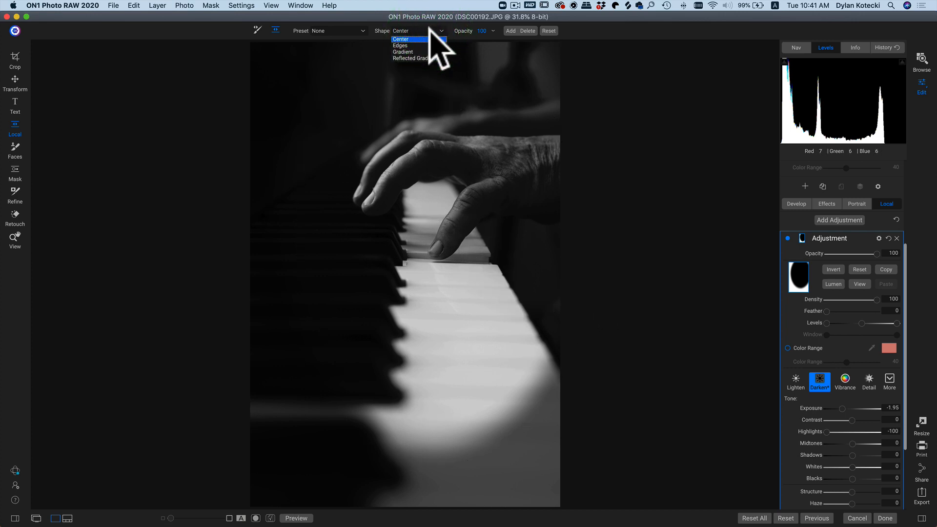
{"action": "left_click", "coordinate": [416, 39]}
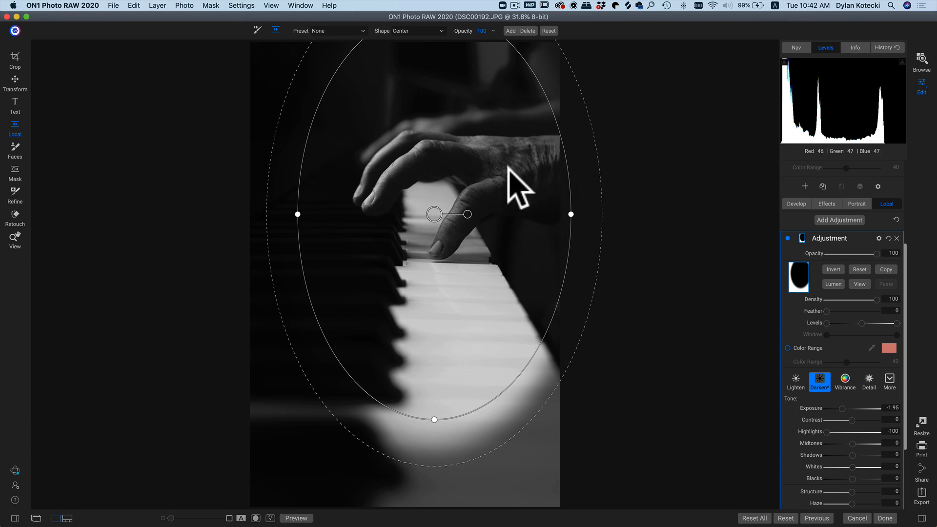
Step: Reshape the oval gradient to fit around the hand, tilt it slightly and widen its outer feather far beyond the photo's sides
{"action": "left_click_drag", "start_coordinate": [559, 129], "coordinate": [485, 195]}
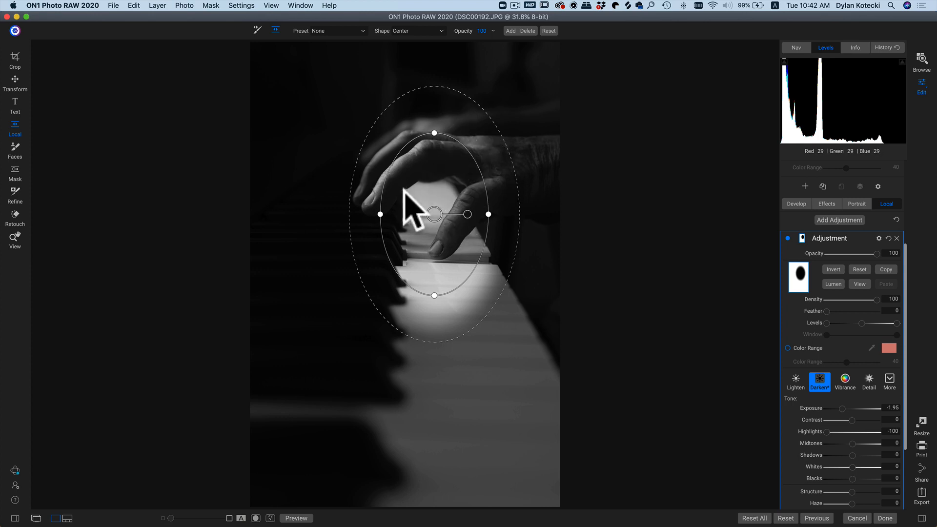
{"action": "left_click_drag", "start_coordinate": [433, 131], "coordinate": [434, 142]}
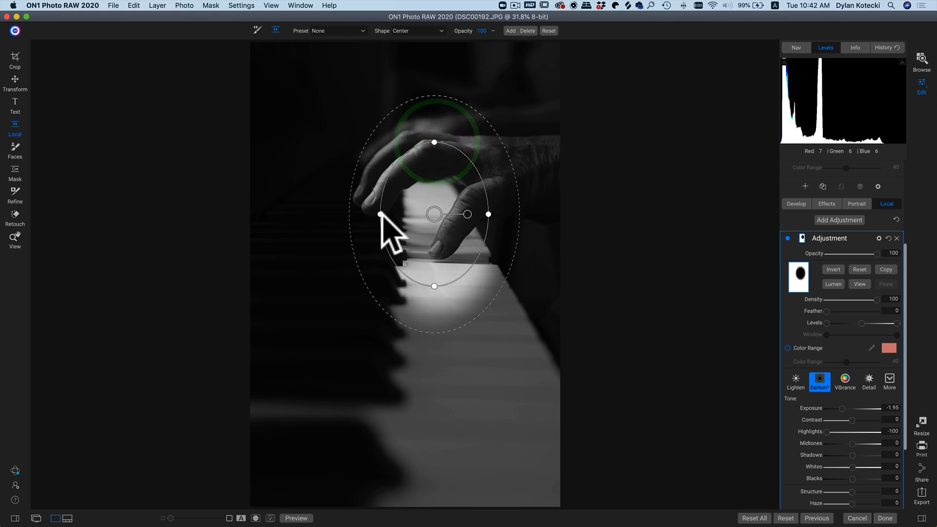
{"action": "left_click_drag", "start_coordinate": [379, 214], "coordinate": [332, 214]}
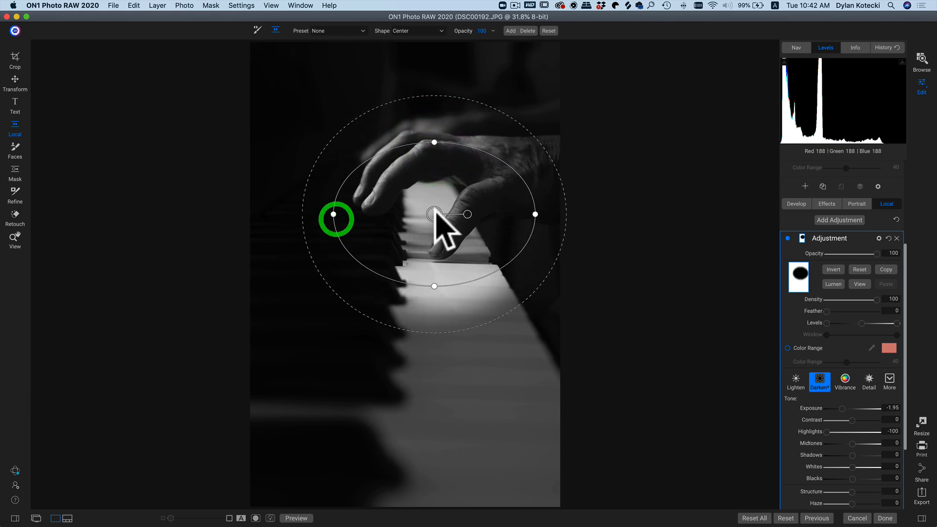
{"action": "left_click_drag", "start_coordinate": [437, 209], "coordinate": [463, 193]}
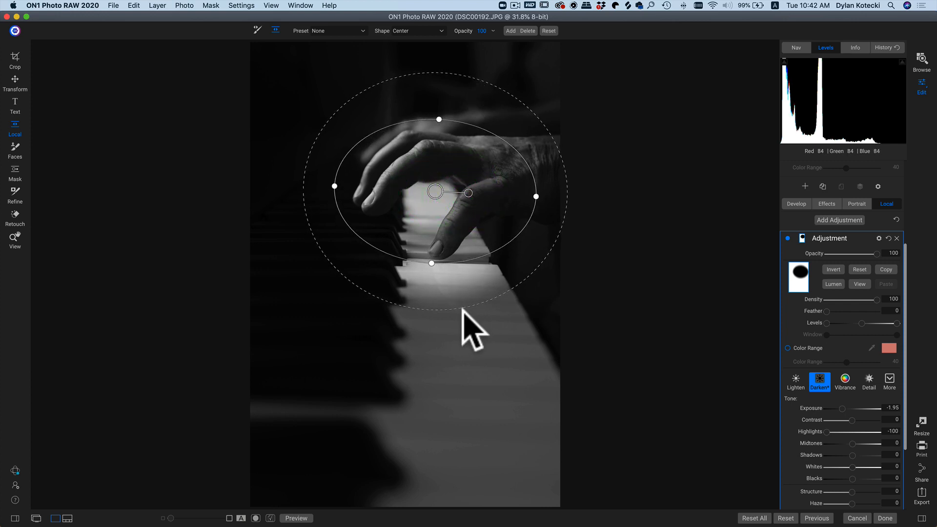
{"action": "left_click_drag", "start_coordinate": [470, 305], "coordinate": [572, 391]}
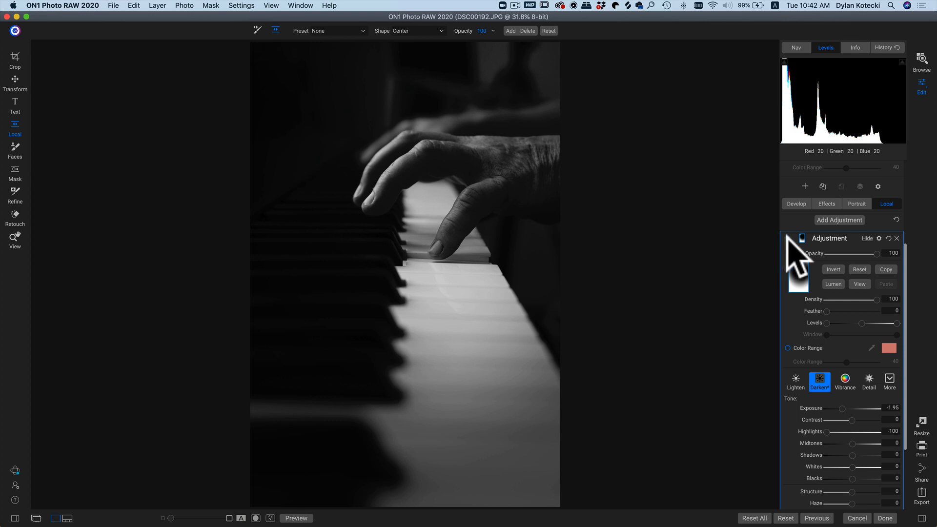
Step: Compare the piano photo with the oval-masked local adjustment switched off and on
{"action": "left_click", "coordinate": [787, 238]}
{"action": "left_click", "coordinate": [787, 239]}
{"action": "left_click", "coordinate": [787, 238]}
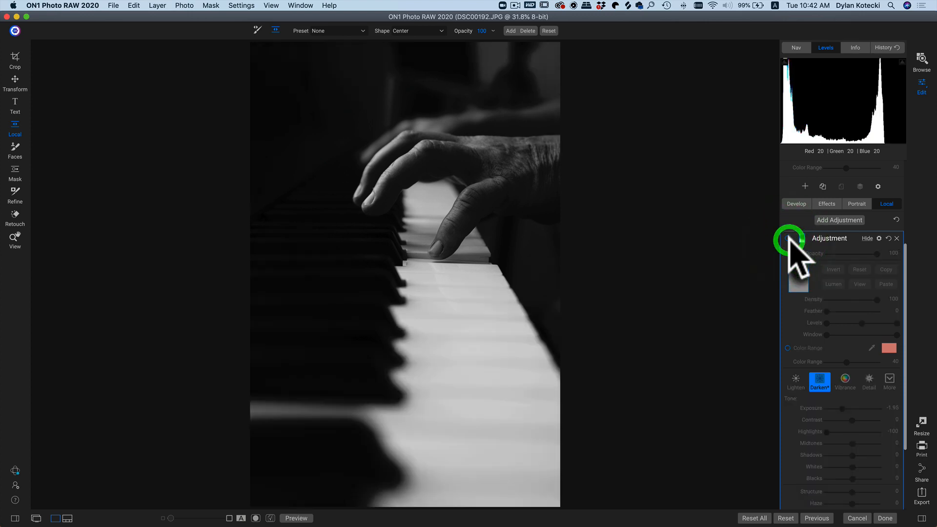
{"action": "left_click", "coordinate": [787, 238]}
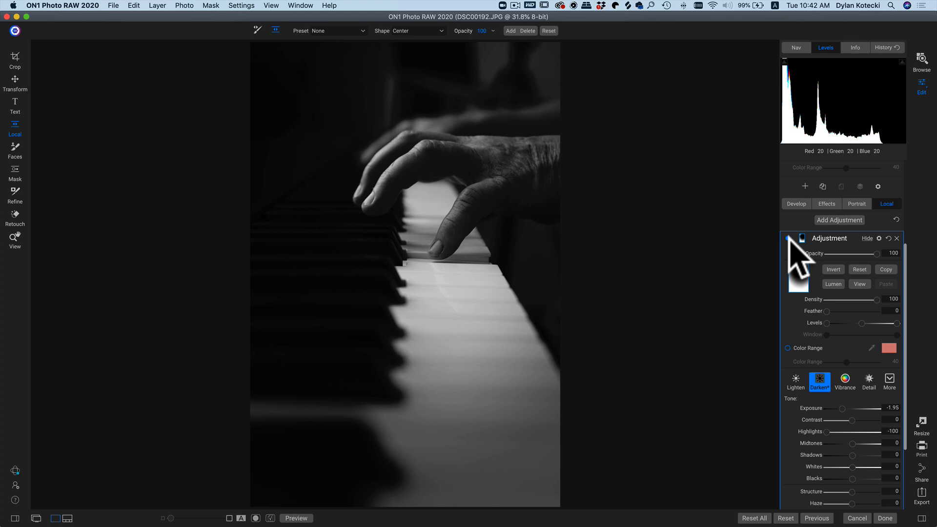
Step: Try the Vignette preset on the local adjustment's gradient mask and add a second gradient at the photo's upper-left corner
{"action": "left_click", "coordinate": [361, 31]}
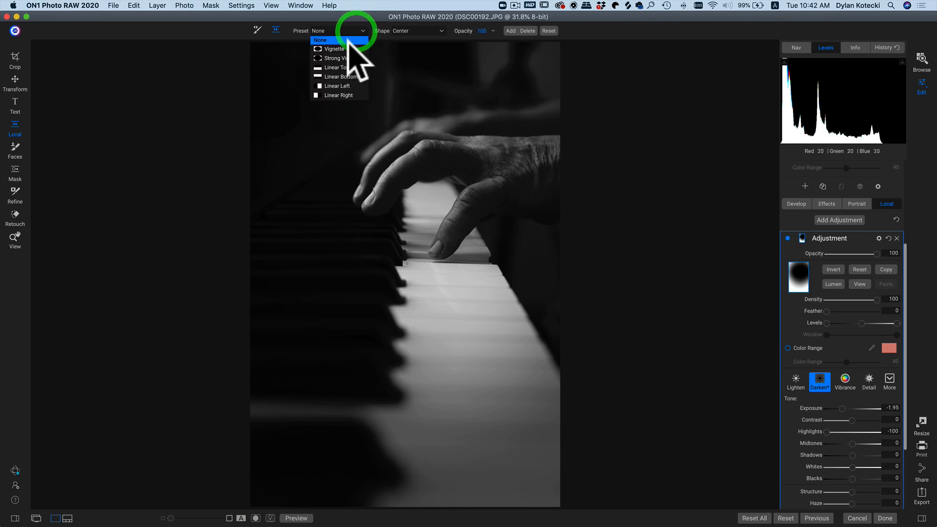
{"action": "left_click", "coordinate": [349, 50]}
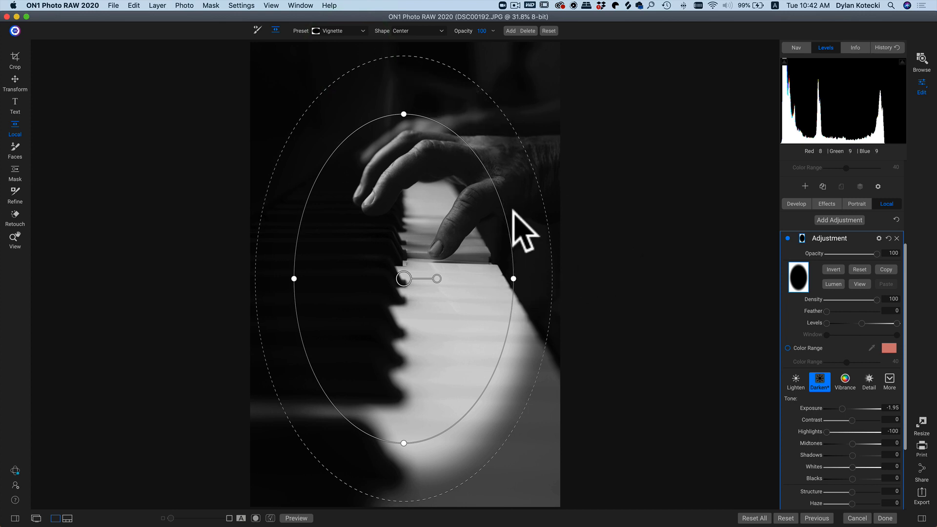
{"action": "left_click", "coordinate": [437, 32]}
{"action": "left_click", "coordinate": [268, 53]}
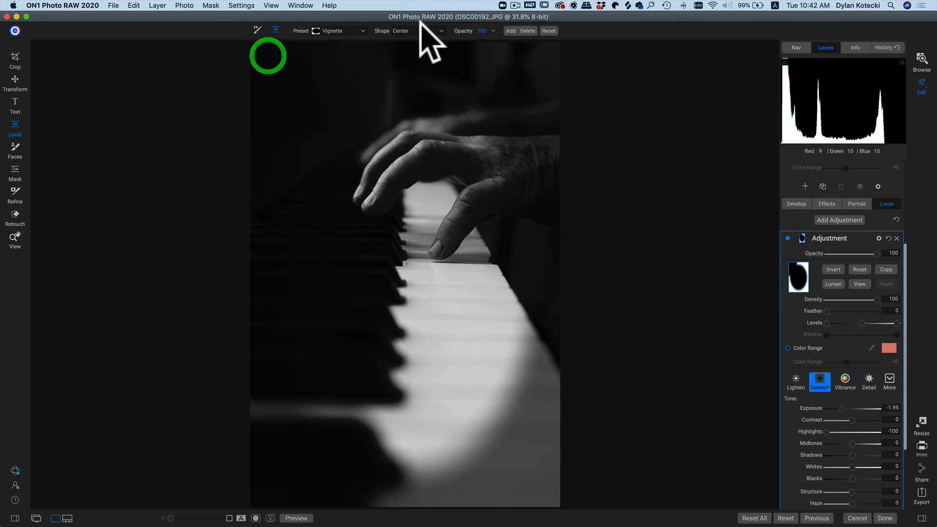
{"action": "left_click", "coordinate": [427, 30]}
{"action": "left_click", "coordinate": [527, 31]}
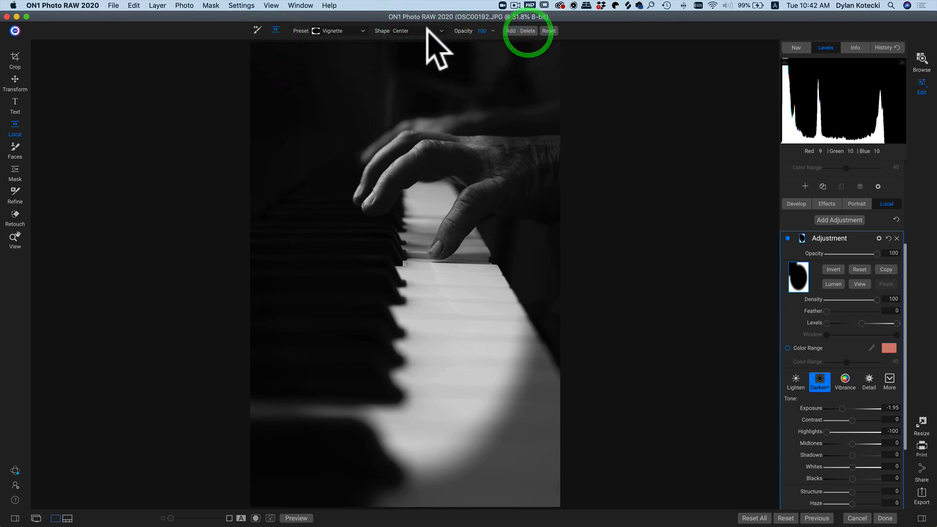
{"action": "left_click", "coordinate": [421, 32]}
{"action": "left_click", "coordinate": [451, 39]}
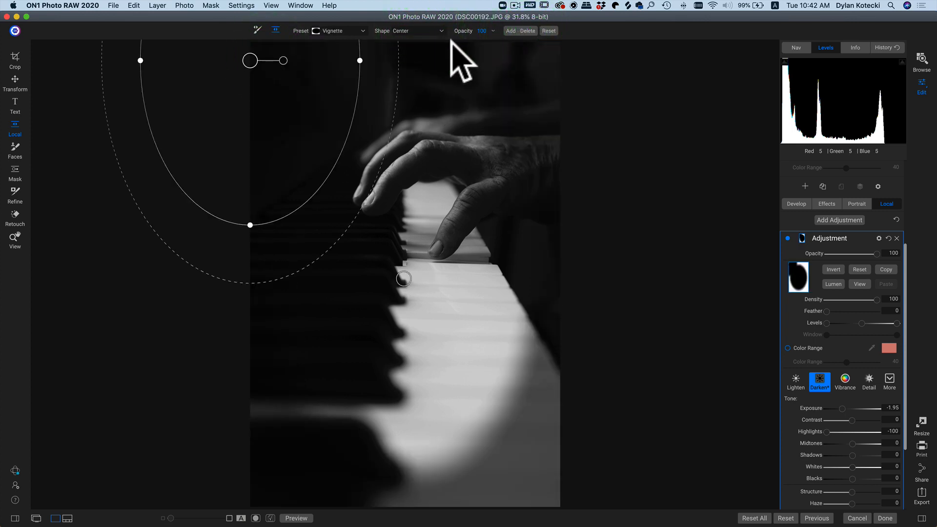
Step: Undo the Vignette preset and the extra gradients, back to the tilted oval around the hand
{"action": "left_click", "coordinate": [628, 102]}
{"action": "key", "text": "super+z"}
{"action": "key", "text": "super+z"}
{"action": "key", "text": "super+z"}
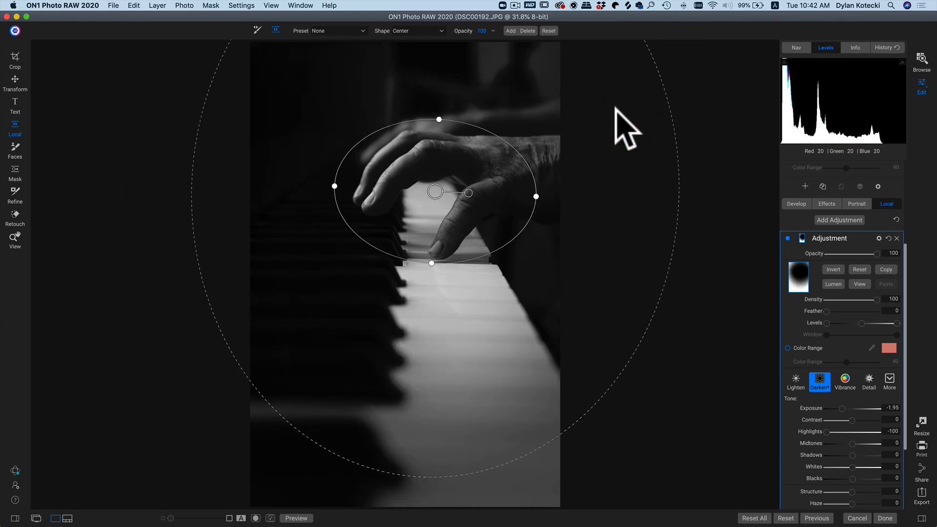
Step: Delete the oval gradient from the mask and place a new Center-shaped gradient over the back of the hand
{"action": "left_click", "coordinate": [527, 30]}
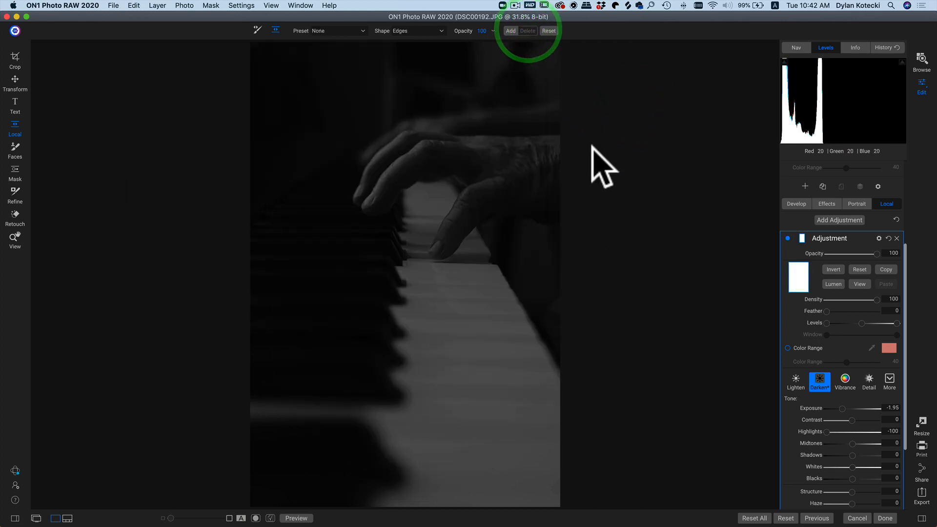
{"action": "left_click", "coordinate": [409, 31]}
{"action": "left_click", "coordinate": [404, 42]}
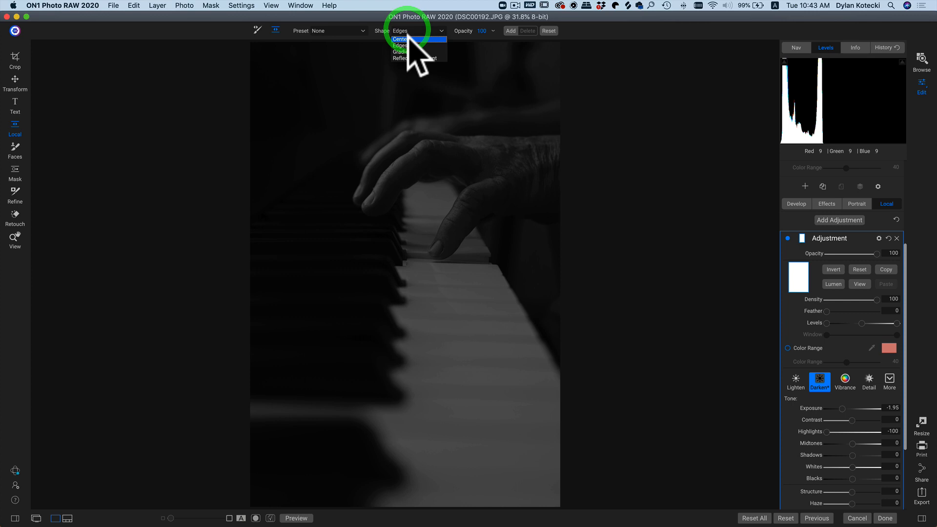
{"action": "left_click", "coordinate": [439, 148]}
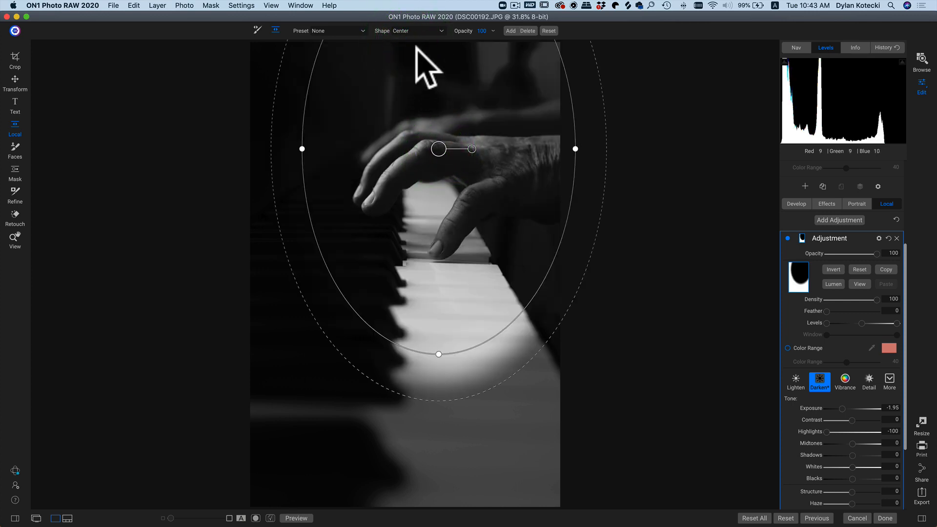
{"action": "left_click", "coordinate": [336, 30]}
{"action": "left_click", "coordinate": [426, 35]}
{"action": "left_click", "coordinate": [429, 29]}
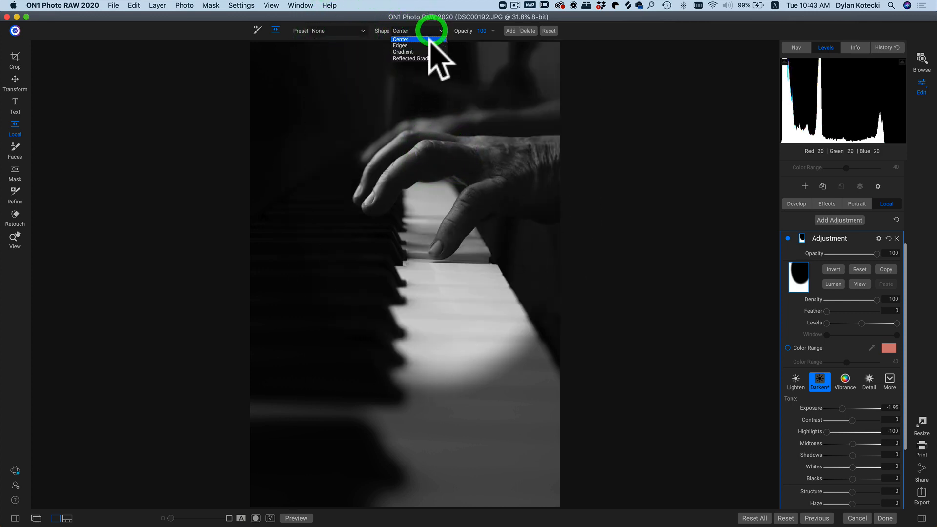
{"action": "left_click", "coordinate": [429, 47]}
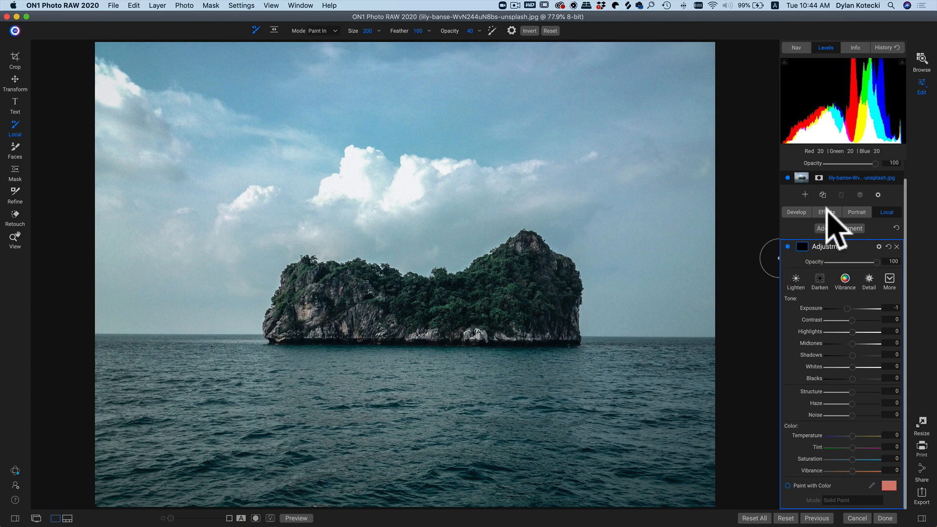
Step: Add the dark cloudy sky Skies47.jpg from the Skies textures as a new layer above the island photo
{"action": "left_click", "coordinate": [805, 196]}
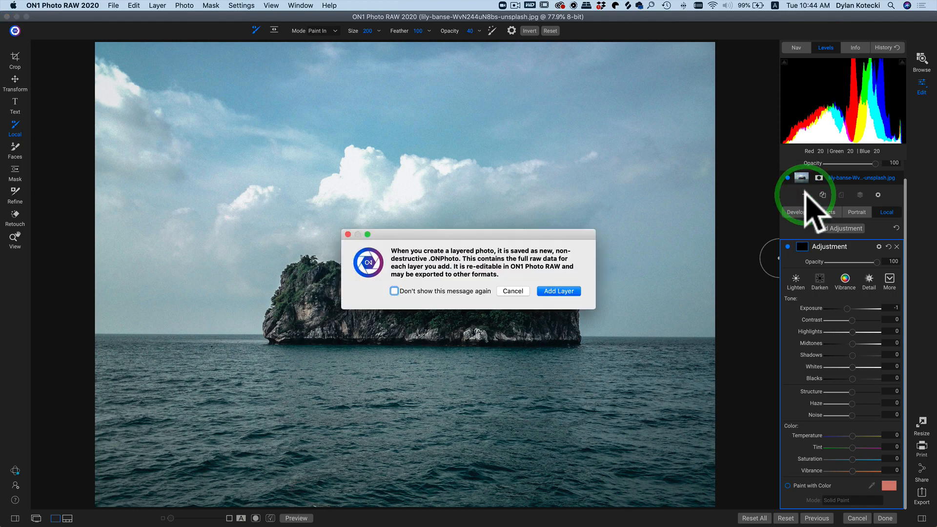
{"action": "left_click", "coordinate": [556, 291]}
{"action": "scroll", "coordinate": [581, 271], "scroll_direction": "down", "scroll_amount": 3}
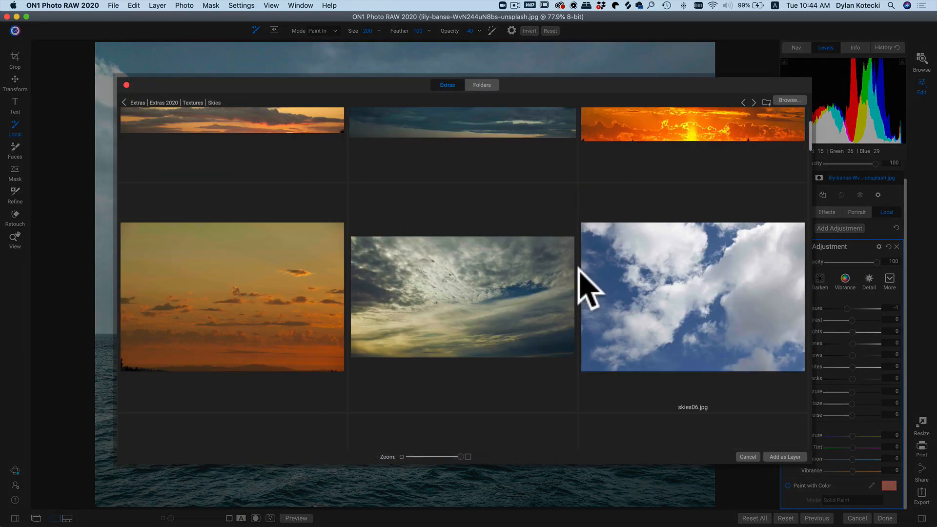
{"action": "scroll", "coordinate": [579, 267], "scroll_direction": "down", "scroll_amount": 10}
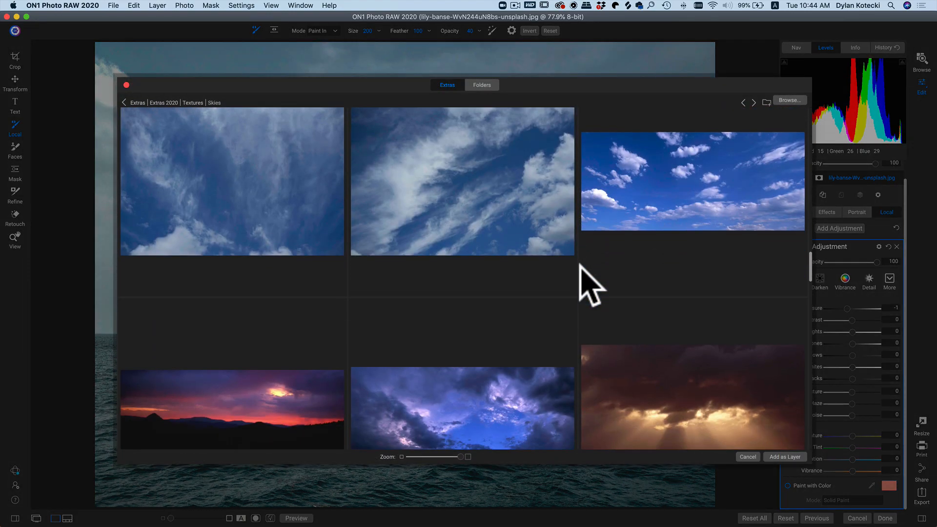
{"action": "scroll", "coordinate": [606, 230], "scroll_direction": "up", "scroll_amount": 10}
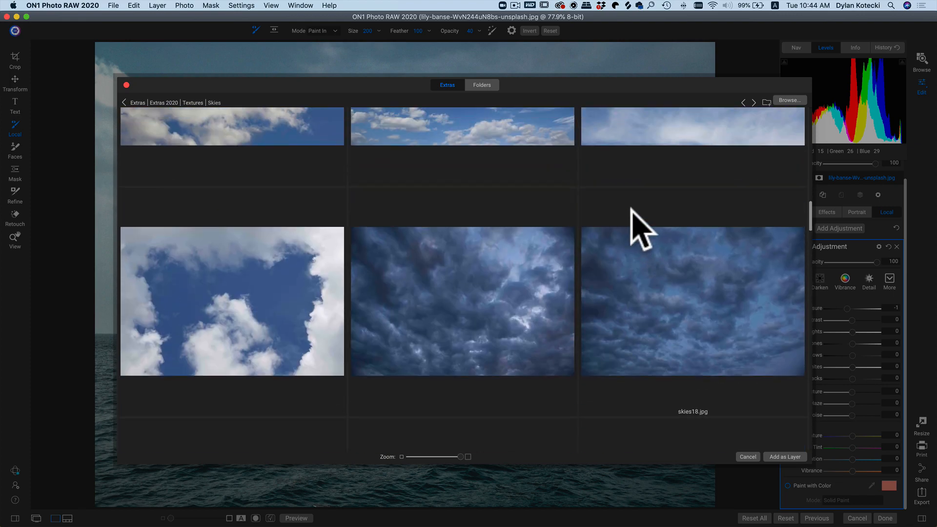
{"action": "scroll", "coordinate": [536, 214], "scroll_direction": "up", "scroll_amount": 2}
{"action": "scroll", "coordinate": [534, 210], "scroll_direction": "down", "scroll_amount": 10}
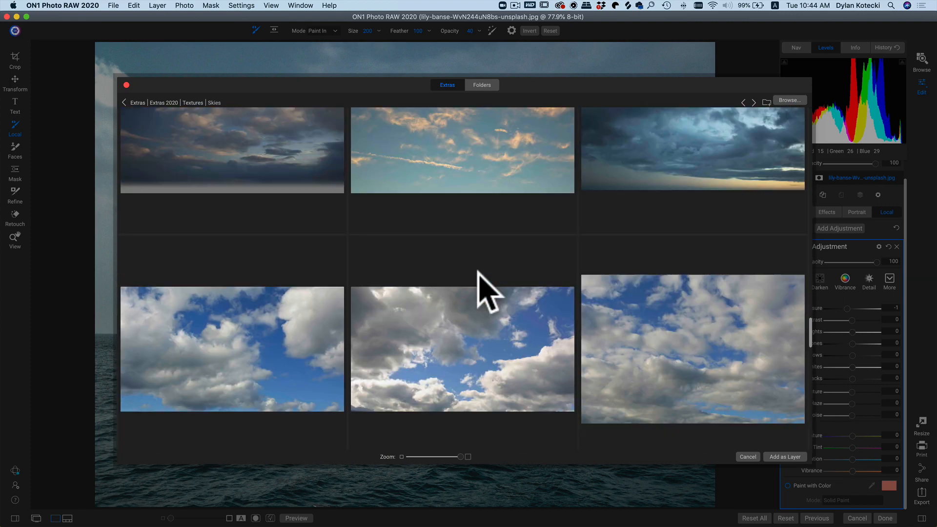
{"action": "scroll", "coordinate": [487, 288], "scroll_direction": "down", "scroll_amount": 10}
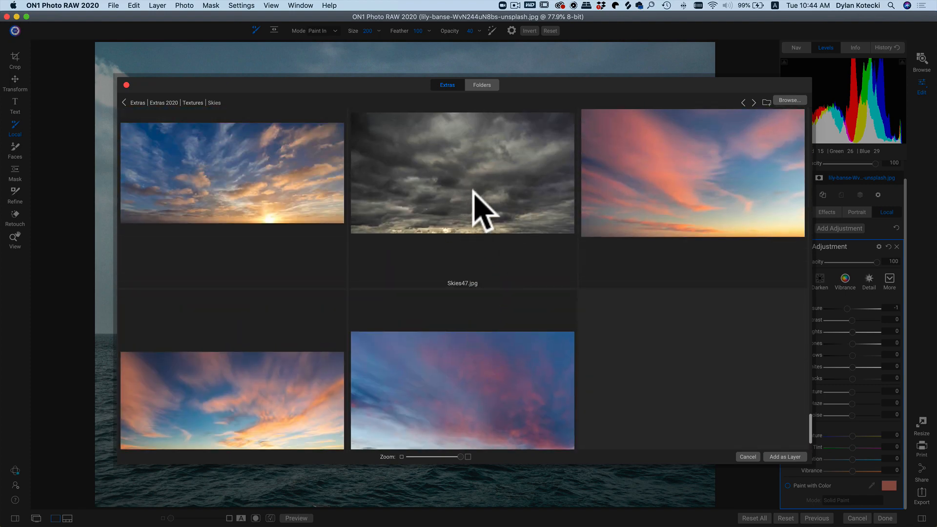
{"action": "left_click", "coordinate": [475, 207]}
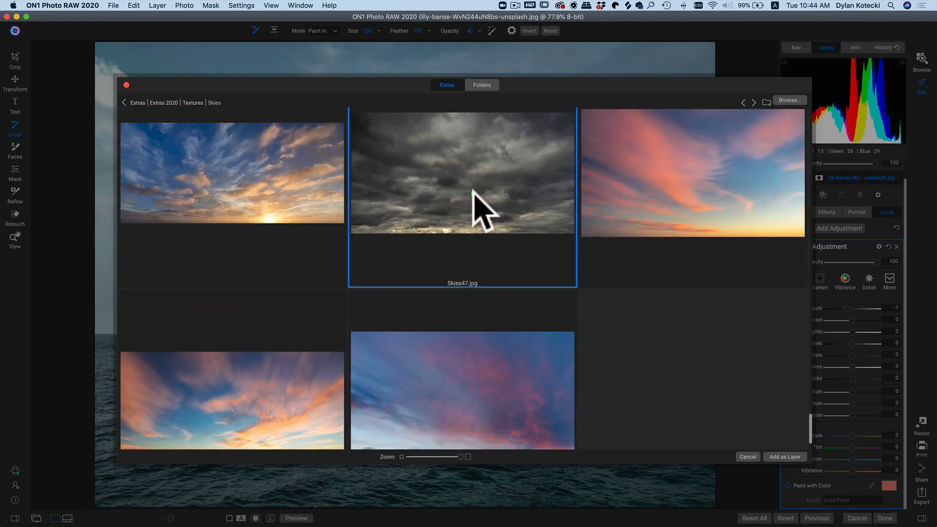
{"action": "double_click", "coordinate": [505, 205]}
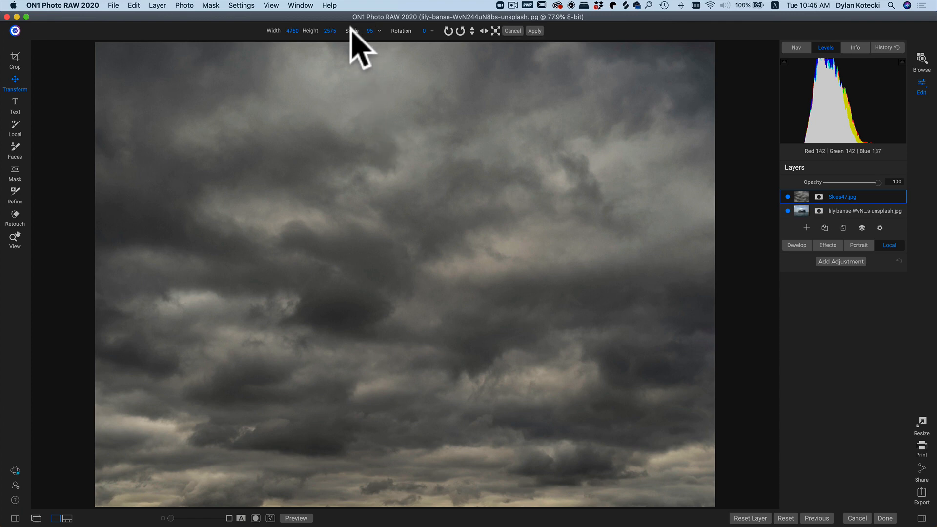
Step: Scale the Skies47.jpg layer to 70 and position it so its lower edge meets the sea horizon
{"action": "left_click_drag", "start_coordinate": [348, 30], "coordinate": [337, 29]}
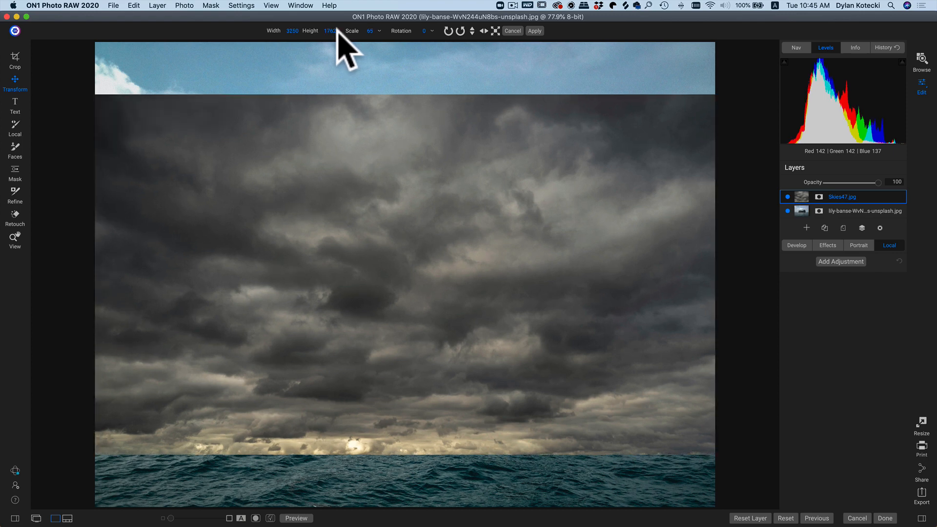
{"action": "left_click", "coordinate": [337, 29]}
{"action": "left_click", "coordinate": [352, 31]}
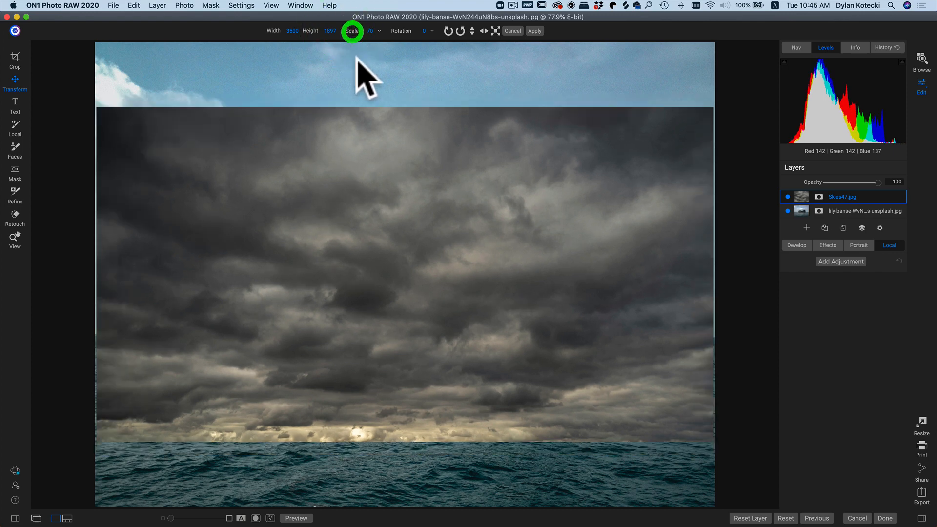
{"action": "mouse_move", "coordinate": [489, 218]}
{"action": "left_mouse_down"}
{"action": "mouse_move", "coordinate": [512, 226]}
{"action": "mouse_move", "coordinate": [520, 173]}
{"action": "mouse_move", "coordinate": [535, 211]}
{"action": "mouse_move", "coordinate": [560, 203]}
{"action": "mouse_move", "coordinate": [561, 178]}
{"action": "mouse_move", "coordinate": [542, 183]}
{"action": "mouse_move", "coordinate": [538, 208]}
{"action": "left_mouse_up"}
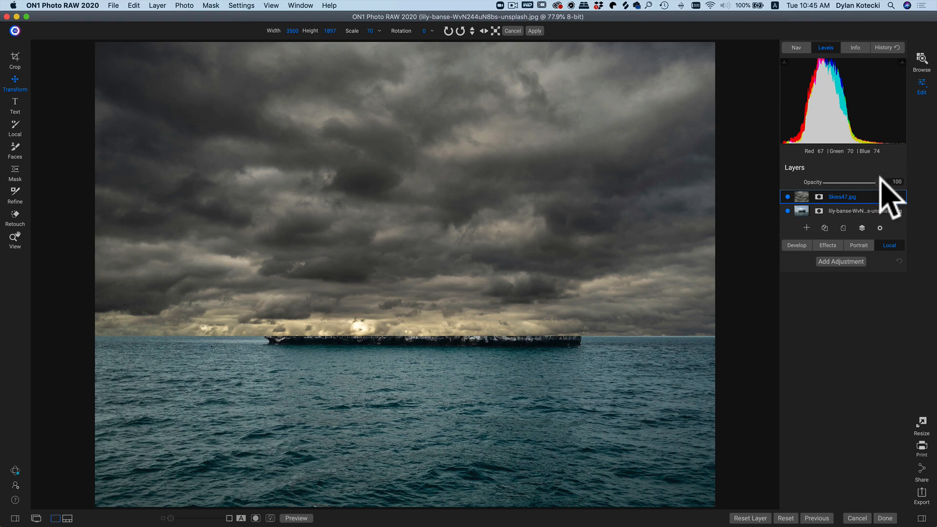
Step: Lower the Skies47.jpg layer's opacity to 45
{"action": "left_click_drag", "start_coordinate": [880, 179], "coordinate": [849, 179]}
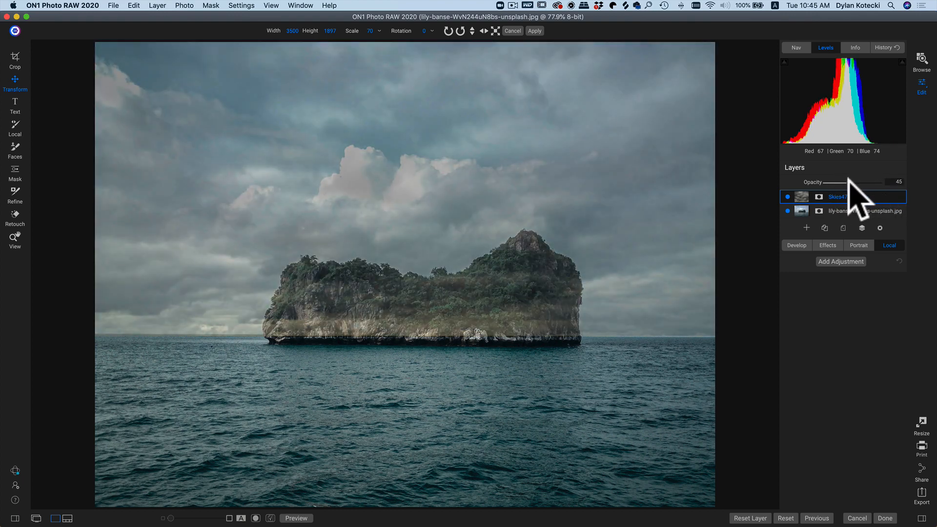
Step: Restore the Skies47.jpg layer's opacity to 100 and move it below the island photo layer
{"action": "left_click", "coordinate": [502, 224]}
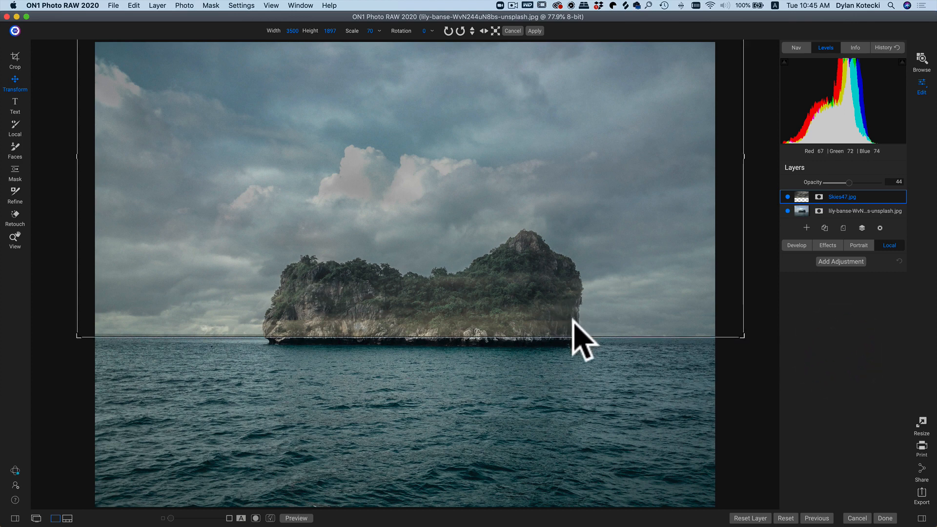
{"action": "left_click_drag", "start_coordinate": [613, 289], "coordinate": [616, 291]}
{"action": "left_click", "coordinate": [810, 411]}
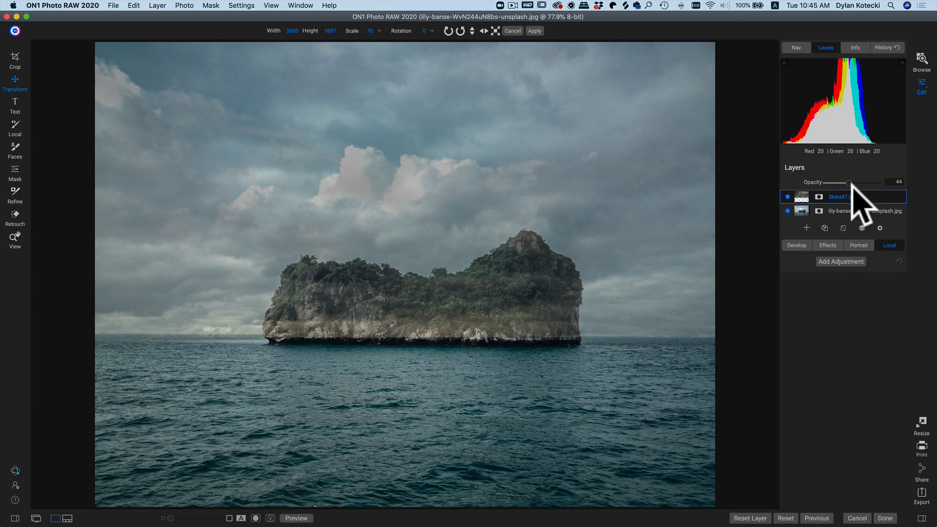
{"action": "left_click_drag", "start_coordinate": [850, 183], "coordinate": [924, 195]}
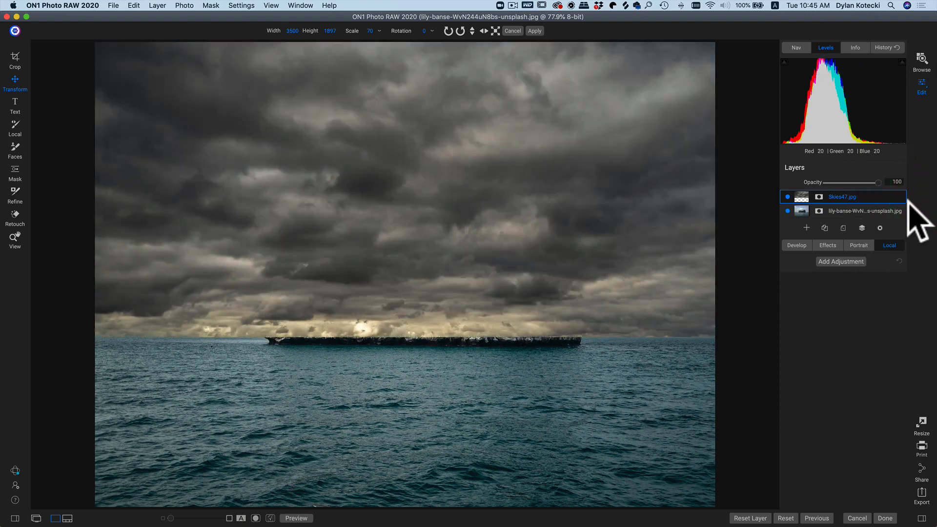
{"action": "mouse_move", "coordinate": [855, 196]}
{"action": "left_mouse_down"}
{"action": "mouse_move", "coordinate": [857, 219]}
{"action": "mouse_move", "coordinate": [851, 209]}
{"action": "left_mouse_up"}
Step: Rename the island photo layer "base layer" and the Skies47.jpg layer "sky"
{"action": "double_click", "coordinate": [849, 196]}
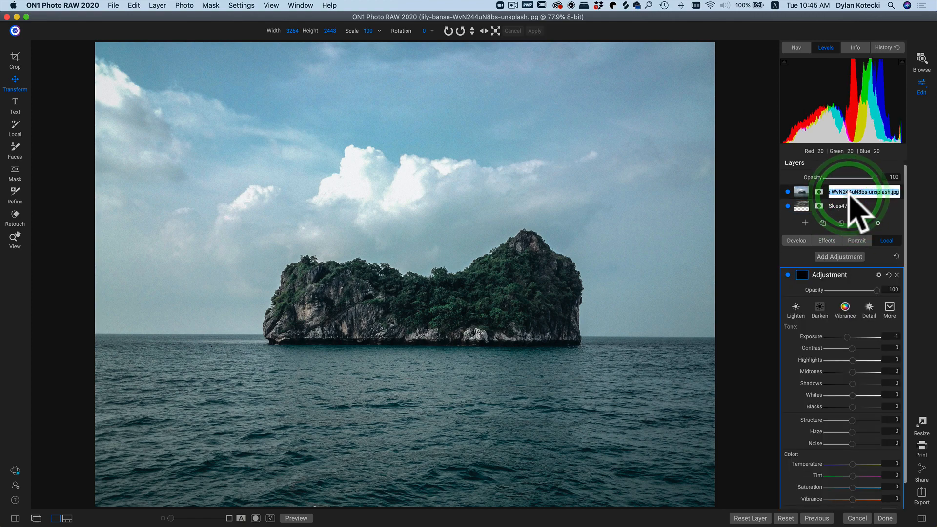
{"action": "type", "text": "base layer"}
{"action": "key", "text": "Return"}
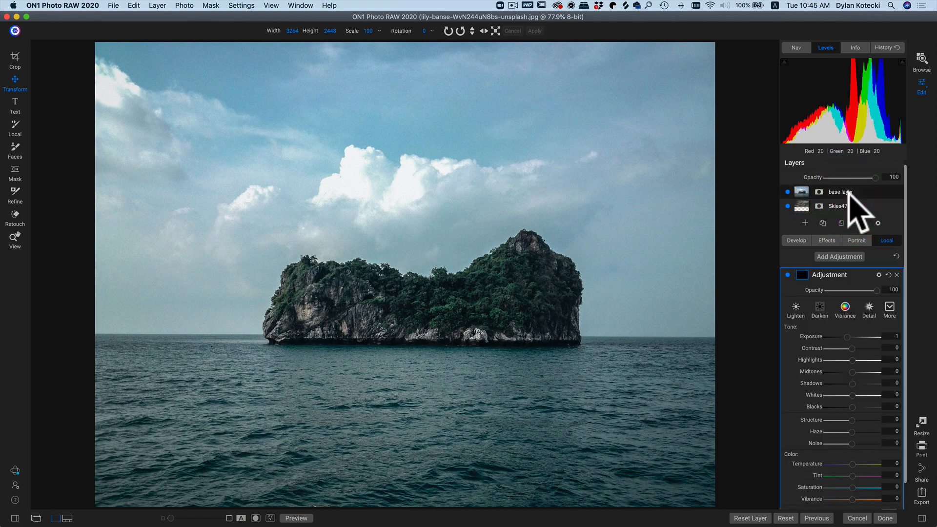
{"action": "double_click", "coordinate": [835, 205]}
{"action": "type", "text": "sky"}
{"action": "key", "text": "Return"}
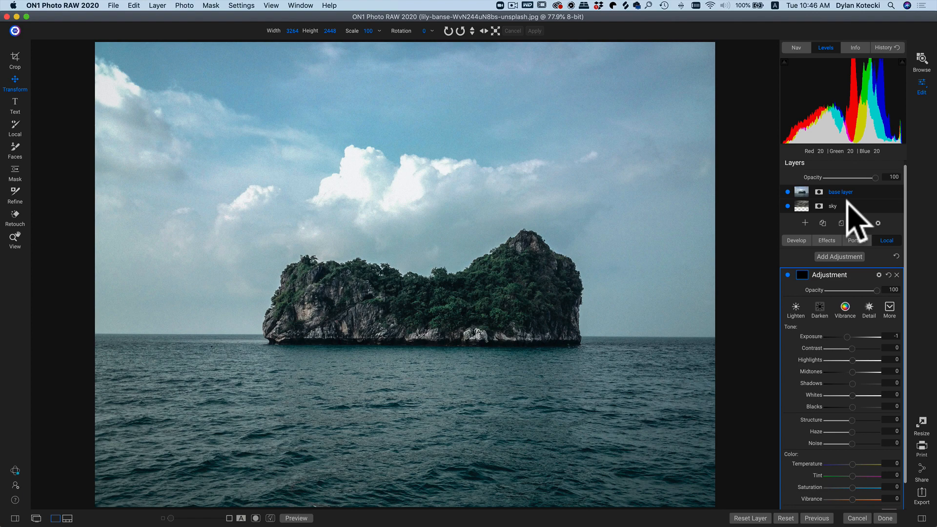
Step: Mask the base layer with a Linear Top gradient centred on the sea horizon
{"action": "left_click", "coordinate": [818, 192]}
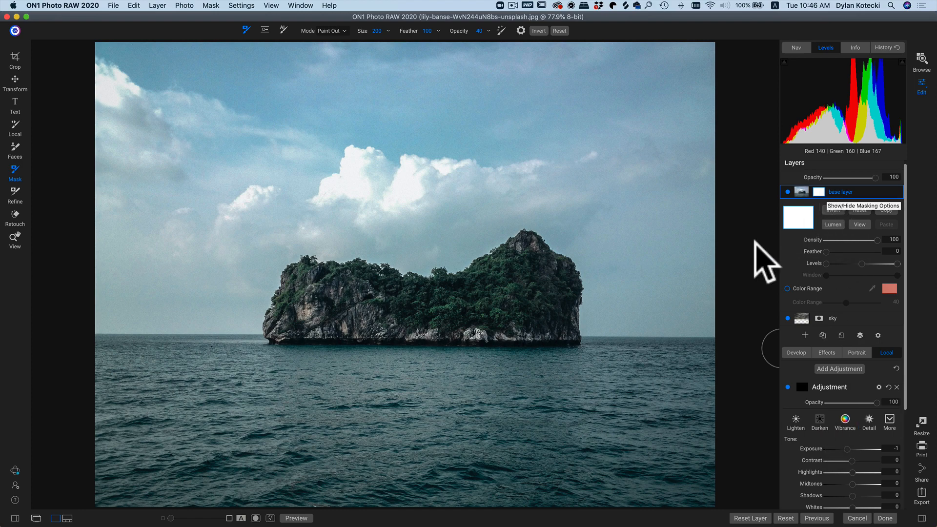
{"action": "key", "text": "shift+b"}
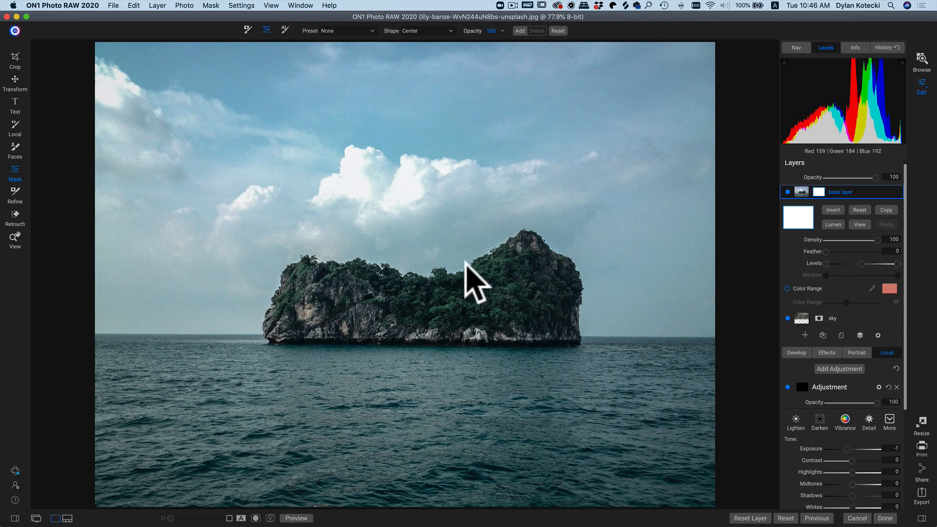
{"action": "left_click", "coordinate": [370, 30]}
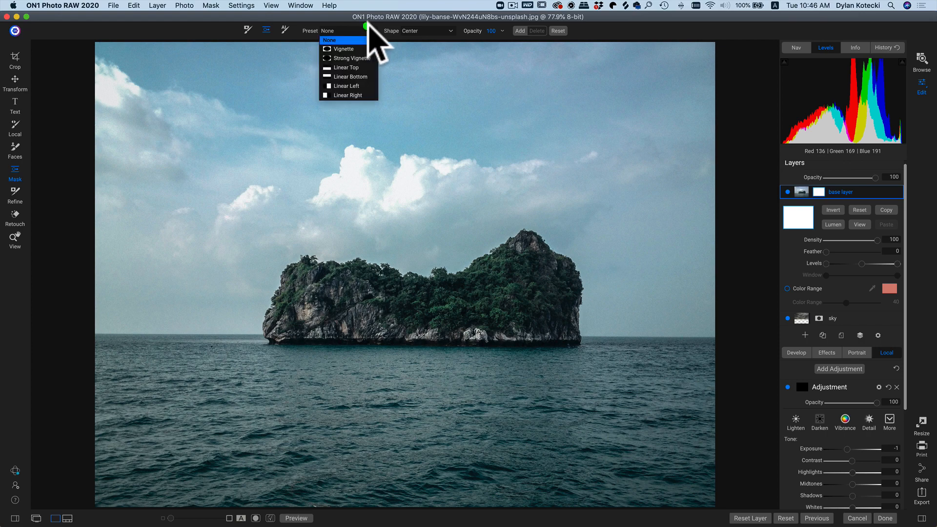
{"action": "left_click", "coordinate": [347, 68]}
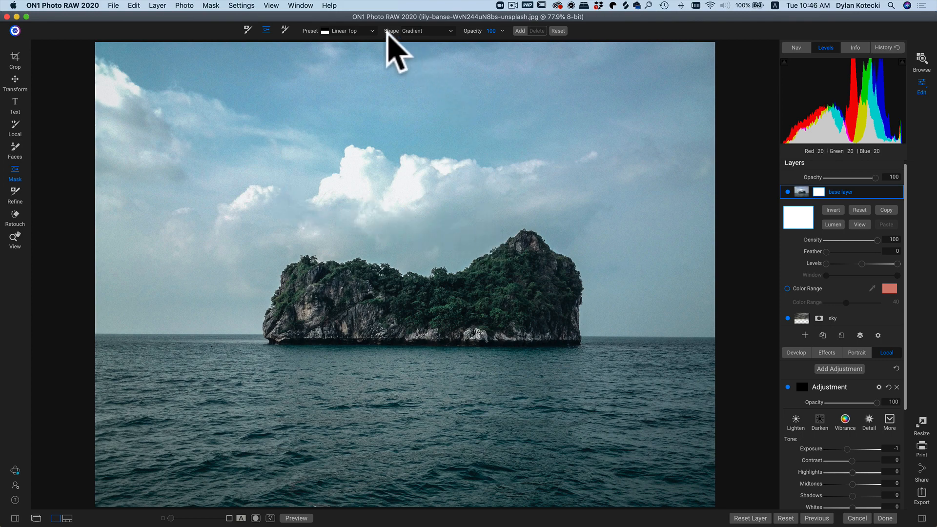
{"action": "left_click", "coordinate": [360, 30]}
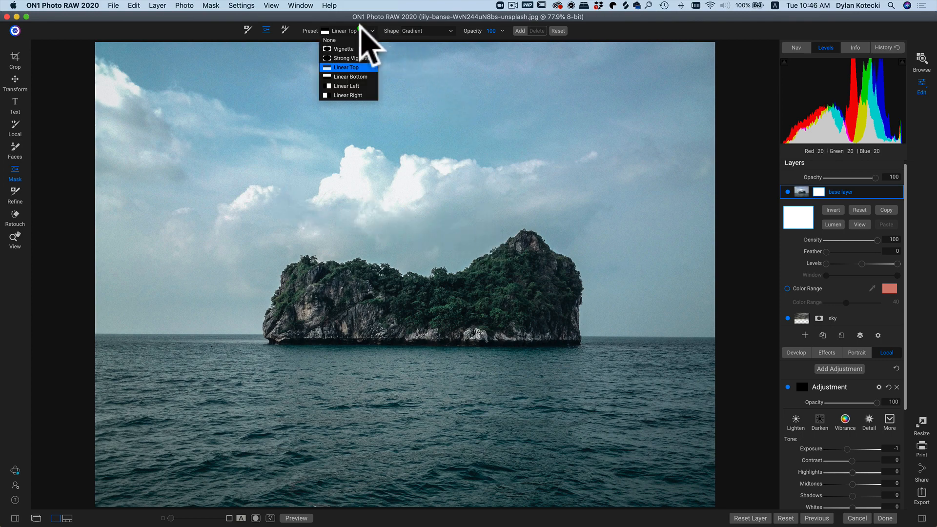
{"action": "left_click", "coordinate": [336, 67]}
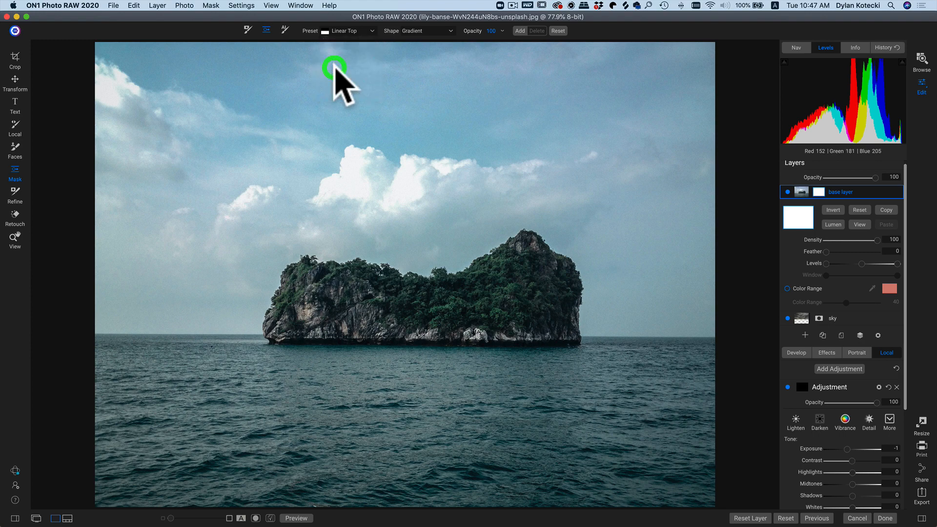
{"action": "left_click", "coordinate": [391, 333]}
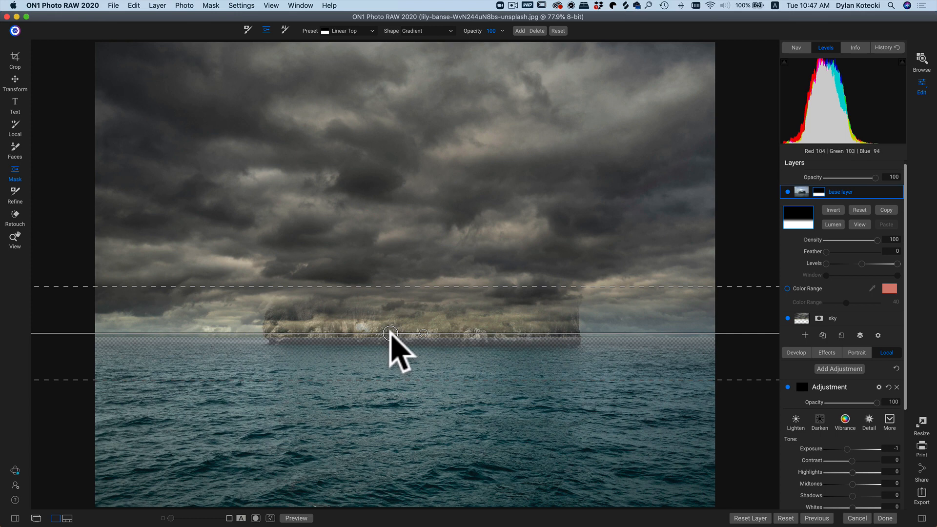
Step: Narrow the gradient mask's transition band and align its centre line with the horizon
{"action": "left_click_drag", "start_coordinate": [391, 333], "coordinate": [393, 331]}
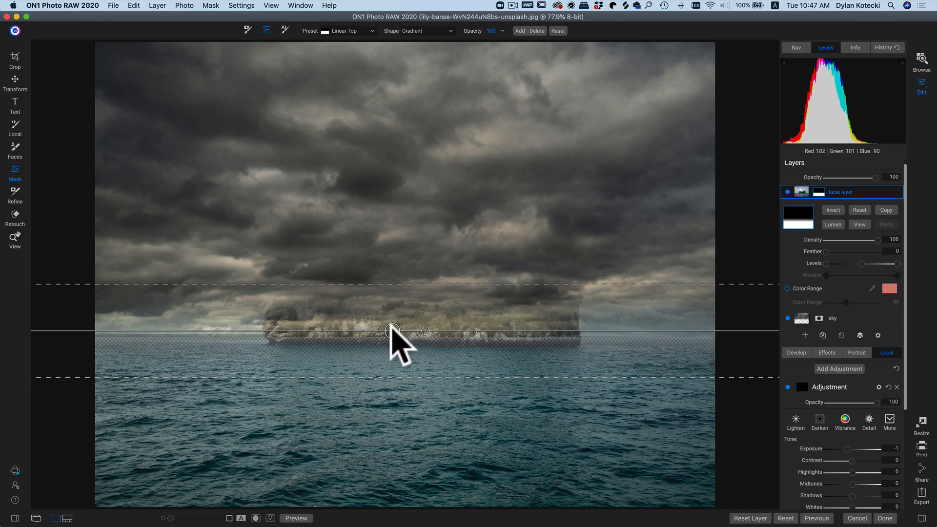
{"action": "left_click_drag", "start_coordinate": [392, 330], "coordinate": [391, 329]}
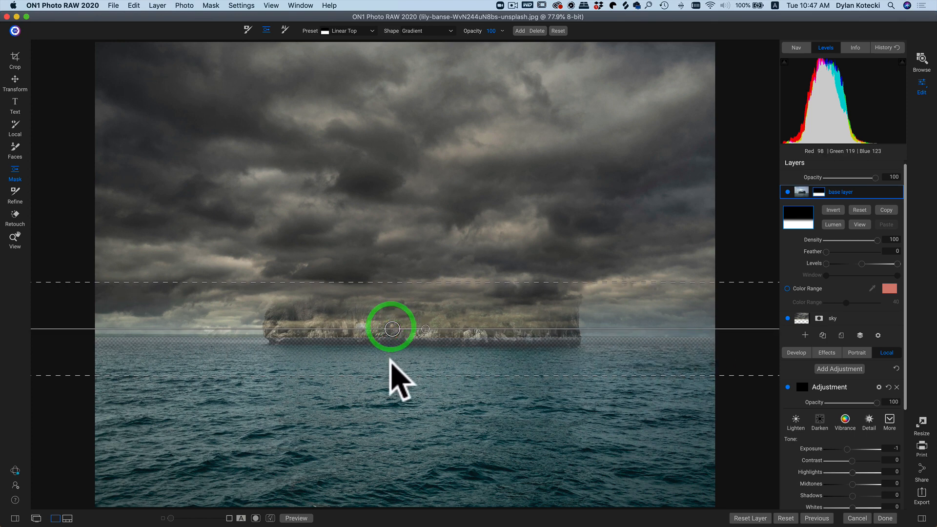
{"action": "left_click_drag", "start_coordinate": [394, 367], "coordinate": [393, 333]}
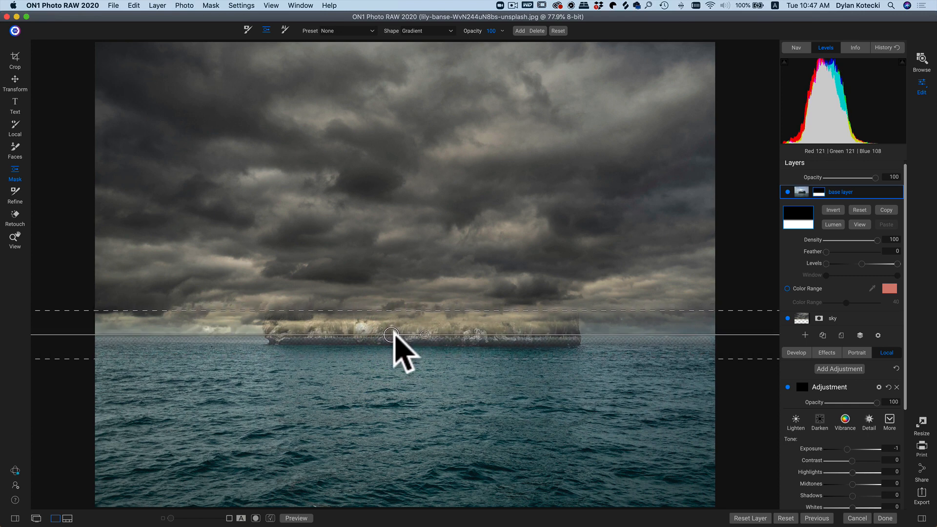
{"action": "left_click", "coordinate": [516, 372]}
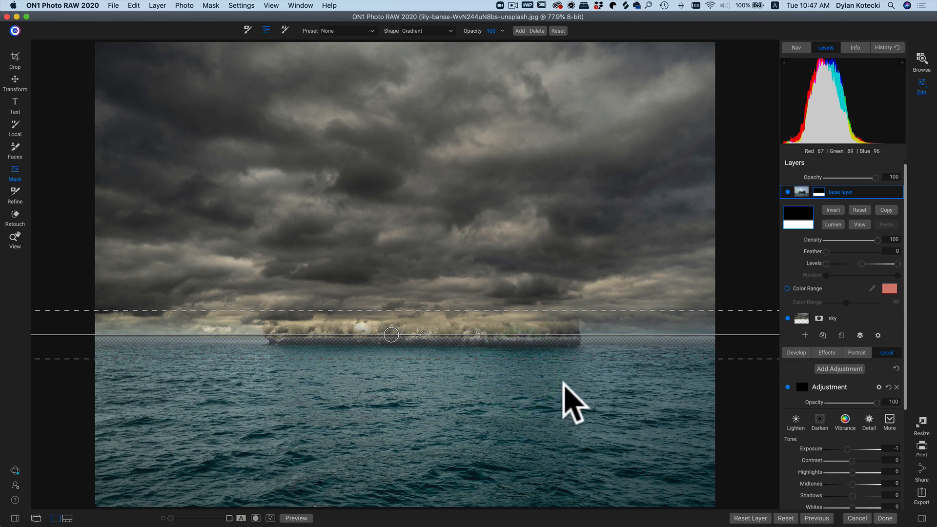
Step: Set up the masking brush in Paint In mode with opacity 100 and size 125
{"action": "left_click", "coordinate": [8, 168]}
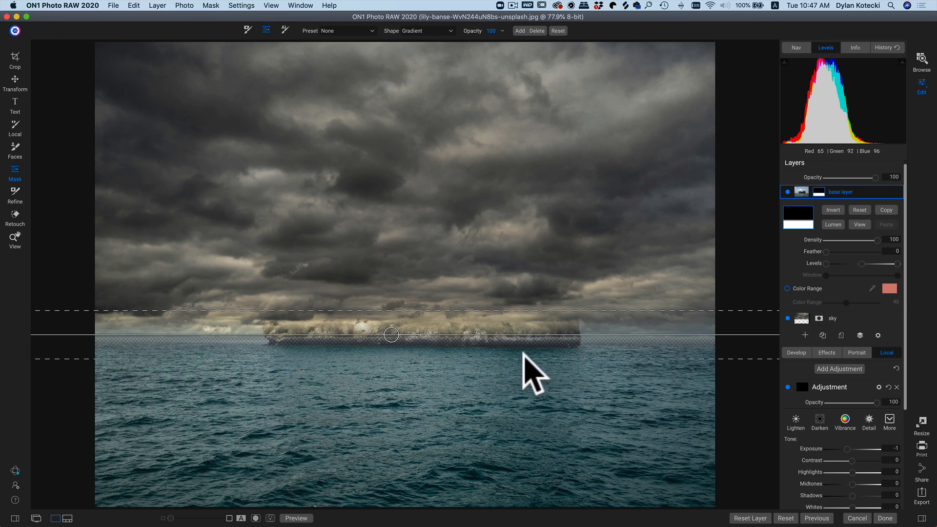
{"action": "key", "text": "b"}
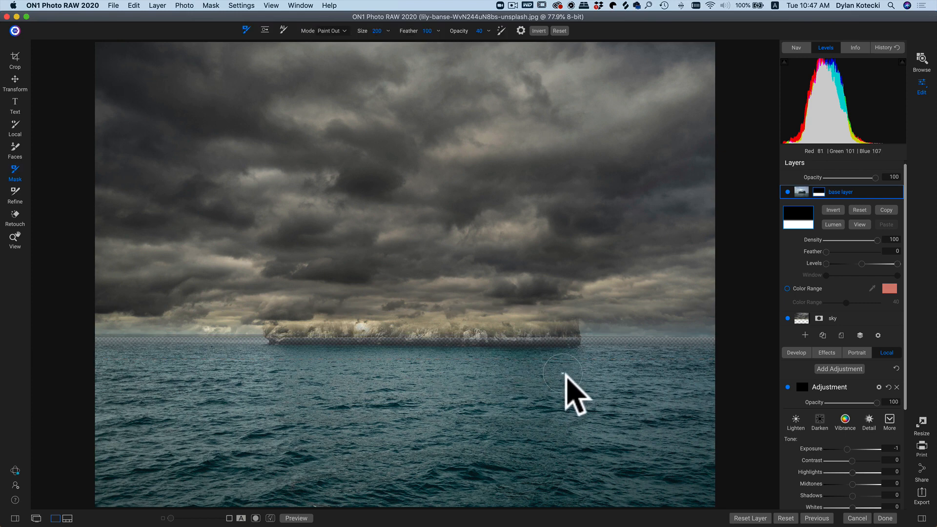
{"action": "key", "text": "bracketright"}
{"action": "key", "text": "bracketleft"}
{"action": "key", "text": "bracketleft"}
{"action": "key", "text": "bracketleft"}
{"action": "key", "text": "bracketright"}
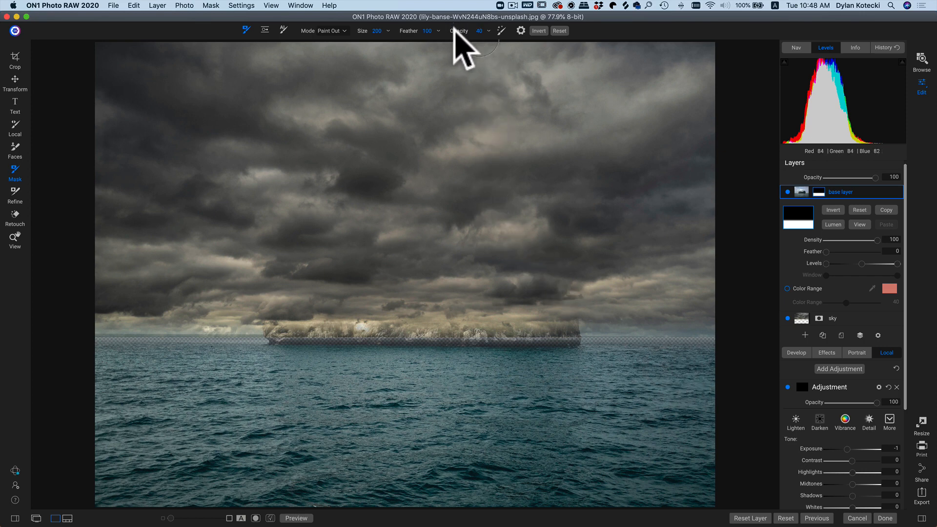
{"action": "left_click_drag", "start_coordinate": [453, 29], "coordinate": [583, 35]}
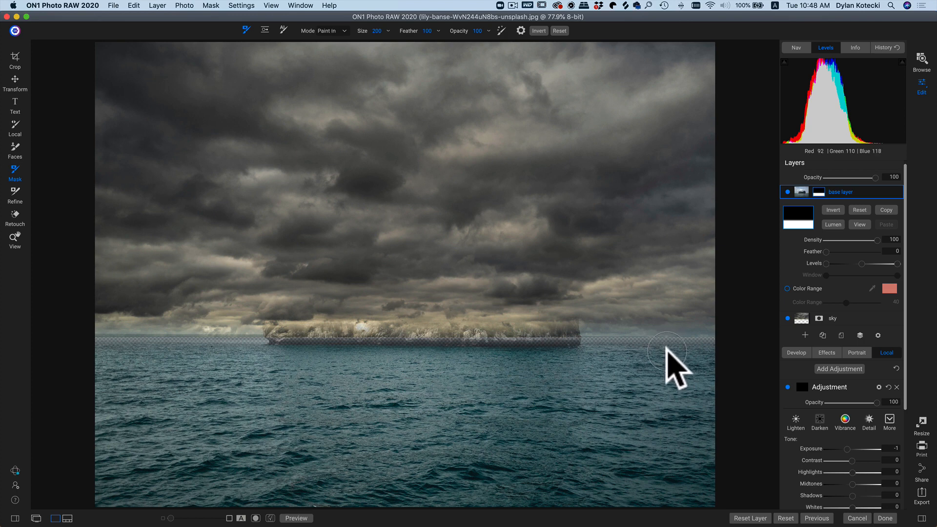
{"action": "key", "text": "bracketleft"}
{"action": "key", "text": "bracketleft"}
{"action": "key", "text": "bracketleft"}
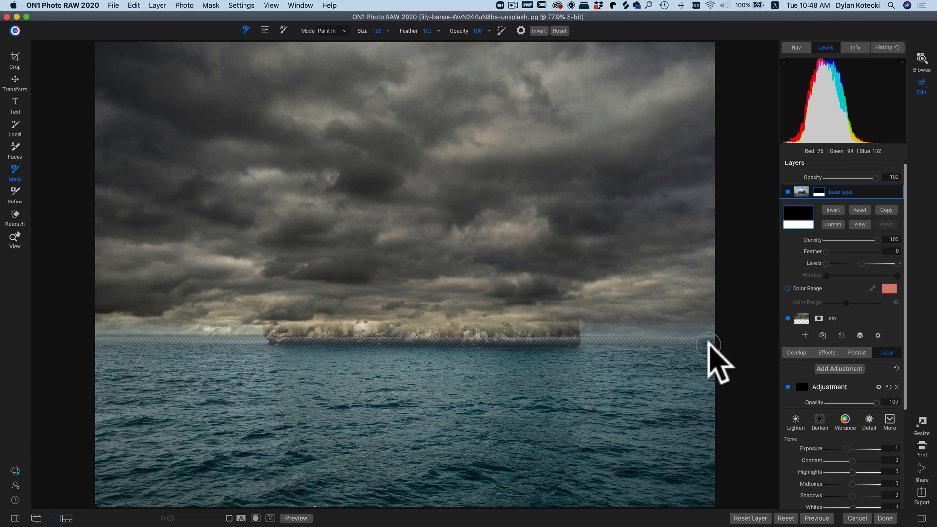
Step: Paint the sea just below the horizon back in with a straight stroke across the full width of the photo
{"action": "left_click", "coordinate": [93, 348], "text": "shift"}
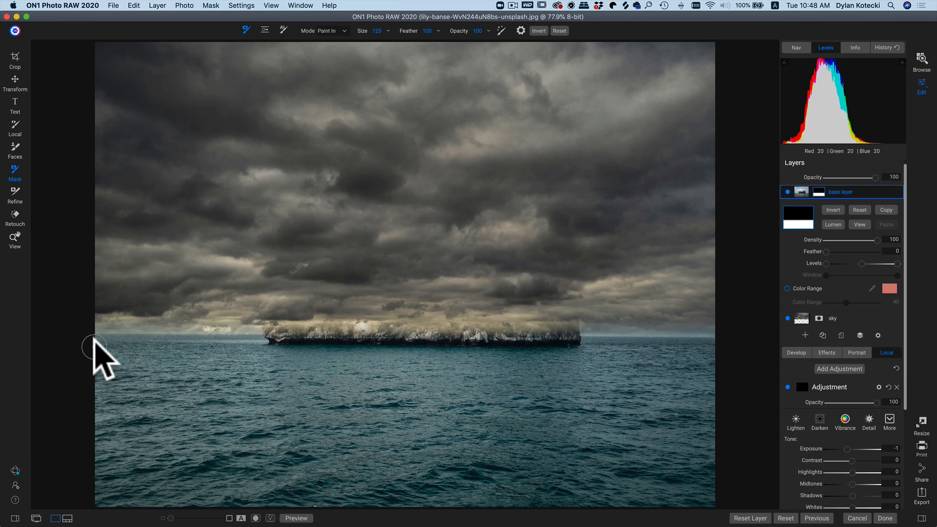
{"action": "left_click", "coordinate": [94, 339]}
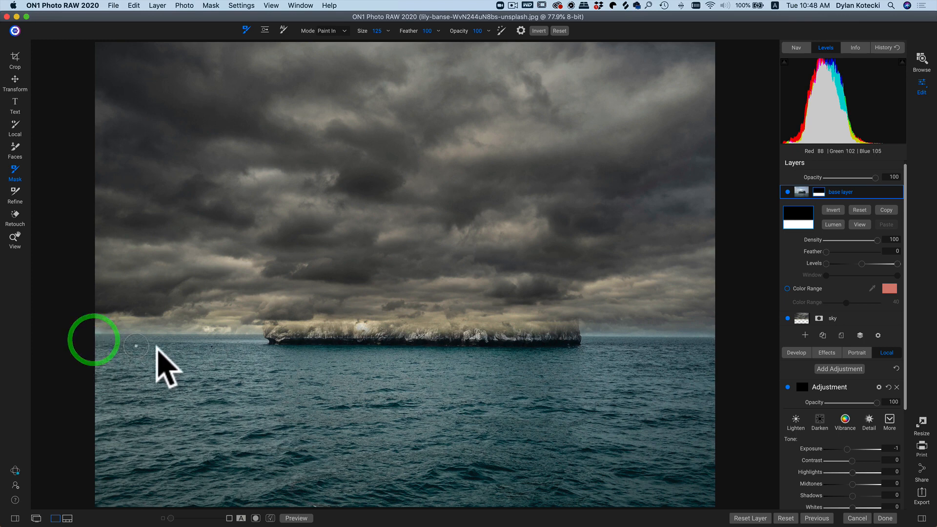
{"action": "left_click", "coordinate": [579, 344]}
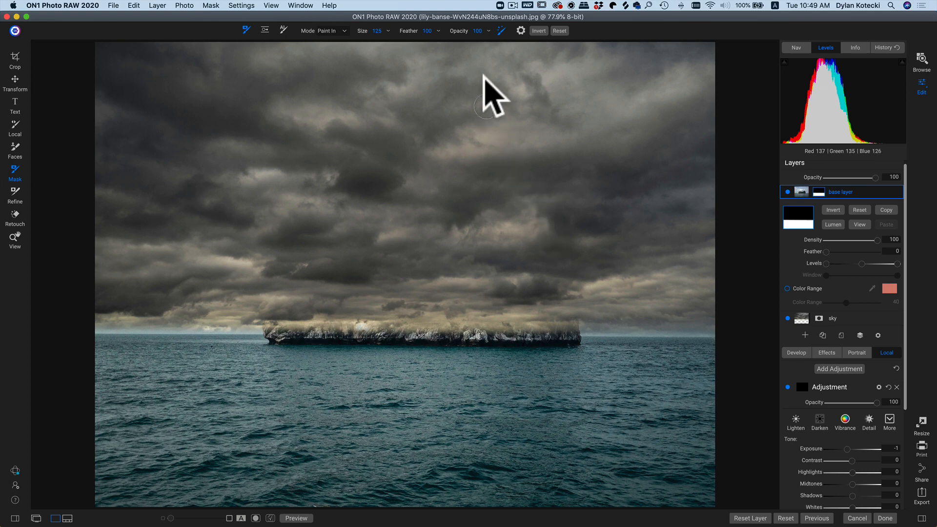
Step: Use Perfect Brush for the masking brush, check its settings and enlarge the brush to size 250
{"action": "left_click", "coordinate": [521, 31]}
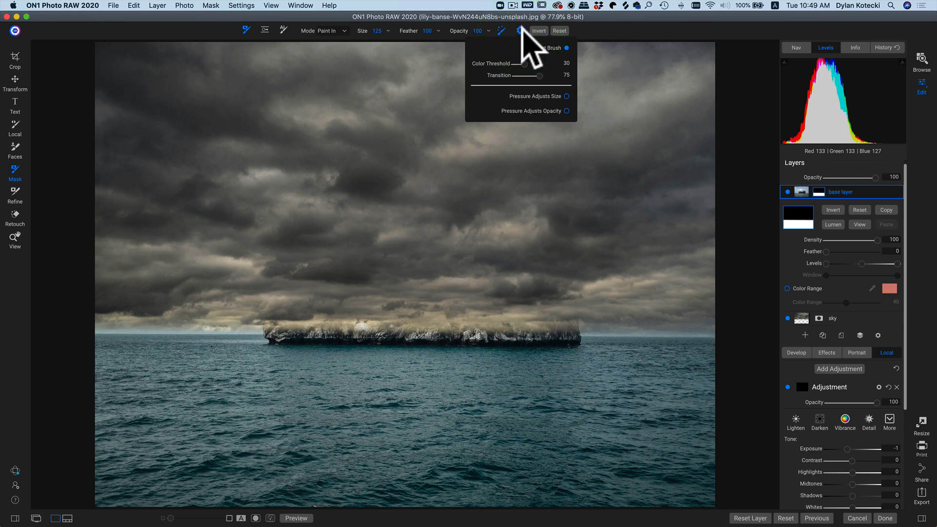
{"action": "left_click", "coordinate": [520, 30]}
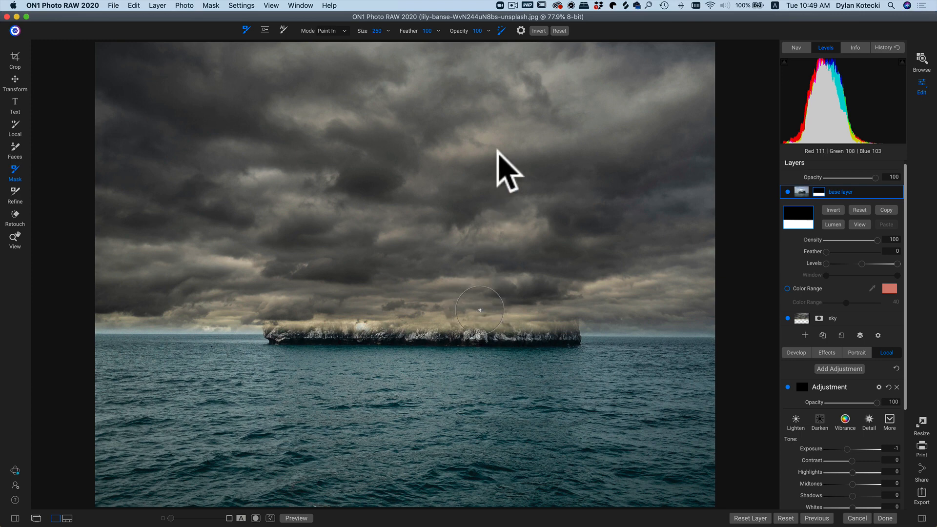
{"action": "left_click", "coordinate": [520, 31]}
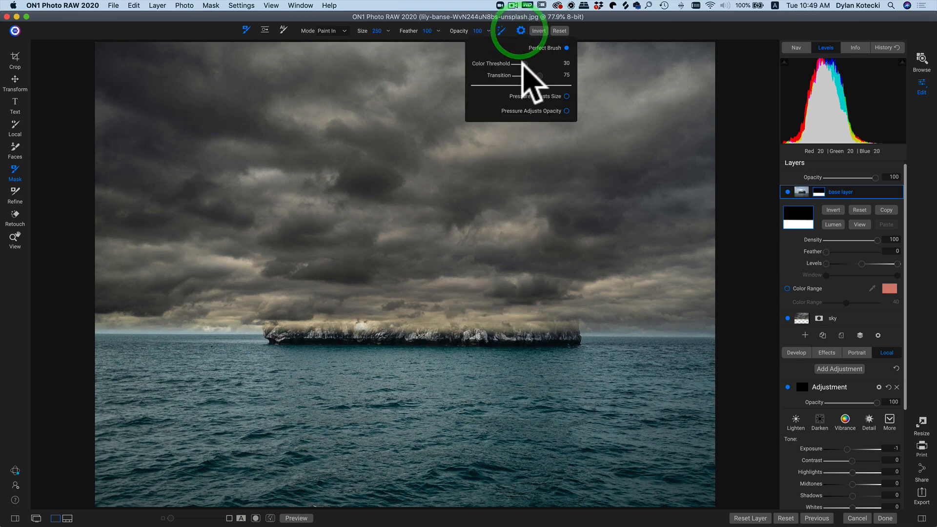
{"action": "left_click", "coordinate": [602, 30]}
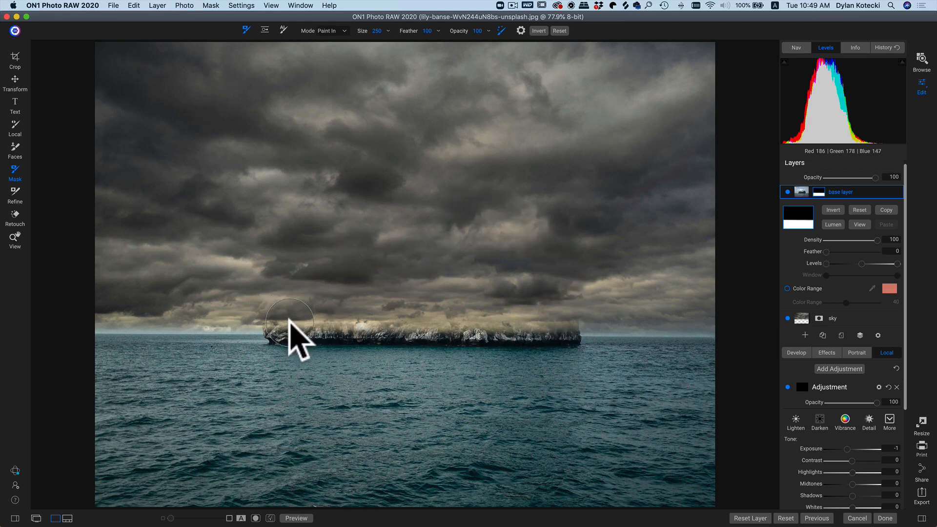
Step: Paint the whole island back into the base layer's mask, covering its cliffs, treetops and peak
{"action": "mouse_move", "coordinate": [288, 318]}
{"action": "left_mouse_down"}
{"action": "mouse_move", "coordinate": [430, 333]}
{"action": "mouse_move", "coordinate": [499, 320]}
{"action": "mouse_move", "coordinate": [359, 307]}
{"action": "mouse_move", "coordinate": [368, 298]}
{"action": "mouse_move", "coordinate": [543, 318]}
{"action": "mouse_move", "coordinate": [546, 301]}
{"action": "mouse_move", "coordinate": [550, 319]}
{"action": "mouse_move", "coordinate": [561, 316]}
{"action": "mouse_move", "coordinate": [542, 279]}
{"action": "mouse_move", "coordinate": [394, 286]}
{"action": "mouse_move", "coordinate": [338, 276]}
{"action": "mouse_move", "coordinate": [295, 311]}
{"action": "mouse_move", "coordinate": [303, 276]}
{"action": "mouse_move", "coordinate": [329, 272]}
{"action": "mouse_move", "coordinate": [298, 269]}
{"action": "mouse_move", "coordinate": [275, 321]}
{"action": "mouse_move", "coordinate": [301, 302]}
{"action": "mouse_move", "coordinate": [367, 313]}
{"action": "mouse_move", "coordinate": [473, 304]}
{"action": "mouse_move", "coordinate": [483, 301]}
{"action": "mouse_move", "coordinate": [487, 271]}
{"action": "mouse_move", "coordinate": [528, 263]}
{"action": "mouse_move", "coordinate": [532, 247]}
{"action": "mouse_move", "coordinate": [566, 296]}
{"action": "left_mouse_up"}
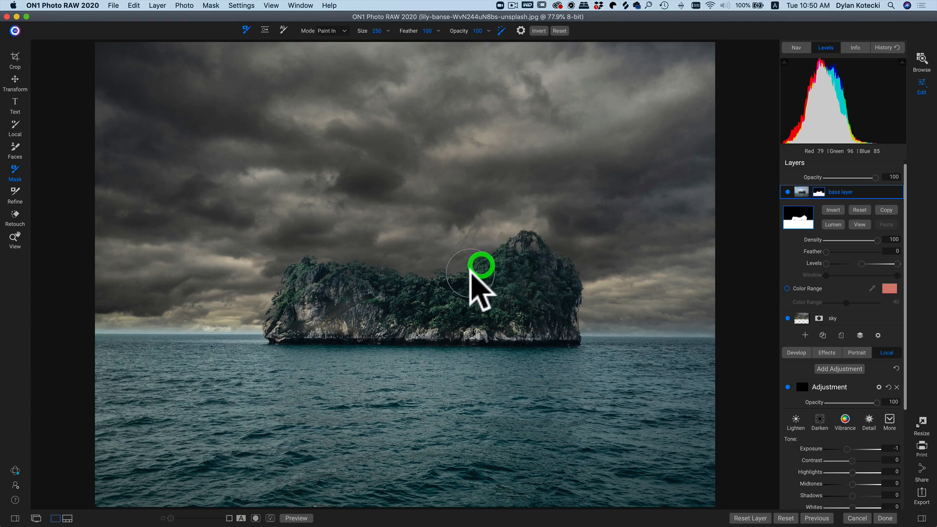
{"action": "left_click_drag", "start_coordinate": [471, 271], "coordinate": [439, 269]}
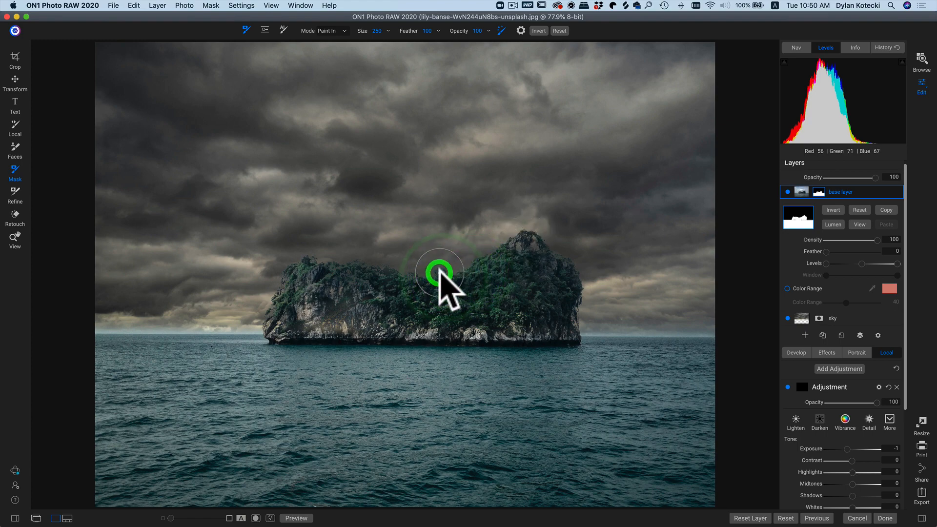
{"action": "left_click", "coordinate": [524, 252]}
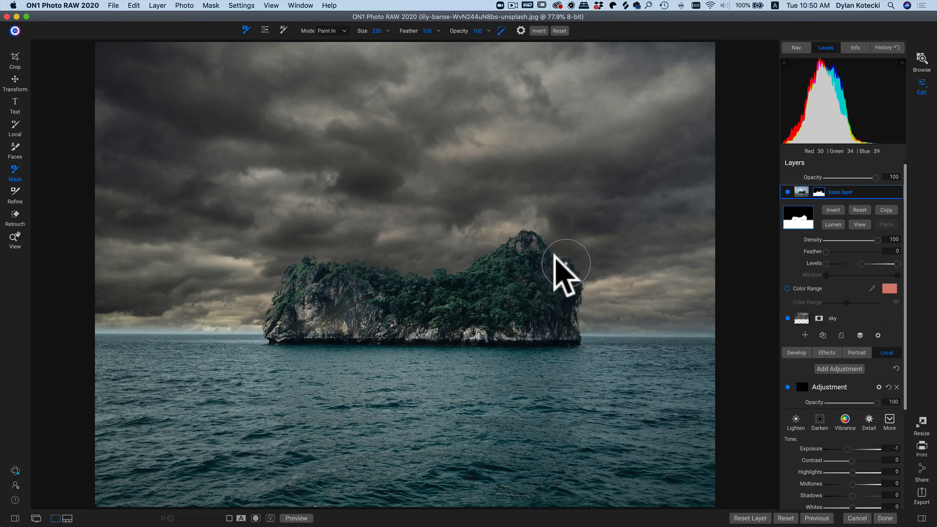
{"action": "left_click", "coordinate": [527, 240]}
{"action": "left_click", "coordinate": [573, 316]}
{"action": "left_click", "coordinate": [572, 320]}
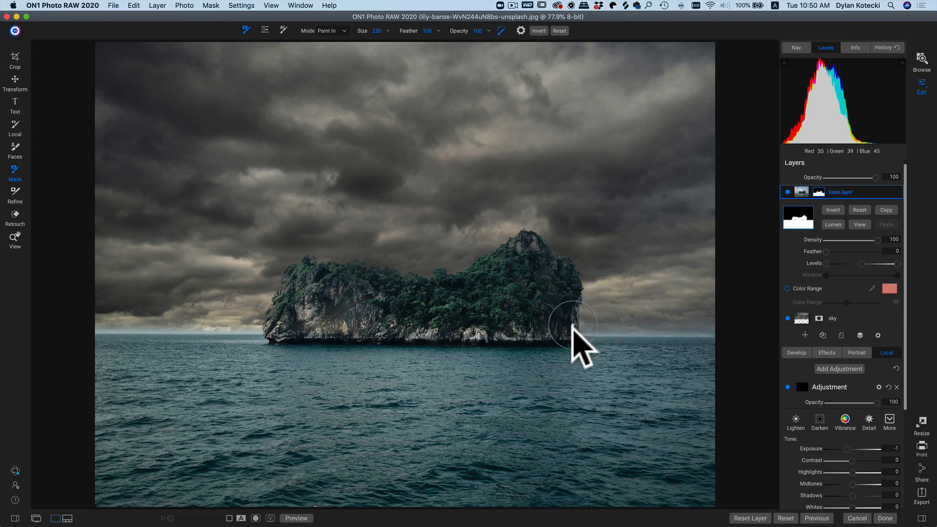
{"action": "left_click", "coordinate": [454, 293]}
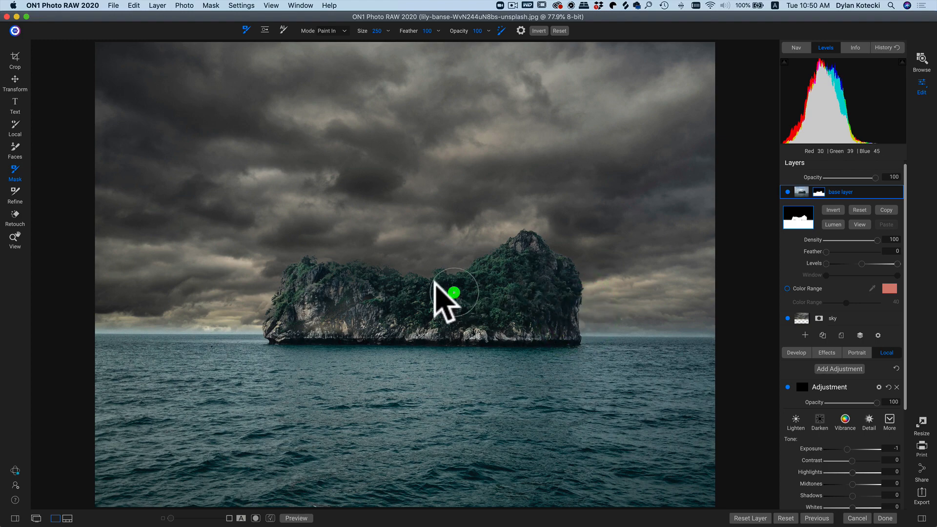
{"action": "left_click", "coordinate": [390, 272]}
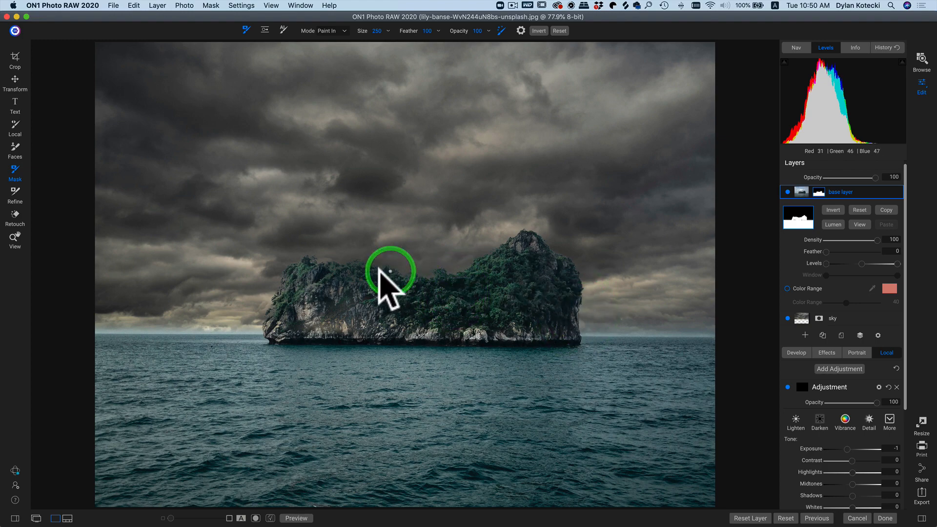
Step: Show the base layer's mask and paint in the grey gaps across the island's interior and along its waterline
{"action": "left_click", "coordinate": [352, 265]}
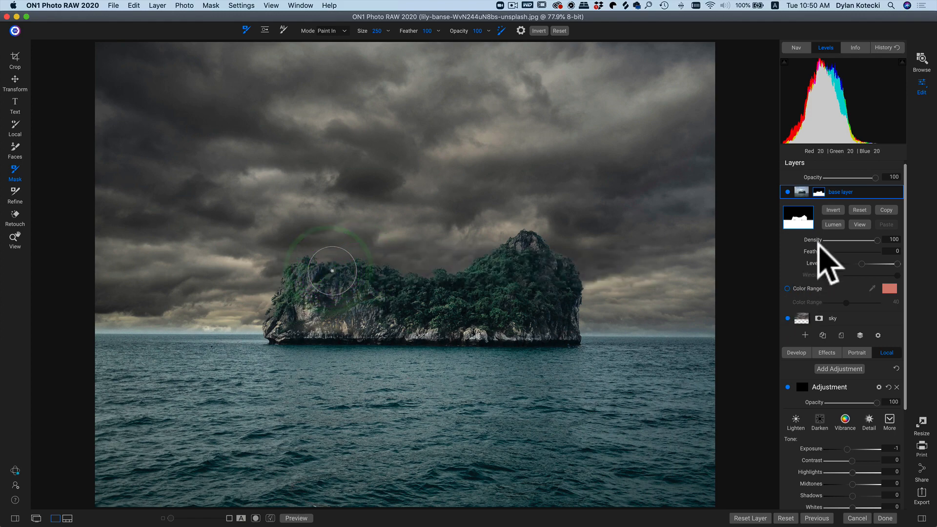
{"action": "left_click", "coordinate": [859, 225]}
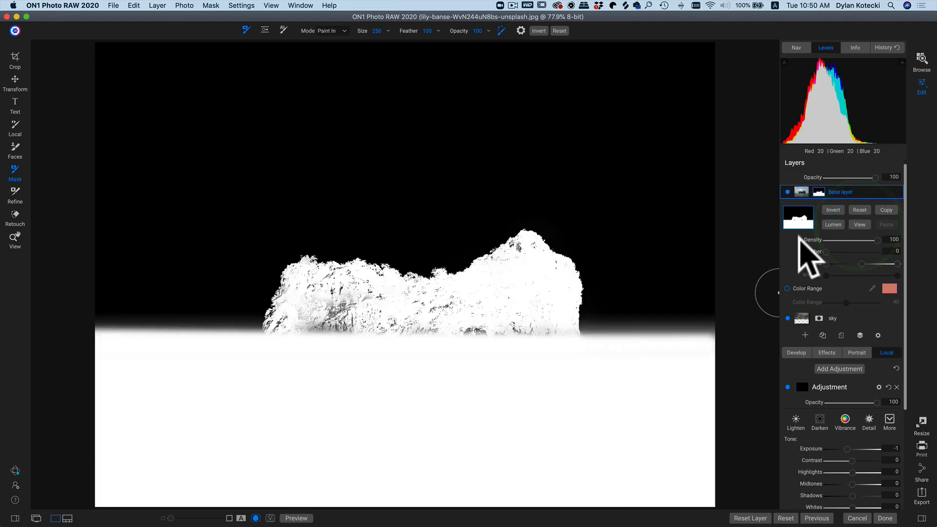
{"action": "left_click", "coordinate": [333, 306]}
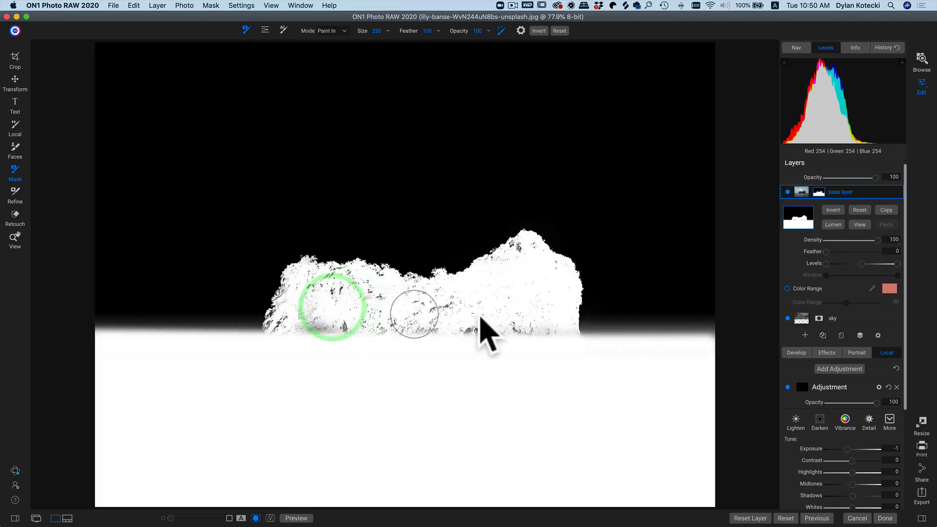
{"action": "left_click", "coordinate": [479, 333]}
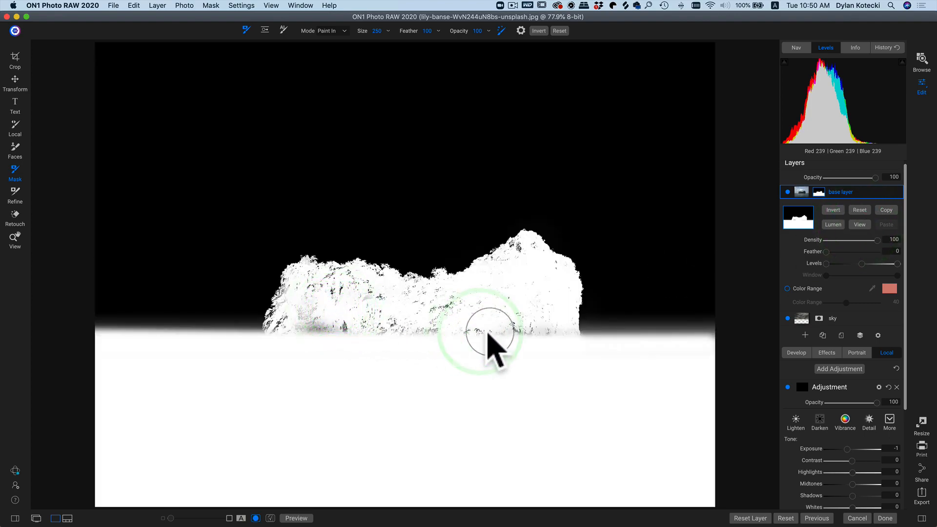
{"action": "left_click", "coordinate": [477, 332]}
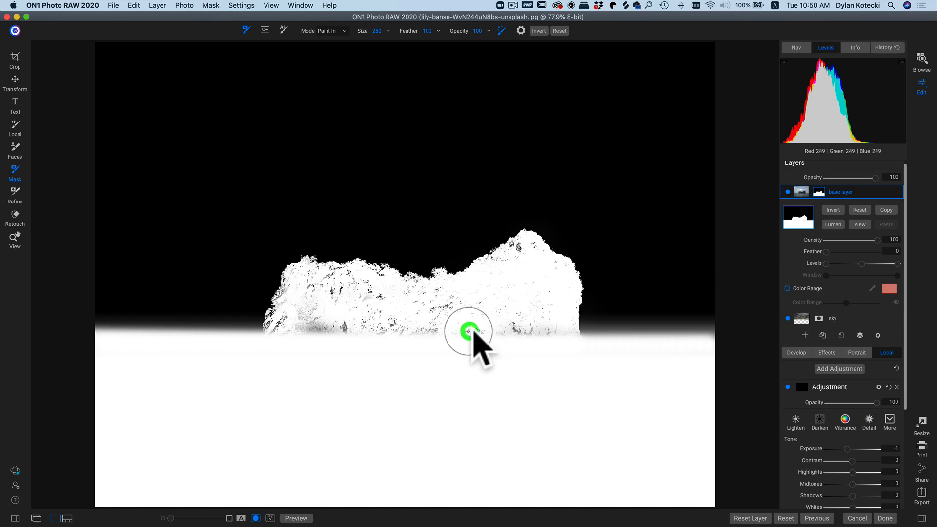
{"action": "left_click", "coordinate": [428, 332]}
{"action": "left_click", "coordinate": [385, 330]}
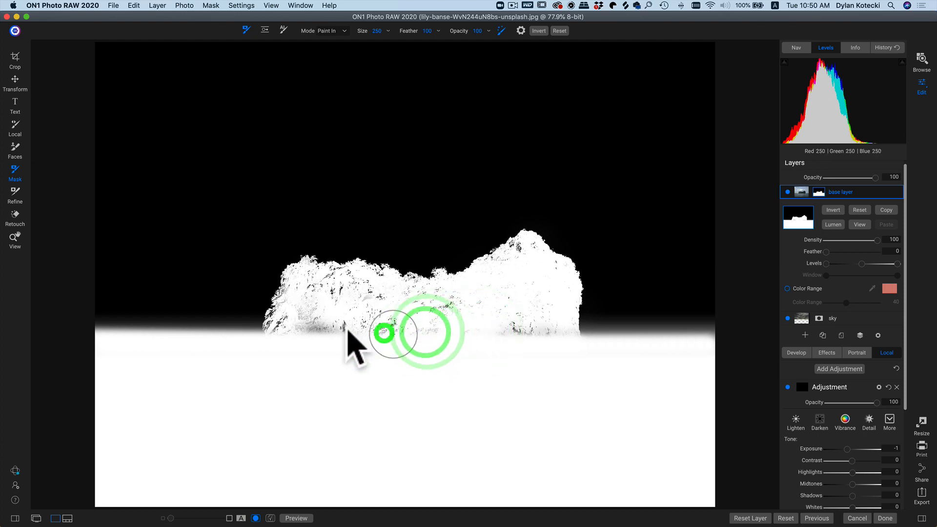
{"action": "left_click", "coordinate": [336, 325]}
{"action": "left_click", "coordinate": [314, 328]}
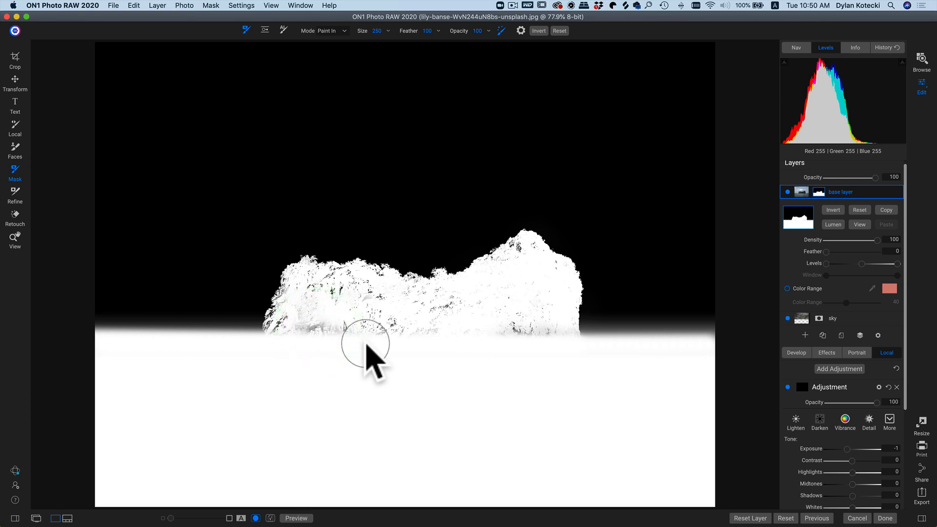
{"action": "mouse_move", "coordinate": [365, 314]}
{"action": "left_mouse_down"}
{"action": "mouse_move", "coordinate": [463, 308]}
{"action": "mouse_move", "coordinate": [520, 322]}
{"action": "mouse_move", "coordinate": [524, 333]}
{"action": "mouse_move", "coordinate": [546, 323]}
{"action": "mouse_move", "coordinate": [551, 306]}
{"action": "mouse_move", "coordinate": [549, 288]}
{"action": "mouse_move", "coordinate": [534, 280]}
{"action": "mouse_move", "coordinate": [405, 321]}
{"action": "mouse_move", "coordinate": [323, 334]}
{"action": "mouse_move", "coordinate": [312, 324]}
{"action": "mouse_move", "coordinate": [324, 306]}
{"action": "mouse_move", "coordinate": [368, 309]}
{"action": "mouse_move", "coordinate": [345, 304]}
{"action": "mouse_move", "coordinate": [287, 324]}
{"action": "left_mouse_up"}
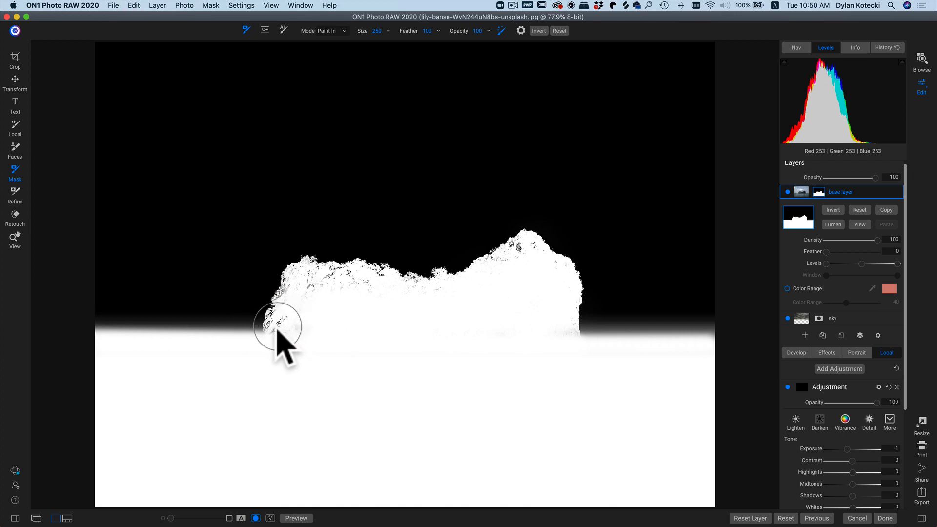
Step: Paint in the remaining dark specks along the left edge of the island in the base layer's mask
{"action": "left_click", "coordinate": [273, 330]}
{"action": "left_click", "coordinate": [277, 326]}
{"action": "left_click", "coordinate": [277, 323]}
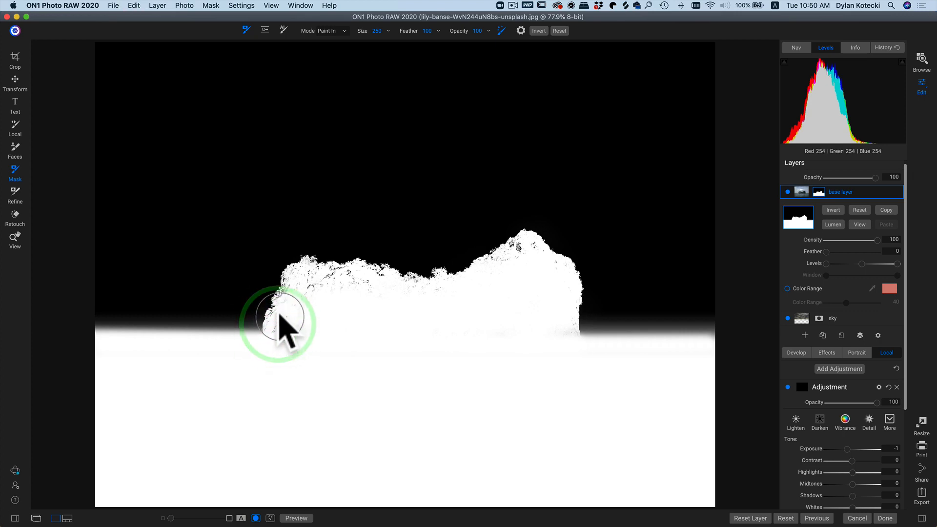
{"action": "left_click", "coordinate": [280, 314]}
{"action": "left_click", "coordinate": [273, 332]}
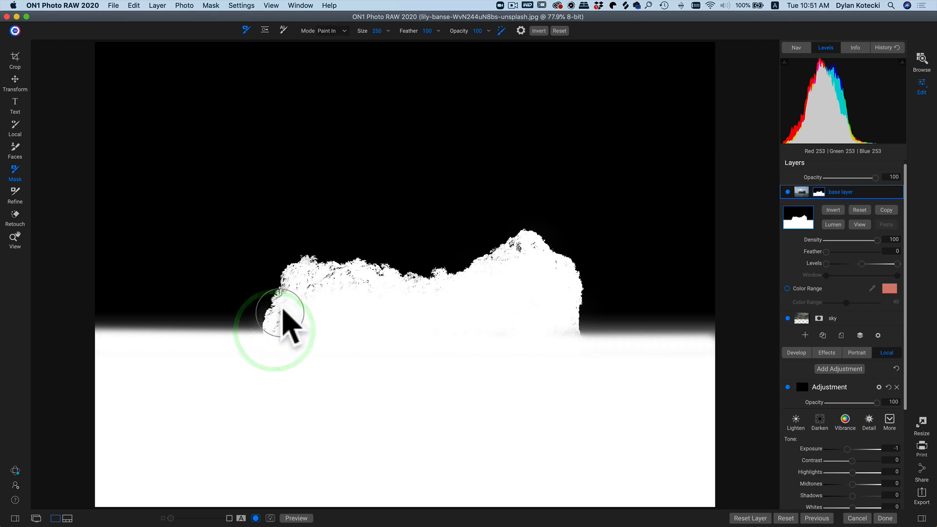
{"action": "left_click", "coordinate": [284, 291]}
{"action": "left_click", "coordinate": [283, 277]}
{"action": "left_click", "coordinate": [285, 276]}
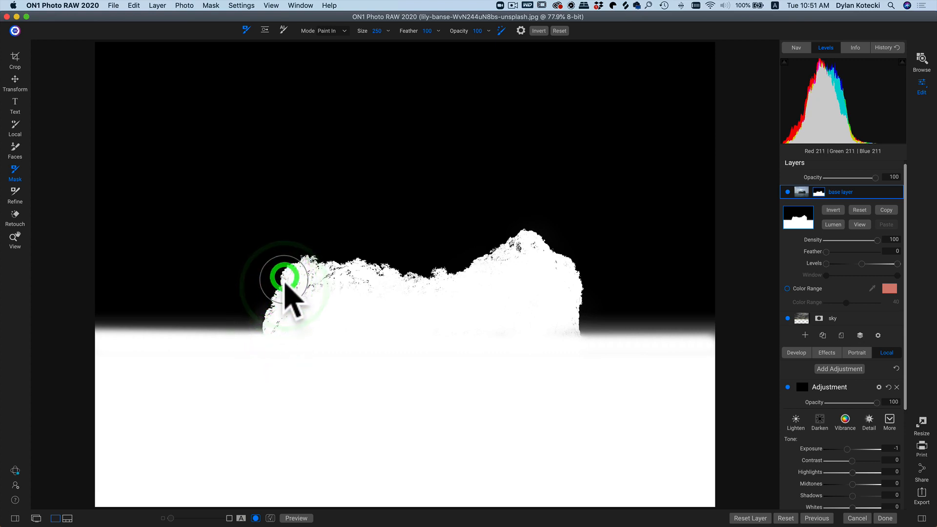
{"action": "left_click", "coordinate": [285, 282]}
{"action": "left_click", "coordinate": [287, 276]}
Step: Fill the gaps along the island's left treetop ridge in the mask, undoing the strokes that spill into the sky
{"action": "left_click", "coordinate": [324, 268]}
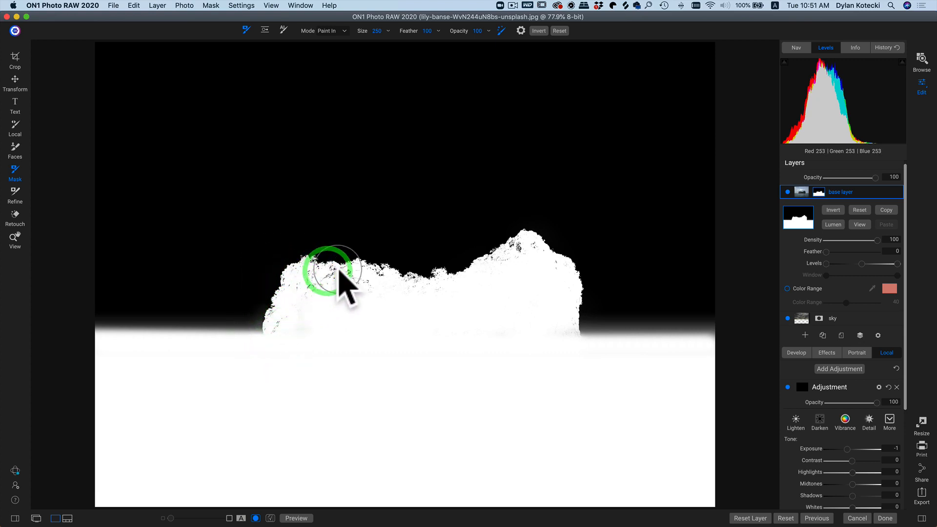
{"action": "left_click", "coordinate": [340, 268]}
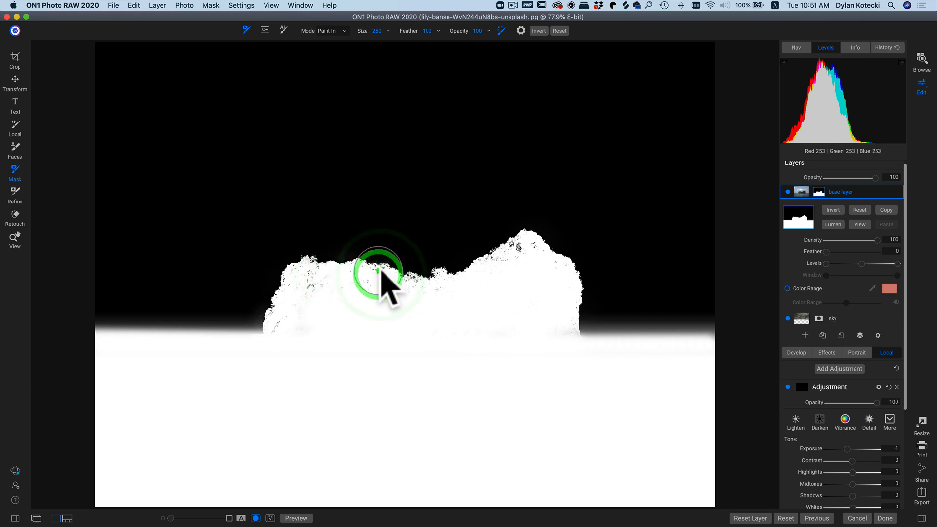
{"action": "left_click", "coordinate": [382, 266]}
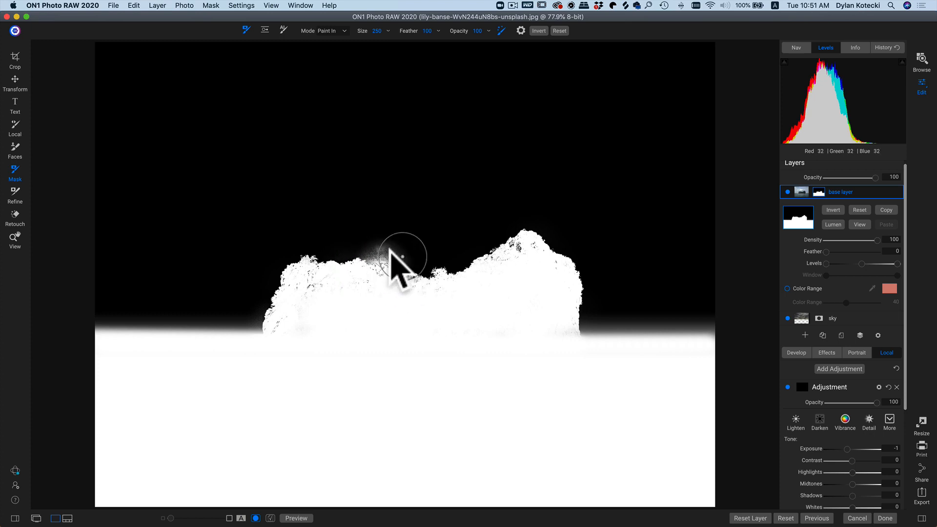
{"action": "key", "text": "super+z"}
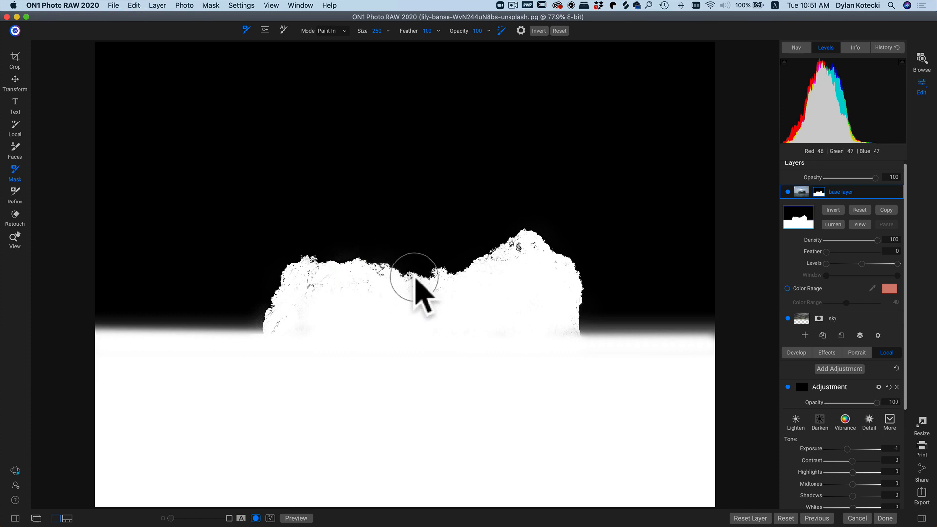
{"action": "key", "text": "super+z"}
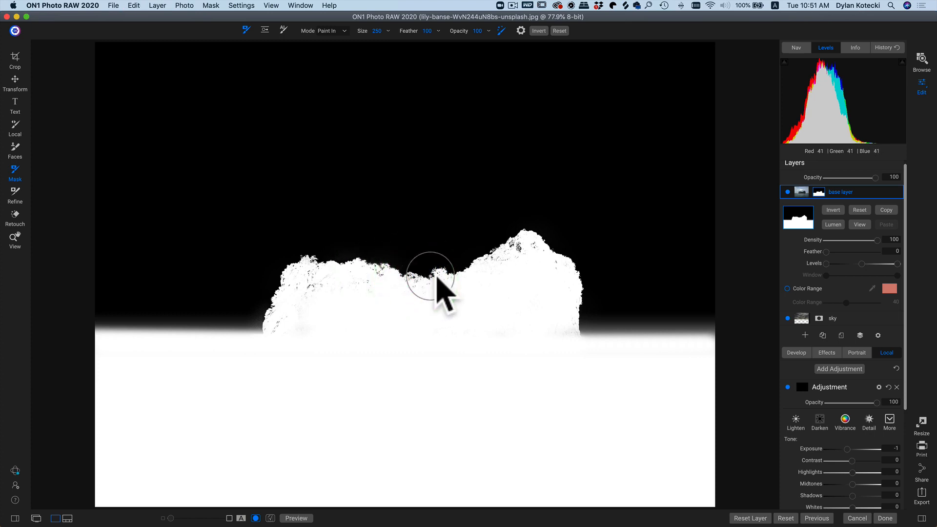
Step: Fill the dark specks in the island's peak and its left slope in the mask, undoing misplaced dabs
{"action": "left_click", "coordinate": [518, 247]}
{"action": "key", "text": "super+z"}
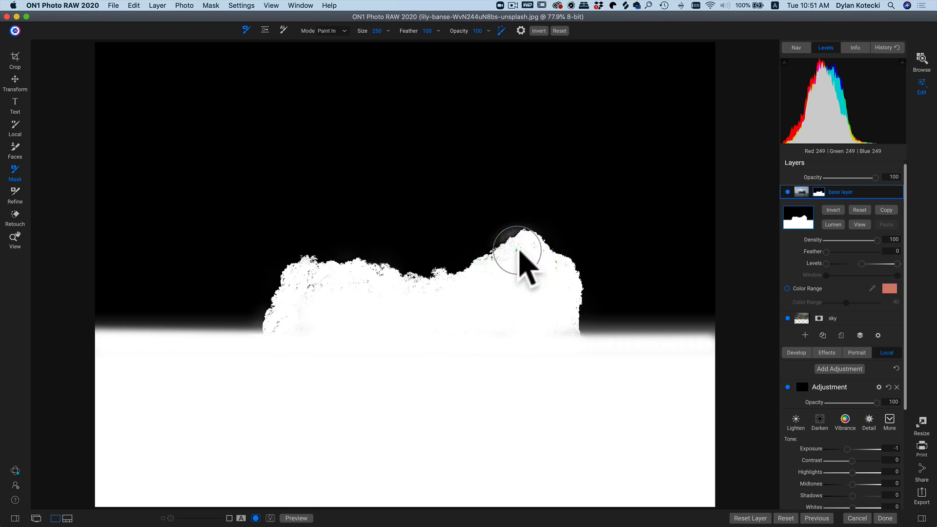
{"action": "left_click", "coordinate": [519, 249]}
{"action": "key", "text": "super+z"}
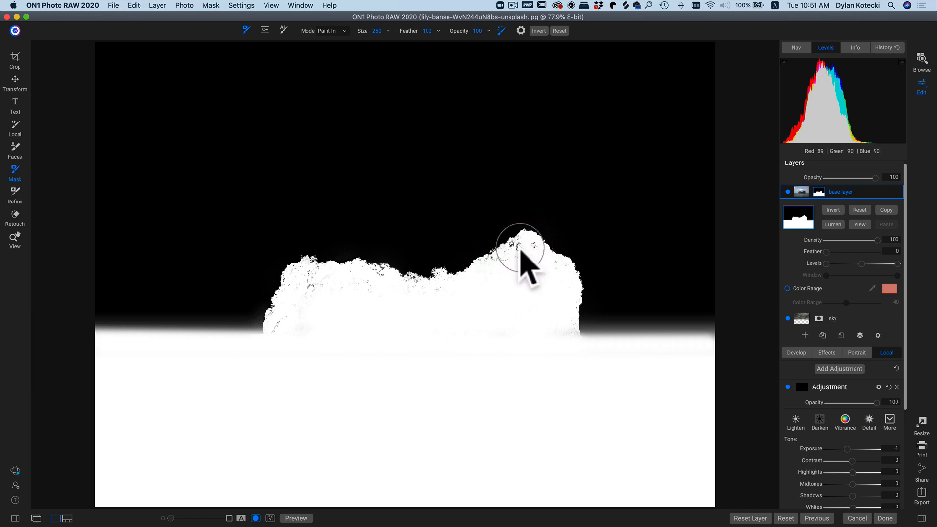
{"action": "left_click", "coordinate": [519, 249]}
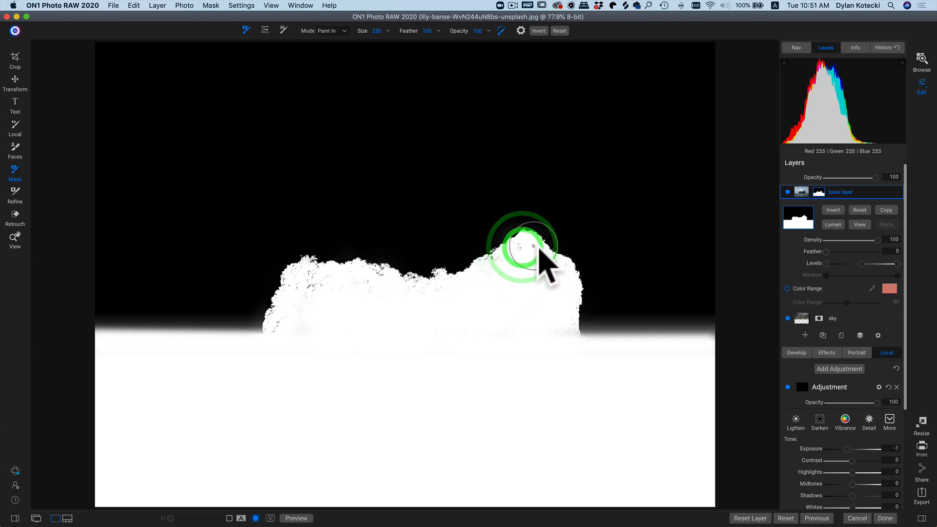
{"action": "left_click", "coordinate": [492, 257]}
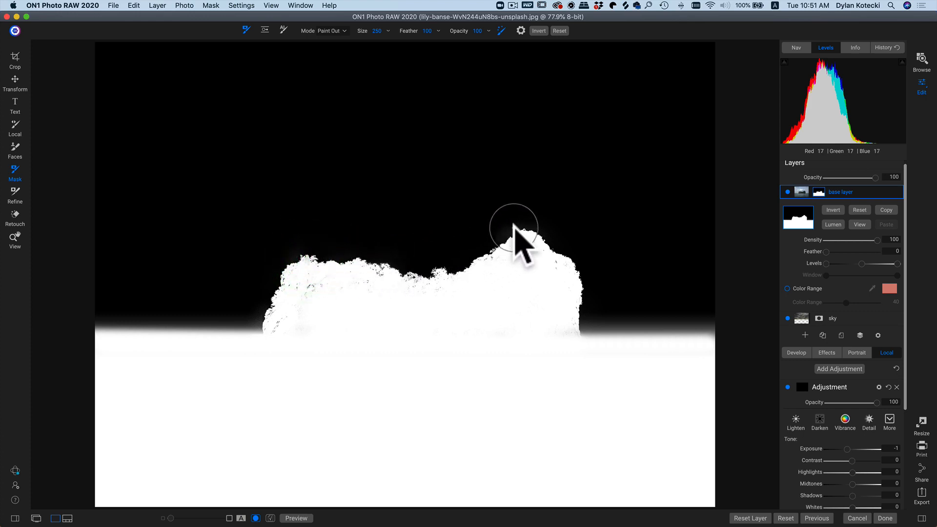
Step: Paint out the sky around the peak, and fill small specks in the peak and middle ridge with a size 90 Paint In brush
{"action": "mouse_move", "coordinate": [518, 227]}
{"action": "left_mouse_down"}
{"action": "mouse_move", "coordinate": [537, 224]}
{"action": "mouse_move", "coordinate": [598, 249]}
{"action": "left_mouse_up"}
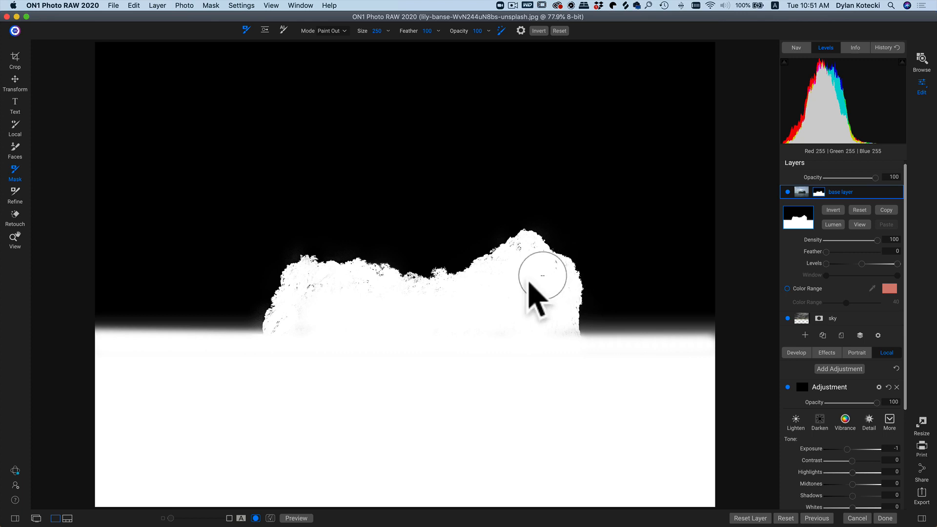
{"action": "key", "text": "x"}
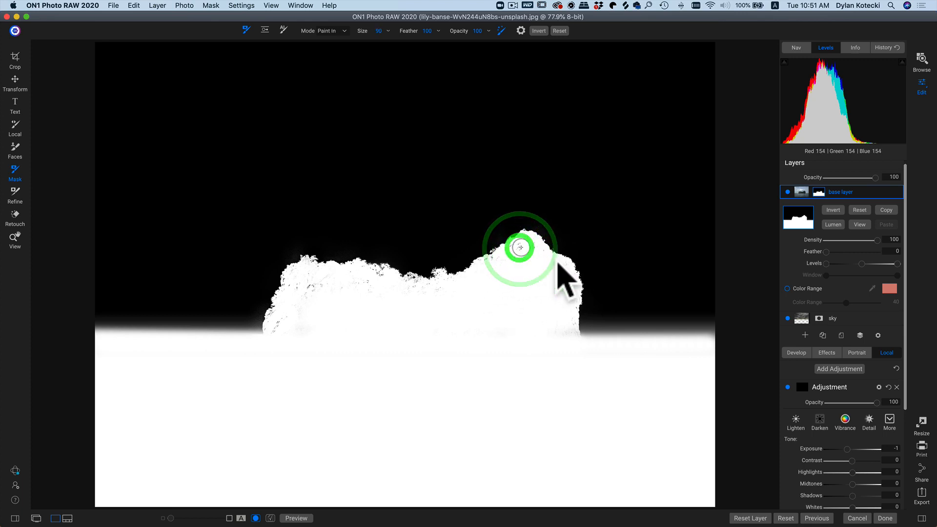
{"action": "left_click", "coordinate": [537, 266]}
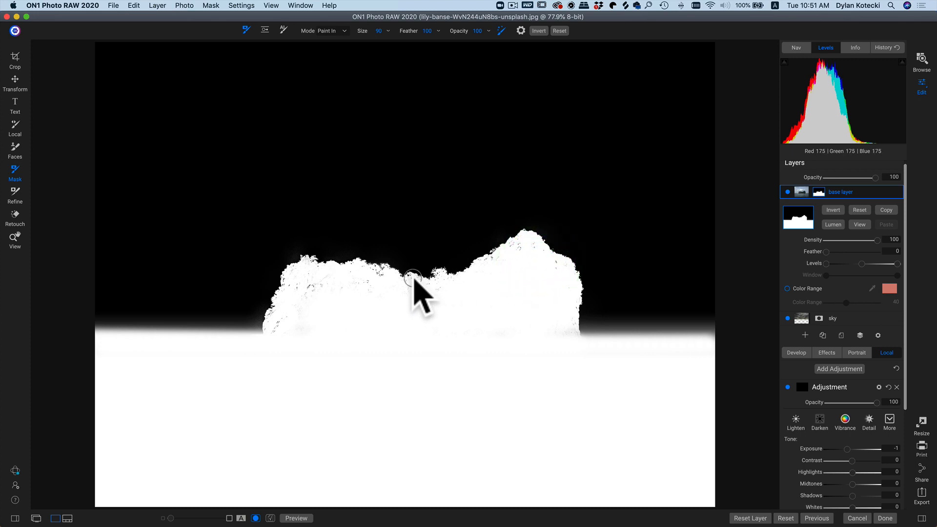
{"action": "left_click", "coordinate": [436, 271]}
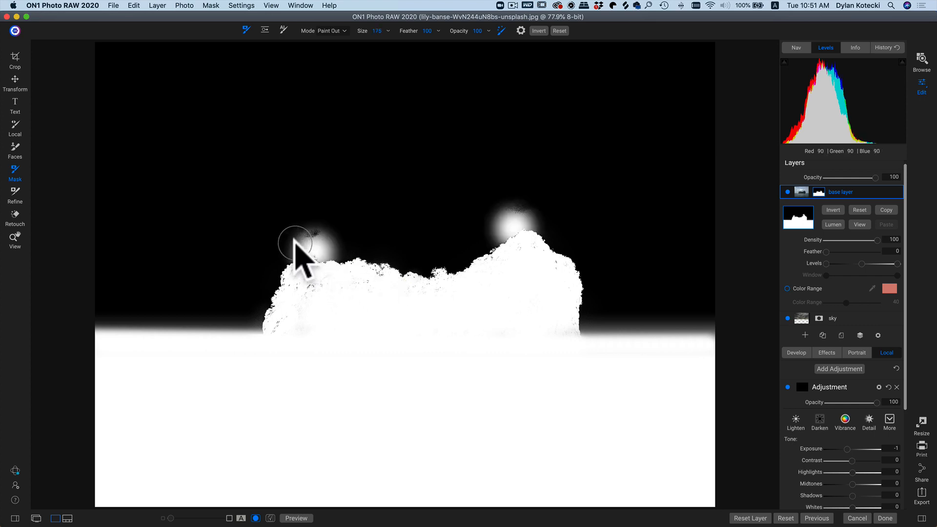
Step: Erase the white halos in the sky above the left treetops and the peak with a size 250 Paint Out brush
{"action": "left_click_drag", "start_coordinate": [297, 235], "coordinate": [331, 238]}
{"action": "left_click", "coordinate": [327, 250]}
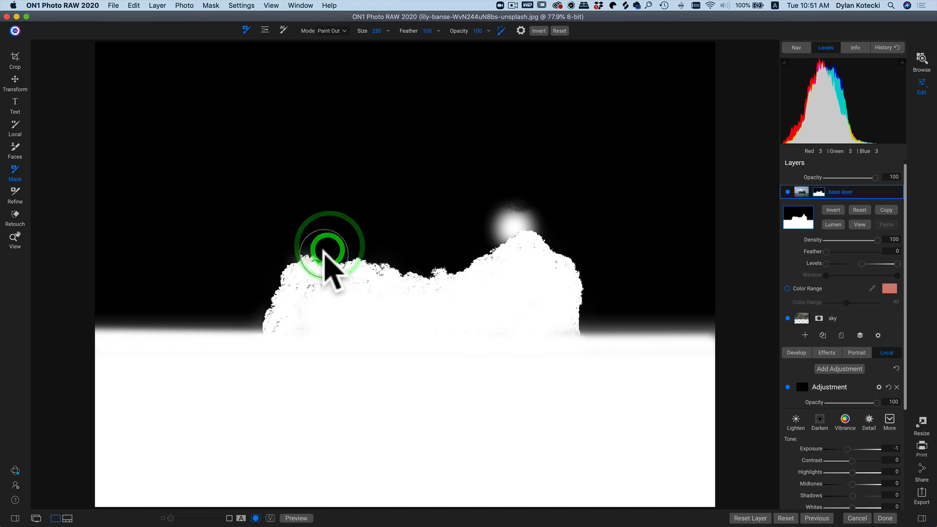
{"action": "left_click", "coordinate": [323, 253]}
{"action": "left_click", "coordinate": [306, 246]}
{"action": "mouse_move", "coordinate": [476, 224]}
{"action": "left_mouse_down"}
{"action": "mouse_move", "coordinate": [550, 206]}
{"action": "mouse_move", "coordinate": [478, 229]}
{"action": "left_mouse_up"}
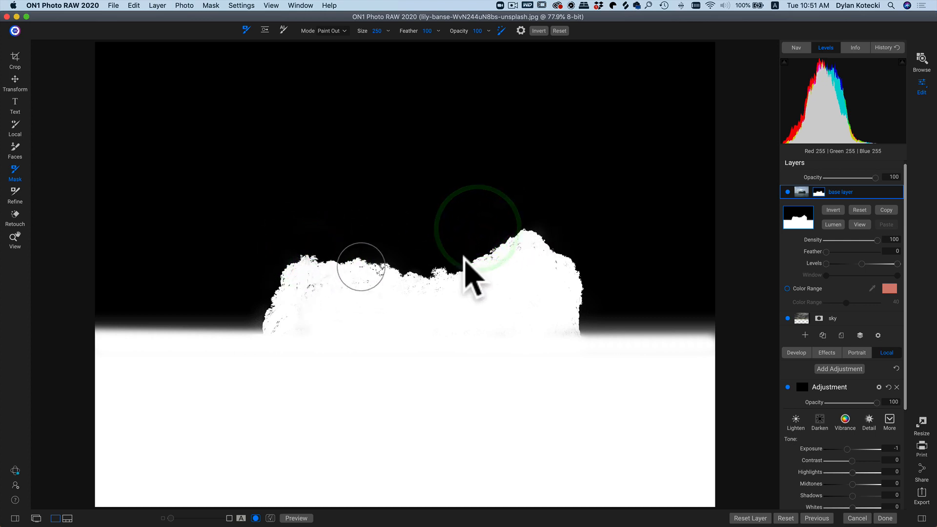
Step: Check the mask against the photo, dab the left treetop ridge in Paint Out mode and return to the photo view
{"action": "left_click", "coordinate": [858, 224]}
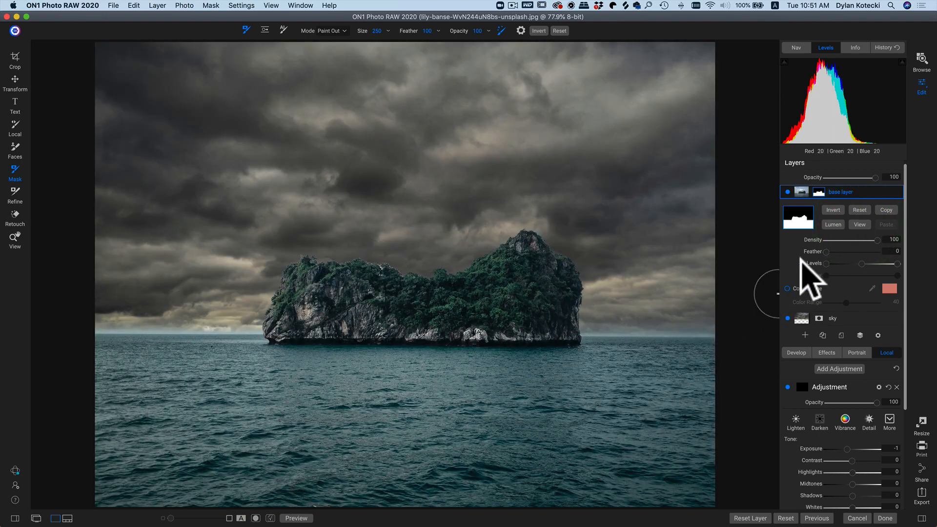
{"action": "left_click", "coordinate": [859, 225]}
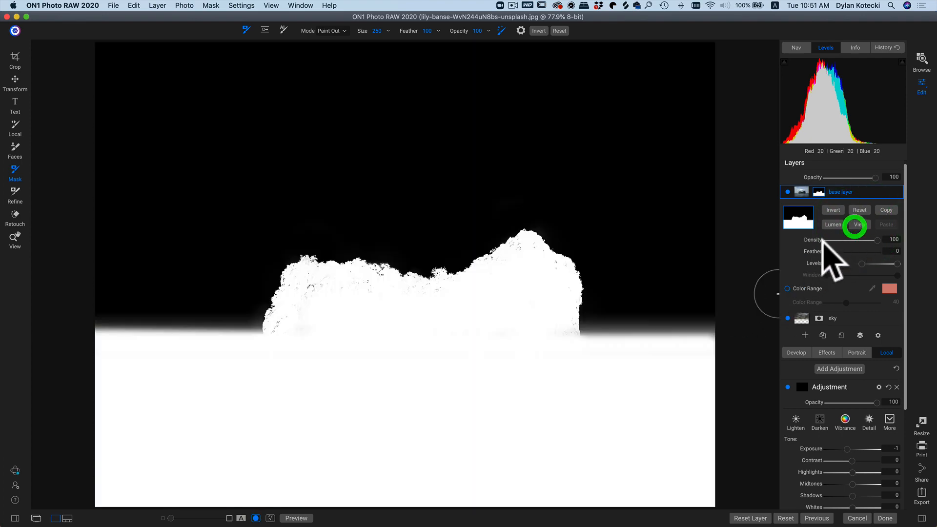
{"action": "left_click", "coordinate": [382, 267]}
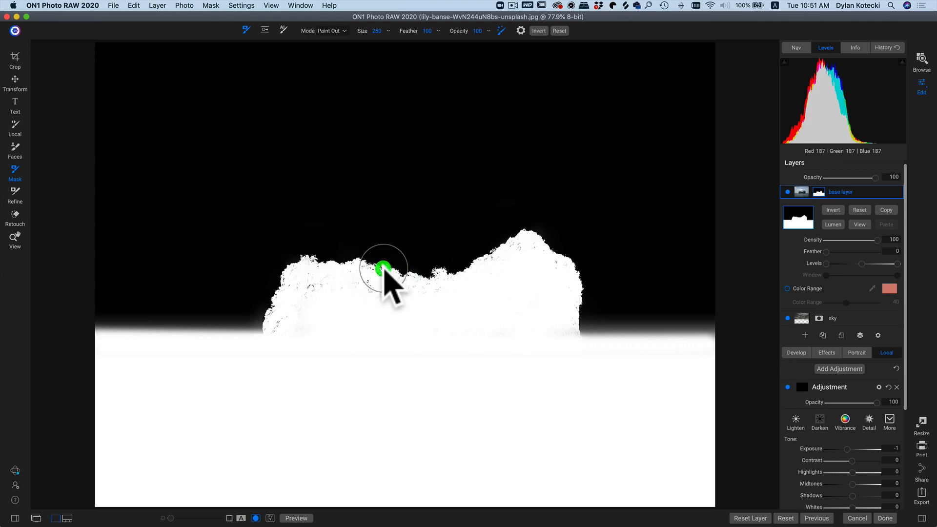
{"action": "left_click", "coordinate": [862, 220]}
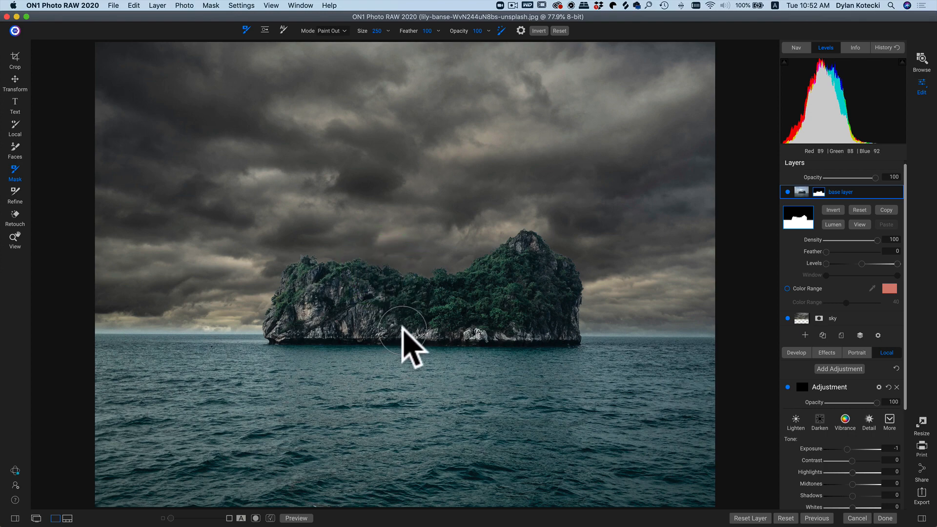
Step: Paint the island's left edge, right slope and centre back into the base layer with the brush in Paint In mode
{"action": "key", "text": "x"}
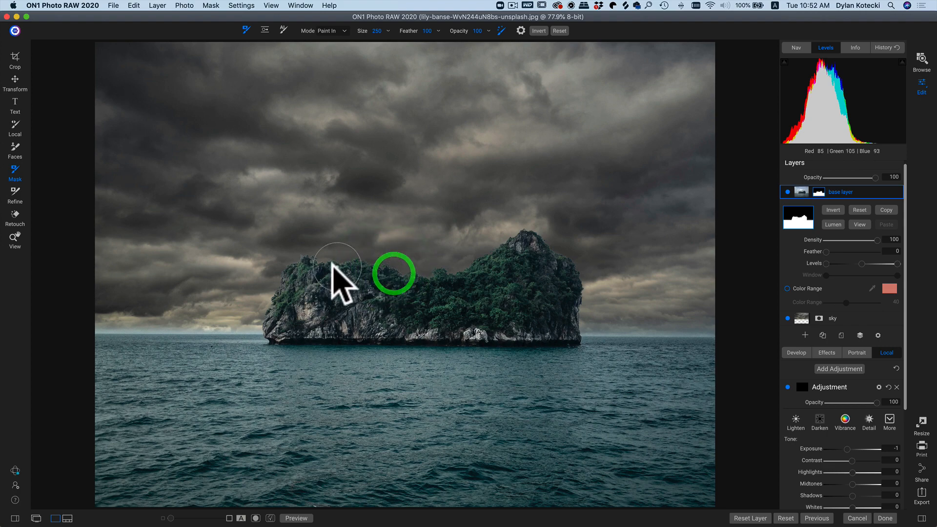
{"action": "mouse_move", "coordinate": [307, 266]}
{"action": "left_mouse_down"}
{"action": "mouse_move", "coordinate": [274, 305]}
{"action": "mouse_move", "coordinate": [298, 304]}
{"action": "mouse_move", "coordinate": [276, 294]}
{"action": "left_mouse_up"}
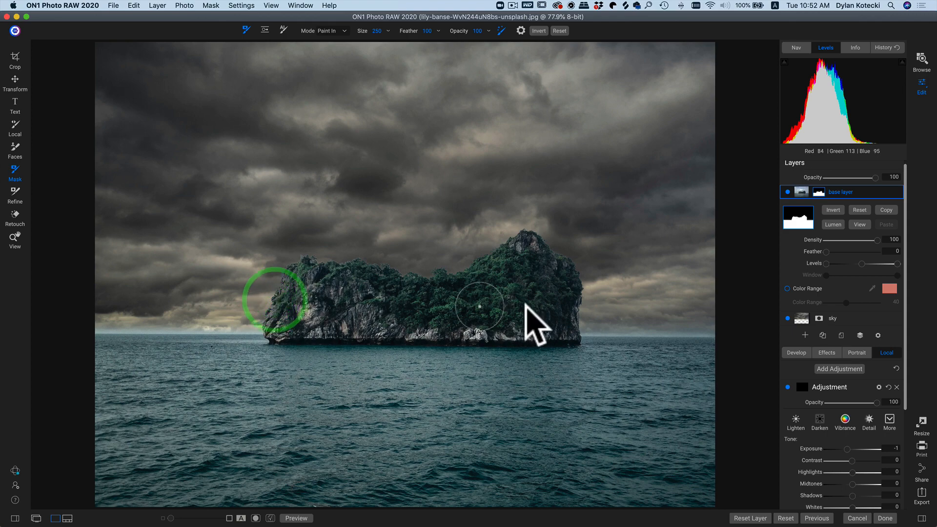
{"action": "left_click", "coordinate": [556, 291]}
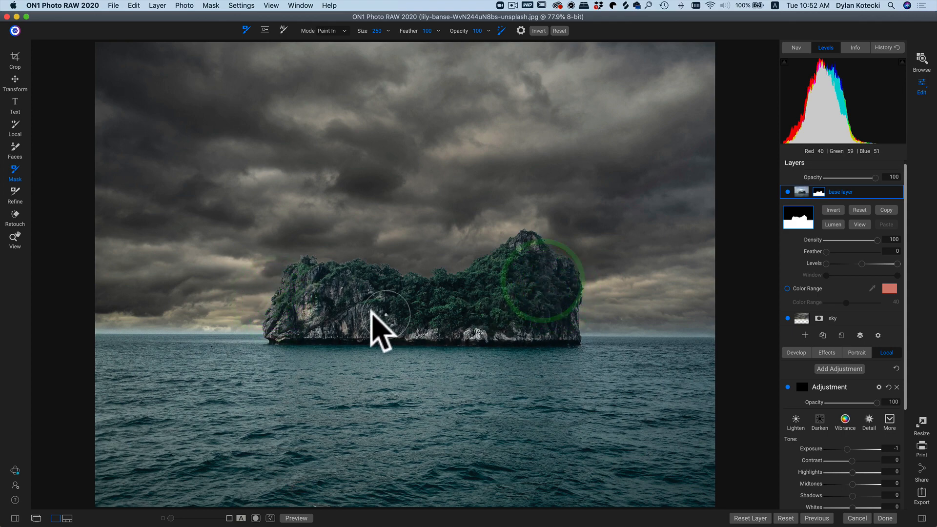
{"action": "left_click", "coordinate": [397, 305]}
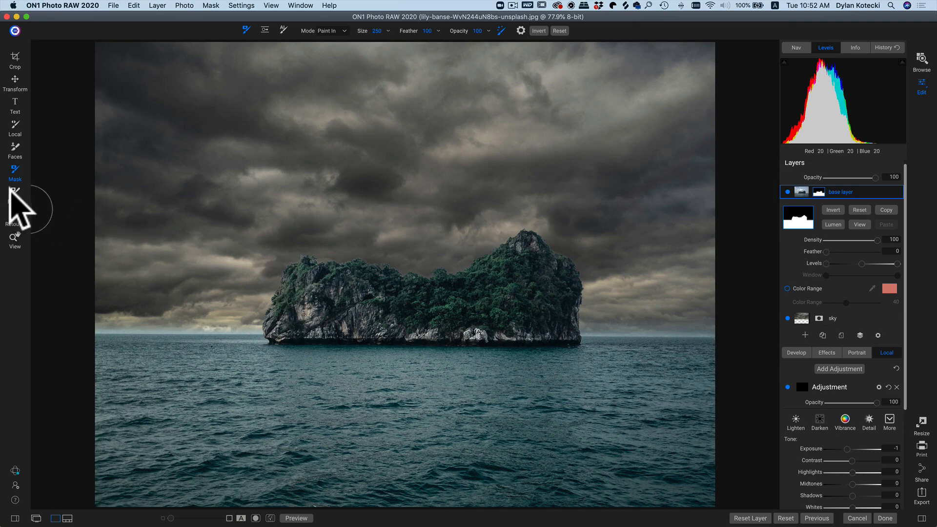
Step: Try the Chisel tool in Remove mode with Amount 10 along the island's upper edge, and attempt to undo its strokes
{"action": "left_click", "coordinate": [14, 191]}
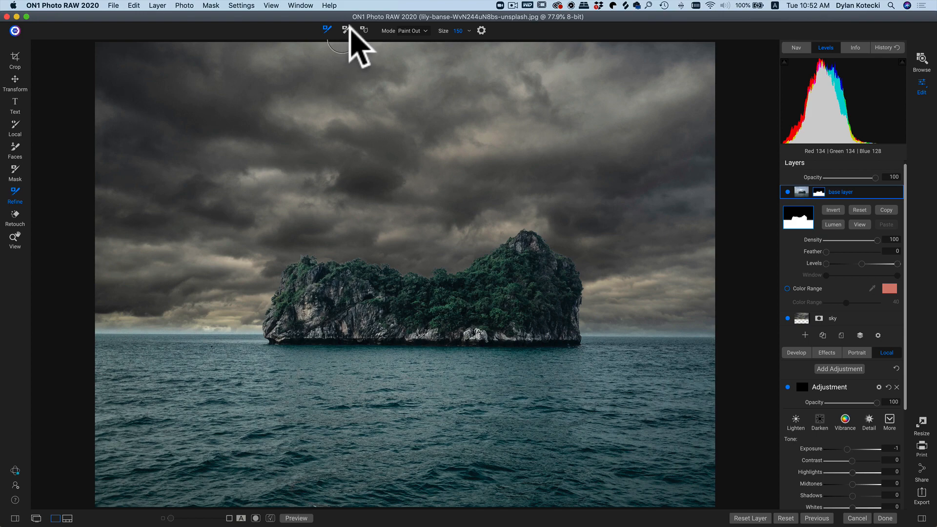
{"action": "left_click", "coordinate": [345, 30]}
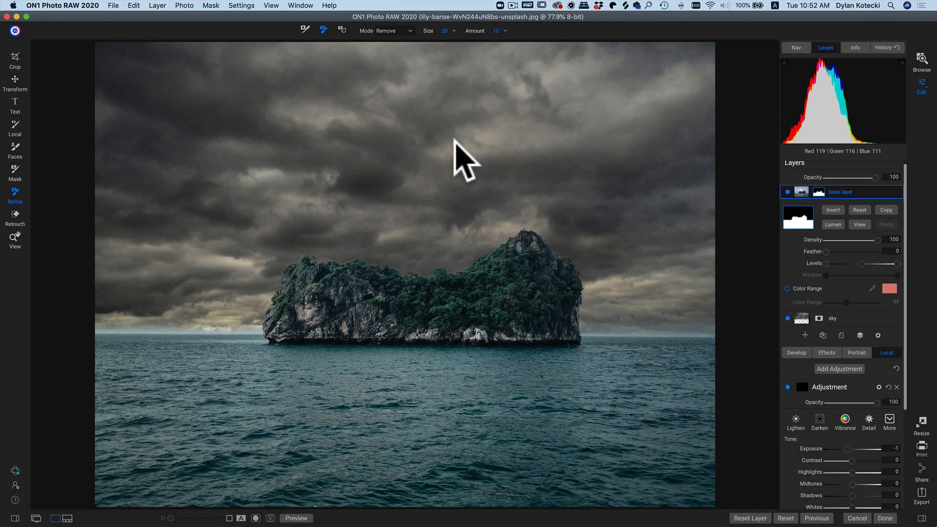
{"action": "key", "text": "z"}
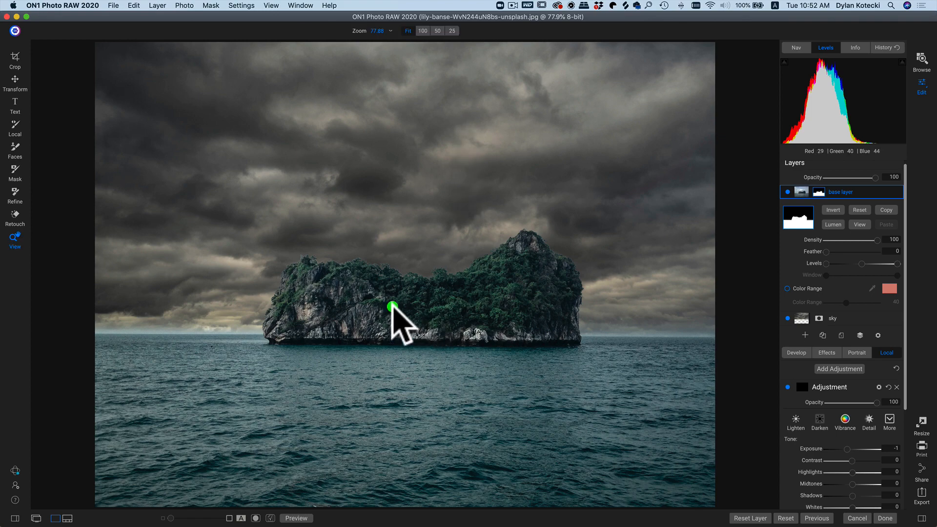
{"action": "left_click", "coordinate": [392, 308]}
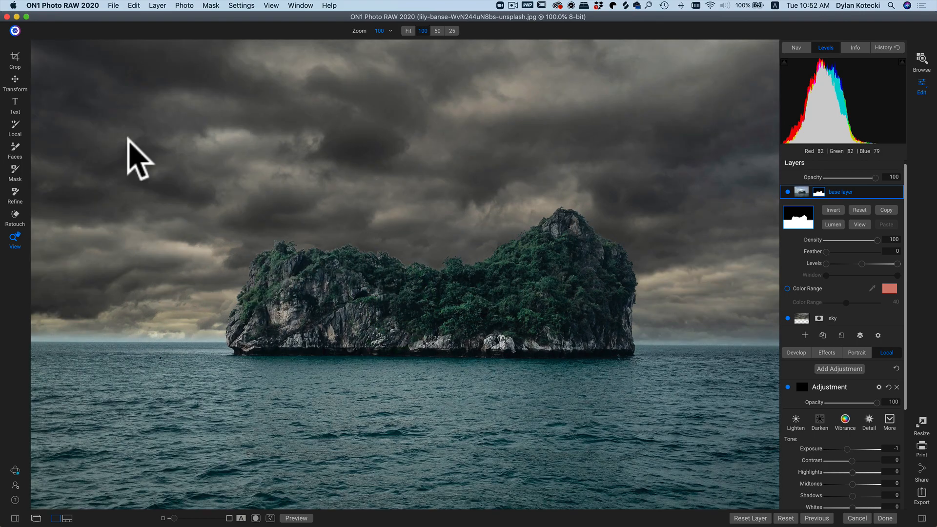
{"action": "left_click", "coordinate": [13, 190]}
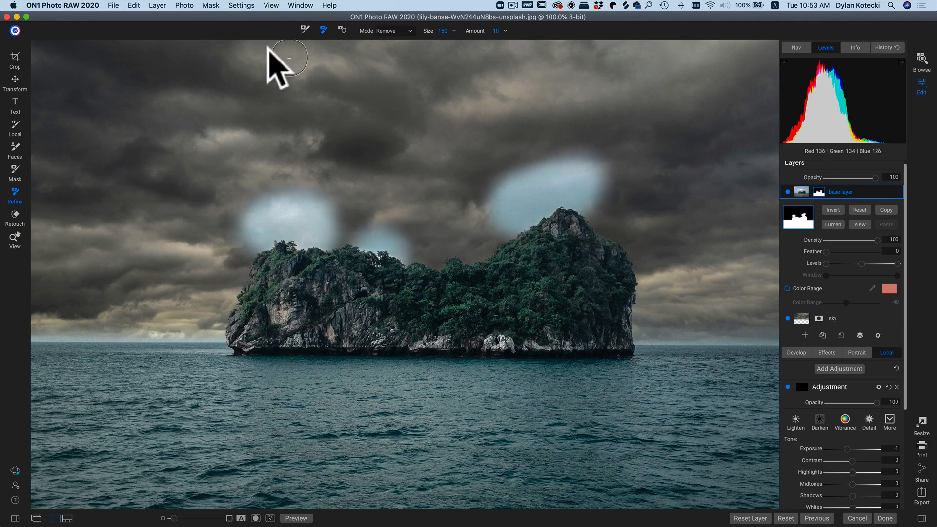
{"action": "left_click", "coordinate": [133, 5]}
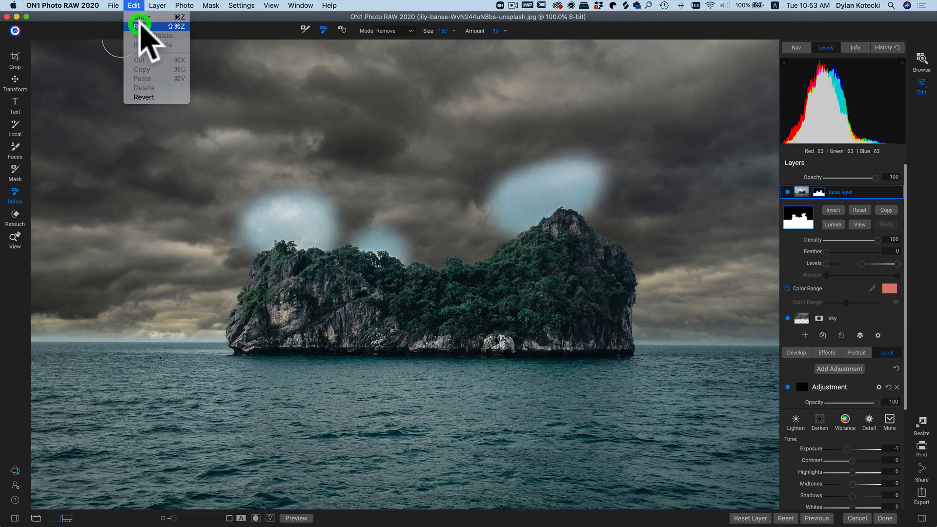
{"action": "left_click", "coordinate": [140, 19]}
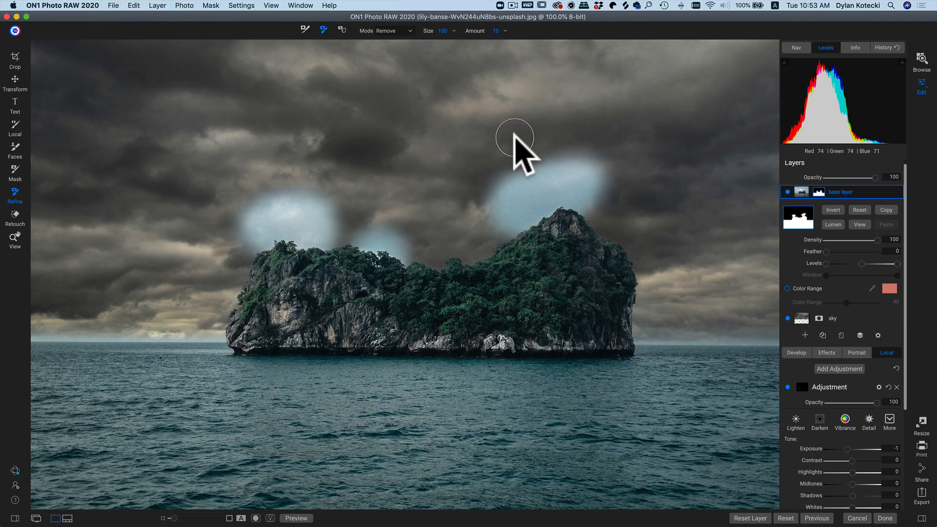
Step: Erase the pale sky patches above the treetops and peak with the size 250 mask brush in Paint Out mode
{"action": "key", "text": "b"}
{"action": "key", "text": "x"}
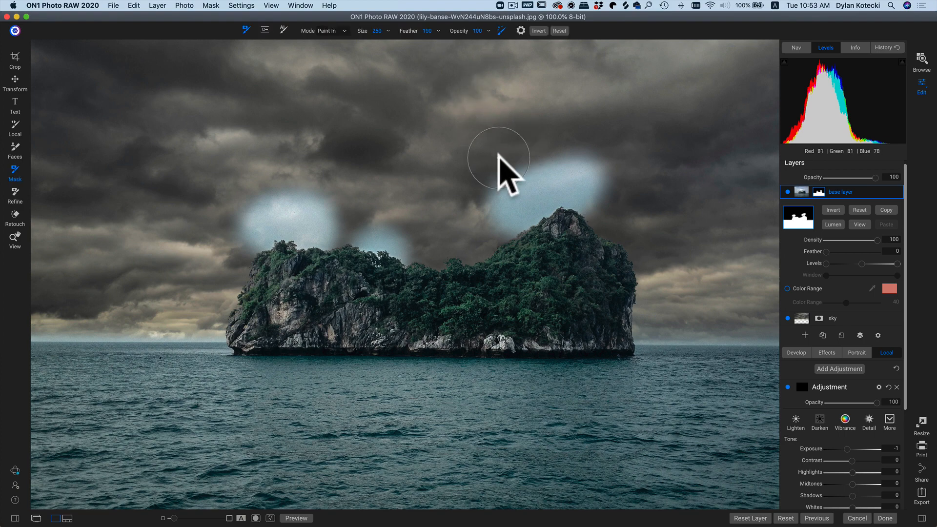
{"action": "mouse_move", "coordinate": [508, 195]}
{"action": "left_mouse_down"}
{"action": "mouse_move", "coordinate": [540, 169]}
{"action": "mouse_move", "coordinate": [590, 157]}
{"action": "mouse_move", "coordinate": [602, 179]}
{"action": "mouse_move", "coordinate": [603, 197]}
{"action": "mouse_move", "coordinate": [549, 191]}
{"action": "mouse_move", "coordinate": [496, 231]}
{"action": "mouse_move", "coordinate": [522, 176]}
{"action": "mouse_move", "coordinate": [496, 235]}
{"action": "mouse_move", "coordinate": [520, 179]}
{"action": "mouse_move", "coordinate": [449, 204]}
{"action": "mouse_move", "coordinate": [401, 242]}
{"action": "mouse_move", "coordinate": [265, 232]}
{"action": "mouse_move", "coordinate": [330, 224]}
{"action": "left_mouse_up"}
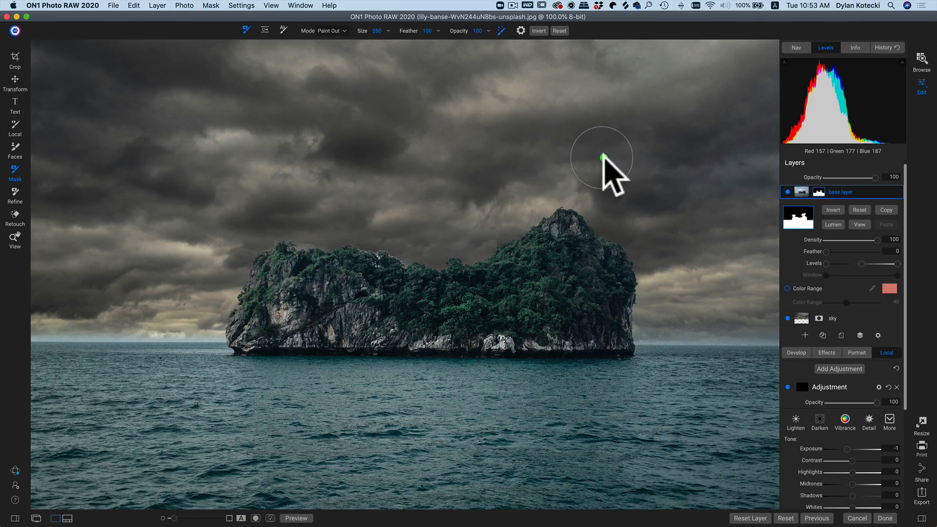
{"action": "left_click", "coordinate": [602, 157]}
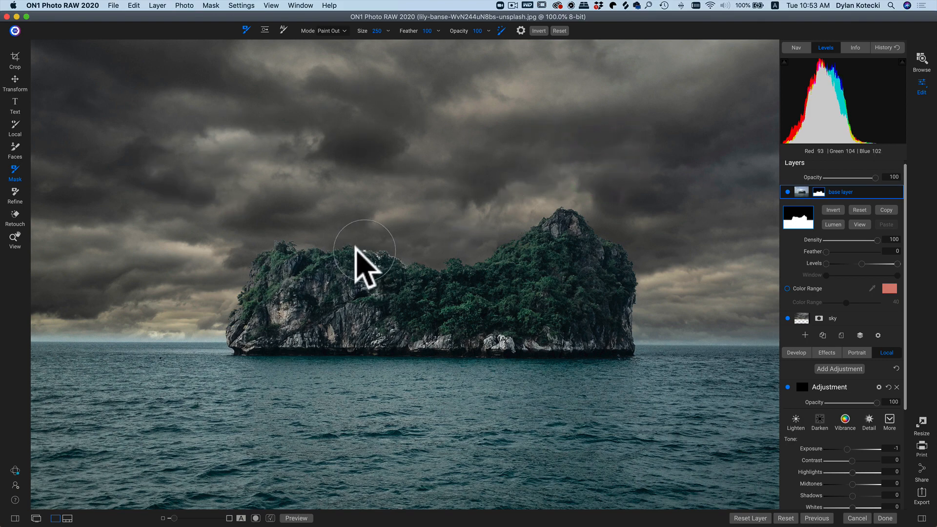
{"action": "key", "text": "alt"}
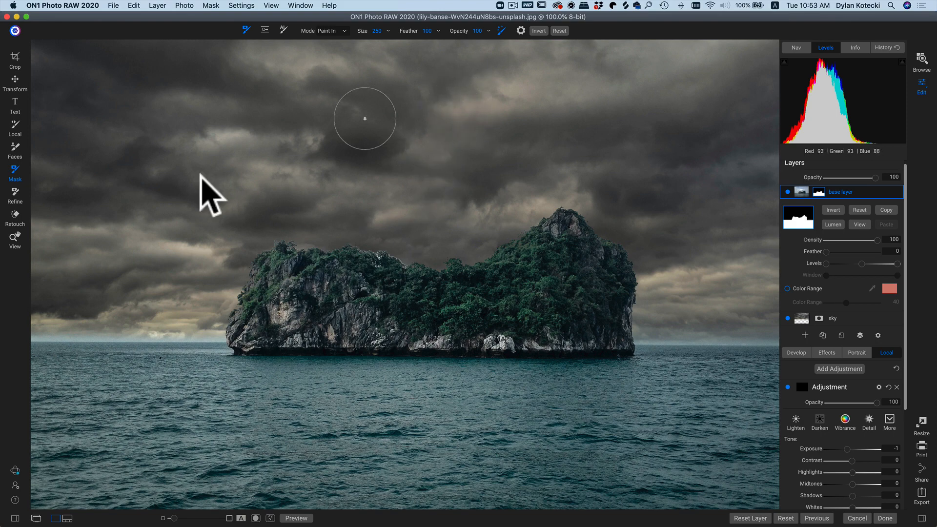
Step: Trim the fringe along the island's upper edge with the Chisel tool in Remove mode, size 20 and Amount 3
{"action": "left_click", "coordinate": [16, 195]}
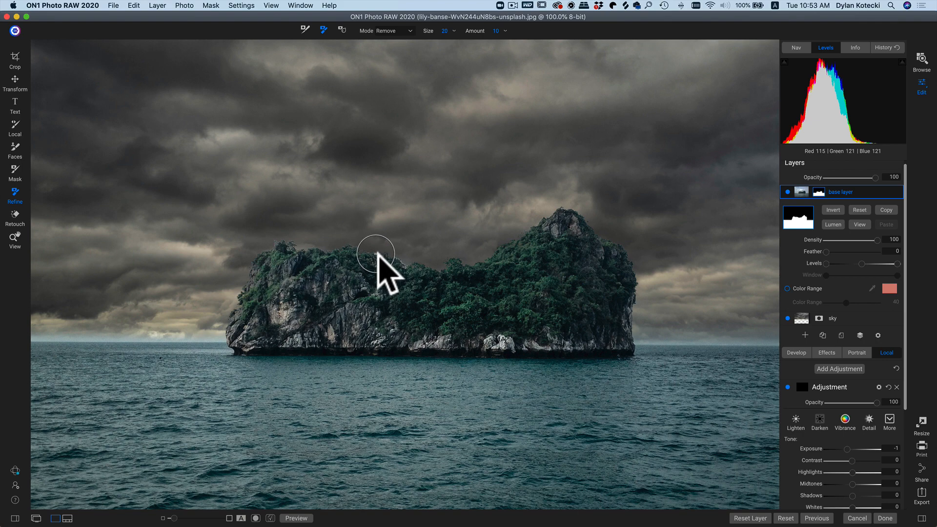
{"action": "mouse_move", "coordinate": [403, 262]}
{"action": "left_mouse_down"}
{"action": "mouse_move", "coordinate": [377, 261]}
{"action": "mouse_move", "coordinate": [389, 262]}
{"action": "left_mouse_up"}
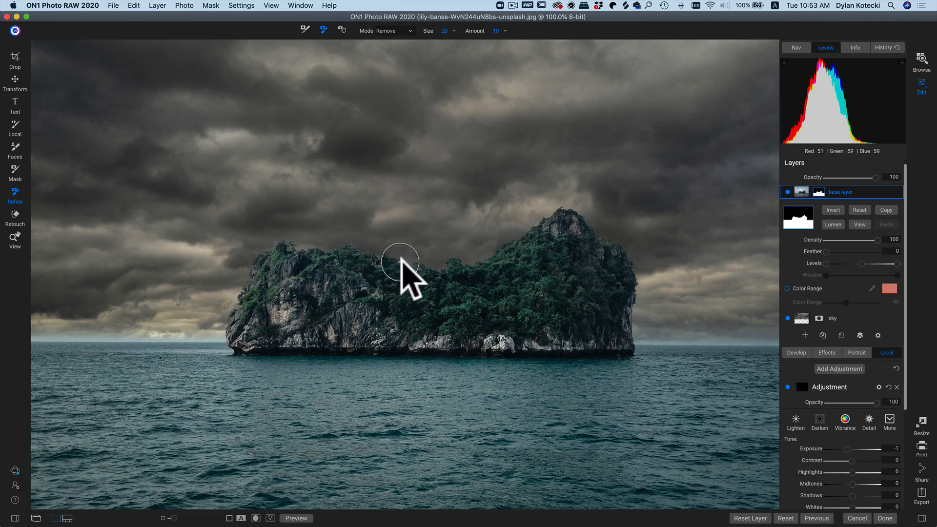
{"action": "key", "text": "super+z"}
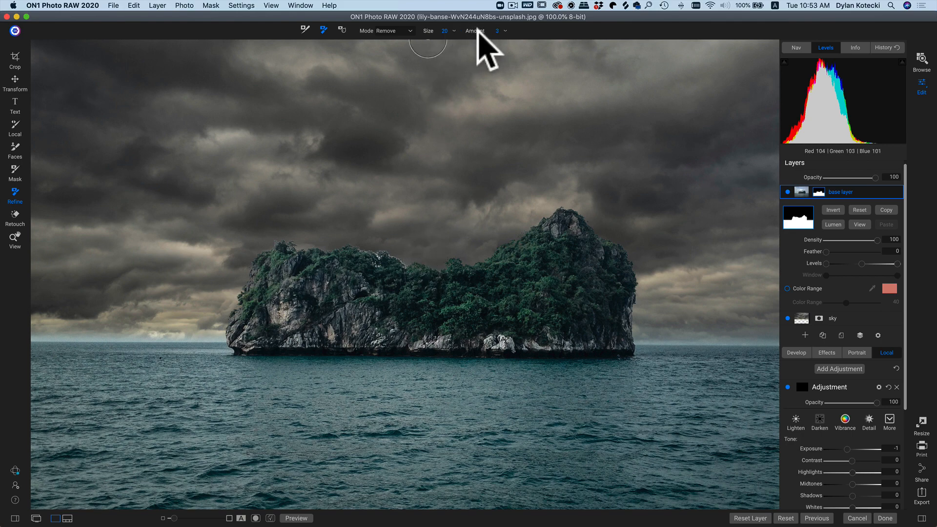
{"action": "left_click", "coordinate": [477, 31]}
{"action": "mouse_move", "coordinate": [379, 253]}
{"action": "left_mouse_down"}
{"action": "mouse_move", "coordinate": [404, 263]}
{"action": "mouse_move", "coordinate": [372, 252]}
{"action": "mouse_move", "coordinate": [403, 255]}
{"action": "left_mouse_up"}
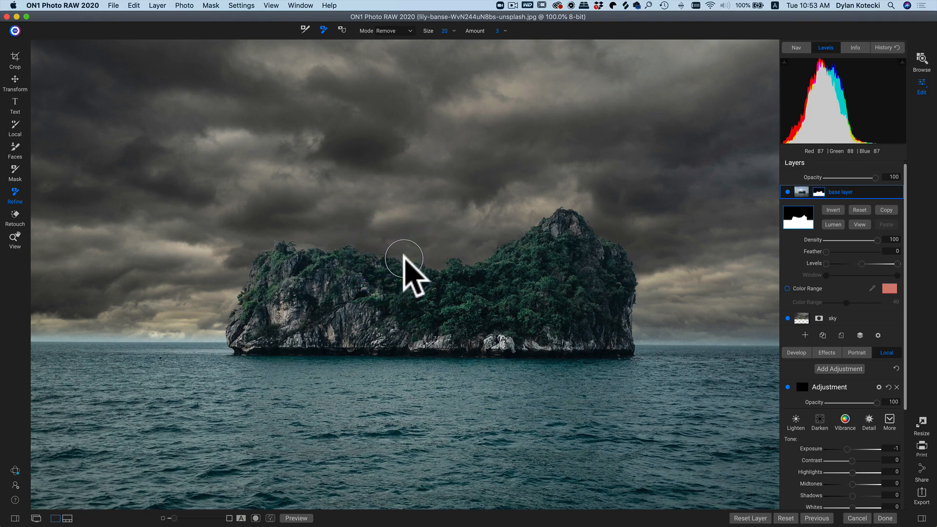
{"action": "mouse_move", "coordinate": [284, 238]}
{"action": "left_mouse_down"}
{"action": "mouse_move", "coordinate": [238, 280]}
{"action": "mouse_move", "coordinate": [322, 245]}
{"action": "mouse_move", "coordinate": [537, 204]}
{"action": "mouse_move", "coordinate": [529, 216]}
{"action": "mouse_move", "coordinate": [559, 197]}
{"action": "mouse_move", "coordinate": [586, 197]}
{"action": "mouse_move", "coordinate": [641, 242]}
{"action": "left_mouse_up"}
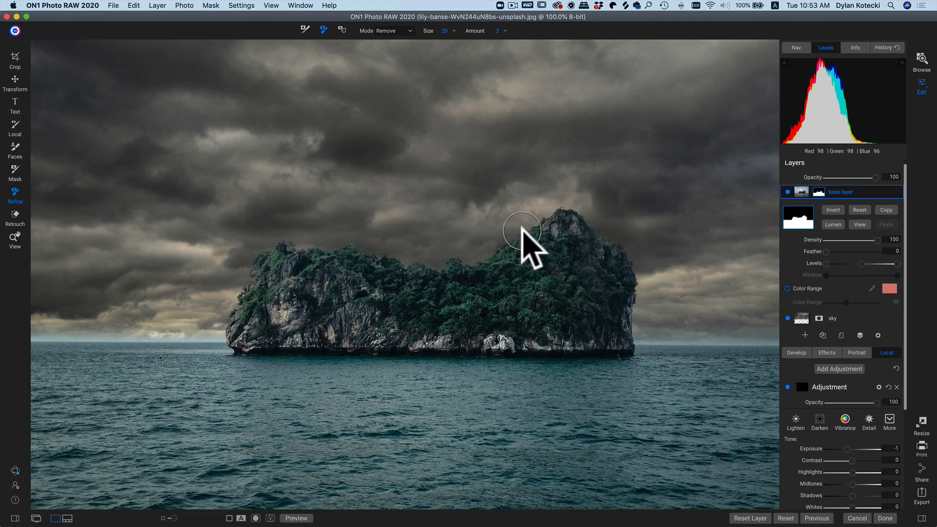
Step: Paint the island's peak, right slope and central treetops back into the base layer with the size 250 Paint In brush
{"action": "key", "text": "b"}
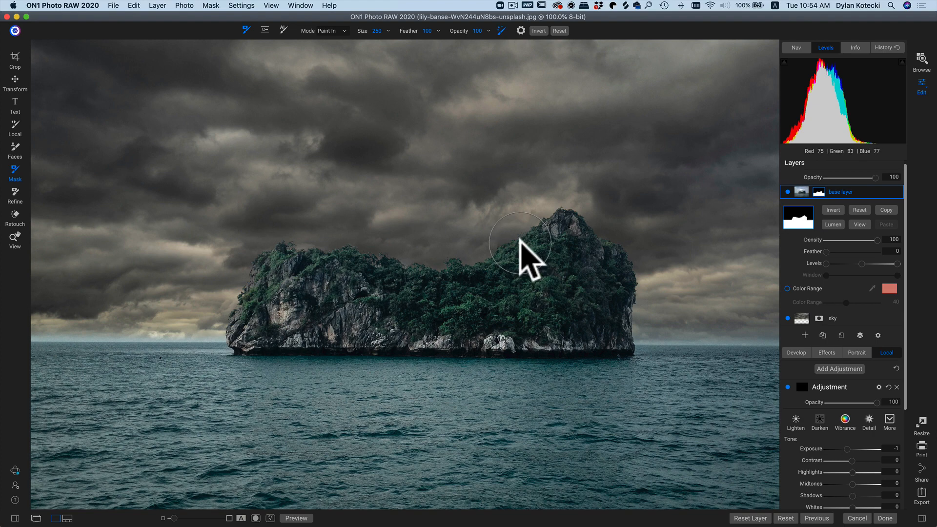
{"action": "left_click_drag", "start_coordinate": [520, 240], "coordinate": [566, 233]}
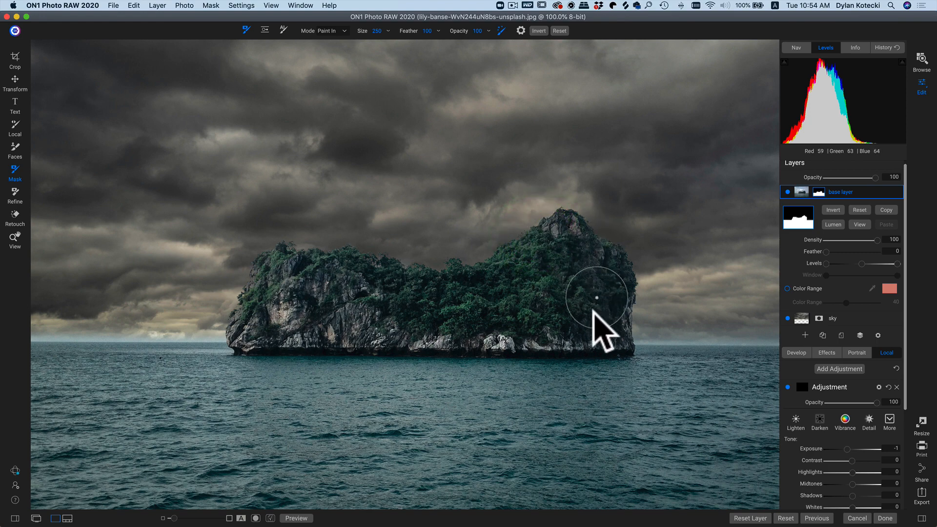
{"action": "left_click_drag", "start_coordinate": [455, 297], "coordinate": [399, 273]}
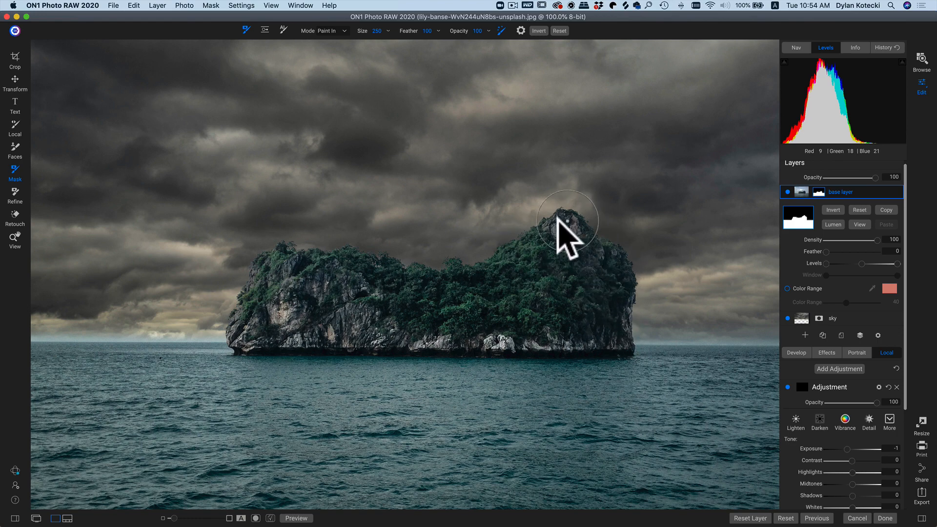
{"action": "left_click", "coordinate": [557, 222]}
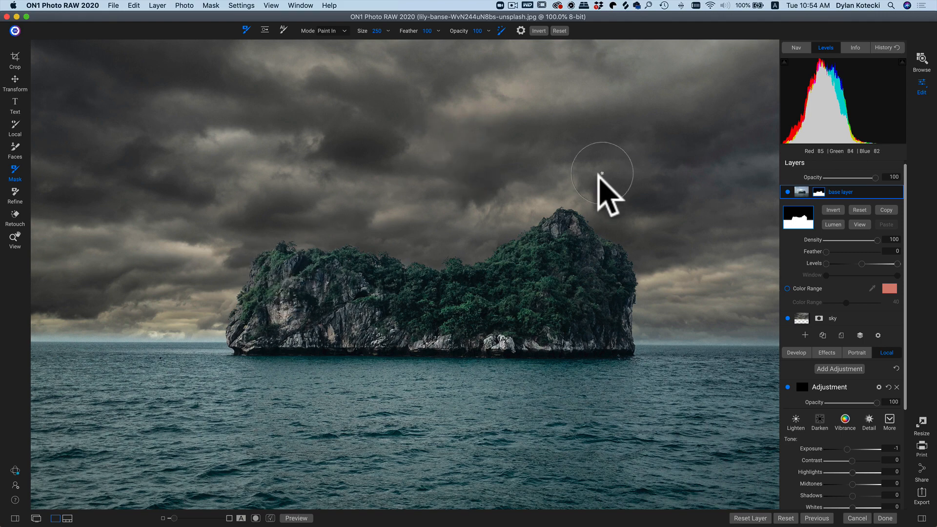
Step: Brighten the sky layer by setting its Exposure to 1.4
{"action": "left_click", "coordinate": [843, 317]}
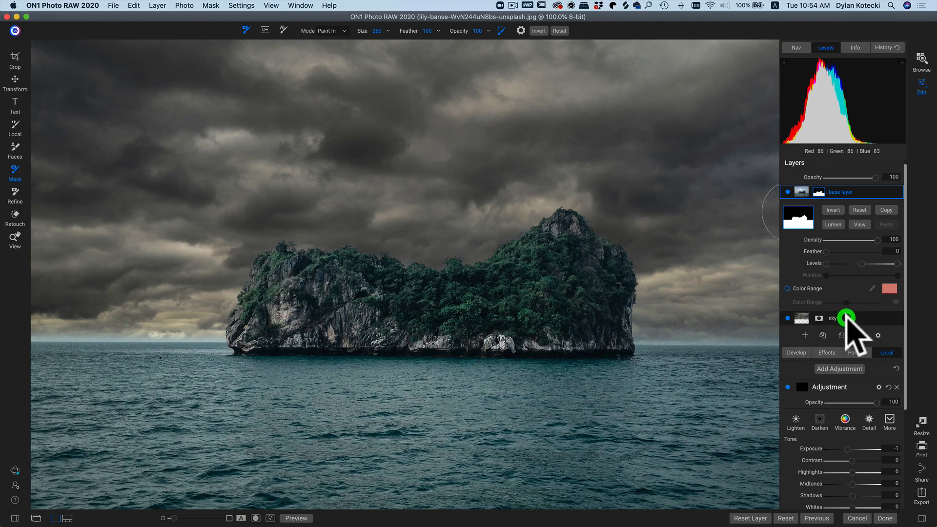
{"action": "left_click", "coordinate": [794, 243]}
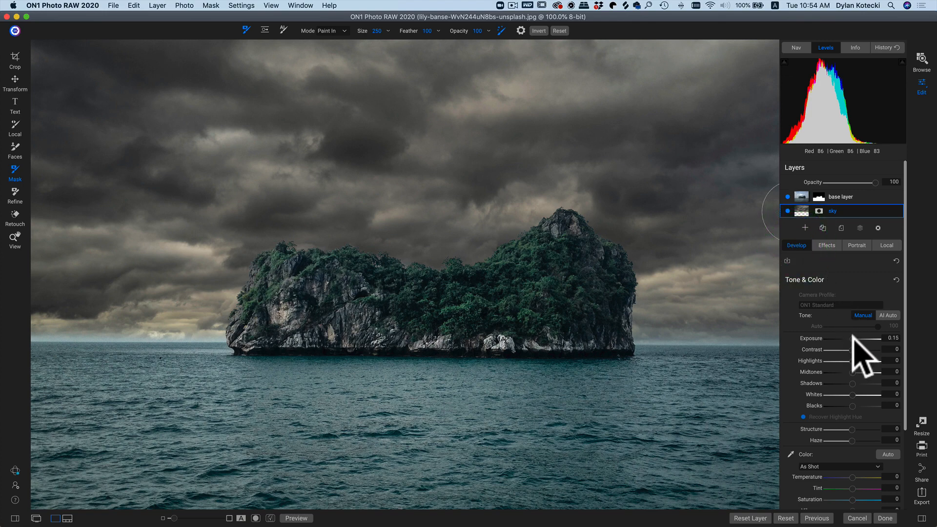
{"action": "left_click_drag", "start_coordinate": [852, 336], "coordinate": [858, 337]}
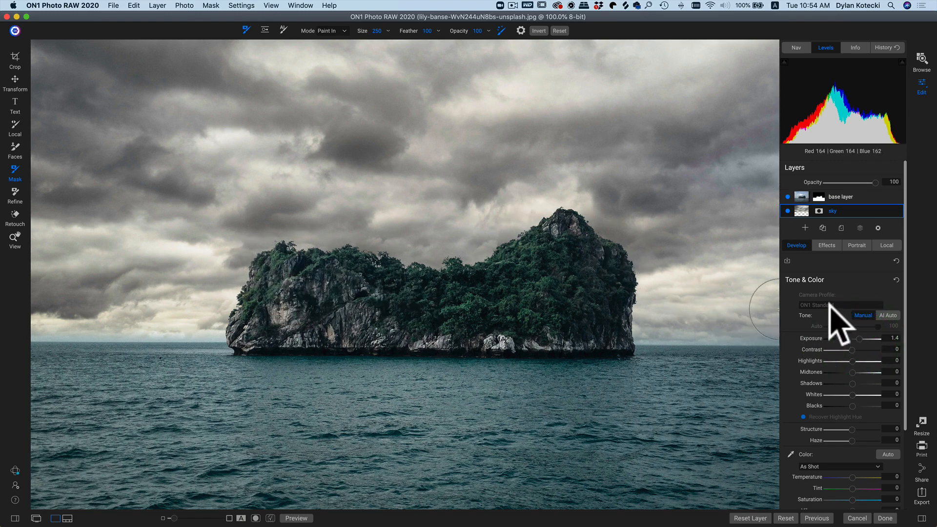
Step: Cool the sky layer's colour by setting its Temperature to -55
{"action": "left_click", "coordinate": [832, 245]}
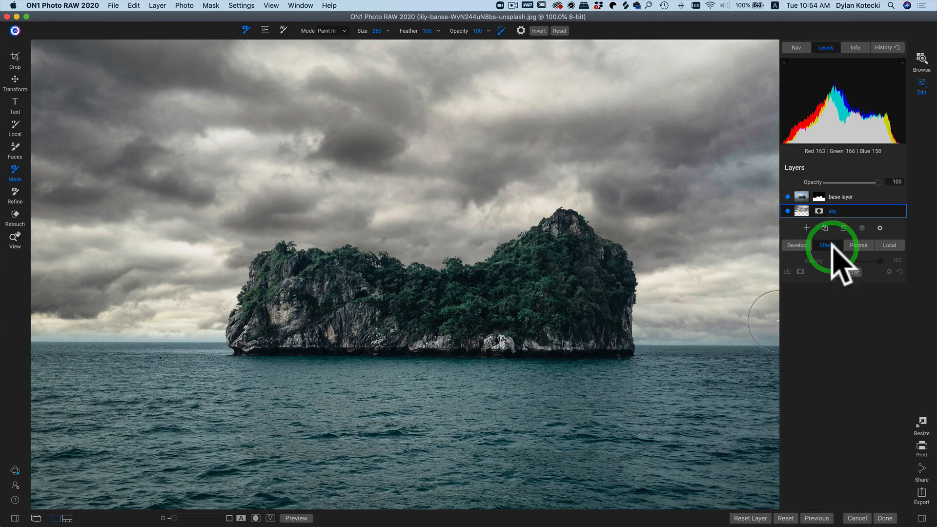
{"action": "left_click", "coordinate": [798, 245]}
{"action": "scroll", "coordinate": [836, 442], "scroll_direction": "down", "scroll_amount": 5}
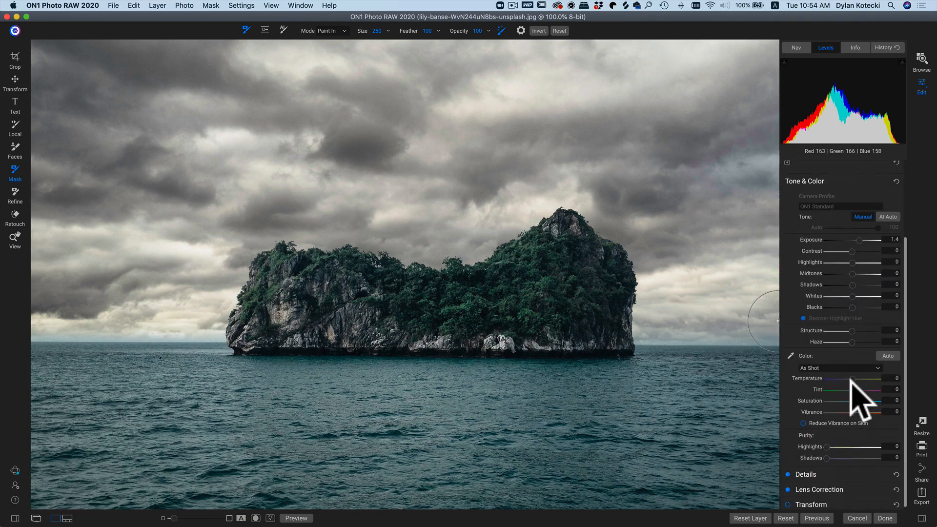
{"action": "left_click_drag", "start_coordinate": [850, 376], "coordinate": [849, 375]}
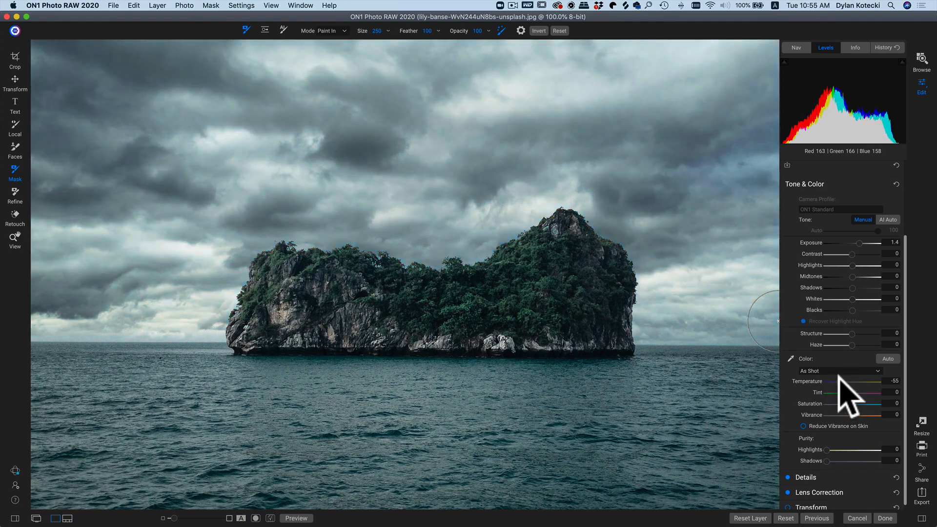
{"action": "left_click", "coordinate": [838, 377]}
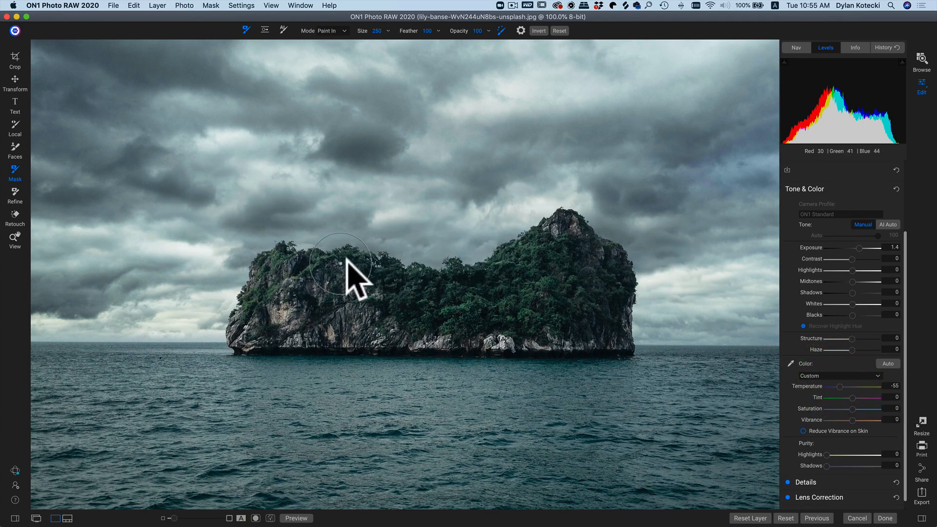
Step: Select the base layer, display its mask at 100% zoom with the masking brush active, and open the brush options
{"action": "scroll", "coordinate": [831, 253], "scroll_direction": "up", "scroll_amount": 5}
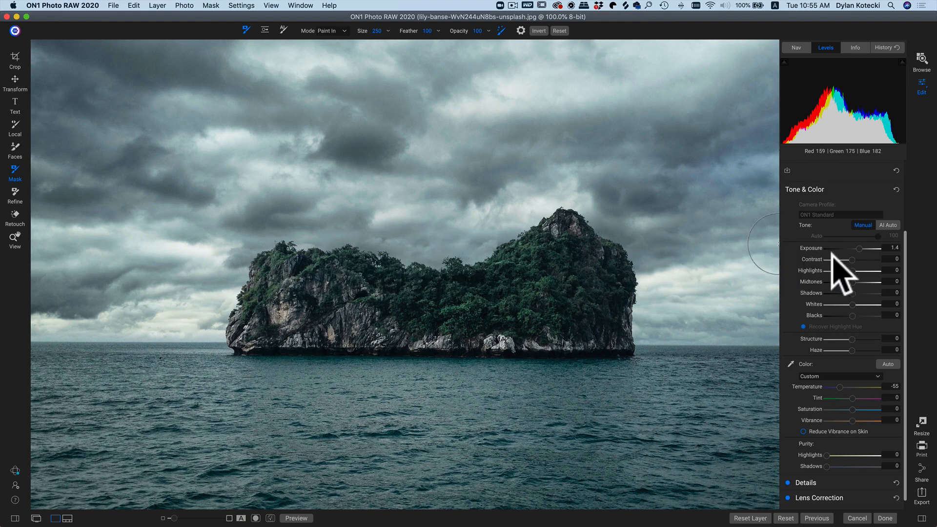
{"action": "left_click", "coordinate": [821, 195]}
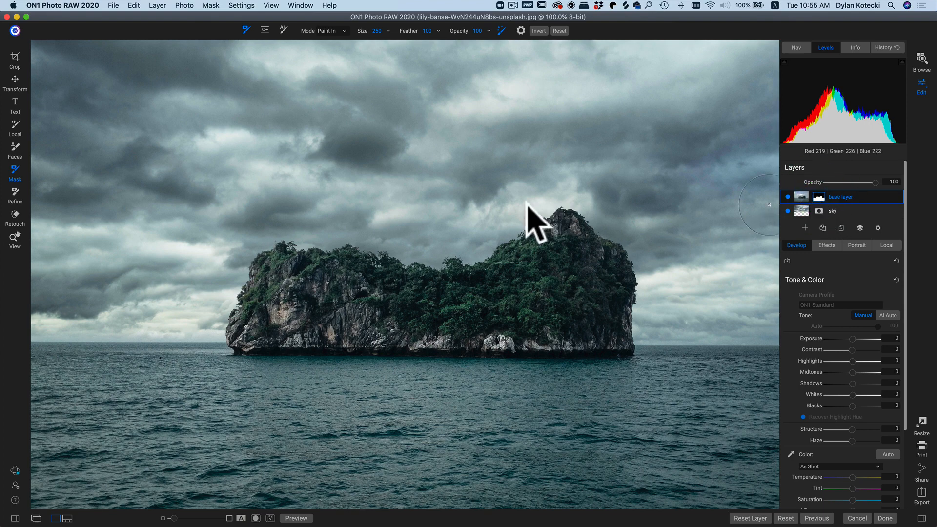
{"action": "key", "text": "z"}
{"action": "left_click", "coordinate": [507, 290]}
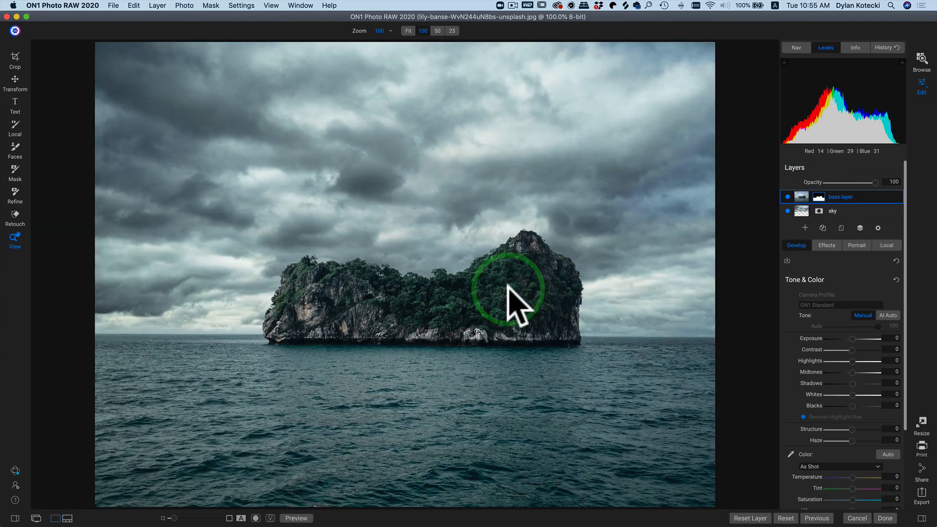
{"action": "left_click", "coordinate": [507, 288]}
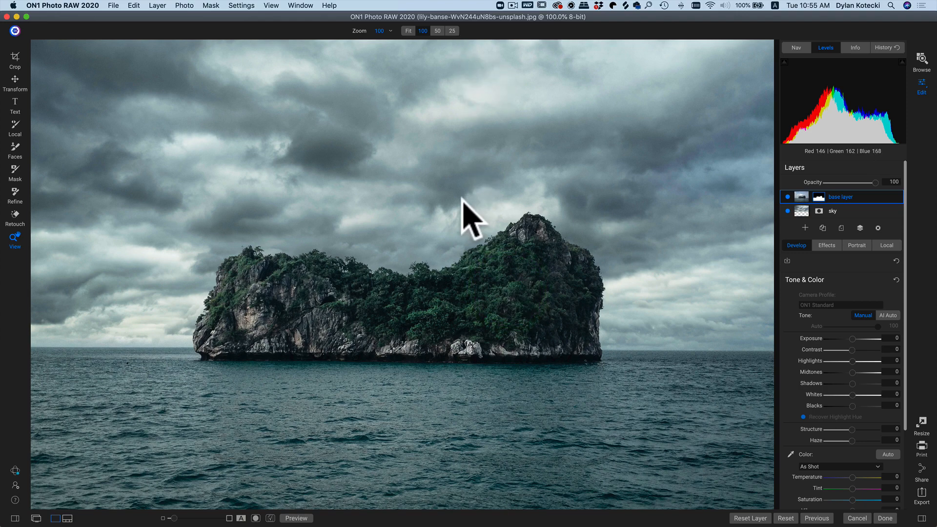
{"action": "key", "text": "b"}
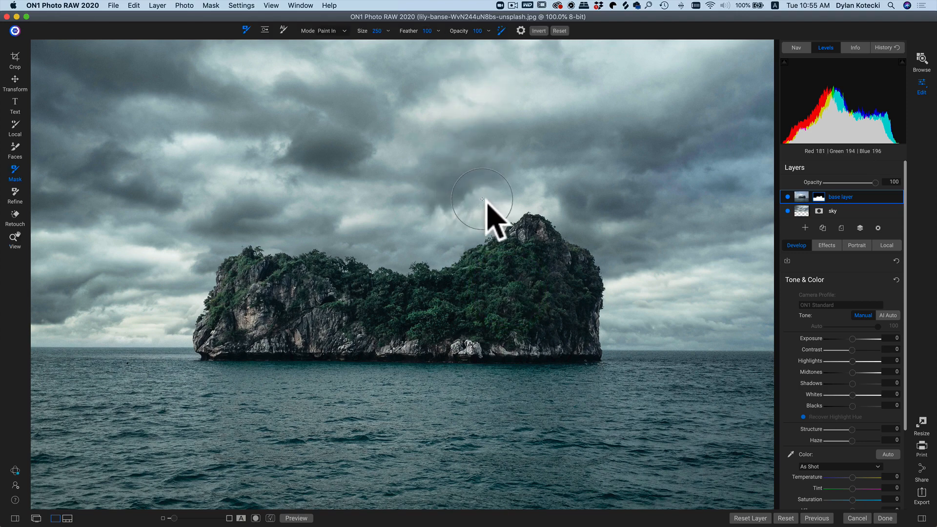
{"action": "left_click", "coordinate": [818, 198]}
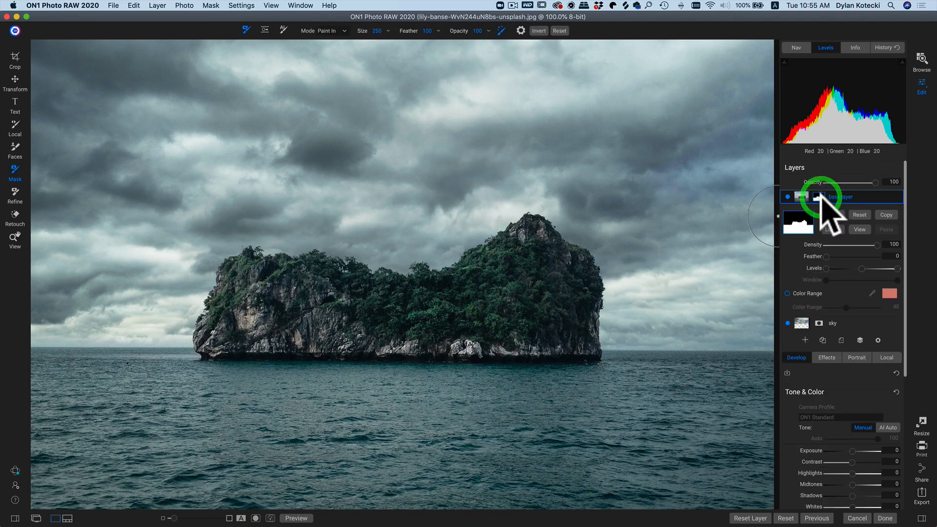
{"action": "left_click", "coordinate": [859, 229]}
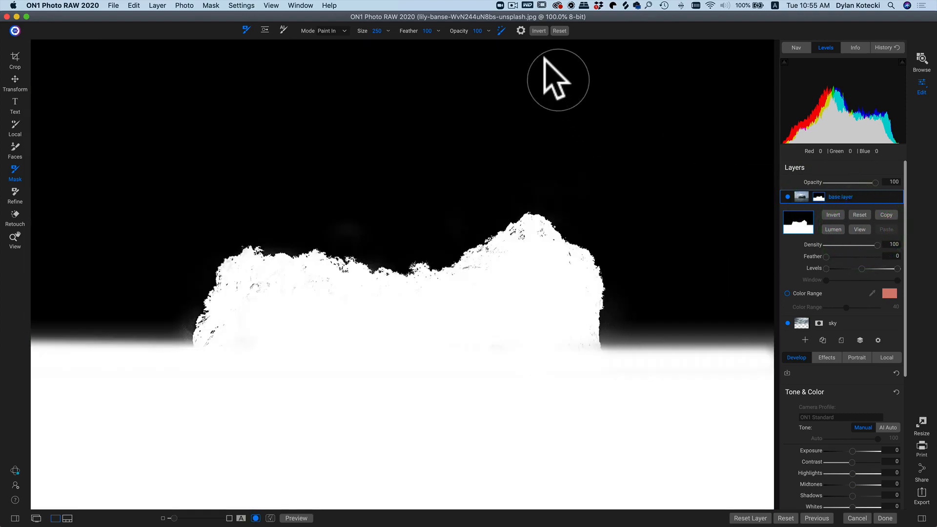
{"action": "left_click", "coordinate": [521, 31]}
{"action": "left_click_drag", "start_coordinate": [524, 64], "coordinate": [528, 76]}
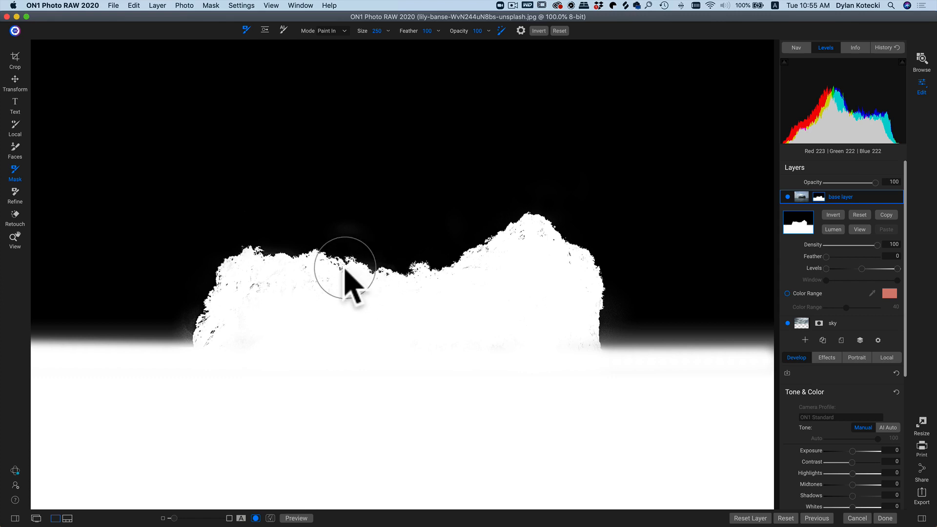
Step: Refine the base layer's mask along the island's left edge with Paint In and Paint Out strokes of the size 250 brush
{"action": "mouse_move", "coordinate": [261, 266]}
{"action": "left_mouse_down"}
{"action": "mouse_move", "coordinate": [231, 282]}
{"action": "mouse_move", "coordinate": [231, 274]}
{"action": "mouse_move", "coordinate": [250, 292]}
{"action": "mouse_move", "coordinate": [222, 290]}
{"action": "mouse_move", "coordinate": [210, 319]}
{"action": "mouse_move", "coordinate": [218, 312]}
{"action": "mouse_move", "coordinate": [184, 344]}
{"action": "left_mouse_up"}
{"action": "left_click", "coordinate": [205, 322]}
{"action": "left_click", "coordinate": [205, 321]}
{"action": "key", "text": "x"}
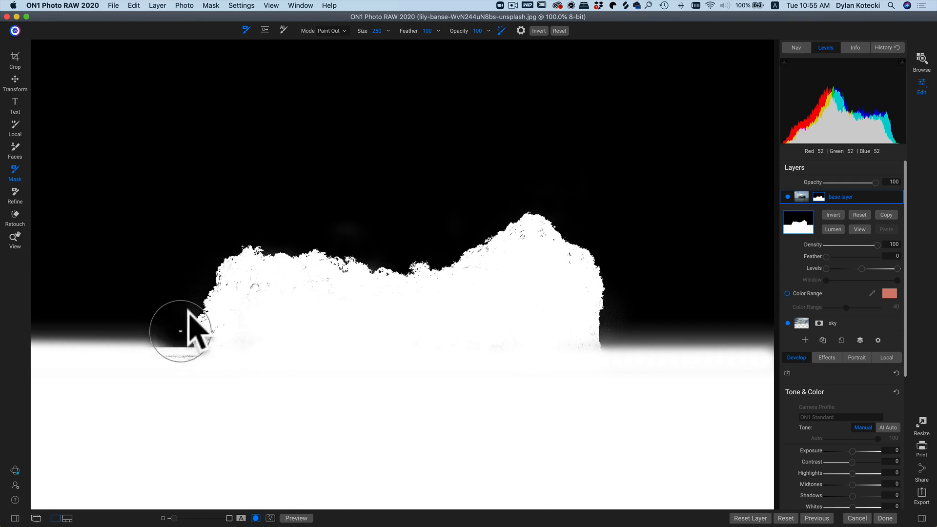
{"action": "left_click", "coordinate": [190, 303]}
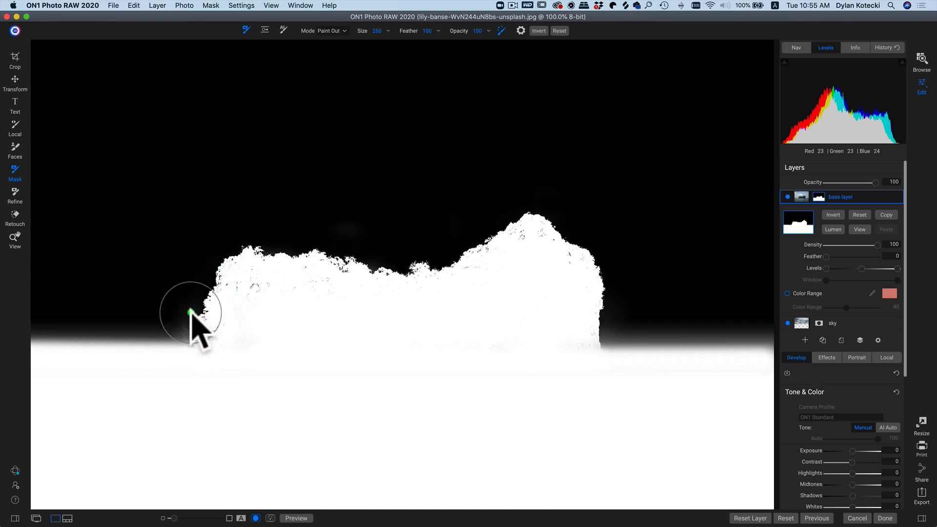
{"action": "left_click", "coordinate": [192, 310]}
{"action": "key", "text": "x"}
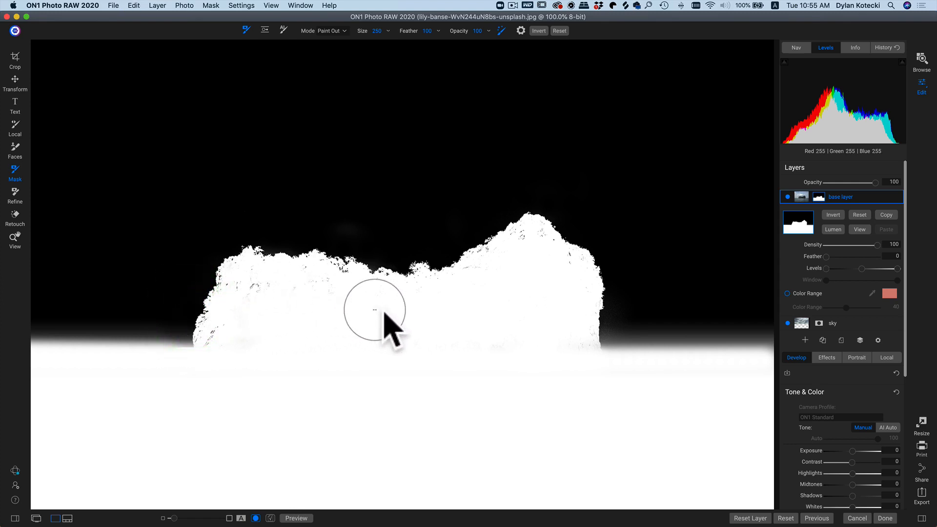
Step: Undo the last brush stroke on the island's peak, hide the mask view and fit the whole image in view
{"action": "left_click_drag", "start_coordinate": [522, 235], "coordinate": [532, 229]}
{"action": "key", "text": "super+z"}
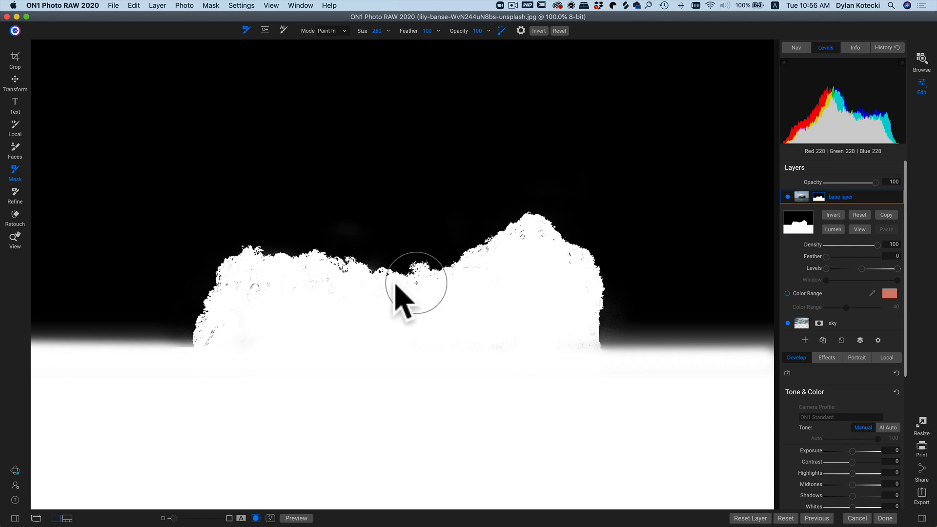
{"action": "left_click", "coordinate": [853, 229]}
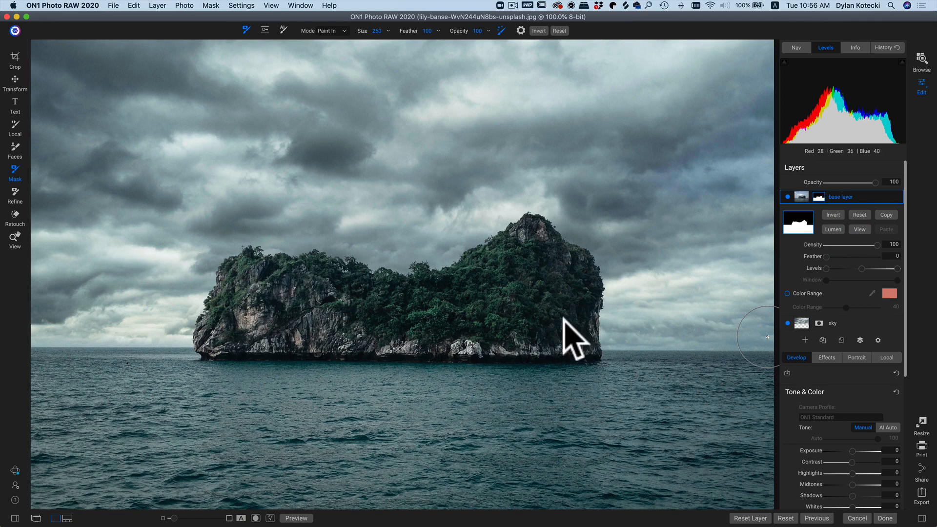
{"action": "key", "text": "z"}
{"action": "left_click", "coordinate": [517, 314]}
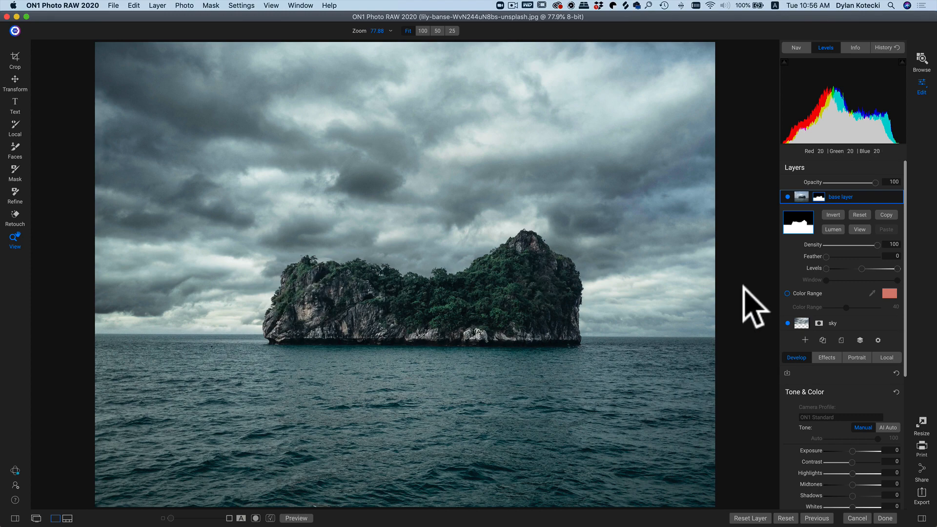
Step: Stamp the visible layers into a new top layer named composite layer, and open that layer's Effects settings
{"action": "right_click", "coordinate": [870, 195]}
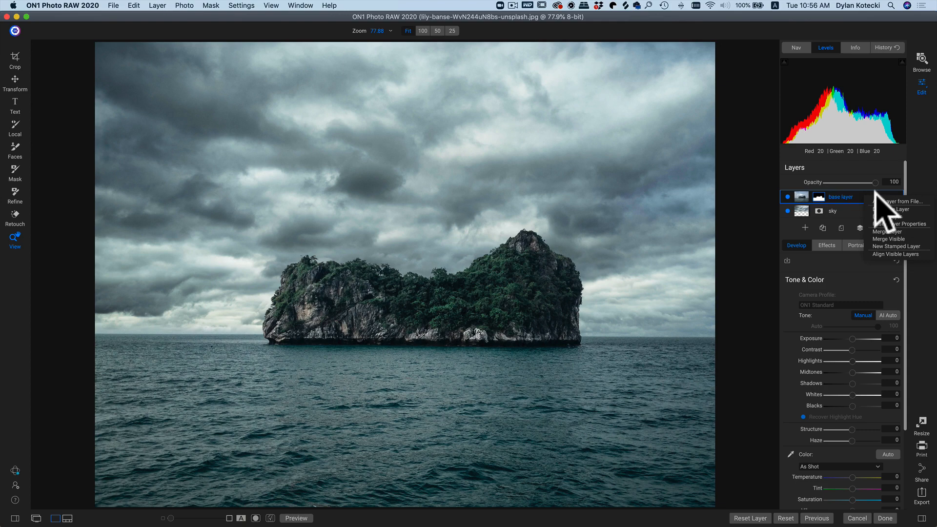
{"action": "right_click", "coordinate": [844, 196]}
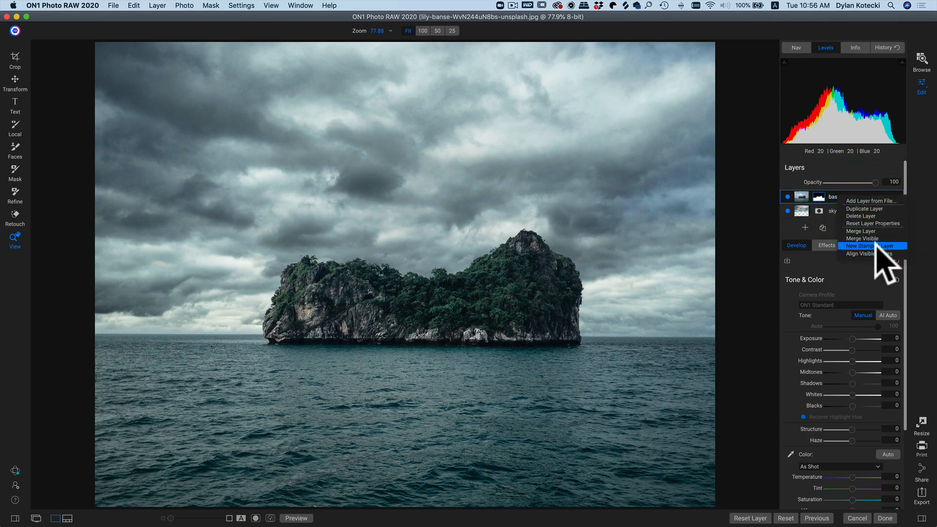
{"action": "left_click", "coordinate": [876, 244]}
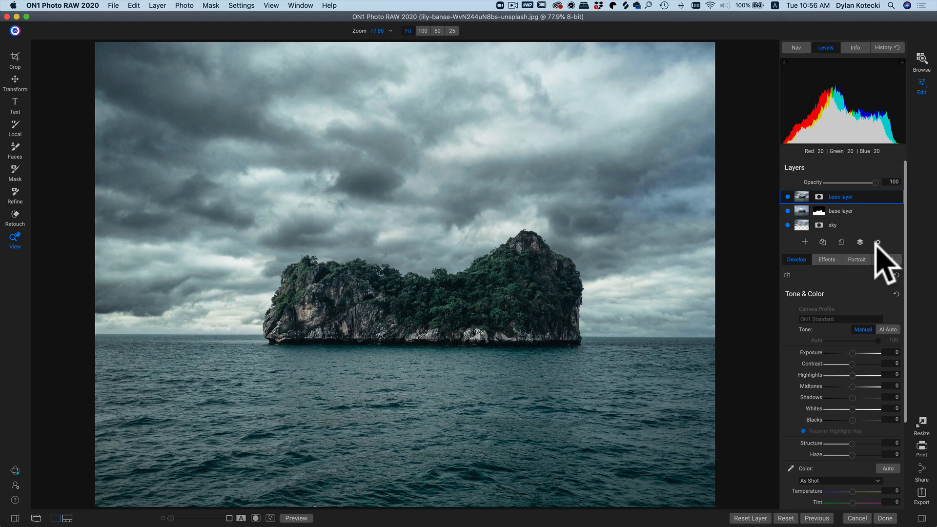
{"action": "double_click", "coordinate": [845, 196]}
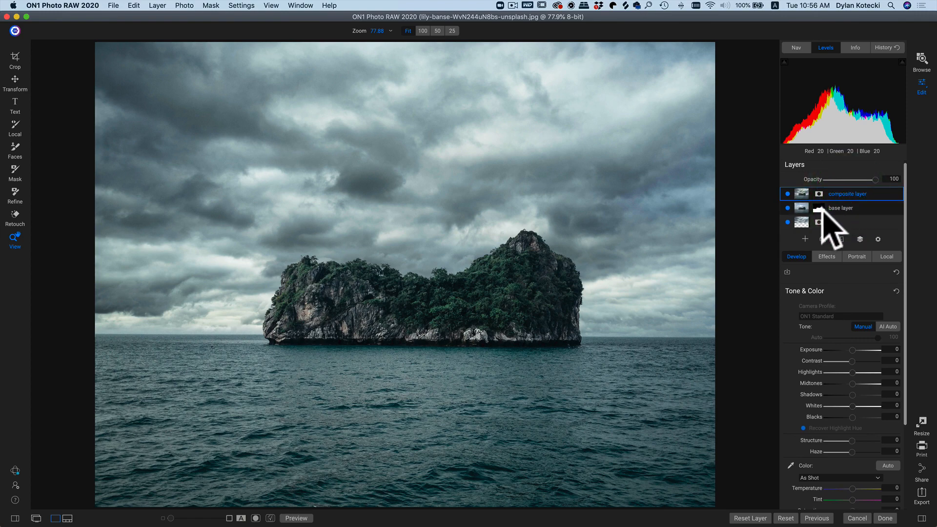
{"action": "left_click", "coordinate": [787, 194]}
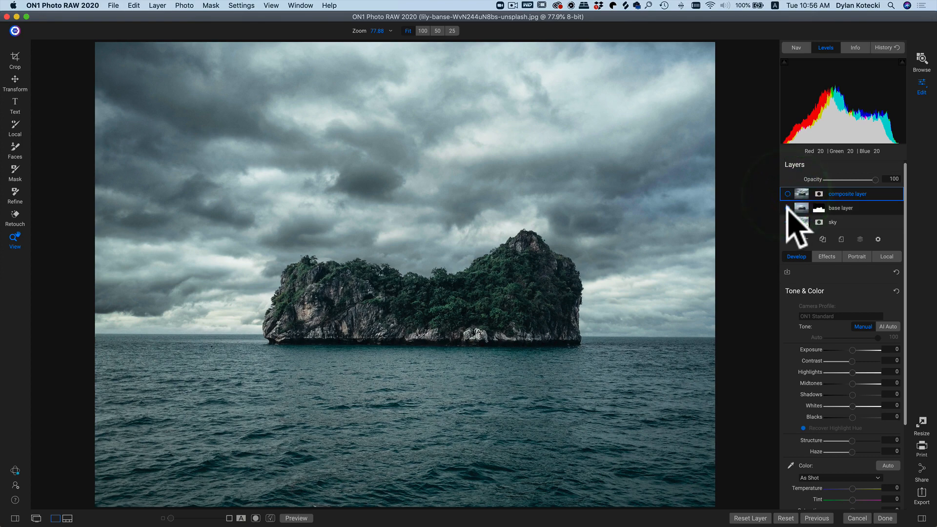
{"action": "left_click", "coordinate": [787, 207]}
{"action": "left_click", "coordinate": [788, 208]}
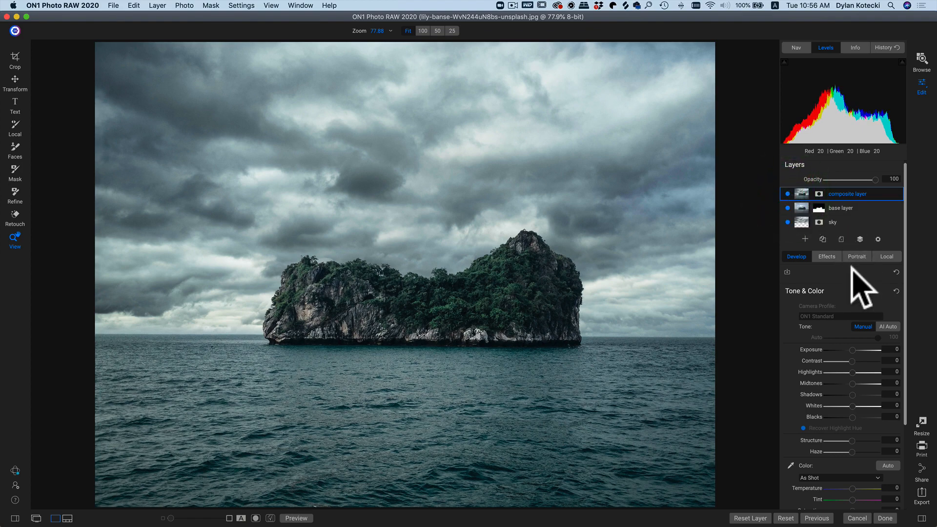
{"action": "left_click", "coordinate": [826, 256]}
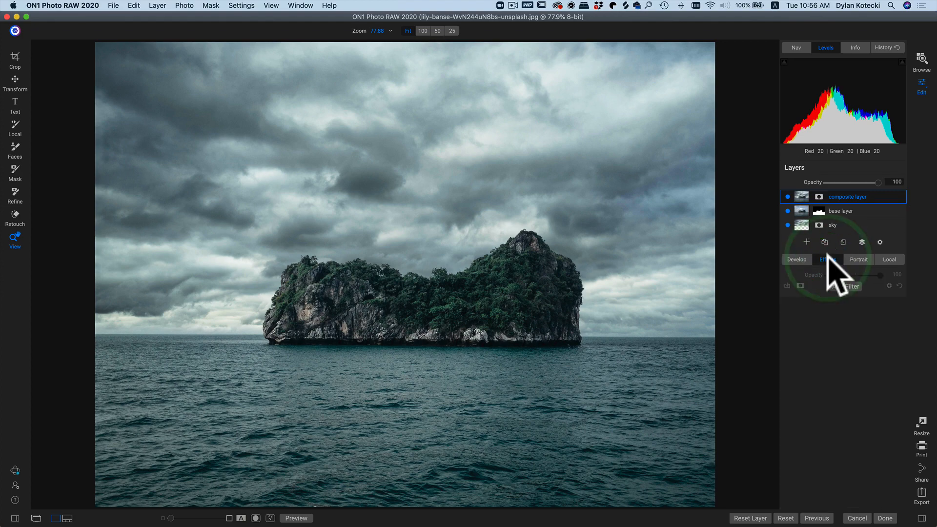
{"action": "left_click", "coordinate": [846, 287]}
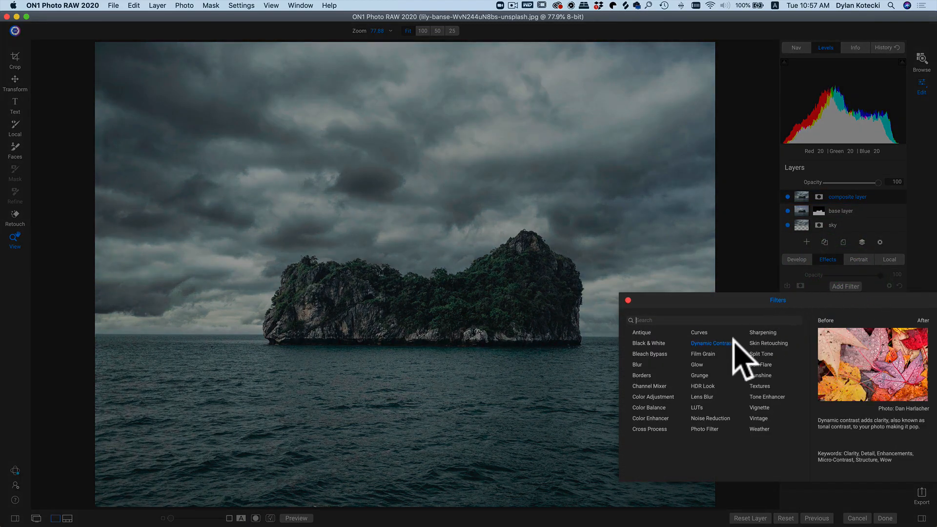
{"action": "left_click", "coordinate": [696, 407]}
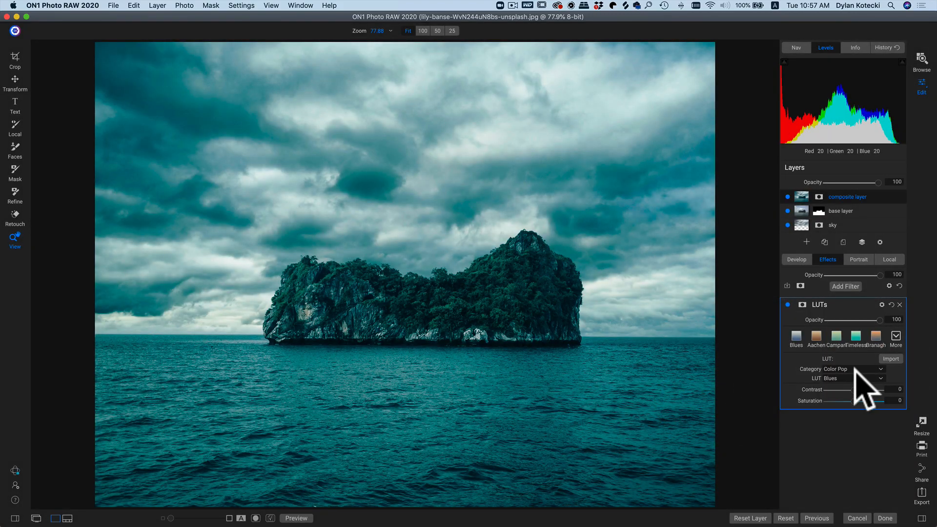
{"action": "left_click", "coordinate": [896, 336]}
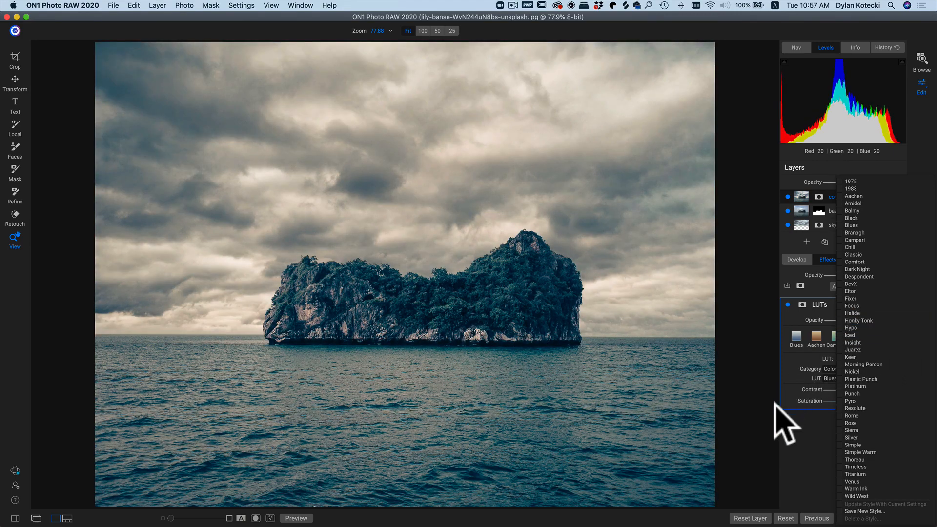
{"action": "left_click", "coordinate": [774, 429]}
{"action": "left_click", "coordinate": [899, 303]}
Step: Add a Photo Filter with the Skylight style to the composite layer and compare the image with and without it
{"action": "left_click", "coordinate": [842, 286]}
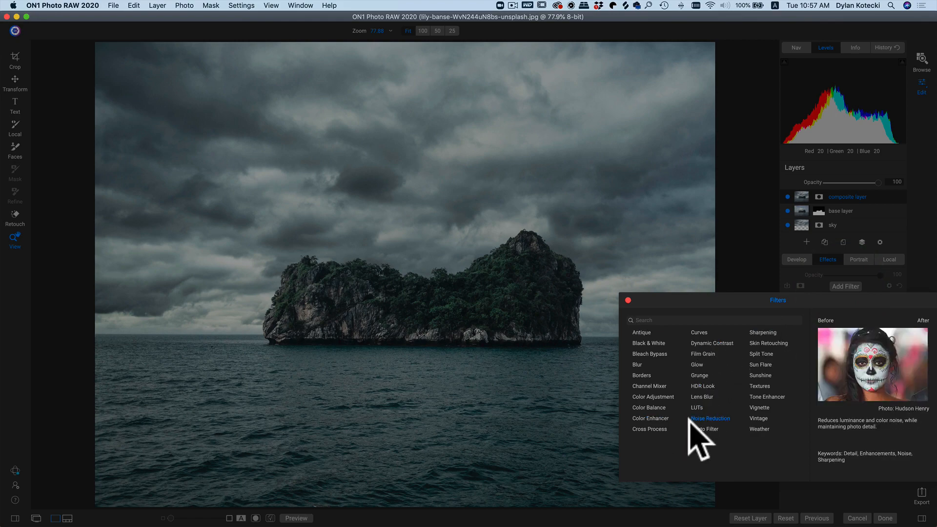
{"action": "left_click", "coordinate": [705, 429]}
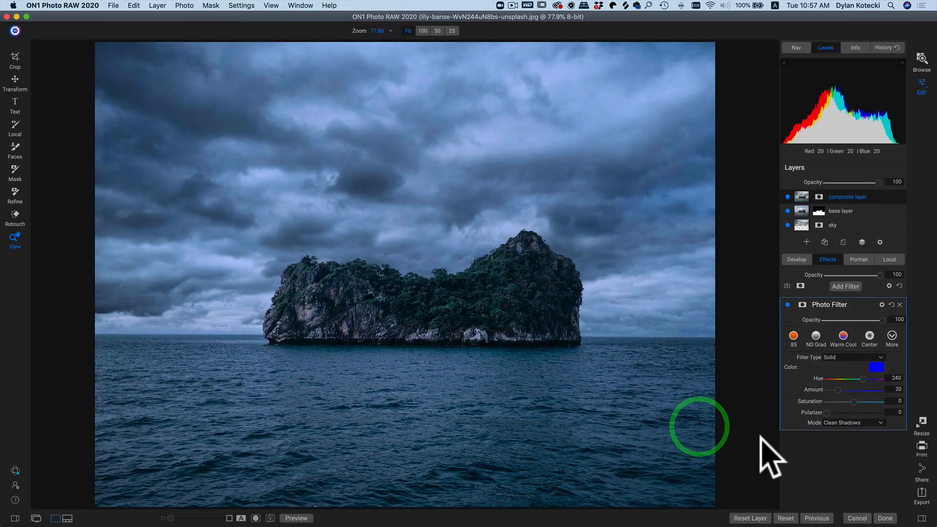
{"action": "left_click", "coordinate": [892, 336]}
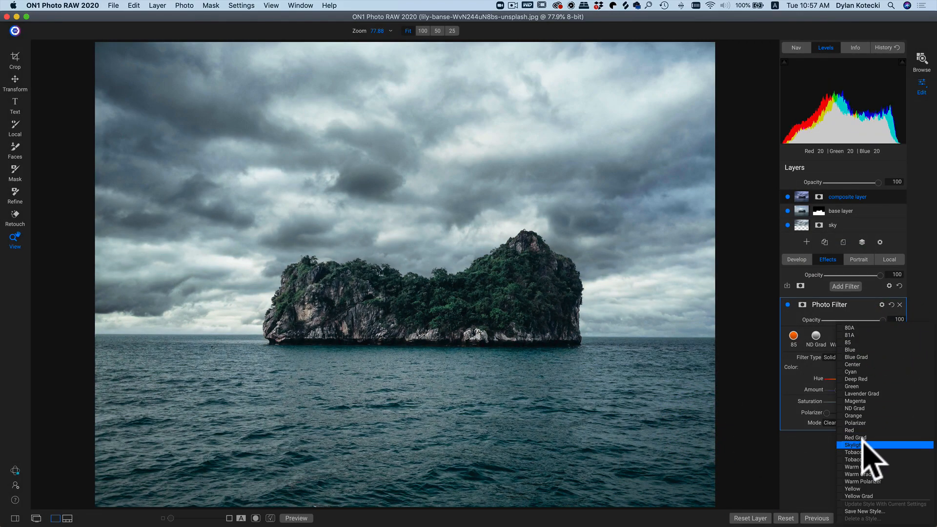
{"action": "left_click", "coordinate": [860, 443]}
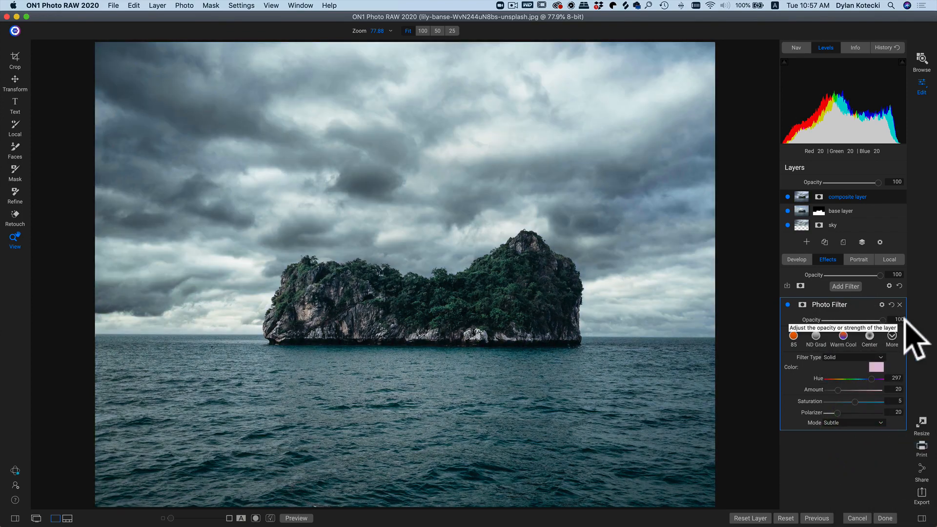
{"action": "left_click", "coordinate": [893, 333]}
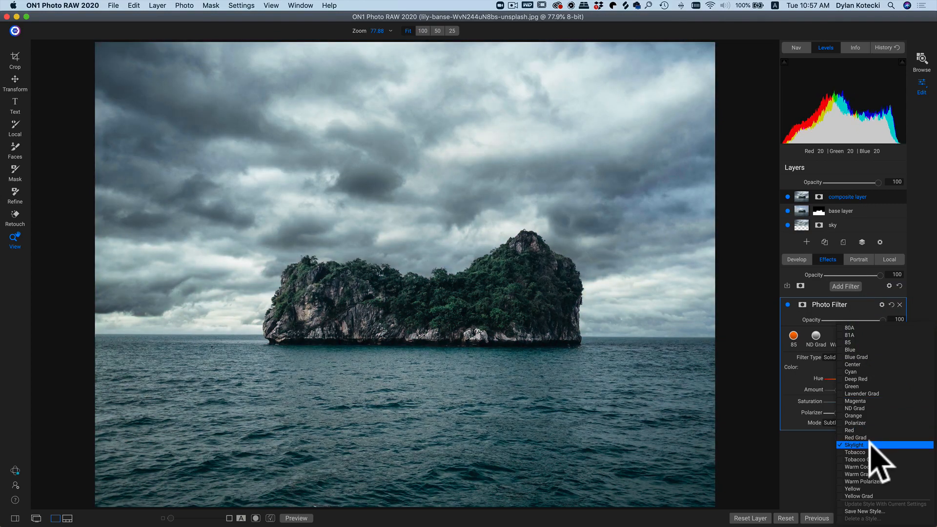
{"action": "left_click", "coordinate": [869, 444]}
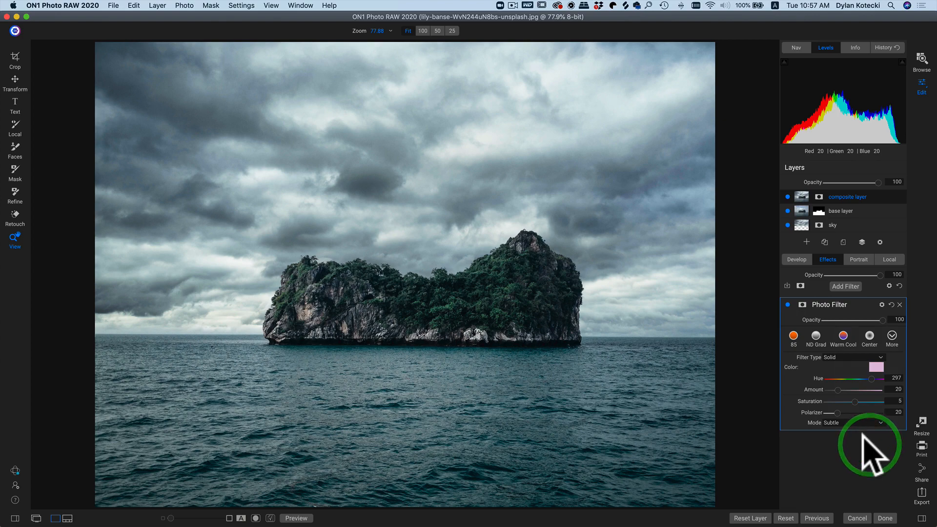
{"action": "left_click", "coordinate": [788, 304]}
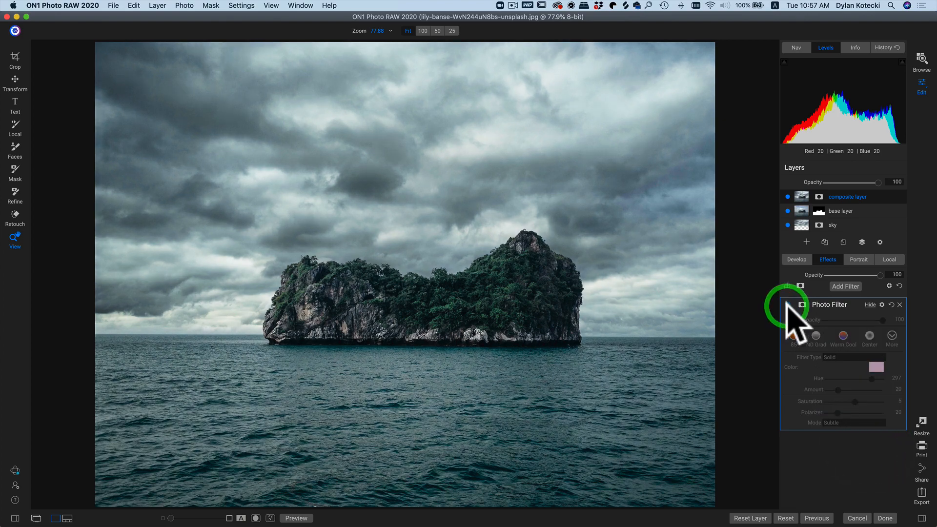
{"action": "left_click", "coordinate": [787, 304]}
{"action": "left_click", "coordinate": [787, 304]}
{"action": "left_click", "coordinate": [788, 304]}
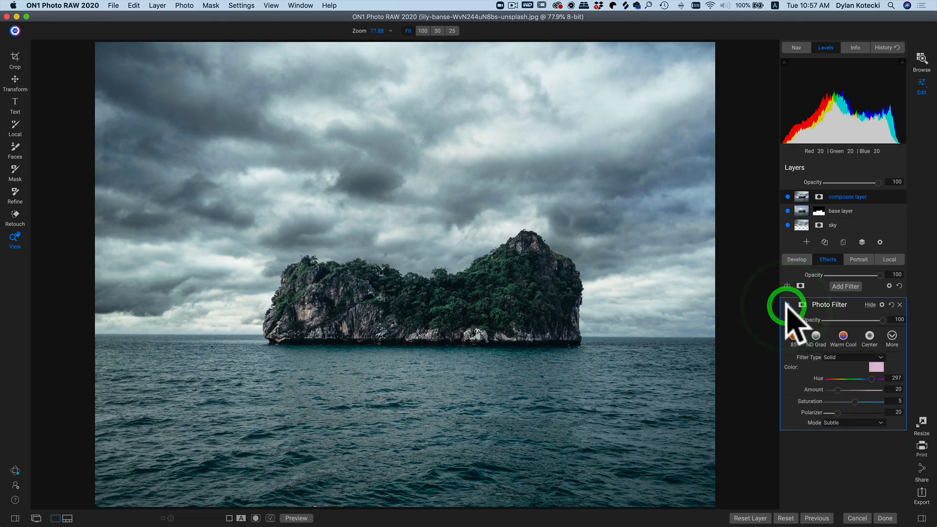
Step: Add a LUTs filter with the Branagh style to the composite layer and set the filter's opacity to 78
{"action": "left_click", "coordinate": [847, 283]}
{"action": "left_click", "coordinate": [693, 411]}
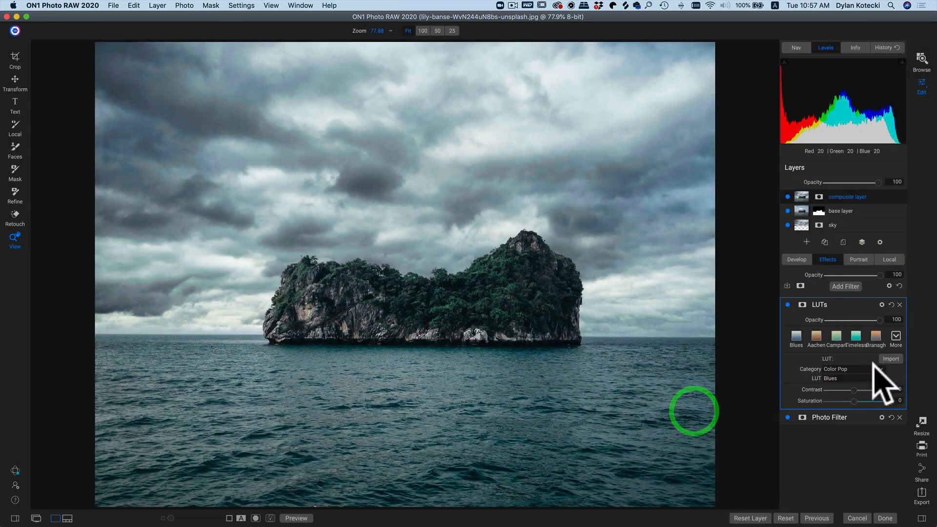
{"action": "left_click", "coordinate": [895, 336]}
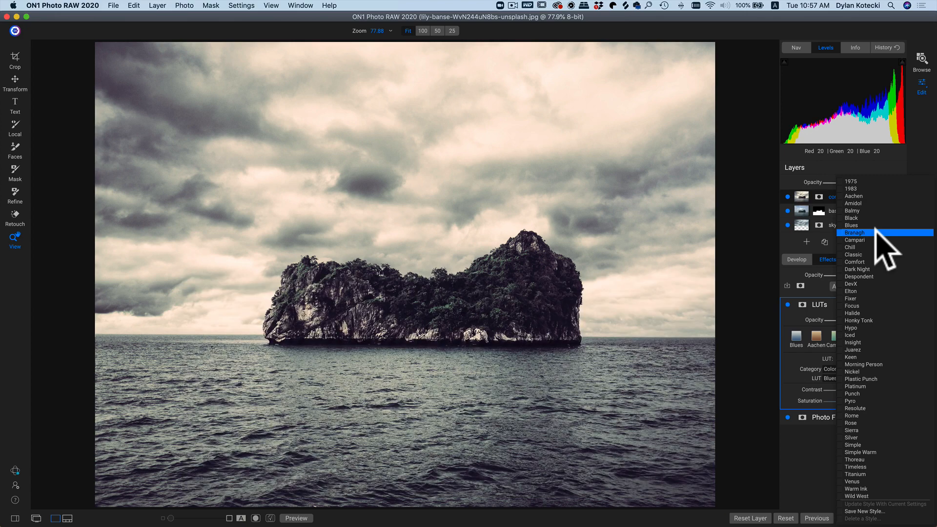
{"action": "left_click", "coordinate": [875, 233]}
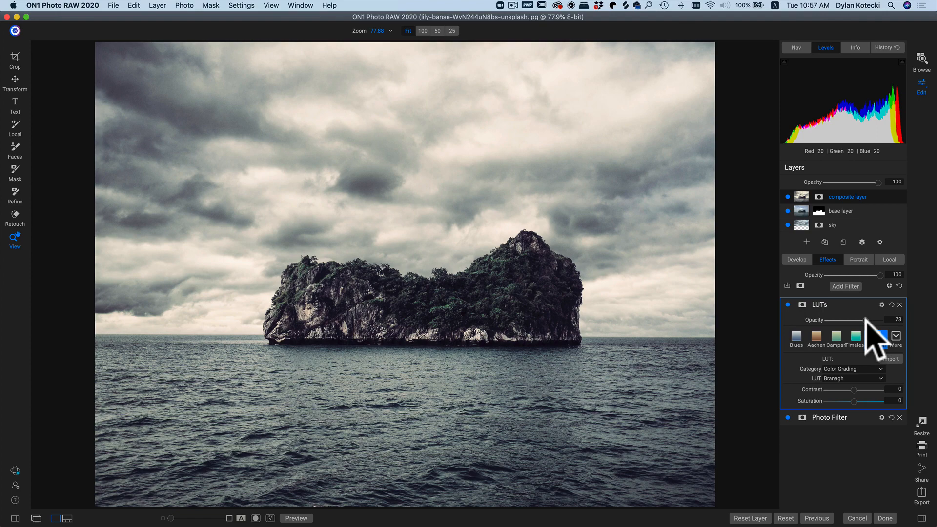
{"action": "mouse_move", "coordinate": [864, 319]}
{"action": "left_mouse_down"}
{"action": "mouse_move", "coordinate": [848, 324]}
{"action": "mouse_move", "coordinate": [868, 324]}
{"action": "left_mouse_up"}
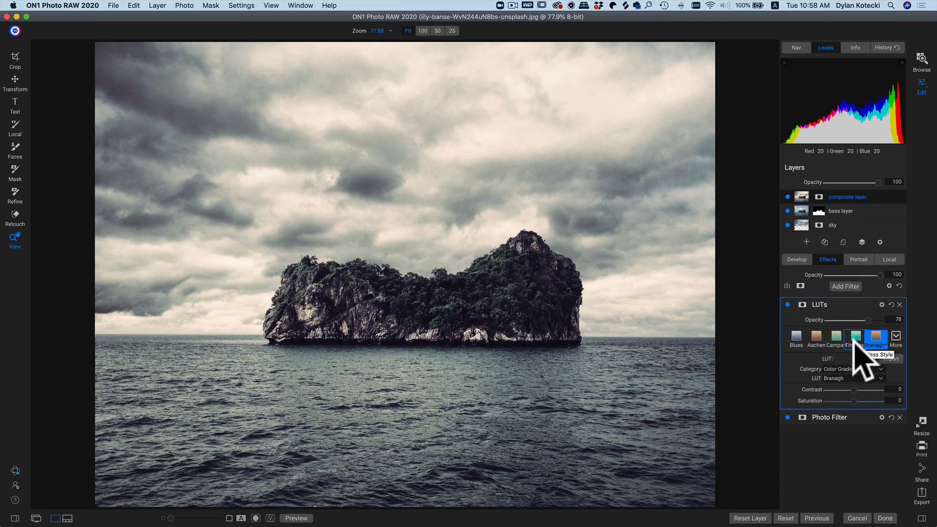
Step: Duplicate the base layer and reset the copy's layer properties for a before-and-after comparison with the composite layer
{"action": "right_click", "coordinate": [819, 213]}
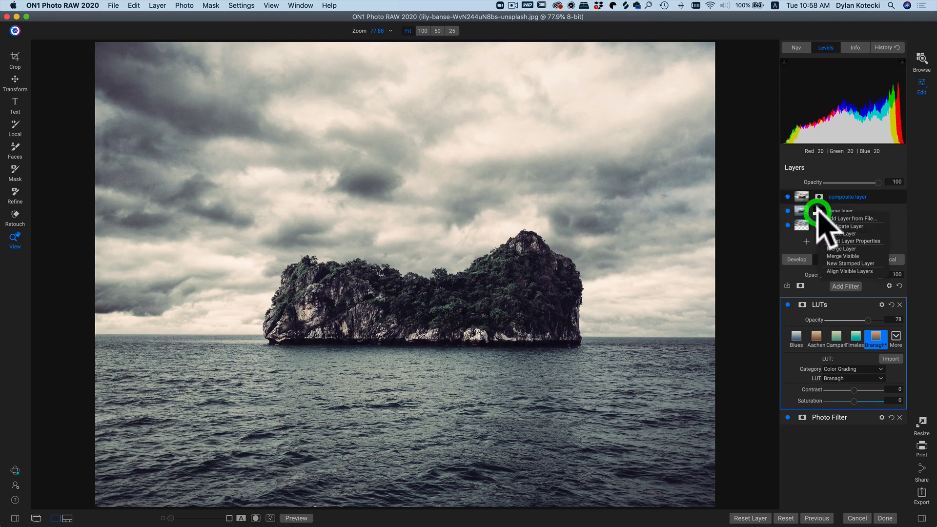
{"action": "left_click", "coordinate": [870, 226]}
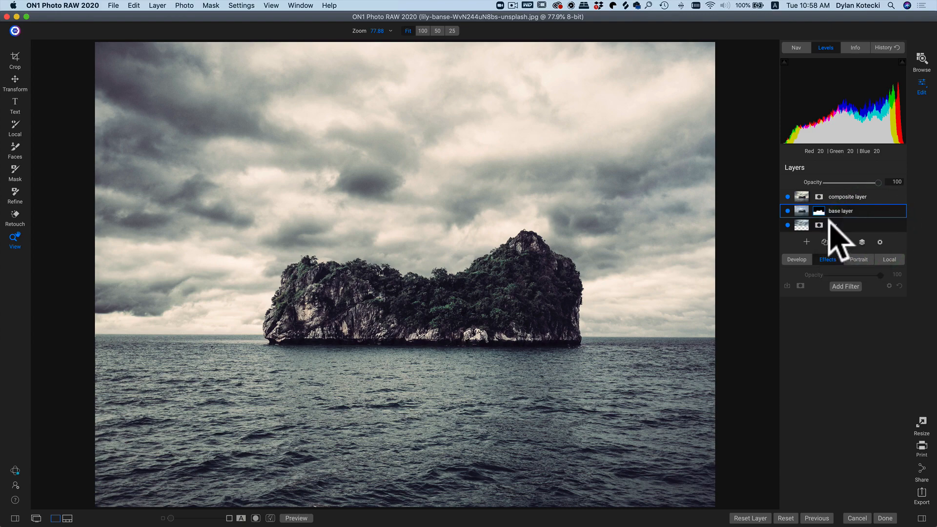
{"action": "right_click", "coordinate": [821, 210]}
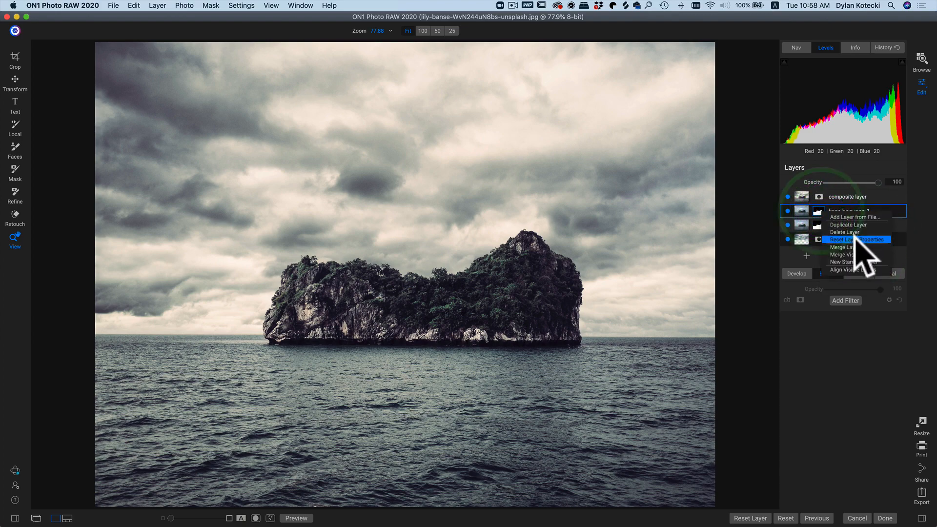
{"action": "left_click", "coordinate": [853, 239]}
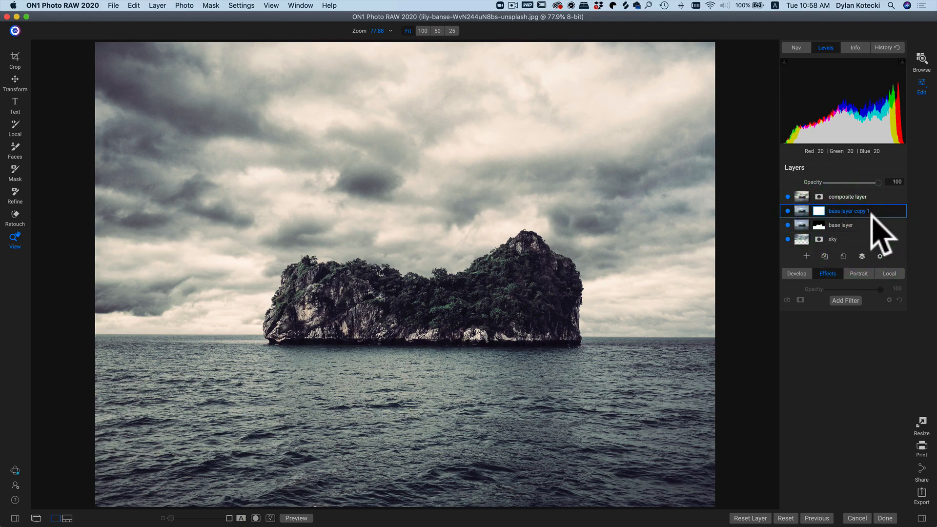
{"action": "left_click", "coordinate": [788, 197]}
{"action": "left_click", "coordinate": [787, 197]}
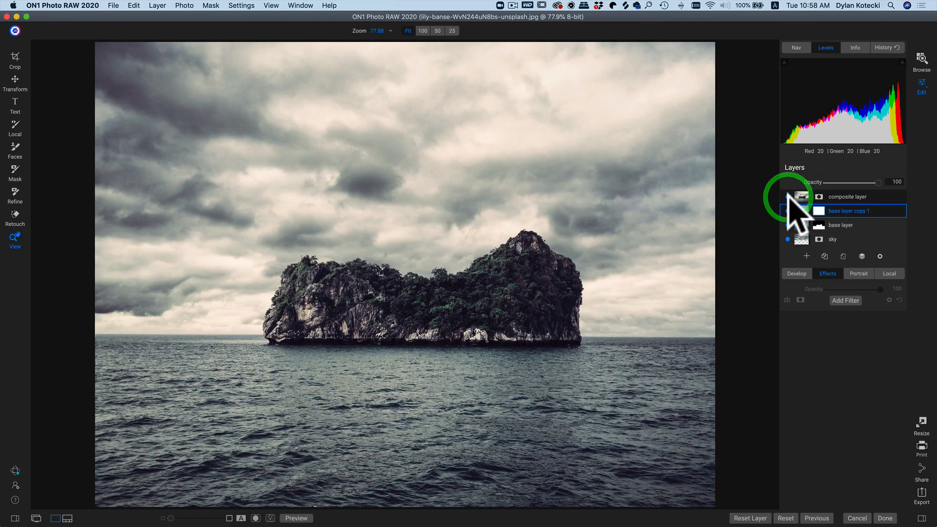
{"action": "left_click", "coordinate": [788, 197]}
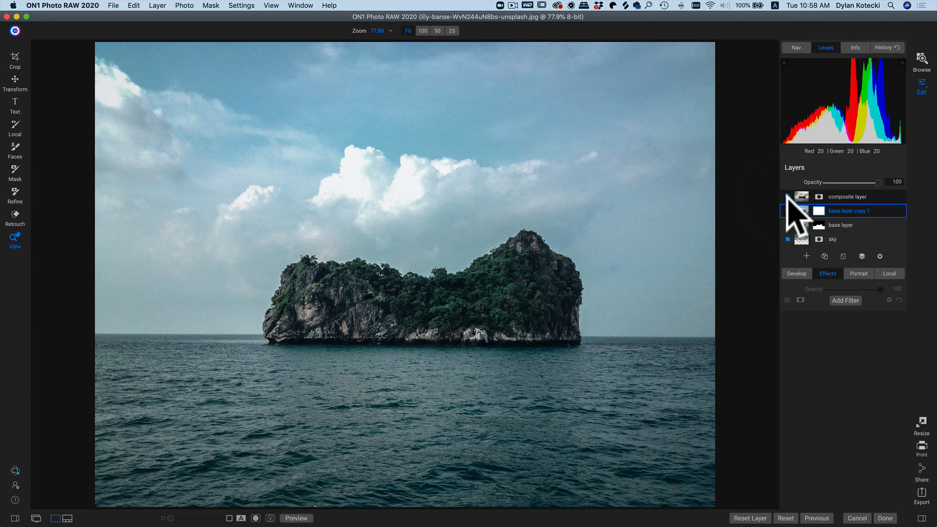
{"action": "left_click", "coordinate": [788, 197]}
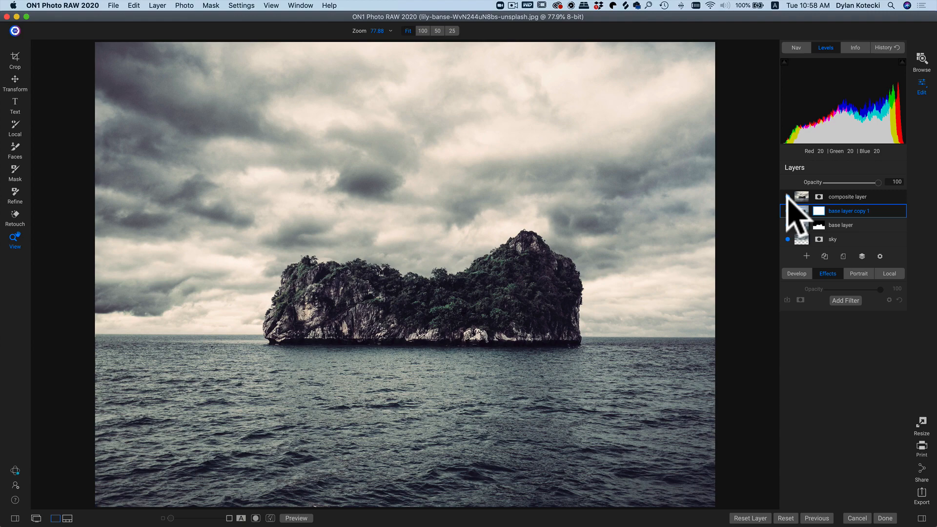